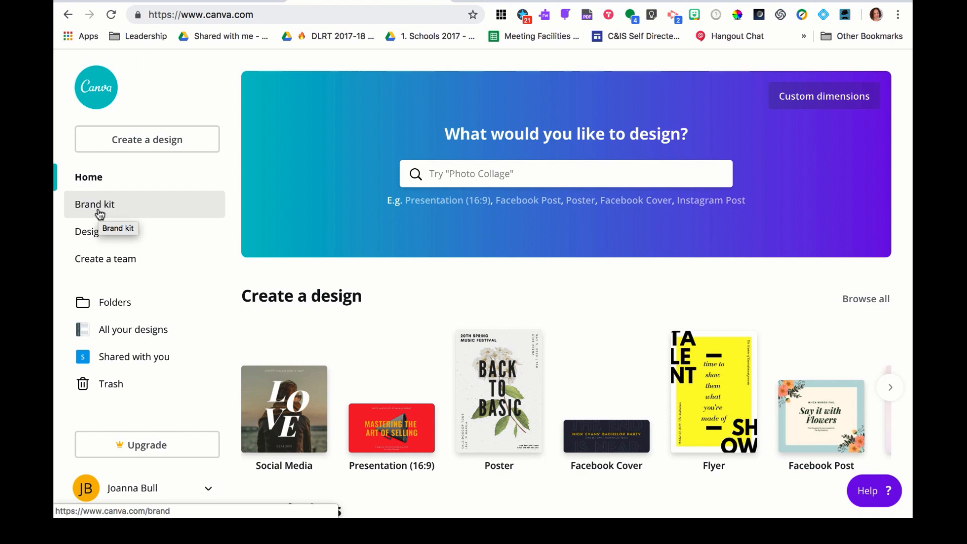
Add three brand colors to the Brand kit palette: blue 4098eb, pink ec279c and an orange.
left_click(100, 213)
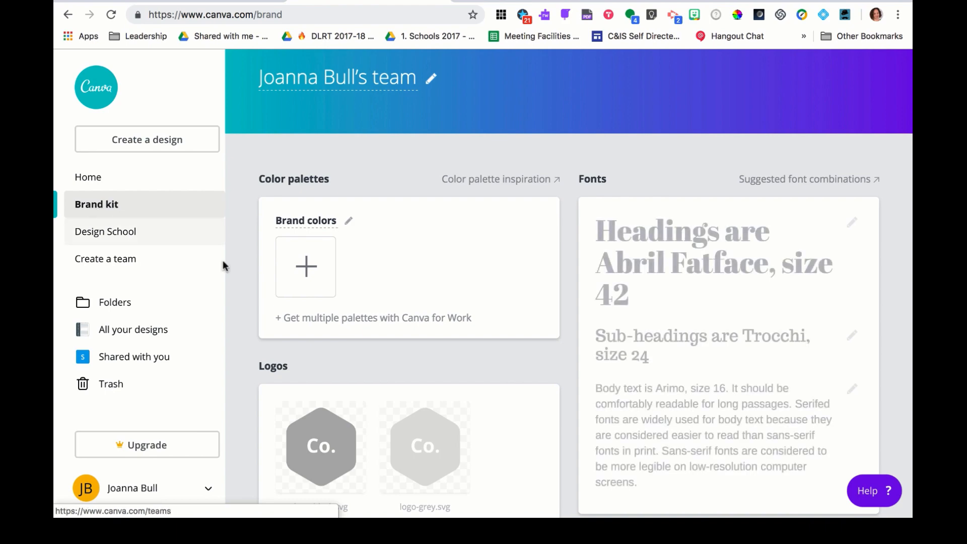
left_click(308, 271)
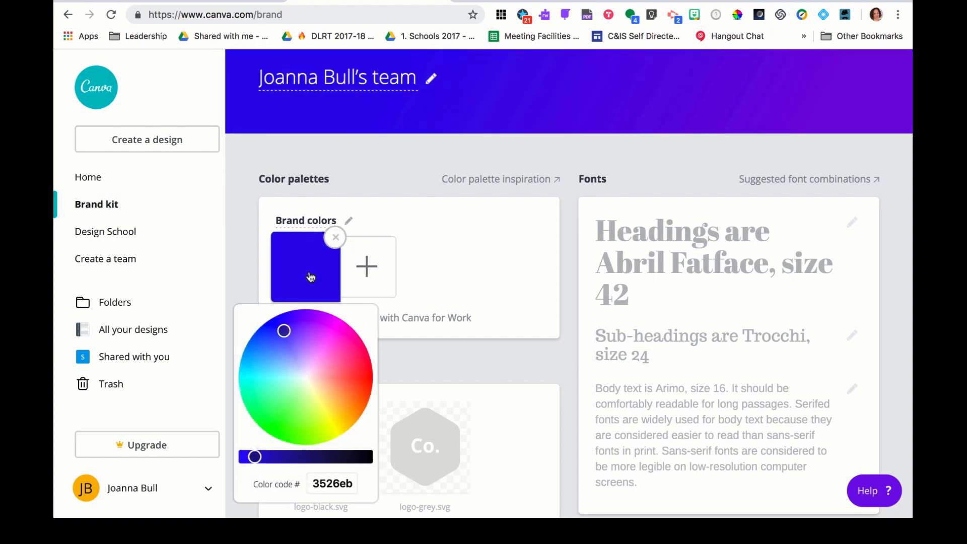
left_click(267, 355)
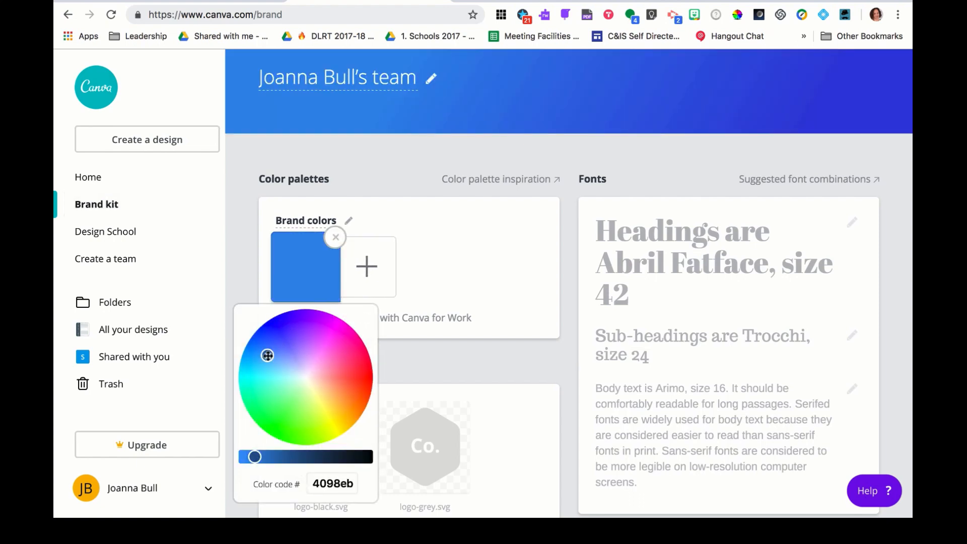
left_click(378, 276)
left_click(408, 348)
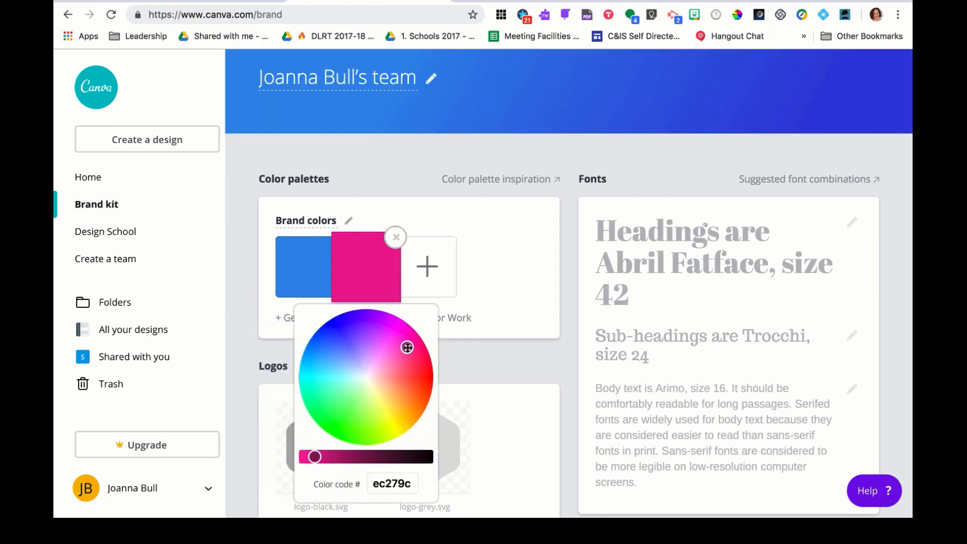
left_click(427, 266)
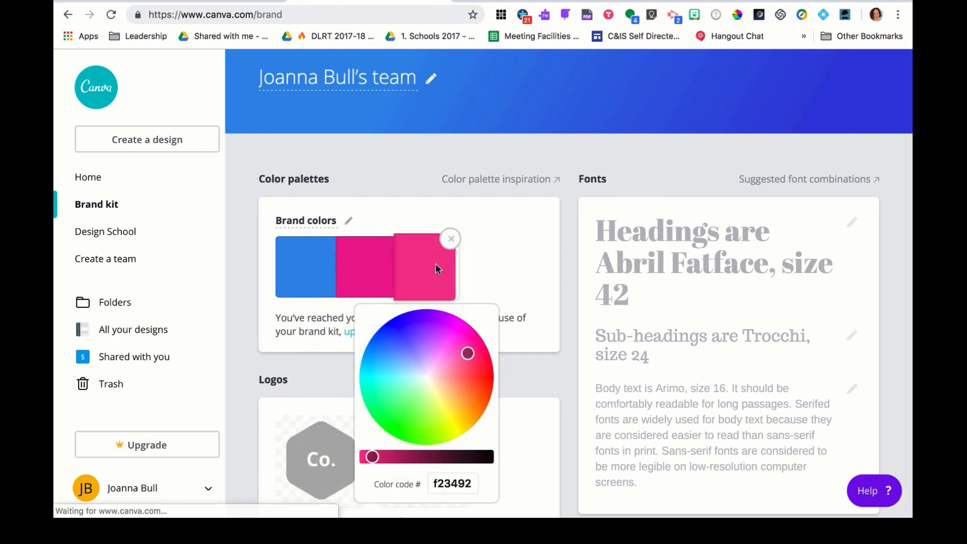
left_click(473, 406)
left_click(520, 242)
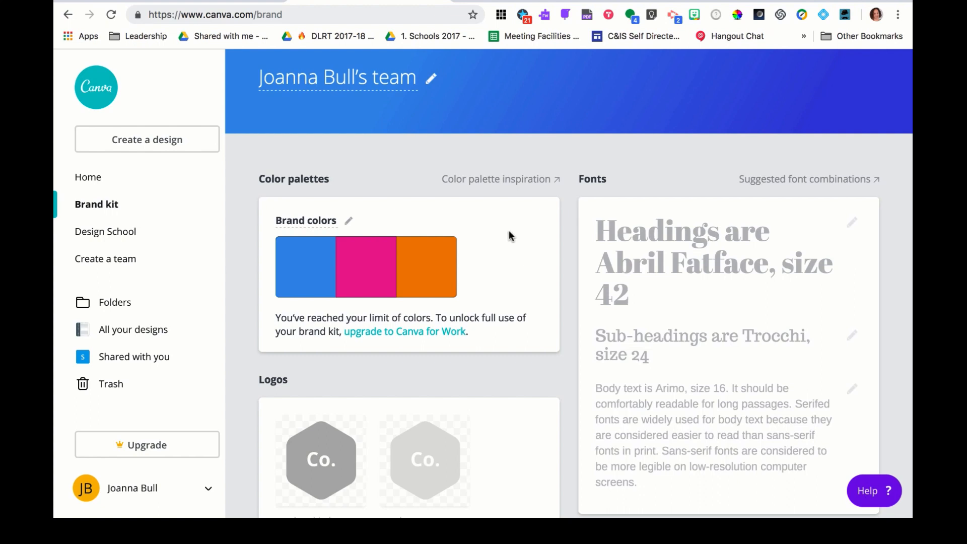
Review the Brand kit's fonts, logos and uploaded fonts sections.
mouse_move(630, 305)
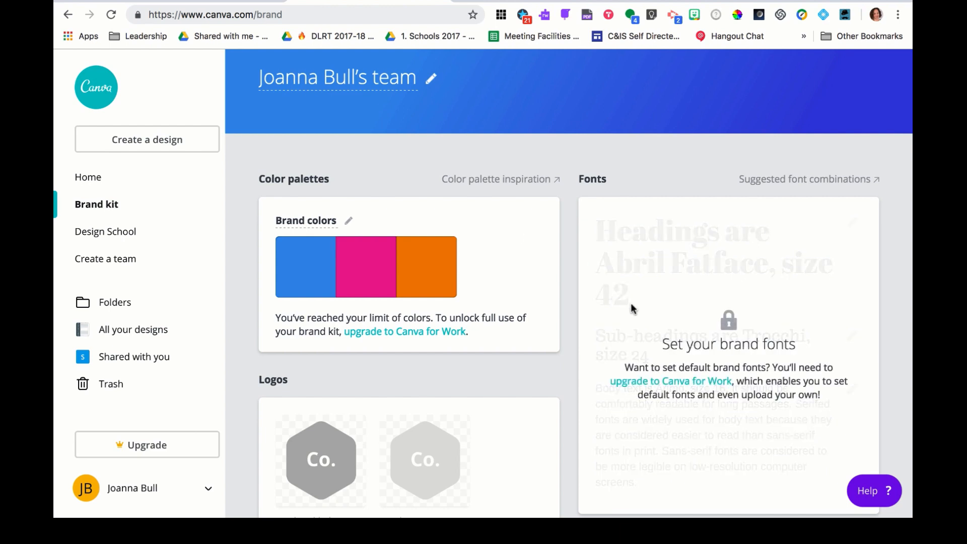
scroll(630, 305, "down", 3)
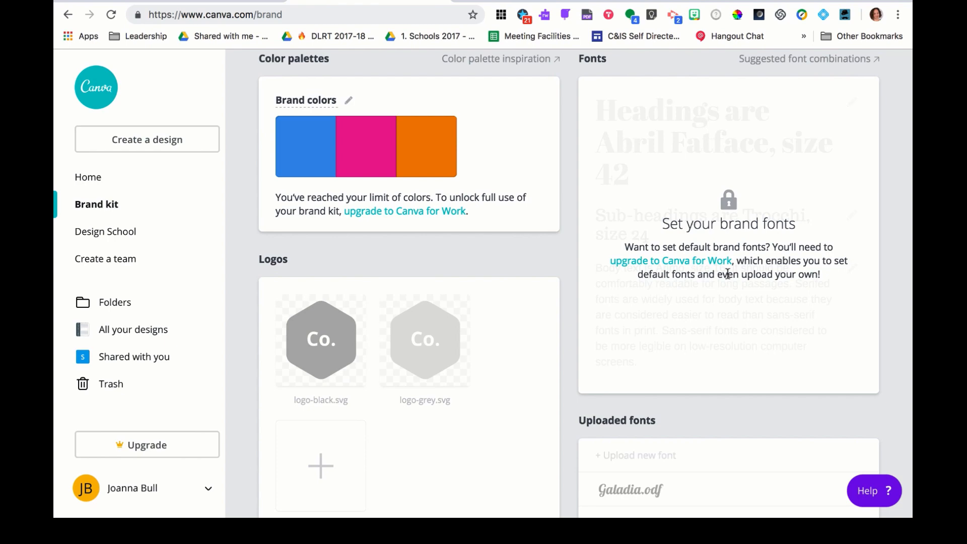
scroll(727, 274, "down", 3)
mouse_move(475, 235)
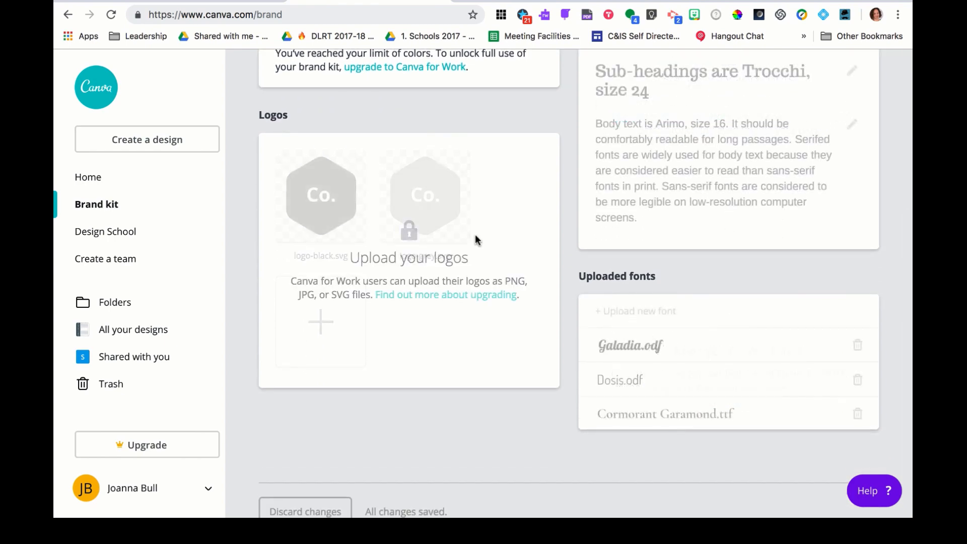
scroll(475, 234, "up", 4)
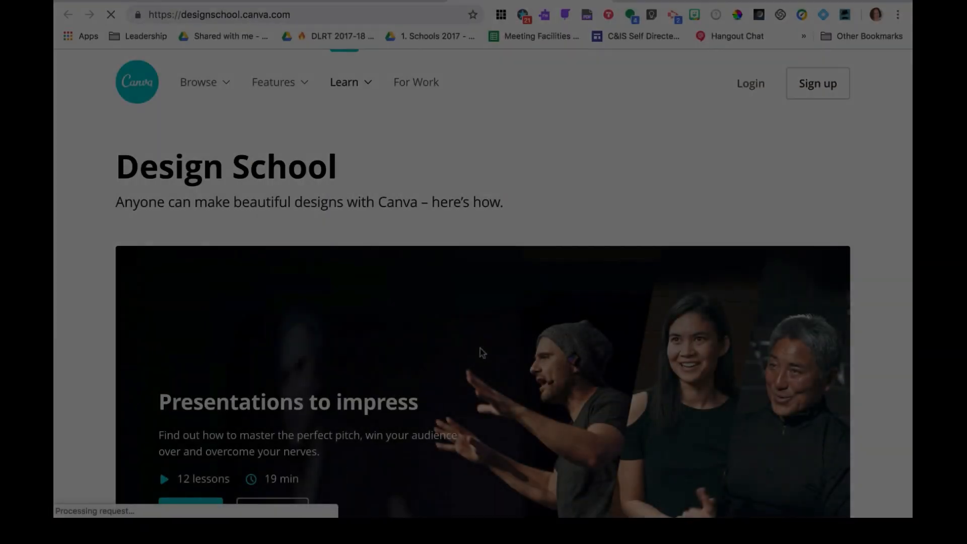
Browse the Design School page's Canva for Work videos, how-to videos, interactive tutorials and design courses.
scroll(482, 350, "down", 3)
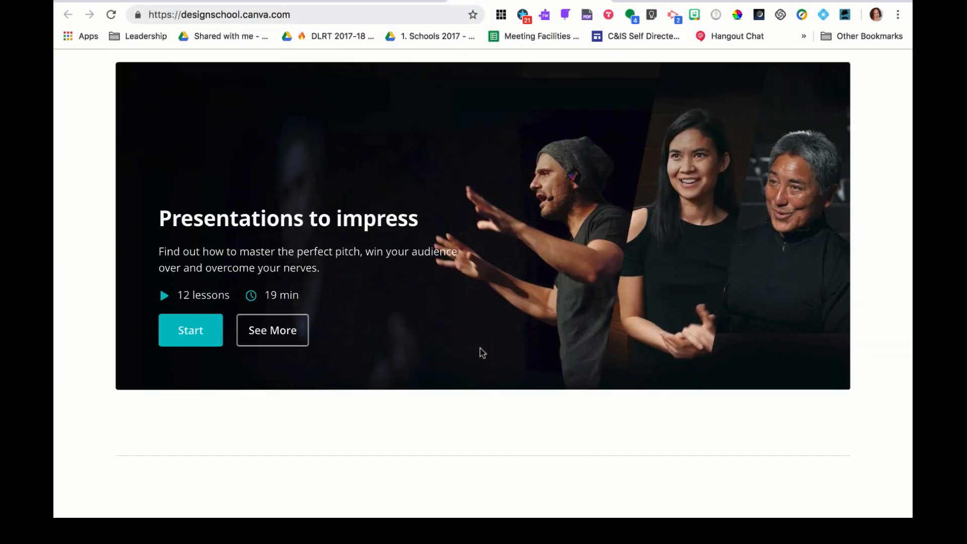
scroll(533, 434, "down", 10)
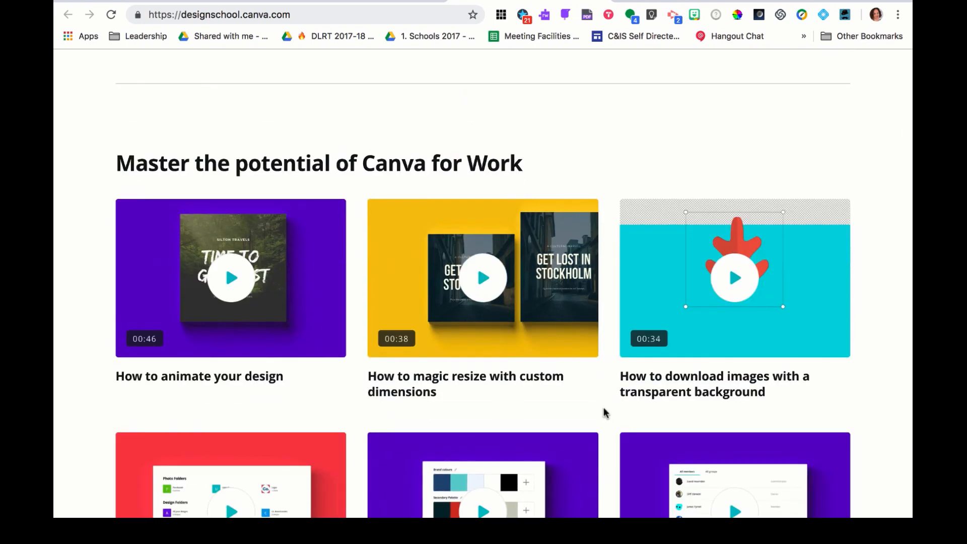
scroll(603, 410, "down", 8)
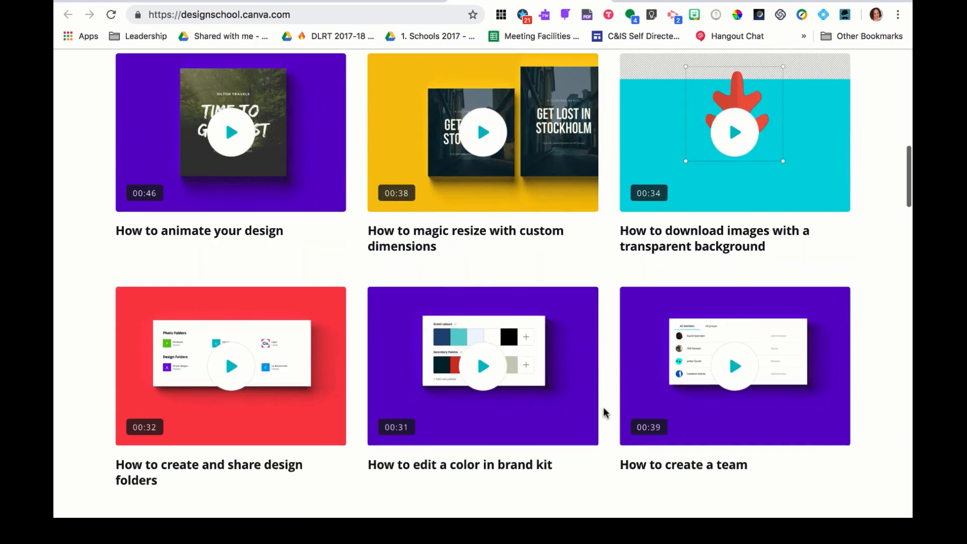
scroll(605, 411, "down", 10)
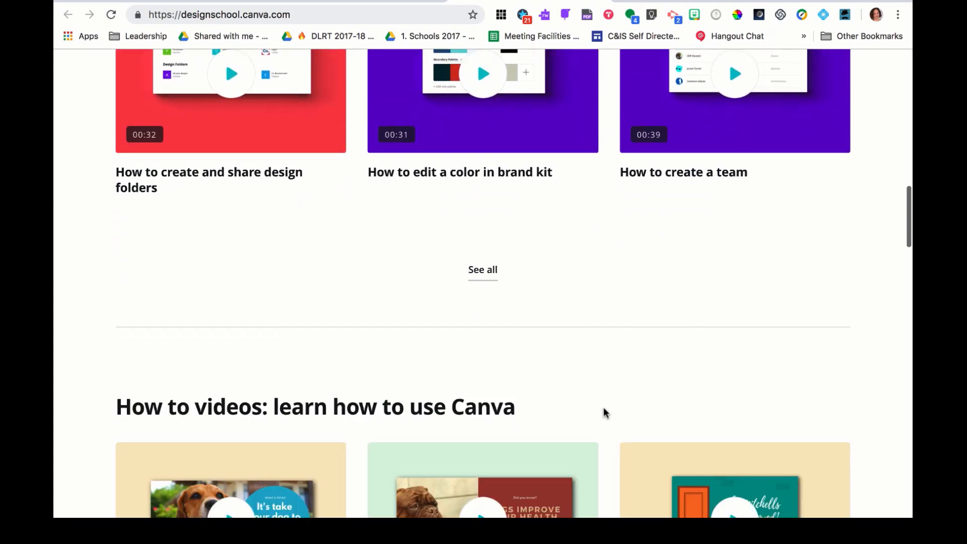
scroll(604, 411, "down", 1)
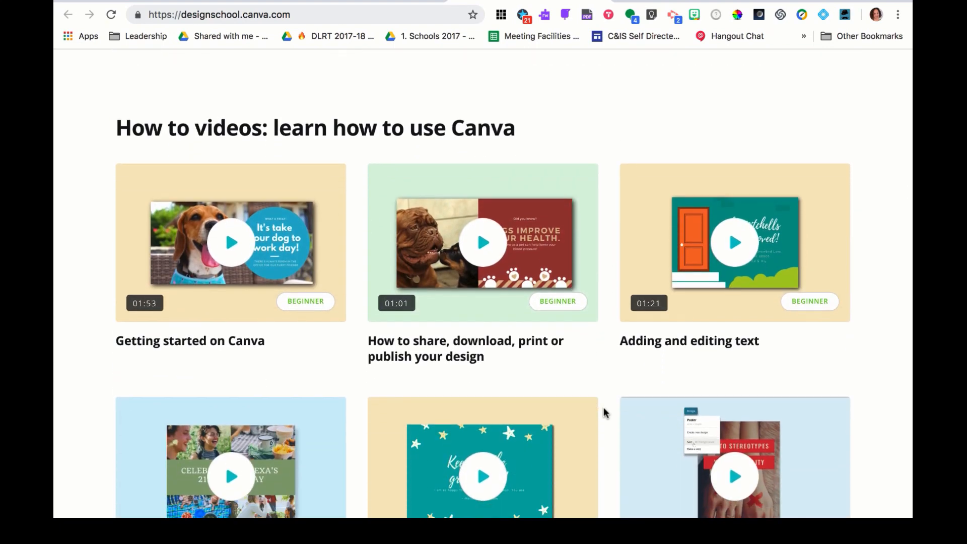
scroll(604, 412, "down", 6)
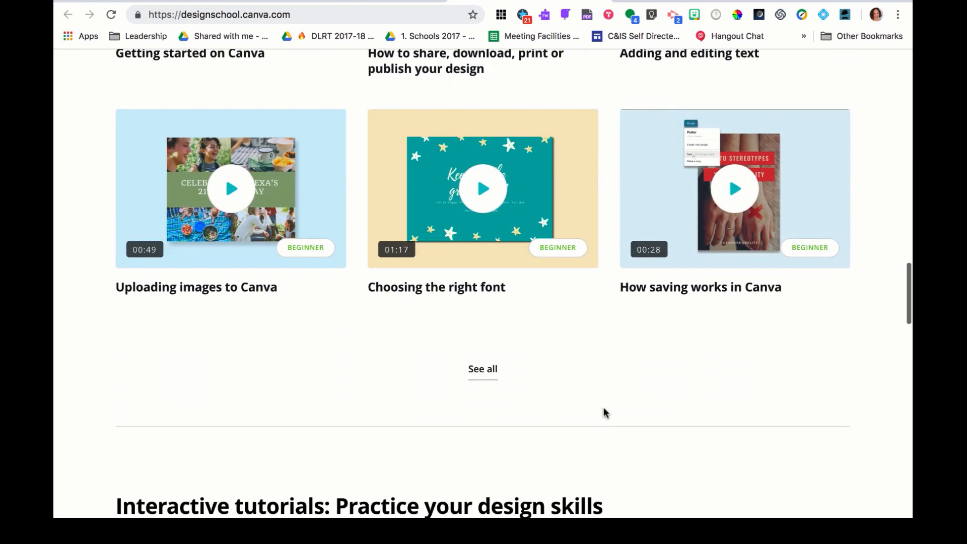
scroll(604, 412, "down", 5)
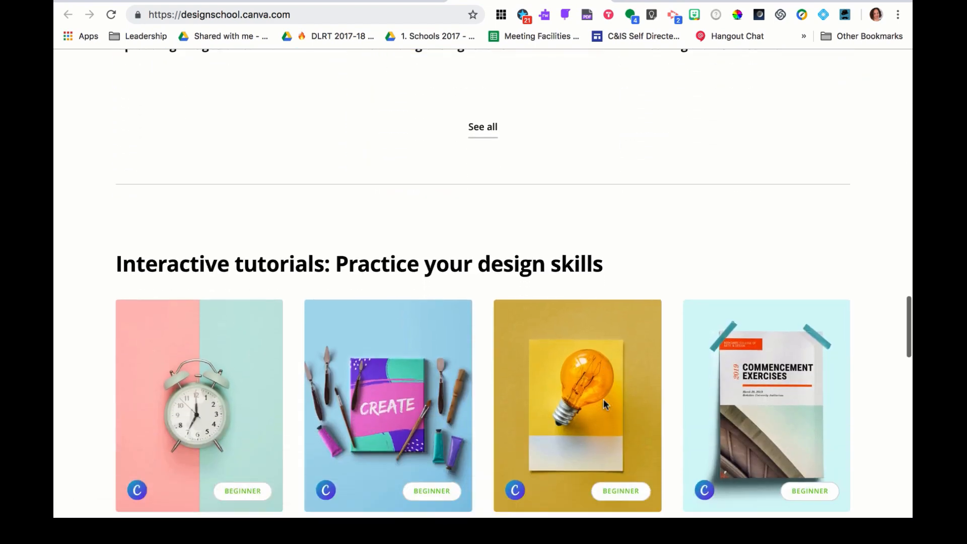
scroll(604, 402, "down", 3)
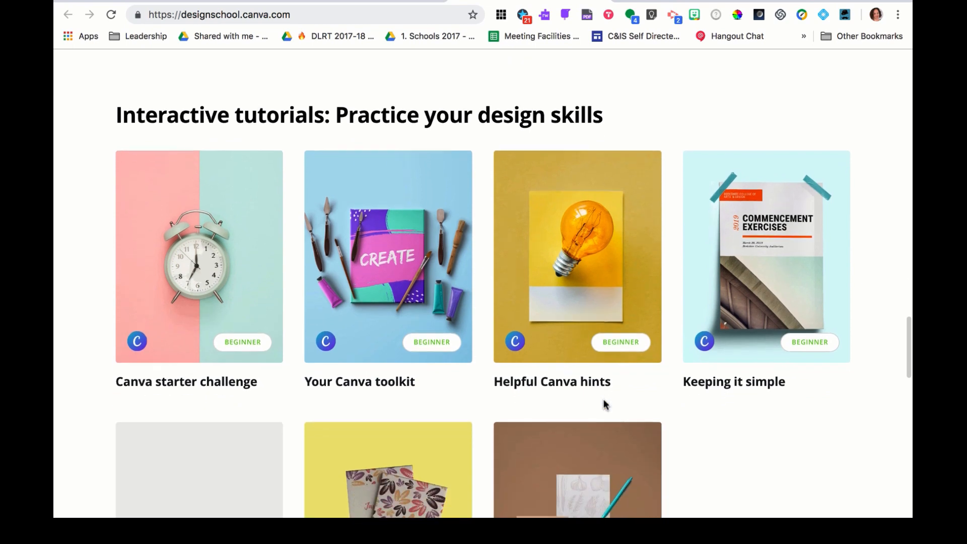
scroll(605, 404, "down", 3)
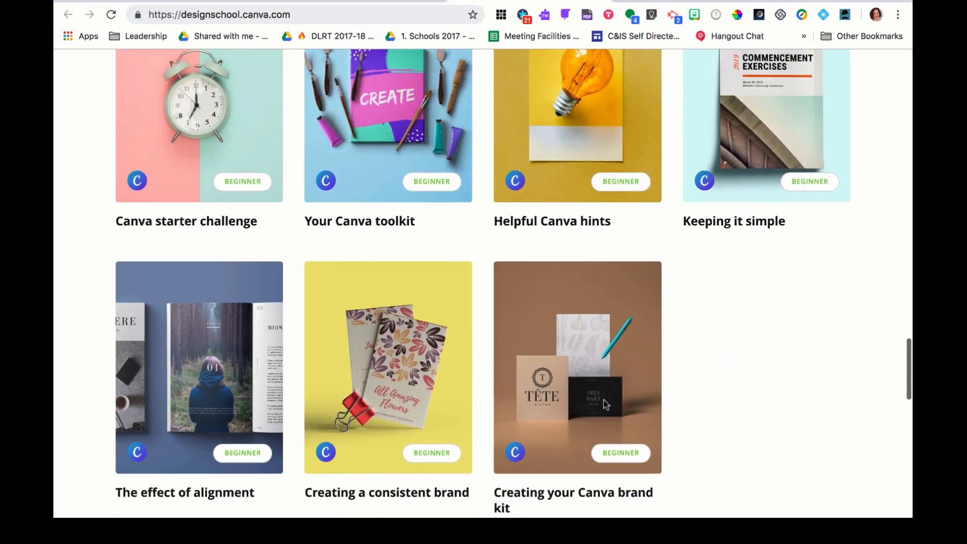
scroll(605, 404, "down", 3)
scroll(605, 405, "down", 4)
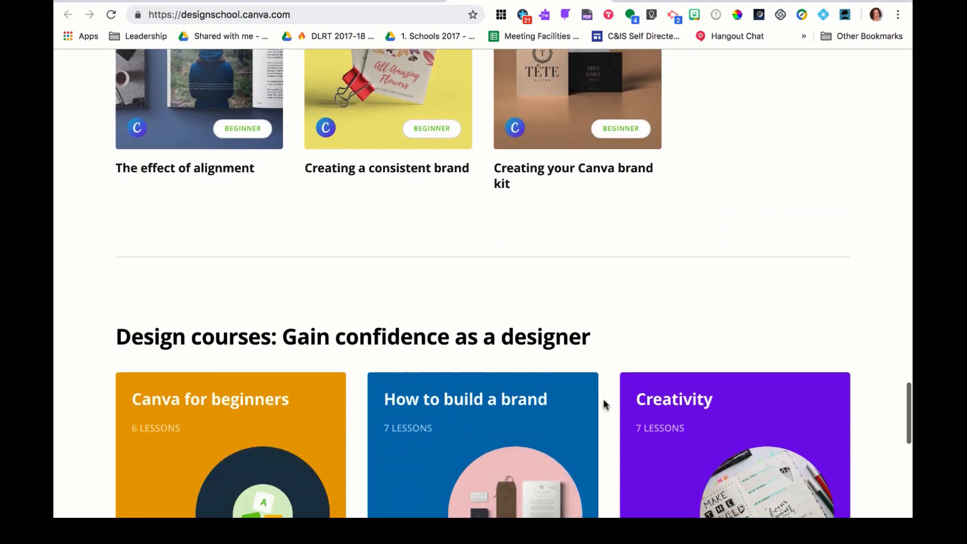
scroll(603, 400, "down", 4)
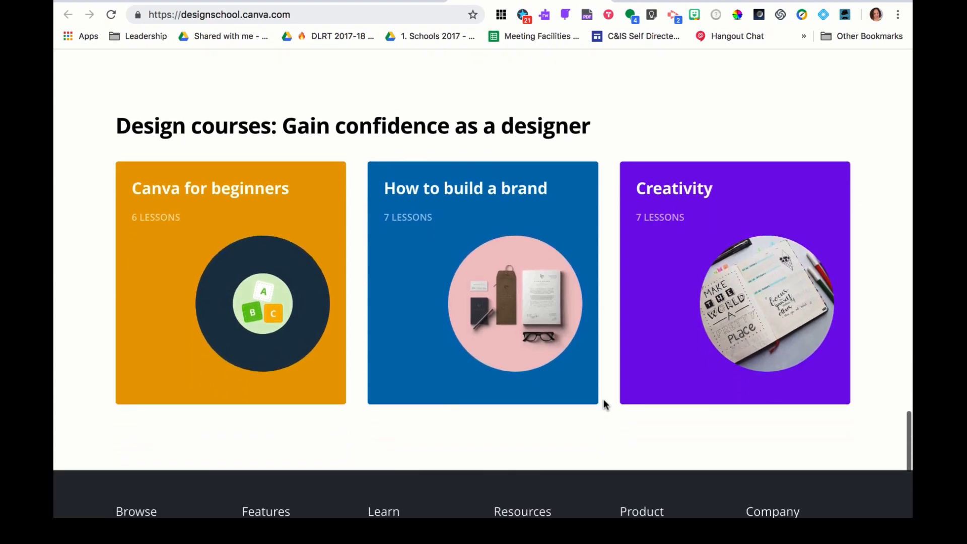
Start the Canva for beginners course and open Lesson 4 - Customizing colors from its lessons.
mouse_move(189, 371)
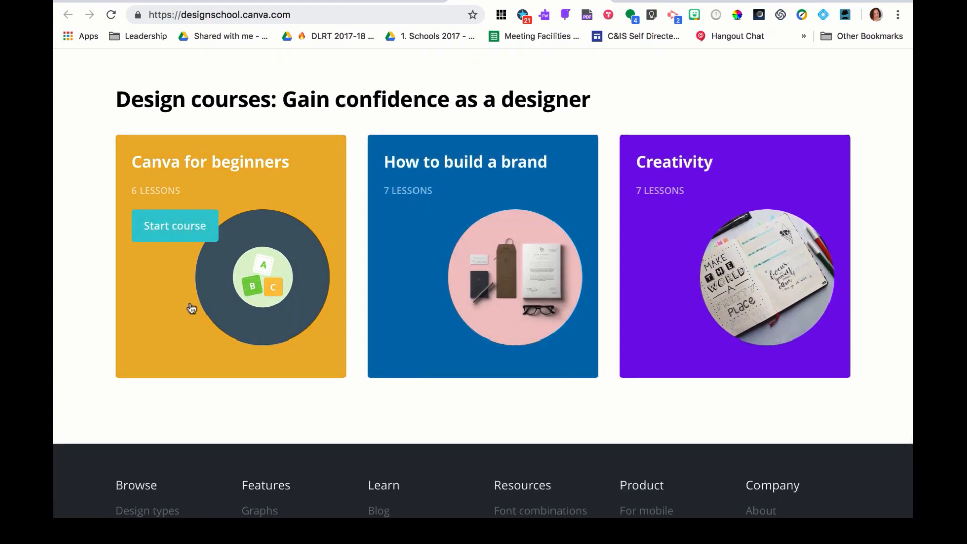
left_click(182, 226)
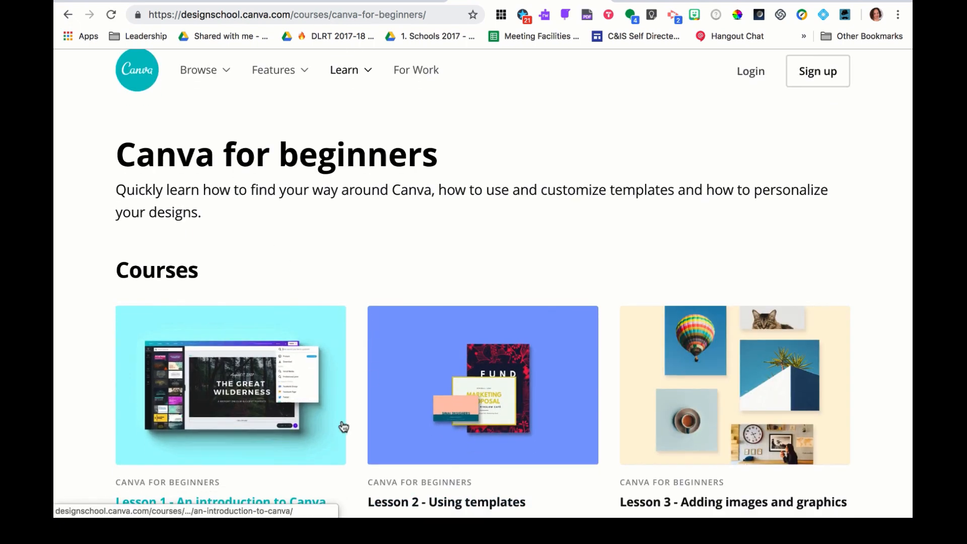
scroll(342, 424, "down", 3)
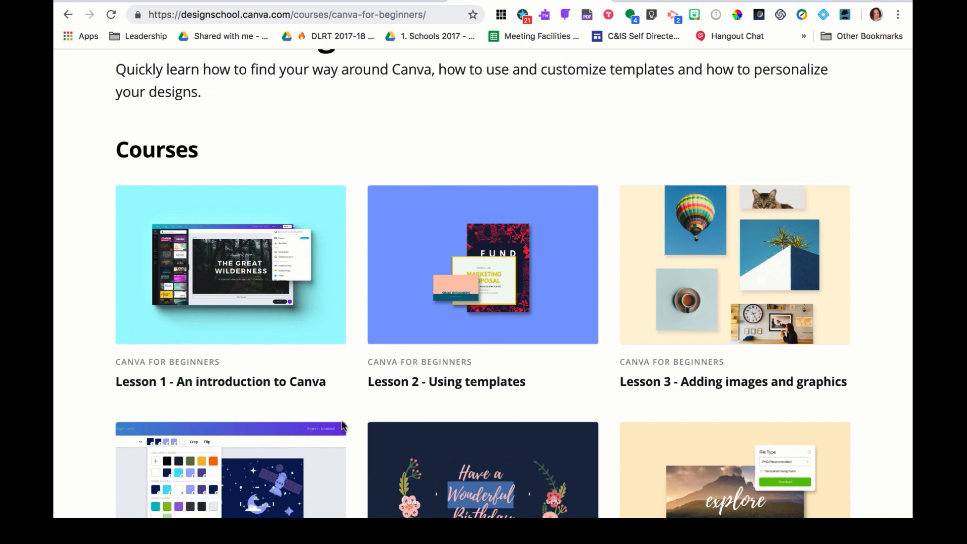
scroll(343, 425, "down", 4)
scroll(342, 425, "up", 1)
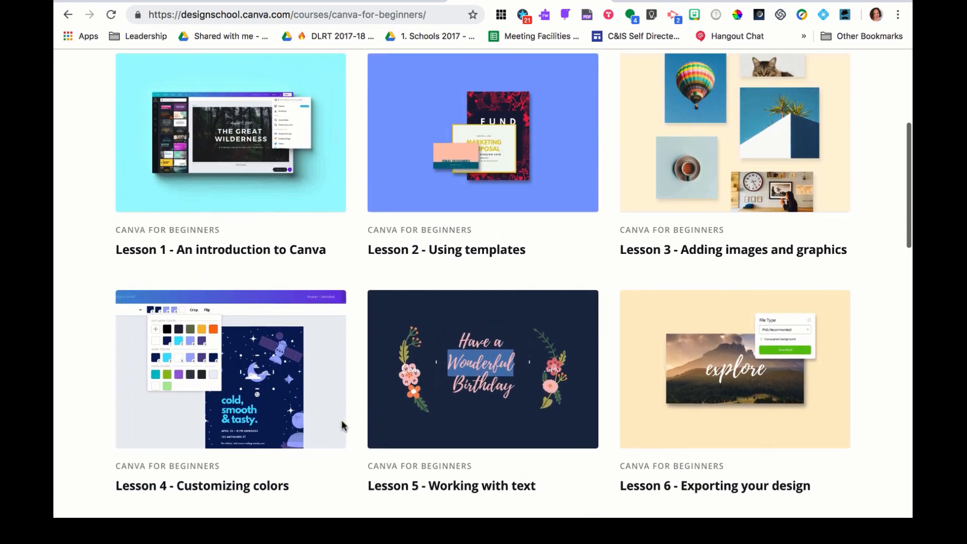
scroll(341, 425, "up", 1)
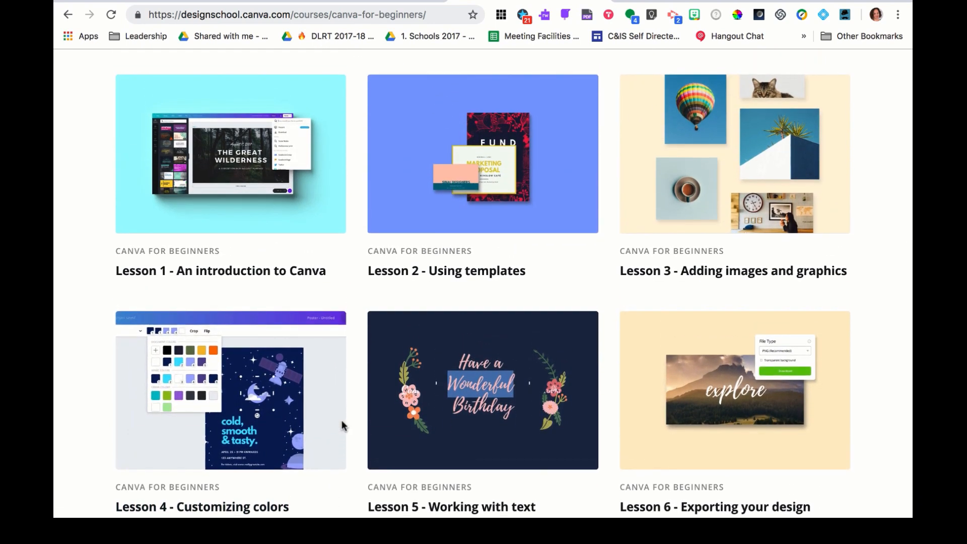
scroll(342, 425, "down", 2)
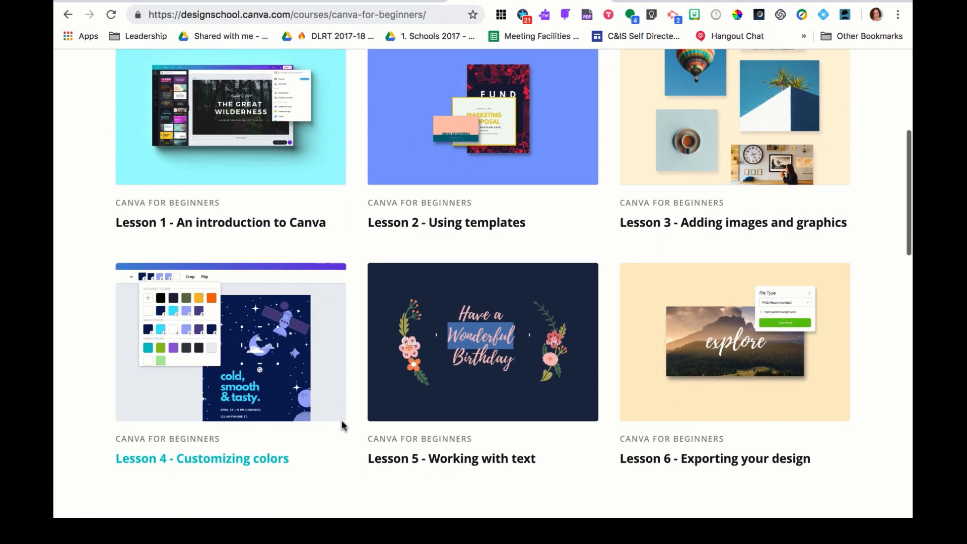
scroll(341, 426, "down", 1)
left_click(344, 387)
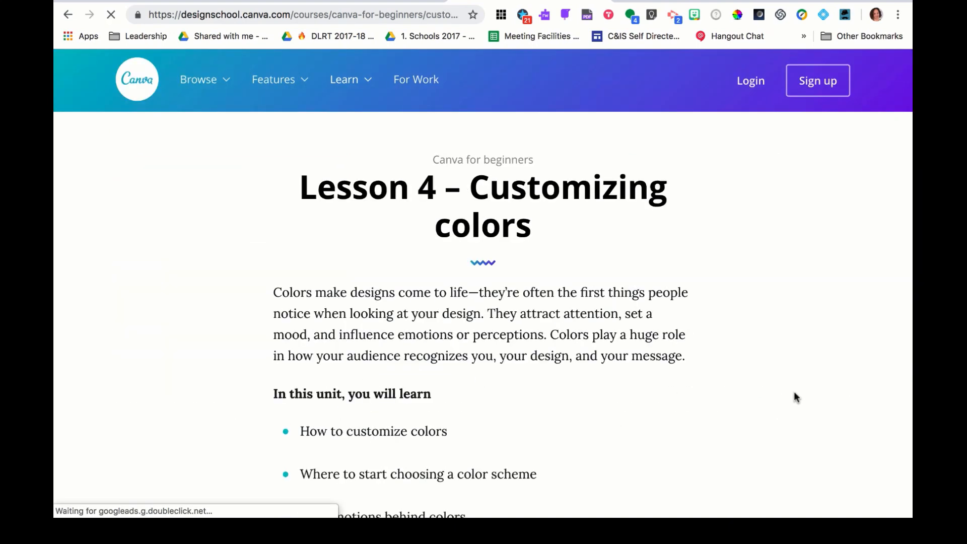
Read the lesson's sections on customizing colors and on choosing a color scheme with the color wheel.
scroll(793, 373, "down", 3)
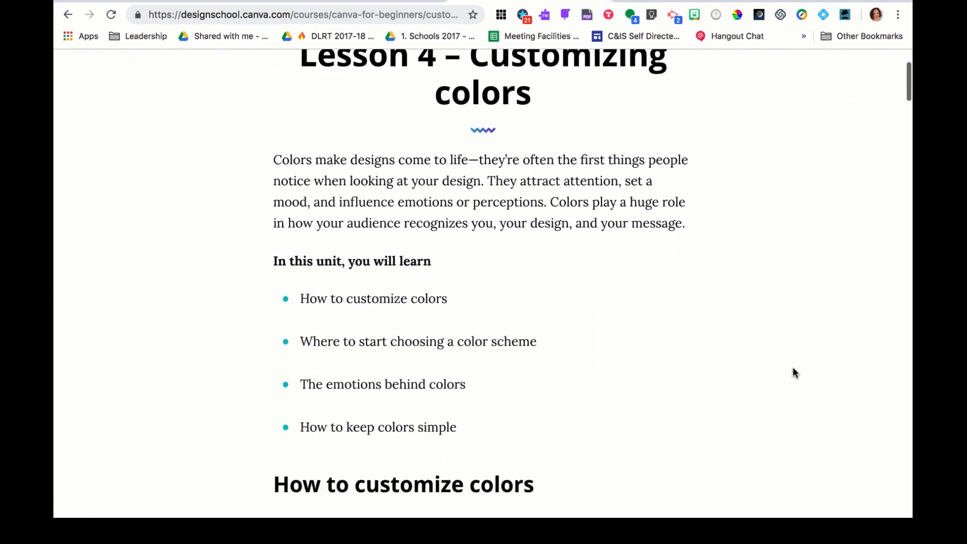
scroll(820, 397, "down", 3)
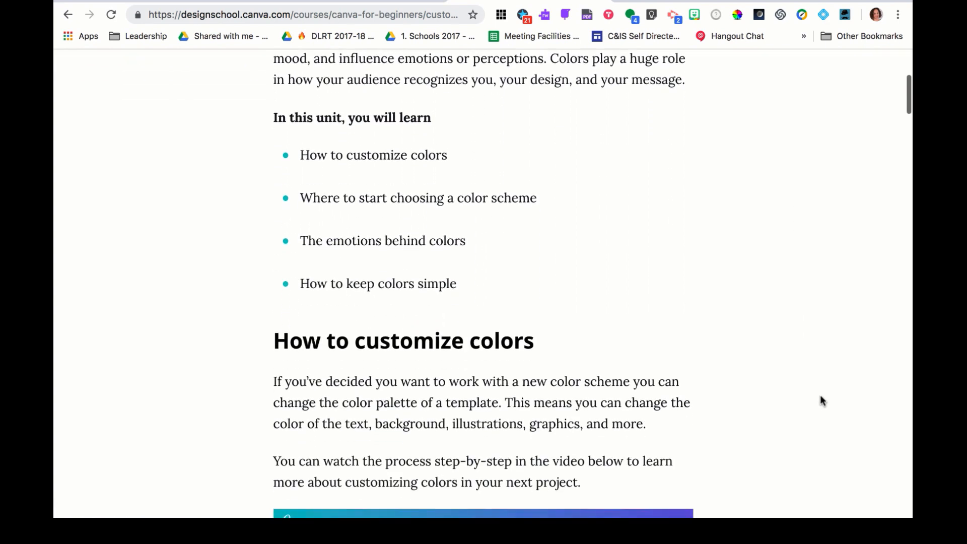
scroll(819, 396, "down", 3)
scroll(820, 396, "down", 3)
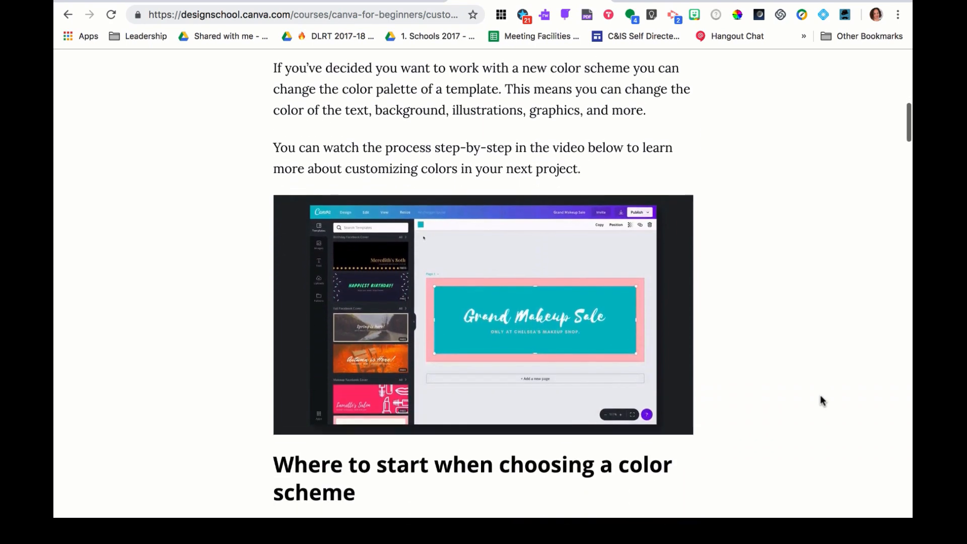
scroll(819, 397, "down", 5)
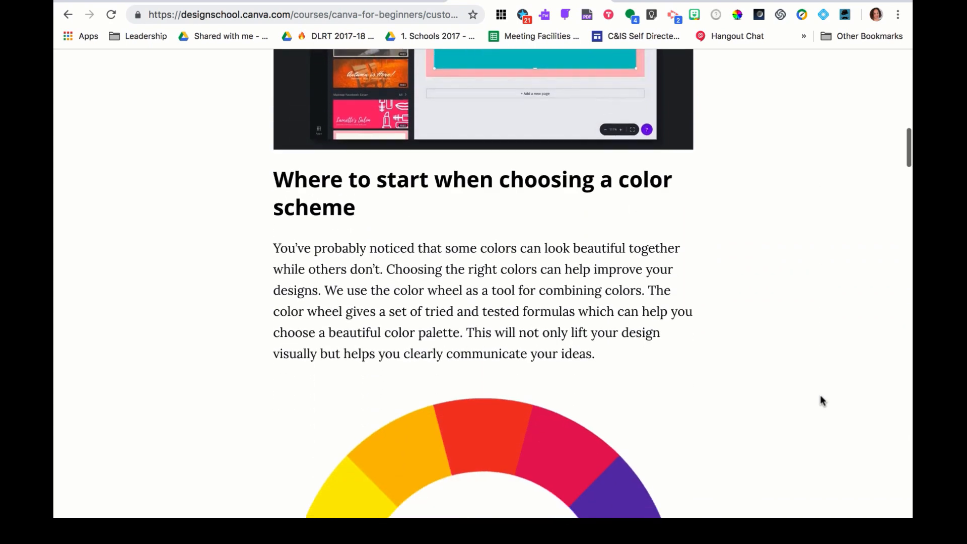
scroll(820, 397, "down", 2)
scroll(820, 397, "down", 4)
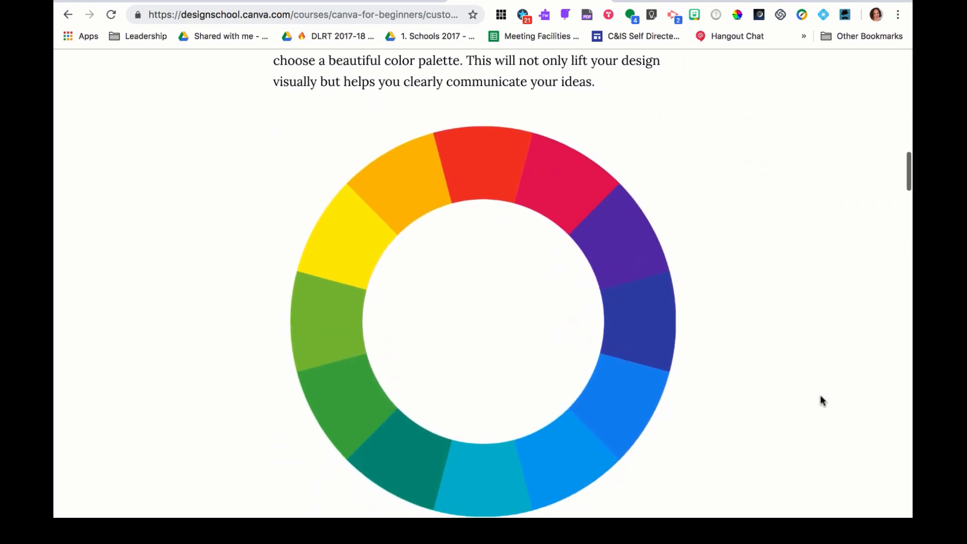
scroll(821, 400, "down", 5)
scroll(821, 400, "down", 3)
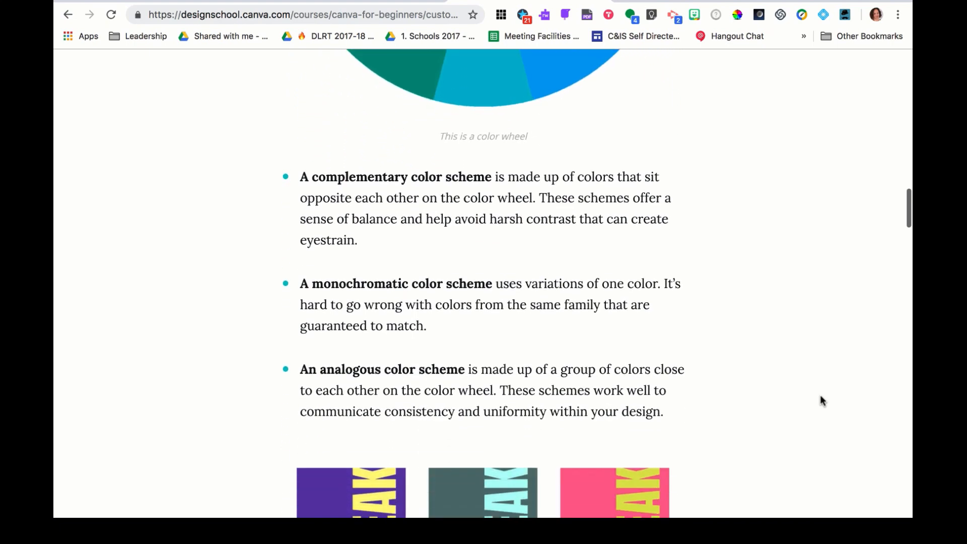
scroll(821, 400, "down", 1)
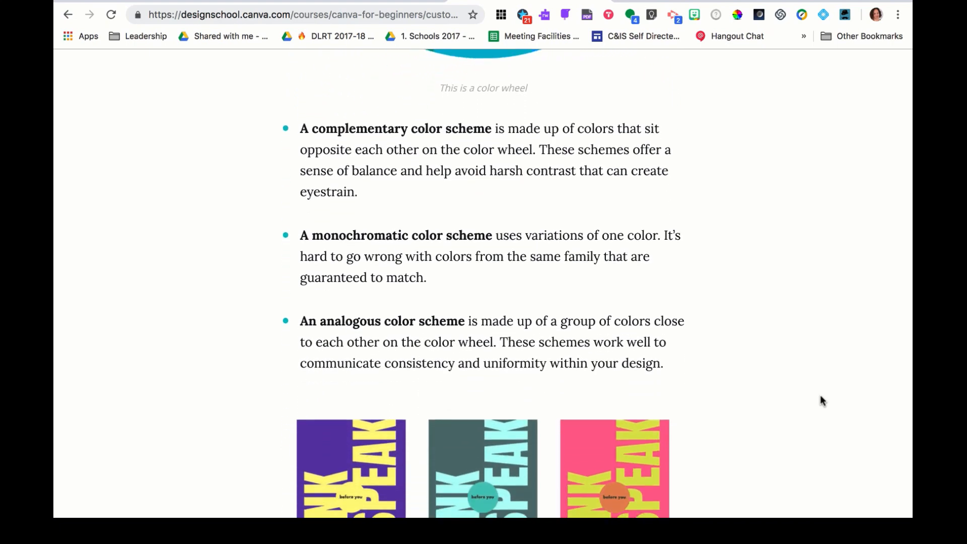
Read the lesson's color scheme examples, the wedding stationery quiz and the section on the emotions behind color.
scroll(819, 396, "down", 6)
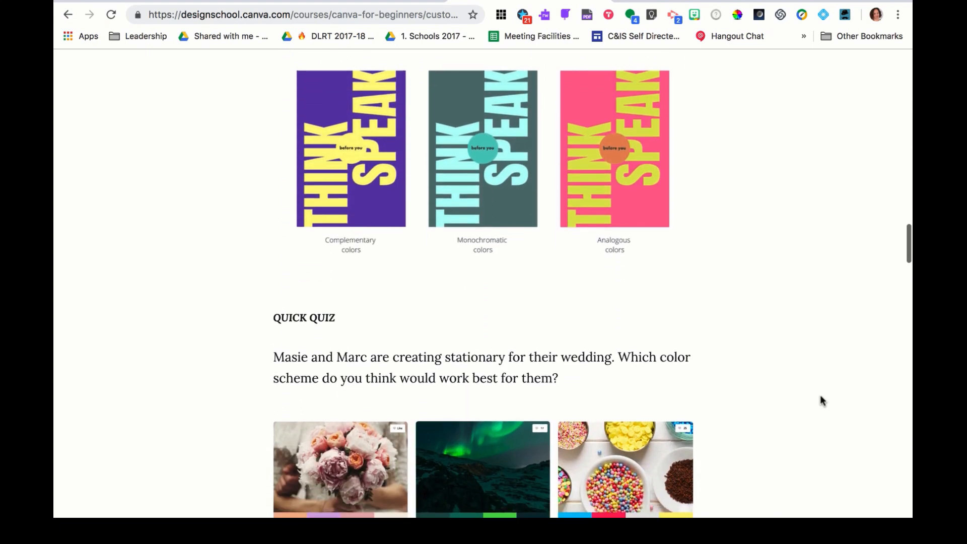
scroll(821, 400, "down", 4)
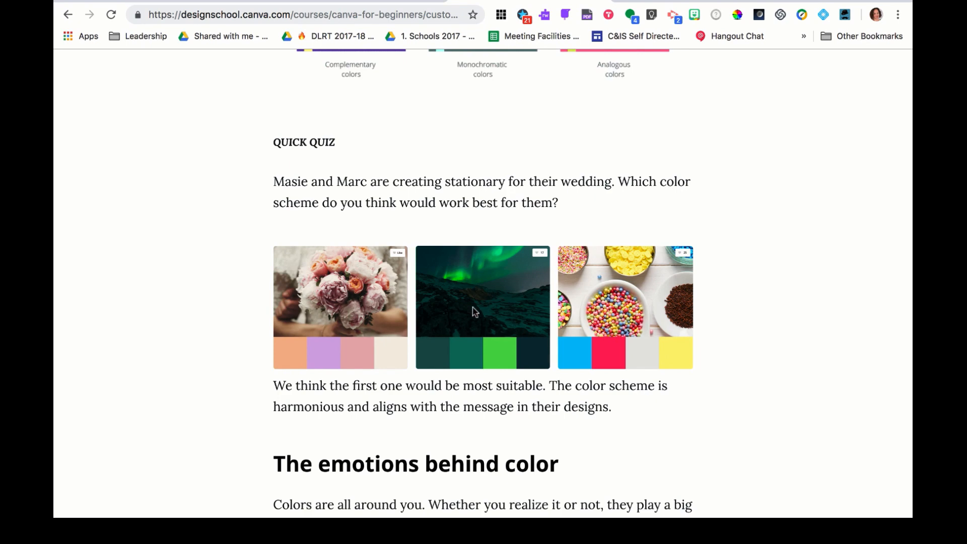
scroll(767, 354, "down", 8)
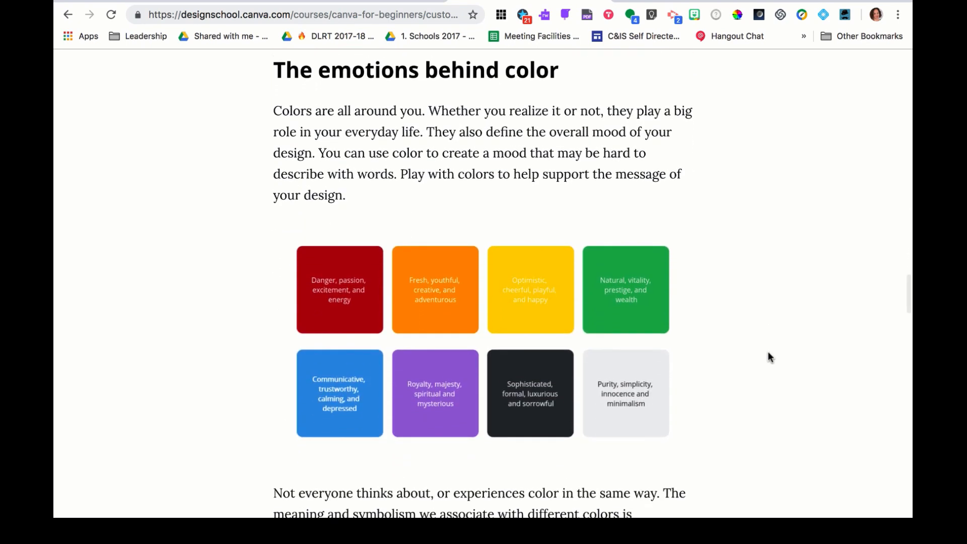
scroll(767, 355, "down", 4)
scroll(768, 352, "down", 5)
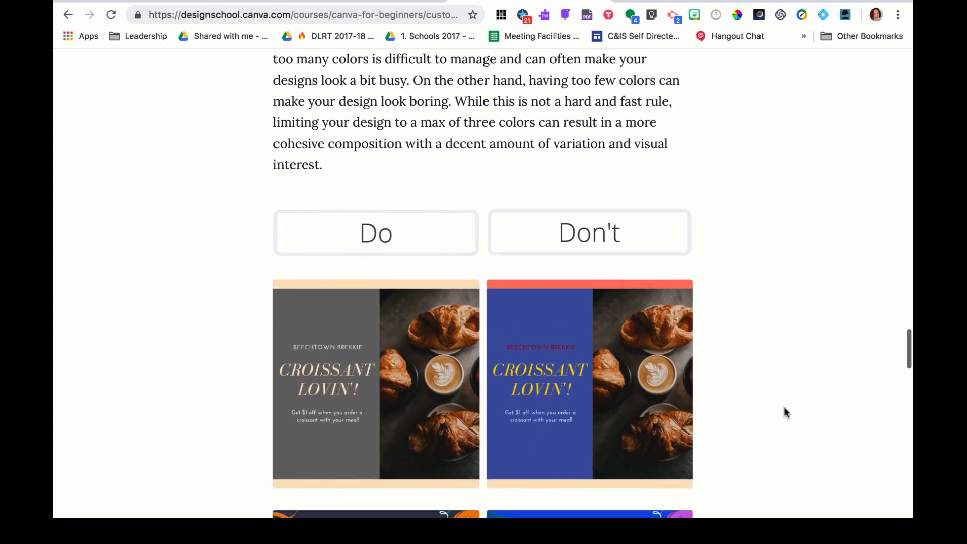
Compare the lesson's Do and Don't color examples and read the closing quiz about the hot air balloon party design.
scroll(787, 412, "down", 3)
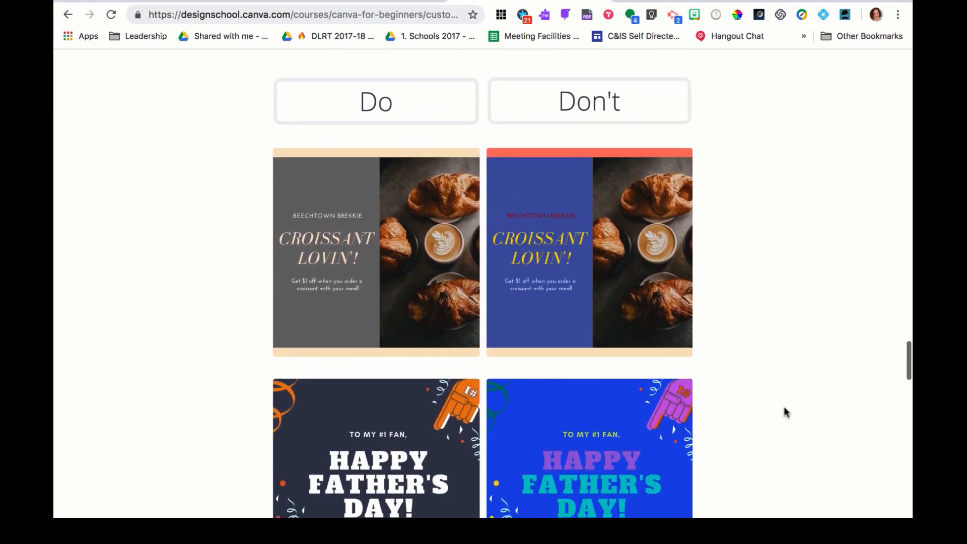
scroll(787, 412, "down", 4)
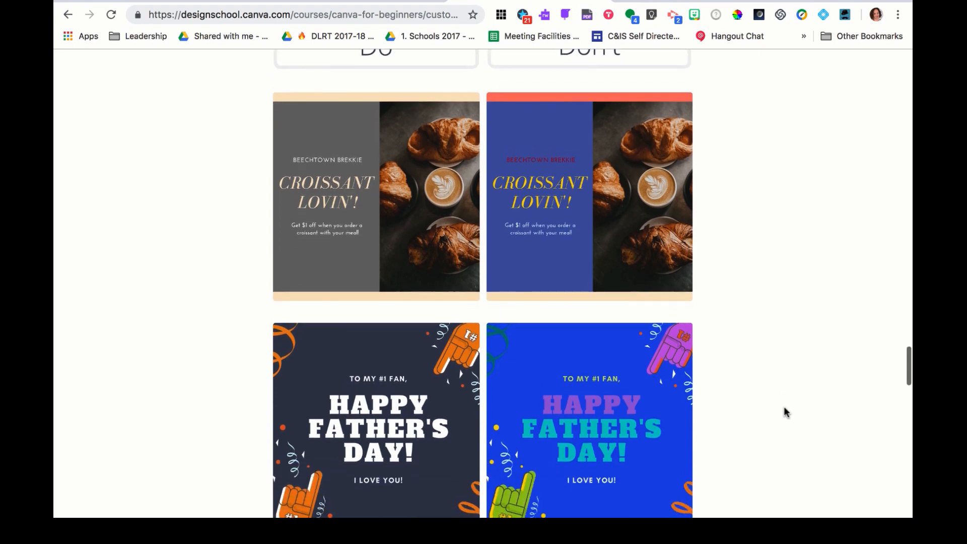
scroll(787, 412, "down", 3)
scroll(786, 412, "down", 5)
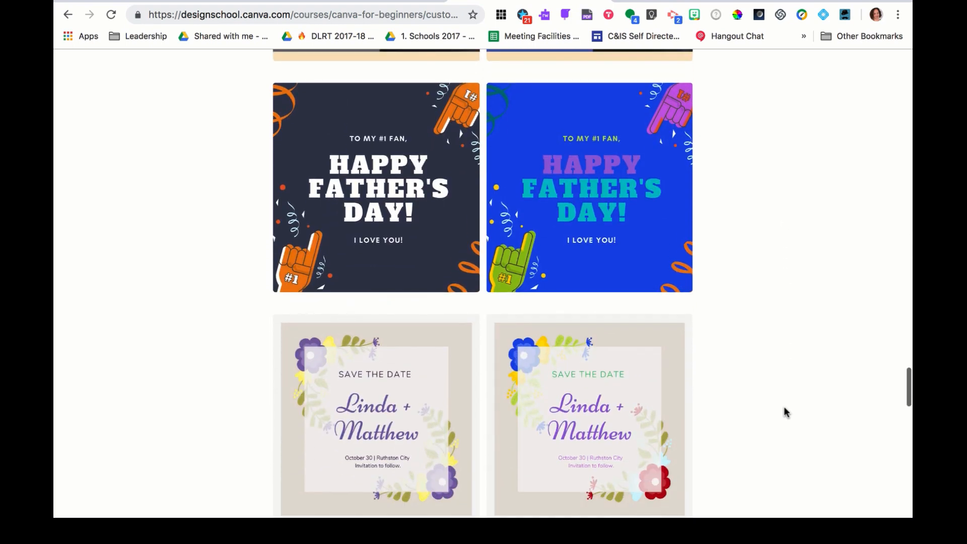
scroll(786, 412, "down", 2)
scroll(787, 412, "down", 5)
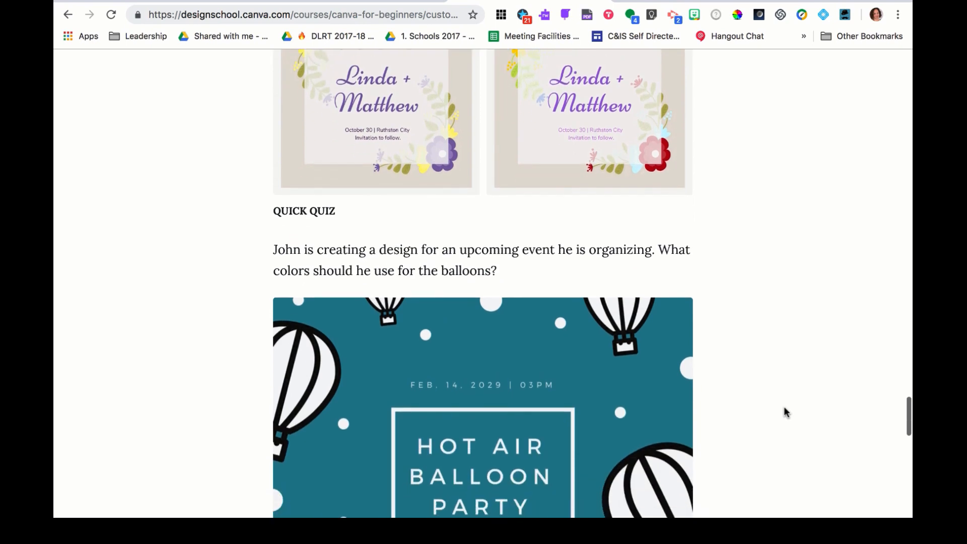
scroll(787, 411, "down", 7)
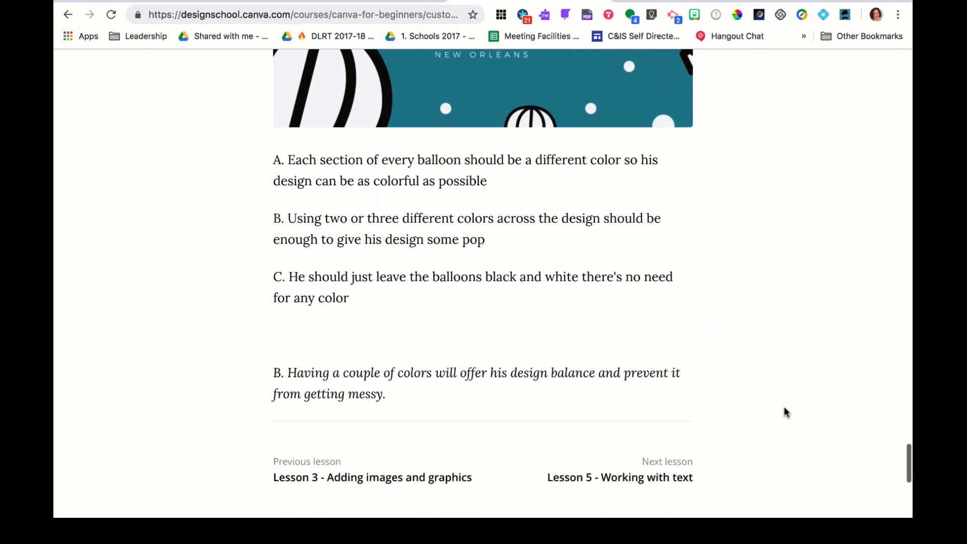
Return to the Canva for beginners course page and open the Font combinations resource from its footer.
scroll(786, 412, "up", 20)
scroll(787, 412, "up", 15)
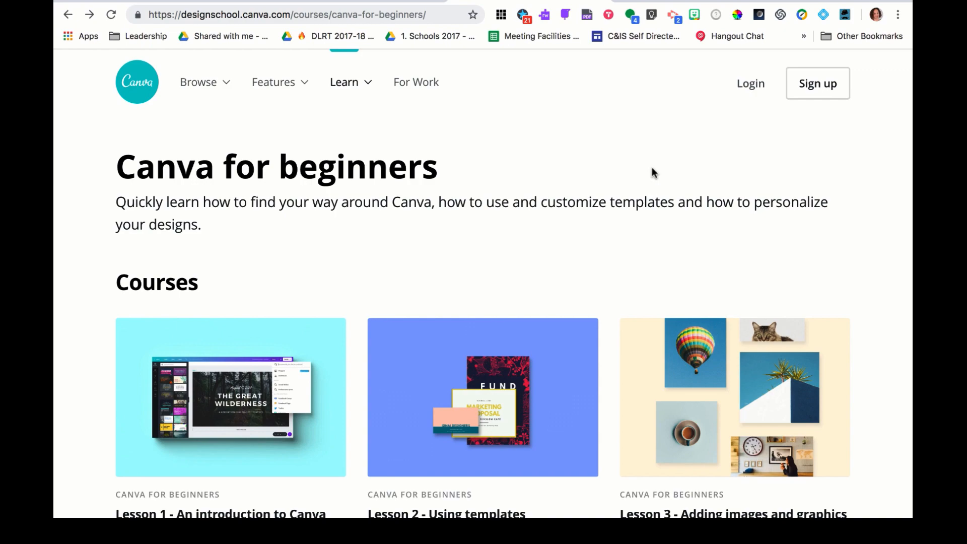
scroll(652, 169, "down", 20)
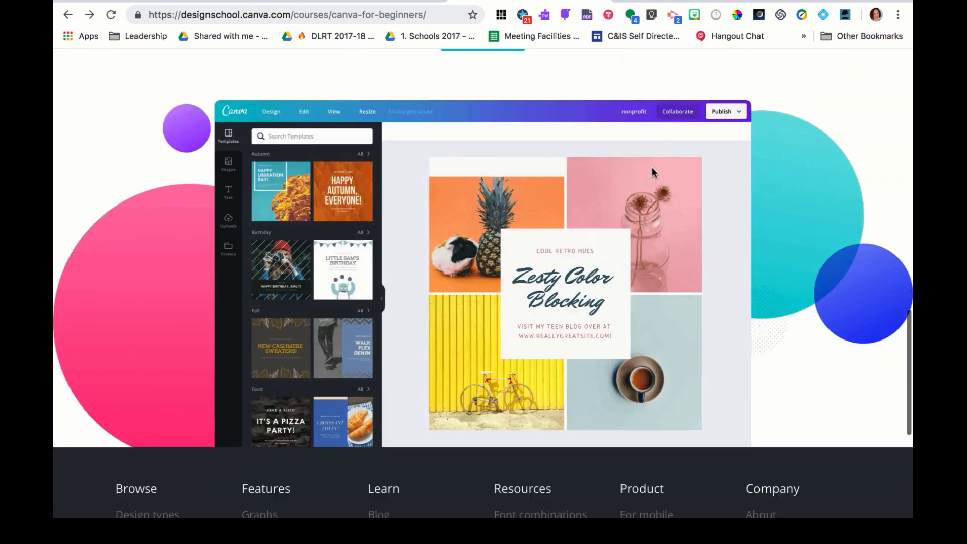
scroll(651, 170, "down", 6)
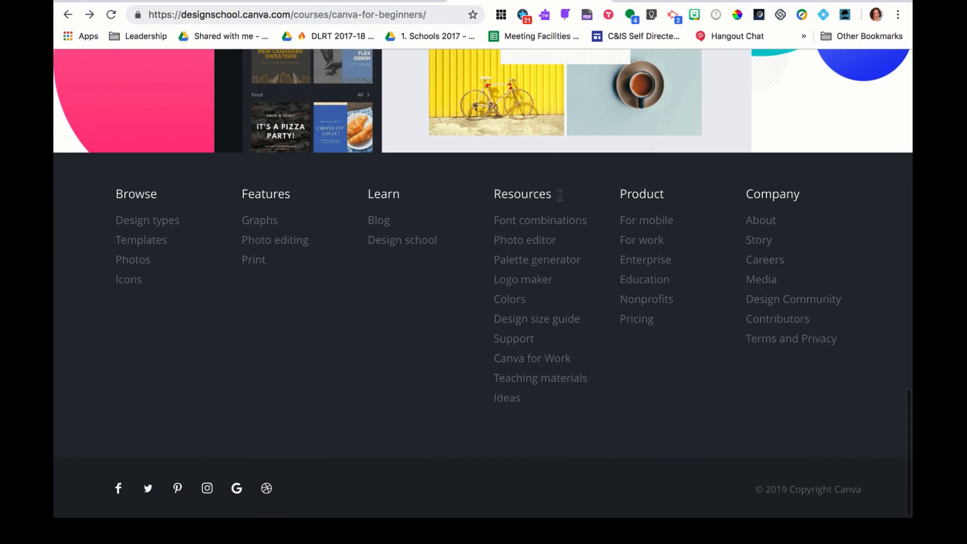
left_click(535, 222)
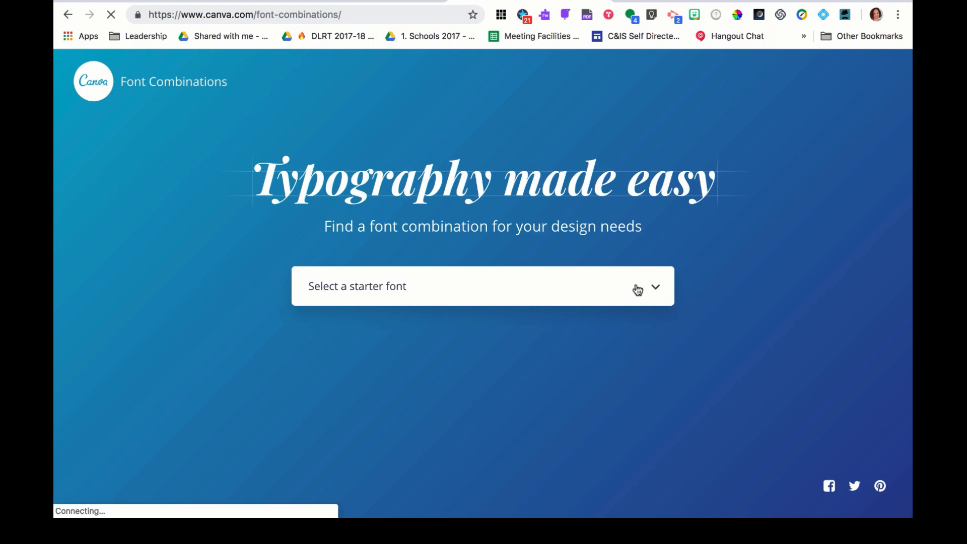
Choose Adobe Garamond Pro as the starter font to view its font combinations.
left_click(655, 288)
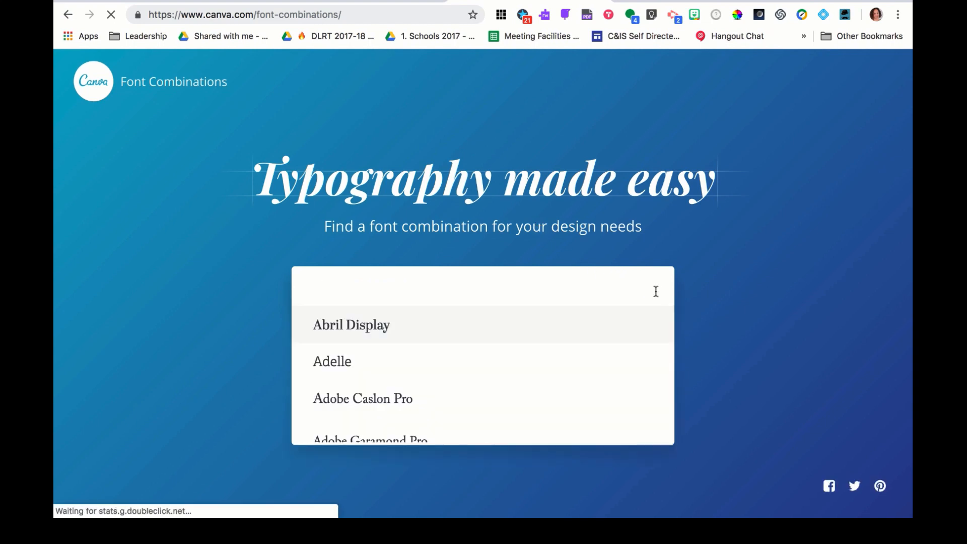
scroll(612, 370, "down", 2)
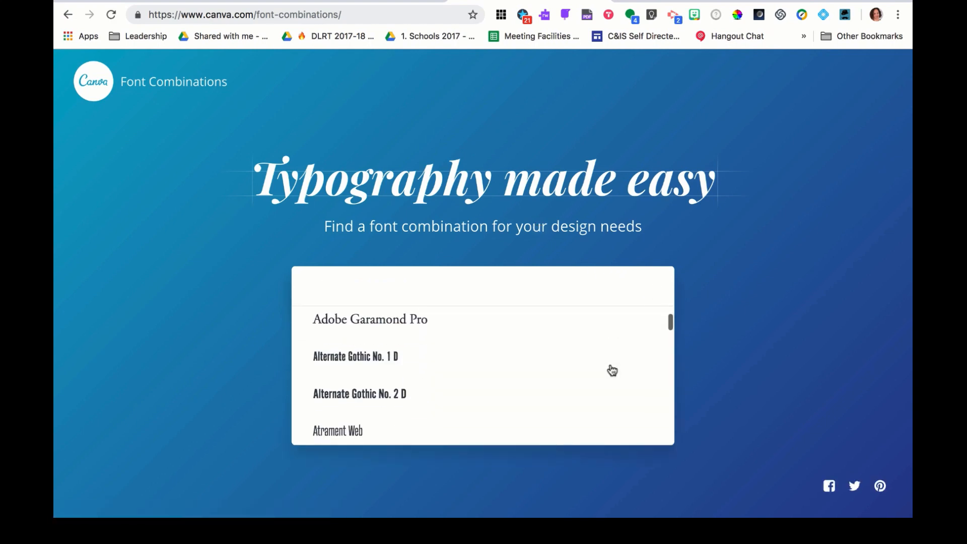
left_click(463, 320)
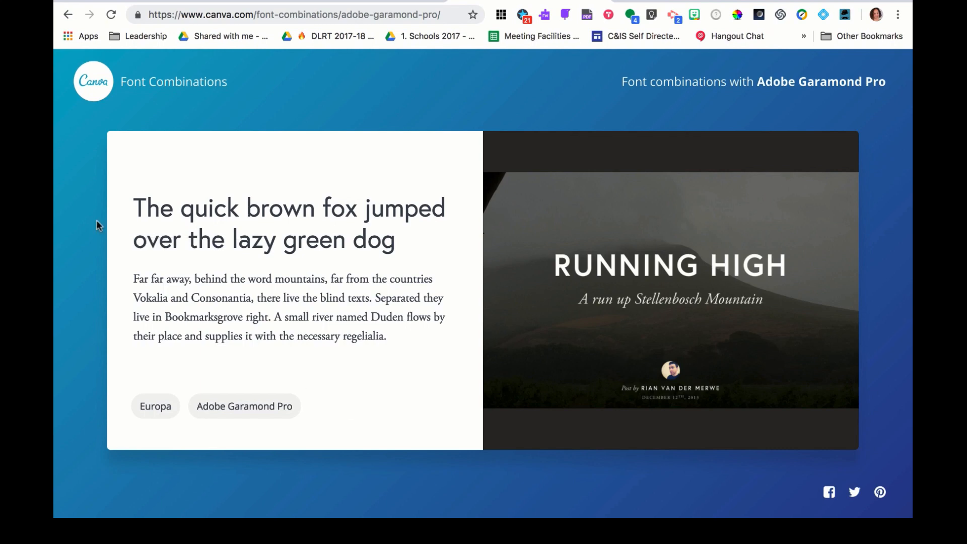
Return to the starter font selection and choose Comic Serif Pro to view its font combinations.
left_click(65, 16)
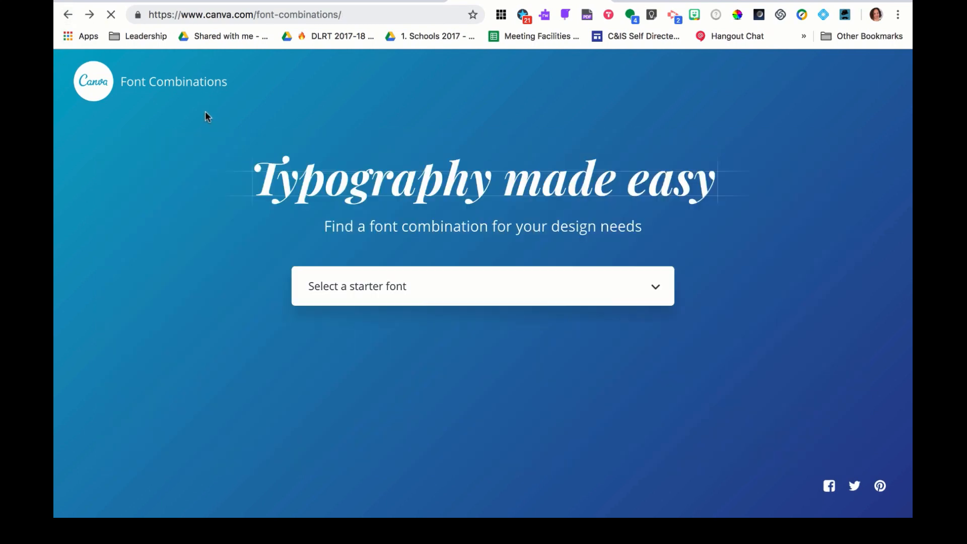
left_click(660, 291)
scroll(579, 371, "down", 5)
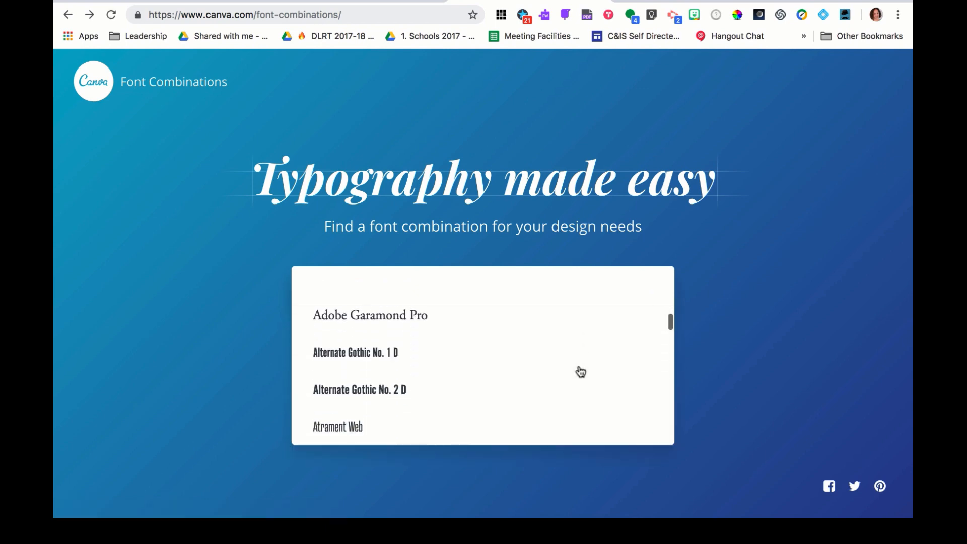
scroll(579, 370, "down", 6)
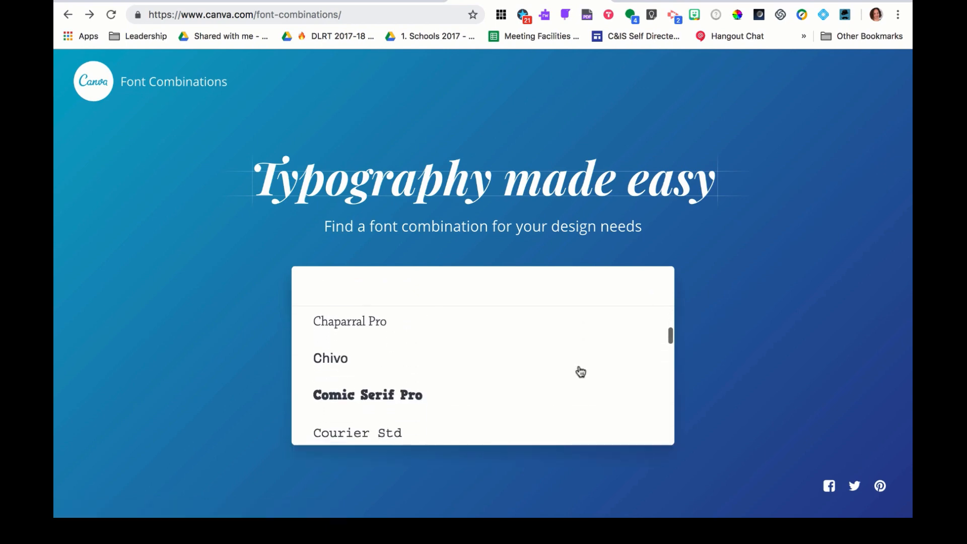
left_click(438, 373)
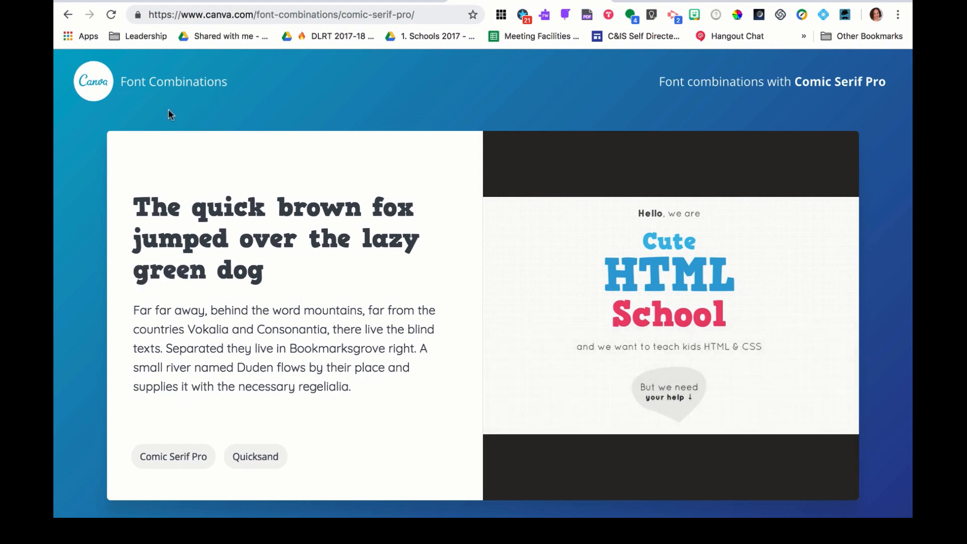
Go back to the course page's resources, open the Photo editor and upload the flower field photo from Downloads.
left_click(68, 14)
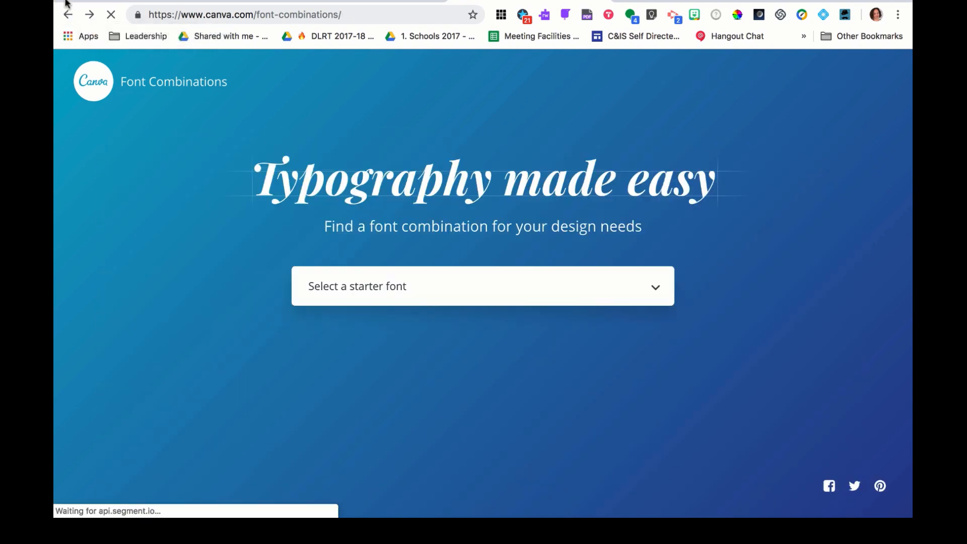
left_click(69, 15)
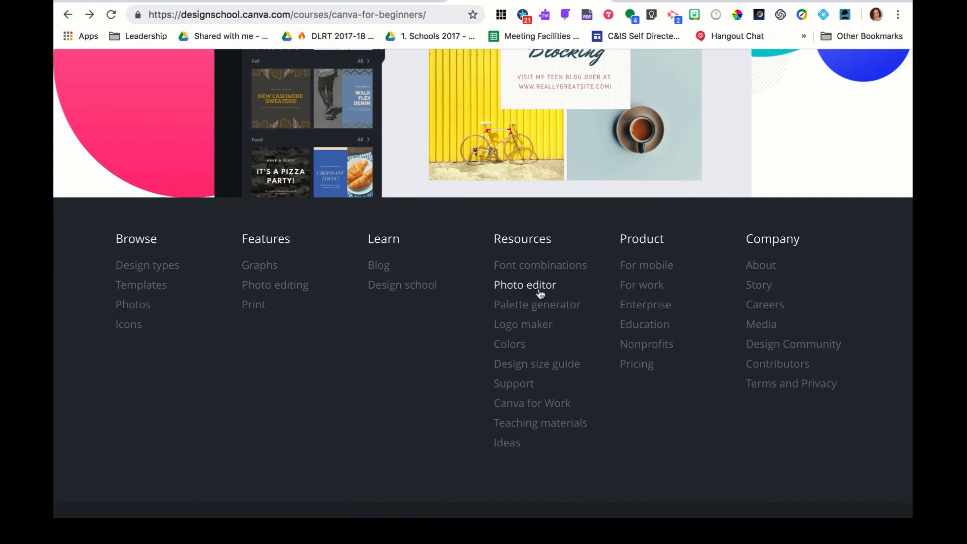
left_click(547, 290)
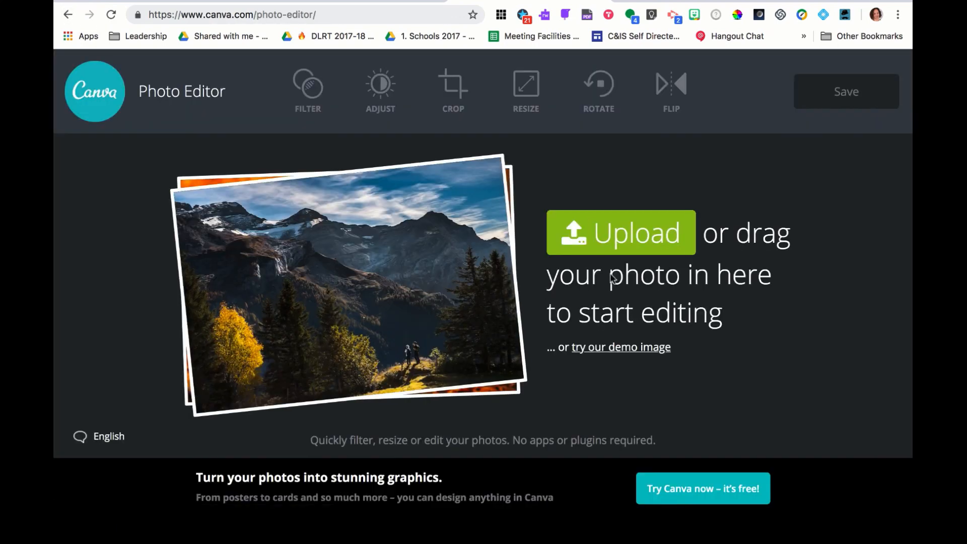
left_click(660, 236)
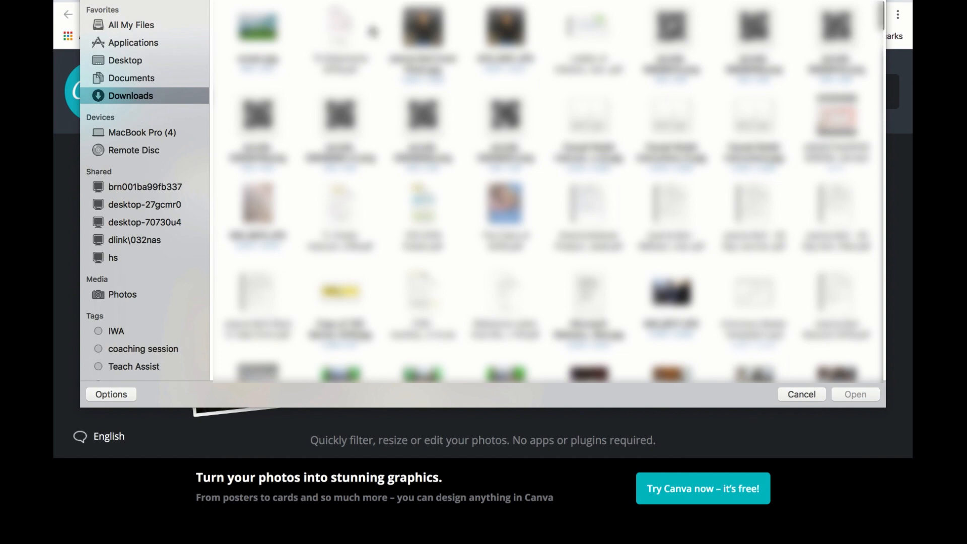
left_click(258, 28)
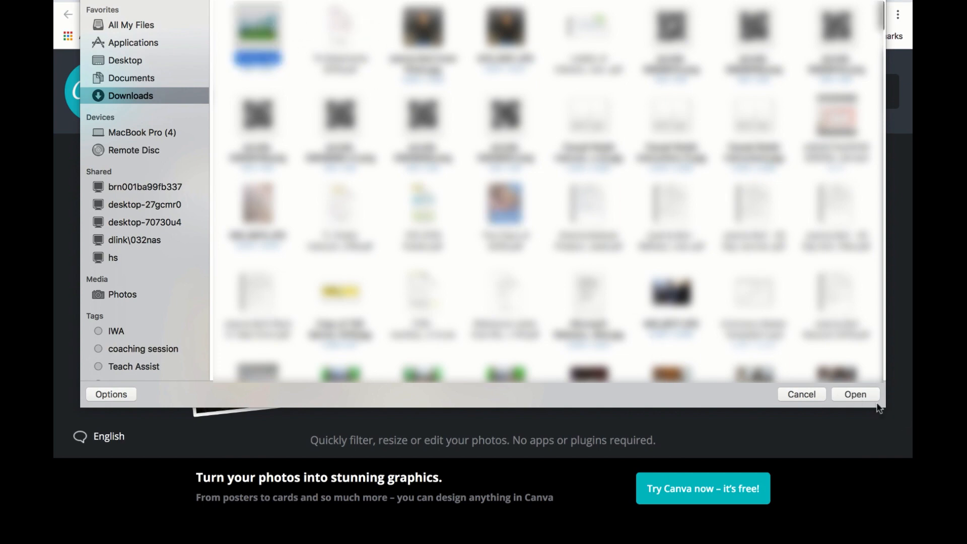
left_click(856, 395)
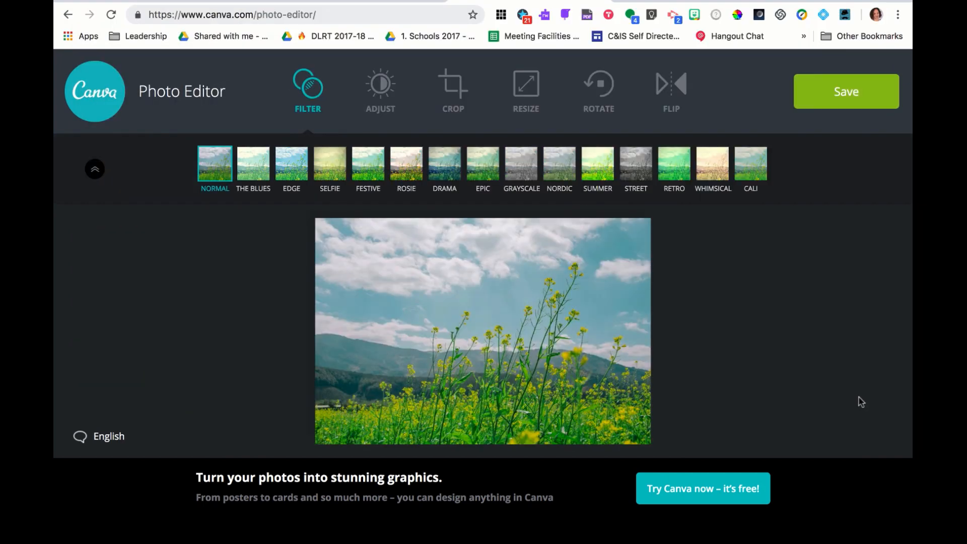
Try The Blues filter, apply Drama instead, and slightly raise the photo's brightness and lower its contrast.
left_click(258, 180)
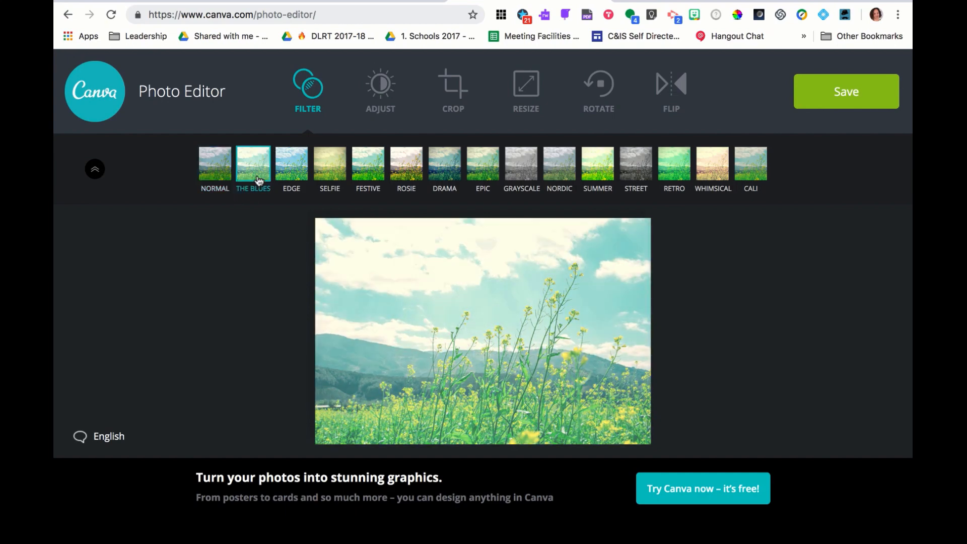
left_click(437, 158)
left_click(380, 89)
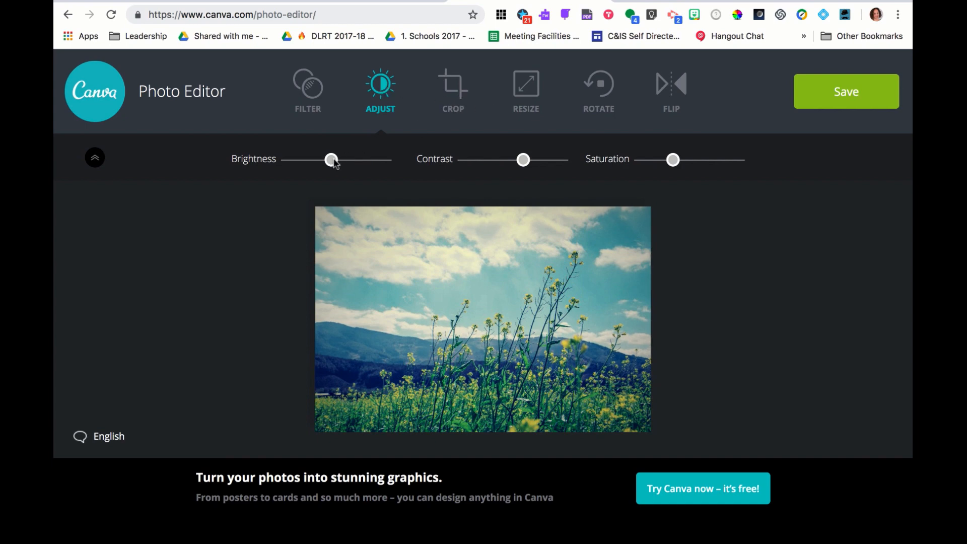
left_click_drag(331, 160, 341, 160)
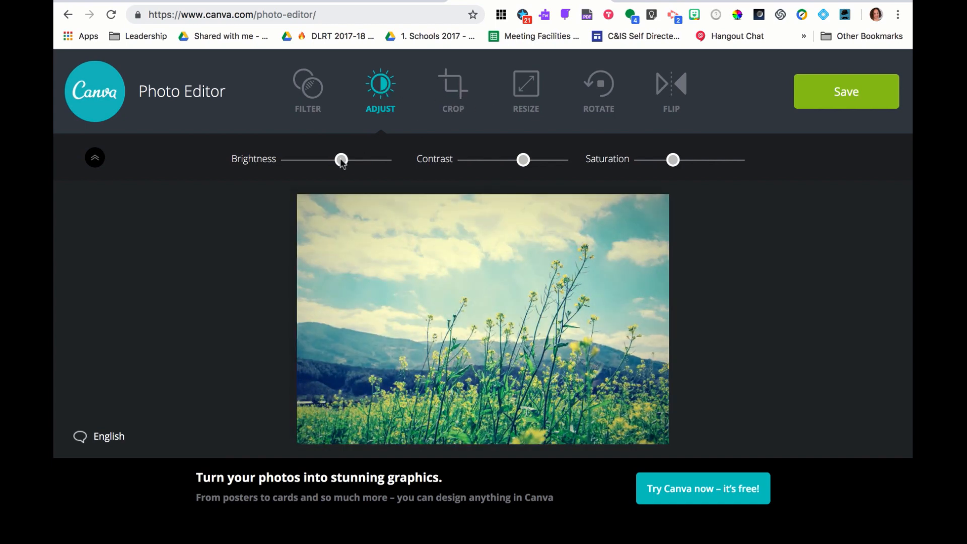
left_click_drag(525, 161, 512, 160)
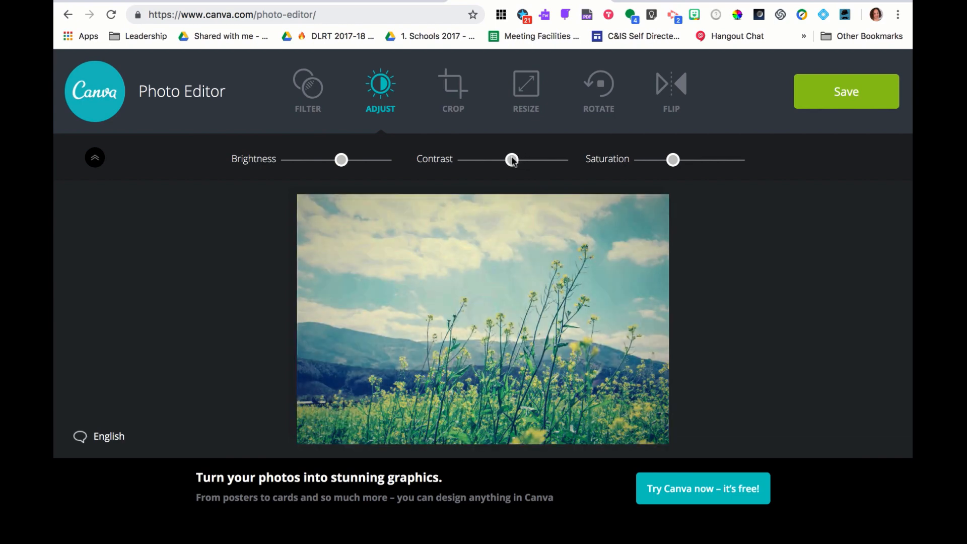
Look through the photo editor's crop, resize and rotate options.
left_click(459, 96)
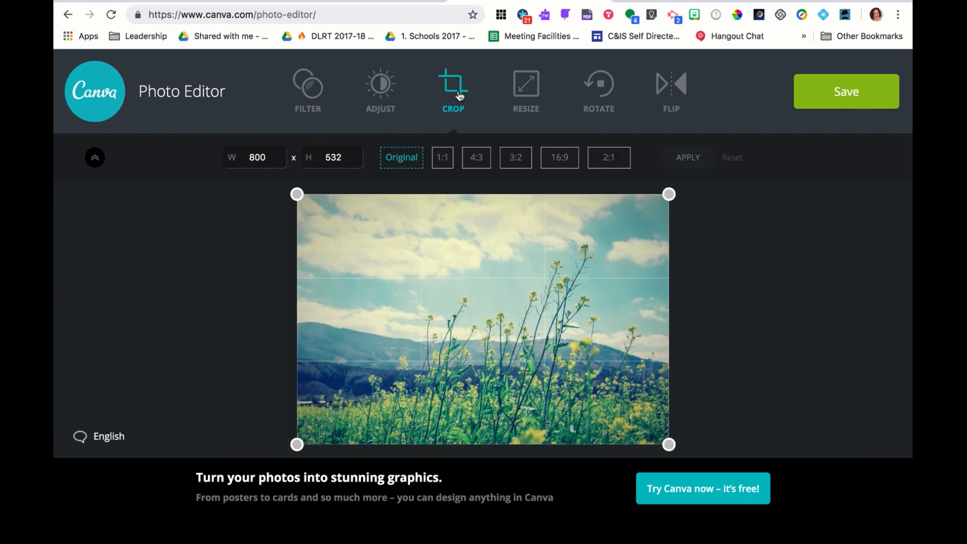
left_click(530, 97)
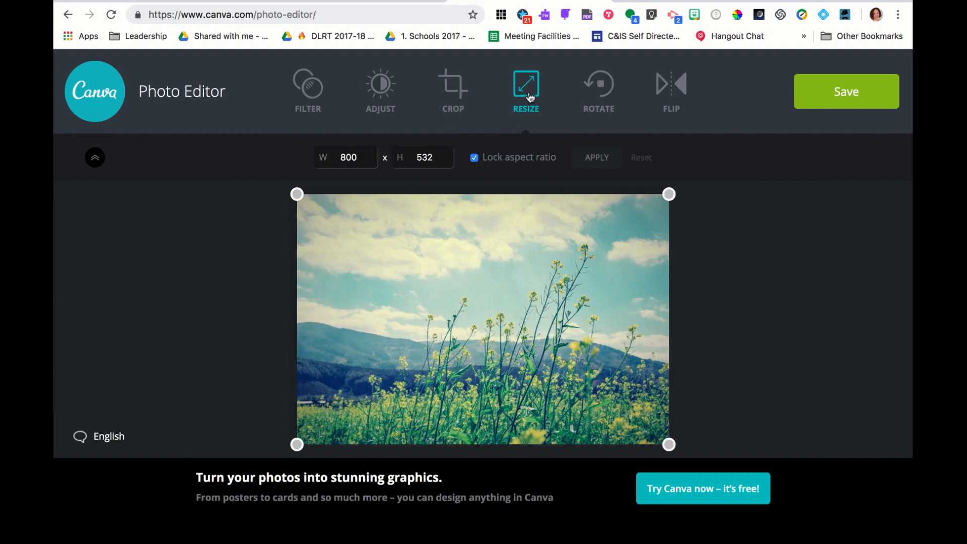
left_click(599, 106)
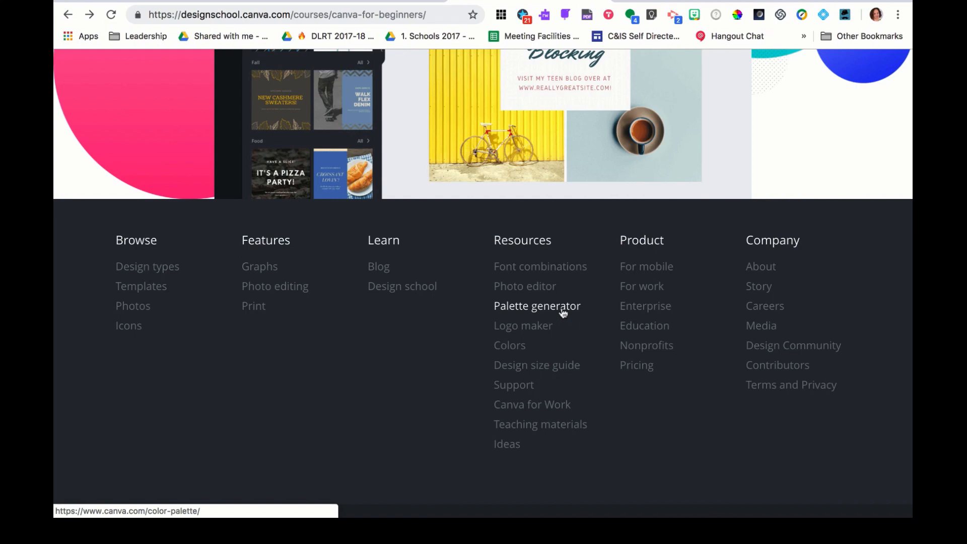
Open the Palette generator from the resources and upload screen.jpg from Downloads to extract its colors.
left_click(563, 312)
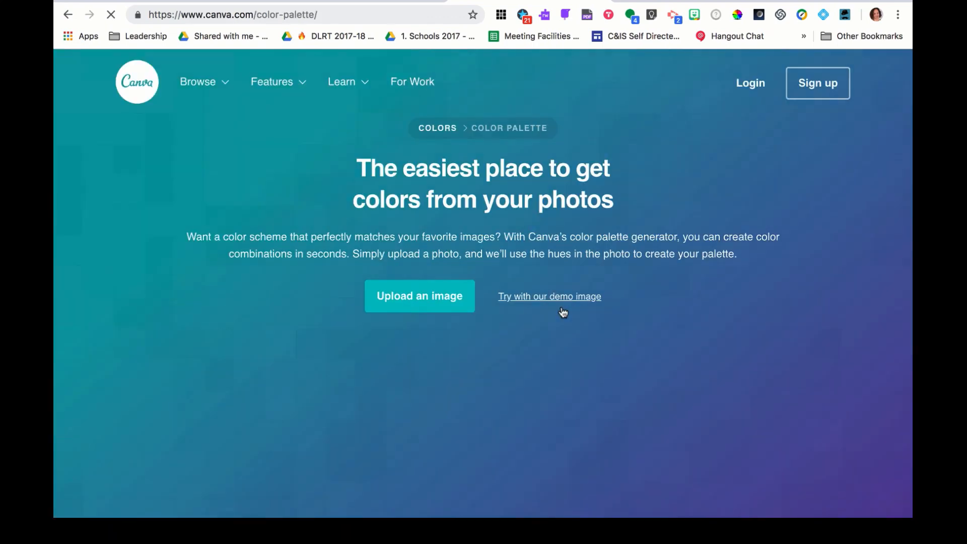
left_click(446, 299)
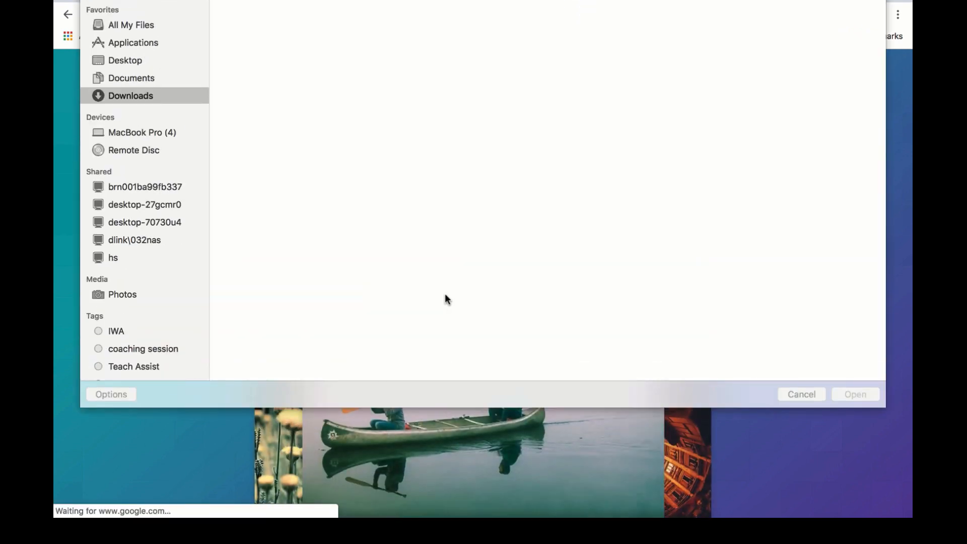
left_click(259, 27)
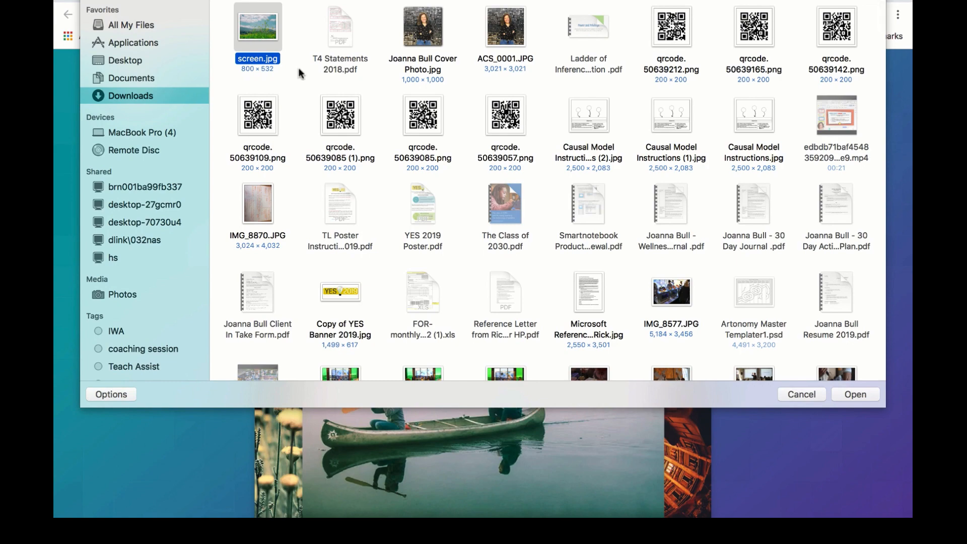
left_click(854, 394)
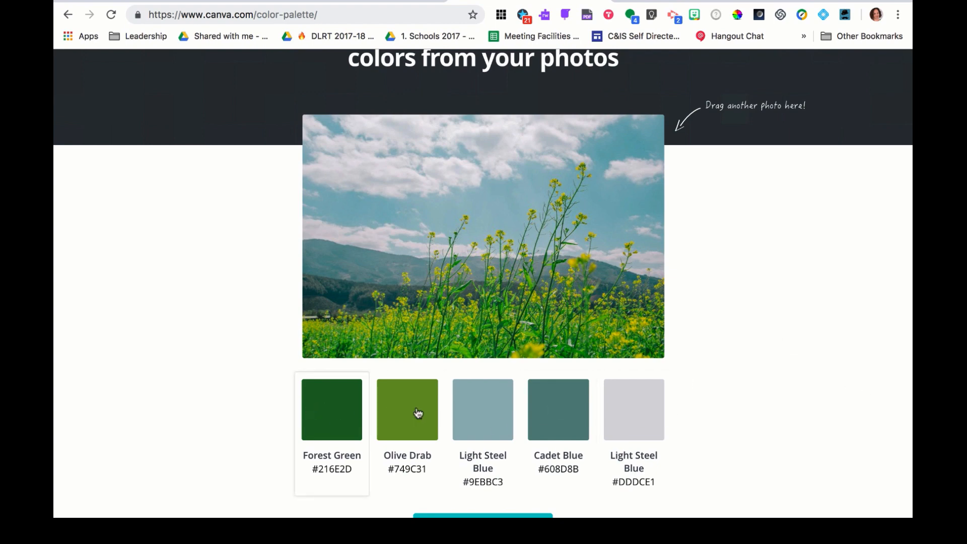
Copy the photo palette's Forest Green and set the first Brand kit color, the dark blue one, to 216E2D.
left_click(334, 415)
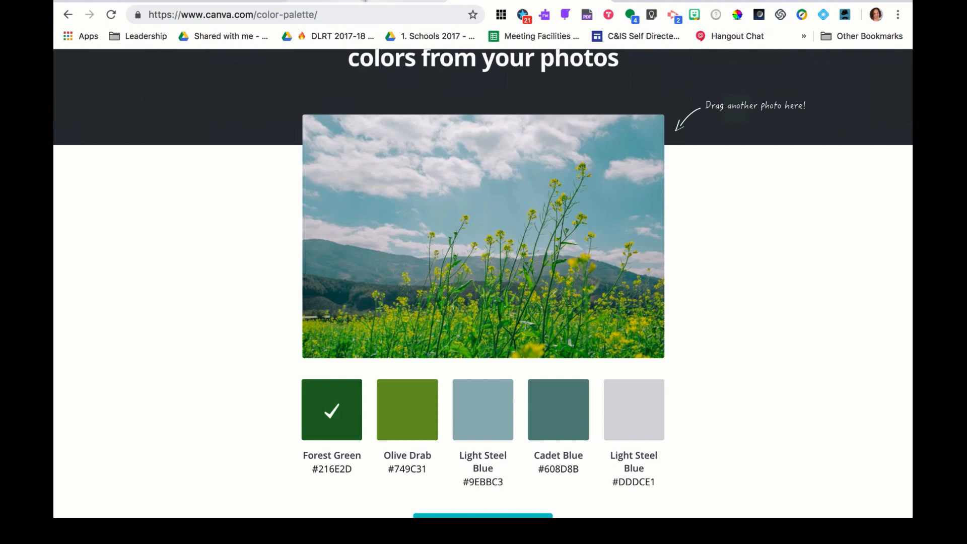
left_click(364, 1)
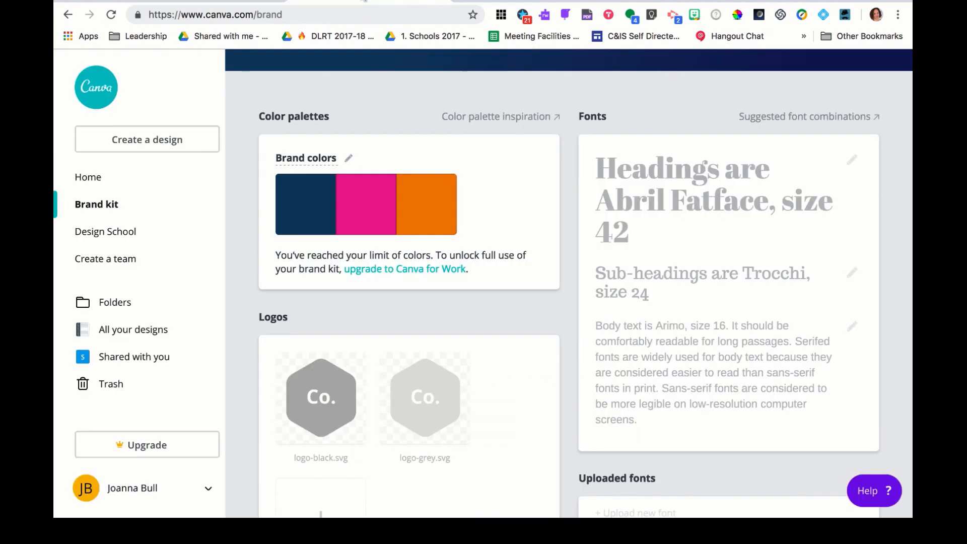
left_click(308, 212)
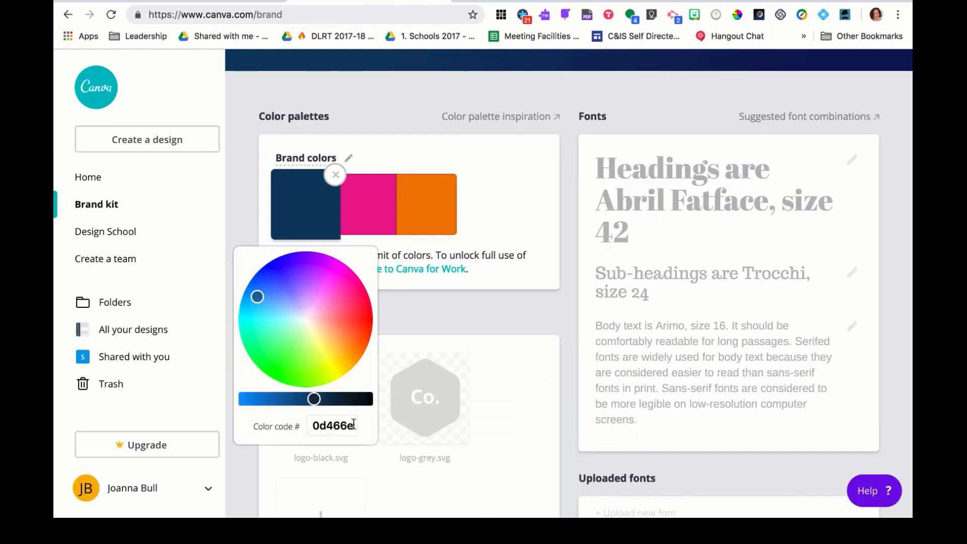
left_click_drag(354, 424, 309, 429)
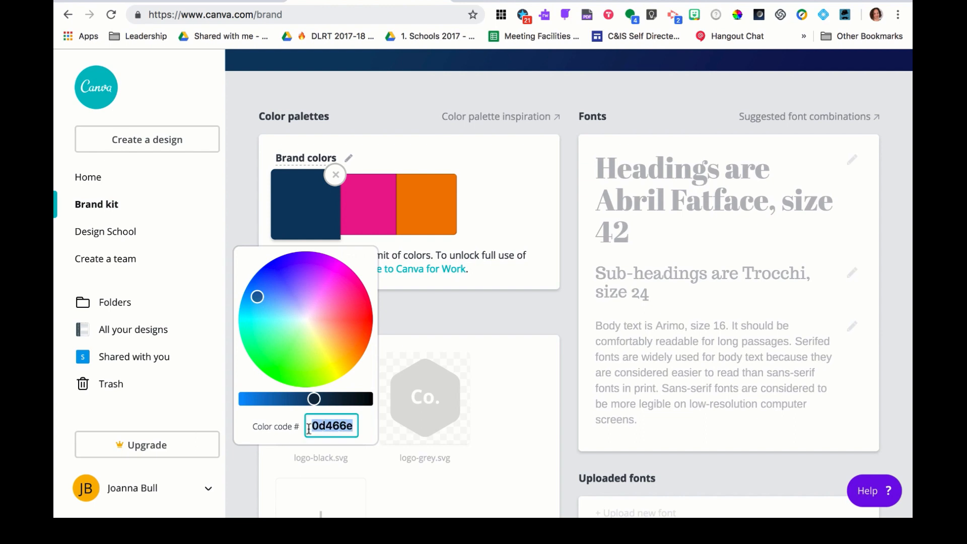
type("216E2D")
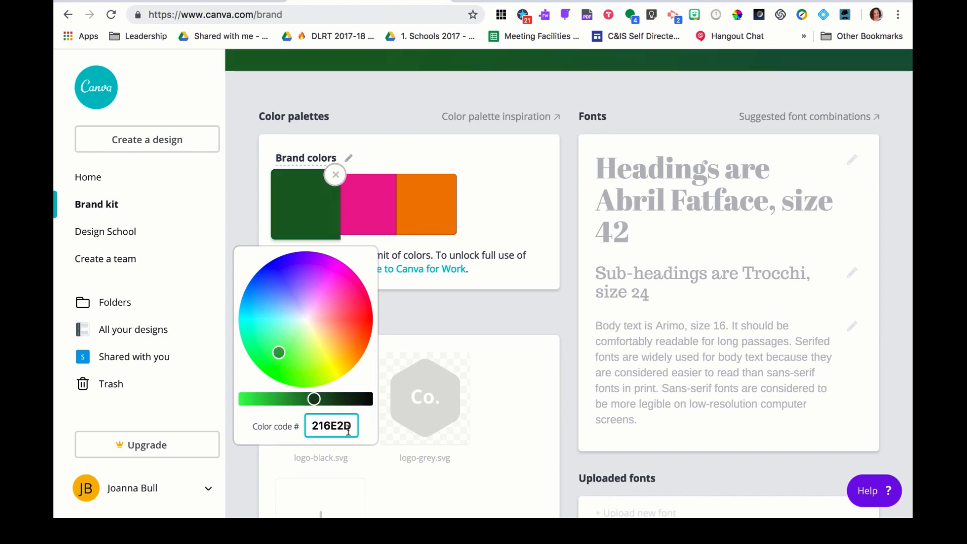
key("Return")
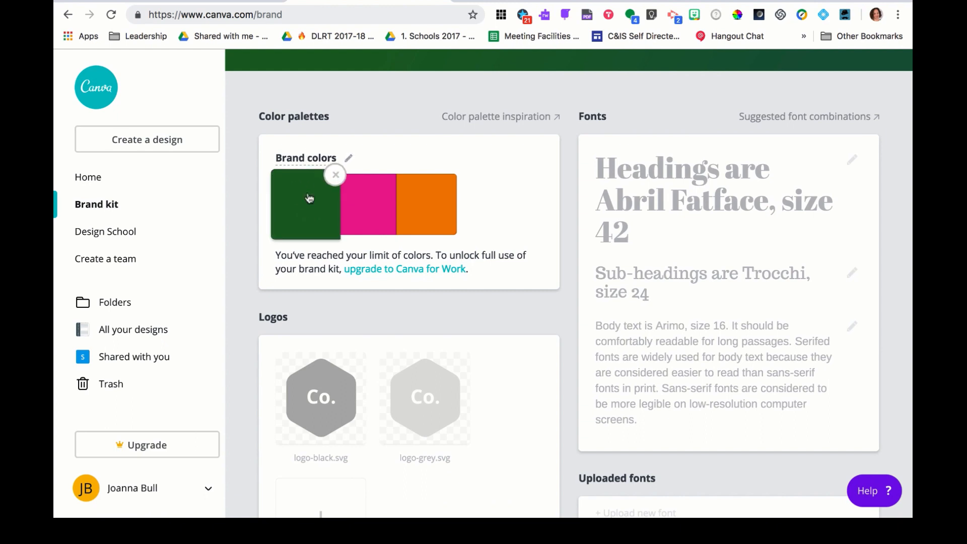
Copy Light Steel Blue from the photo palette and set the pink Brand kit color to 9EBBC3.
left_click(473, 119)
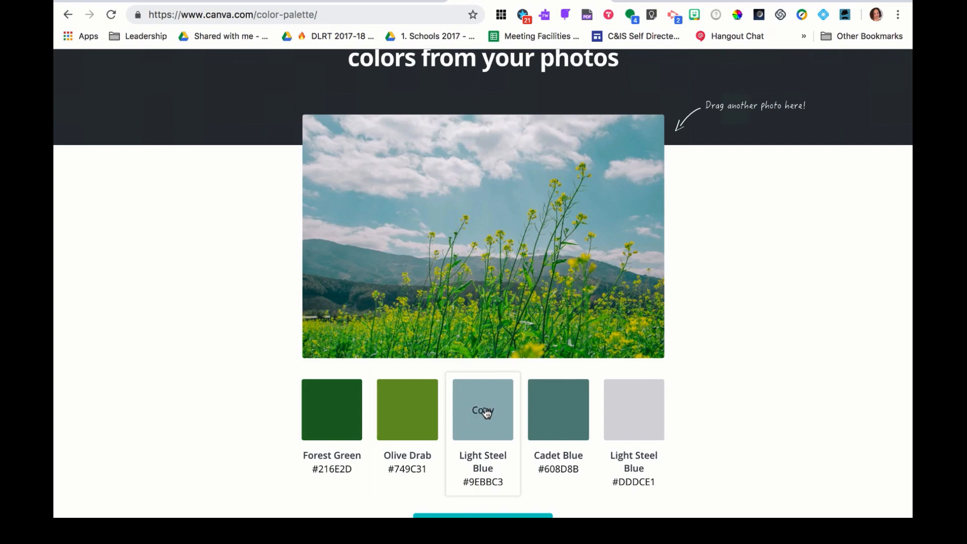
left_click(485, 412)
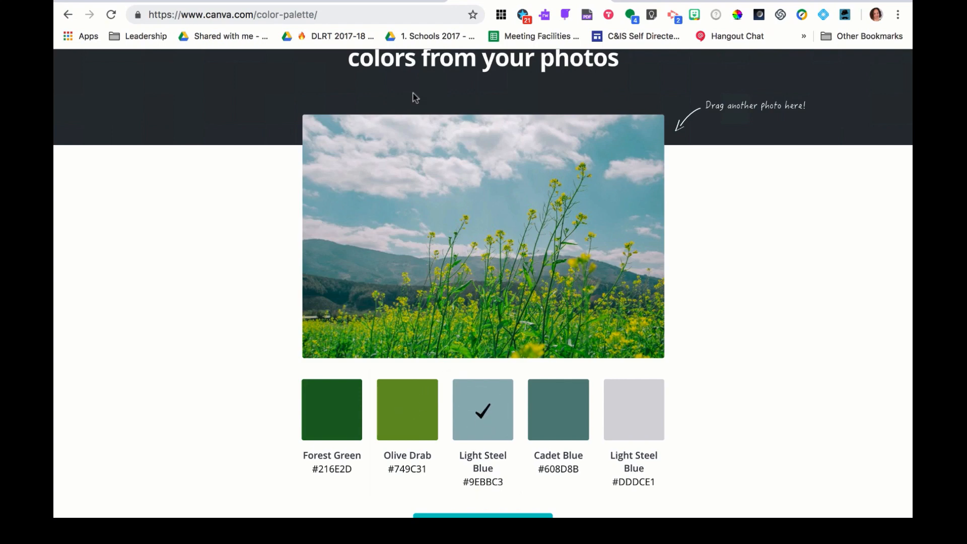
left_click(382, 1)
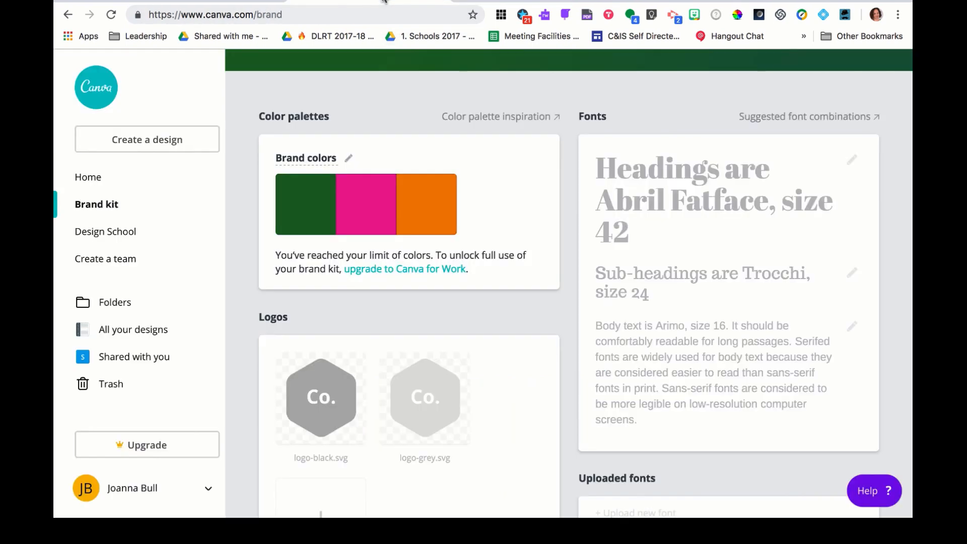
left_click(374, 202)
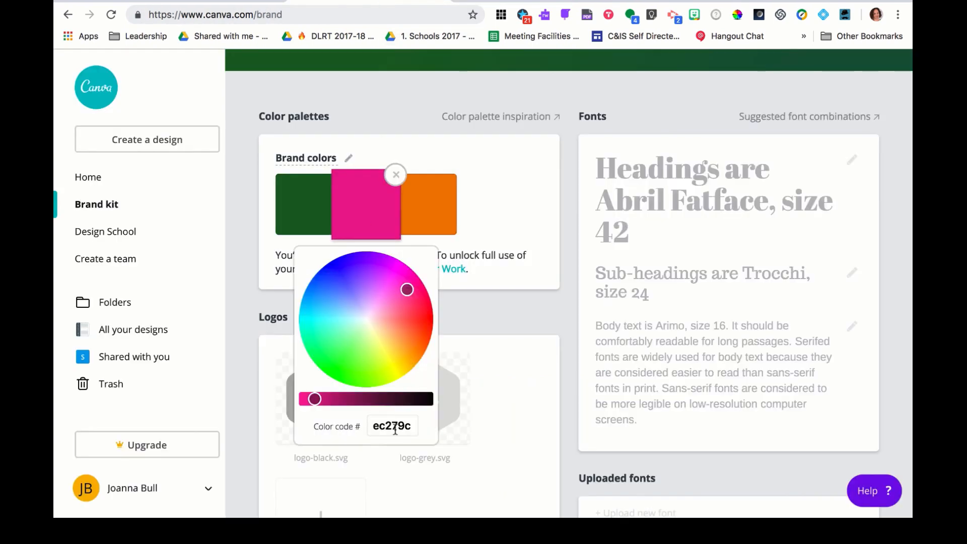
left_click_drag(412, 425, 370, 428)
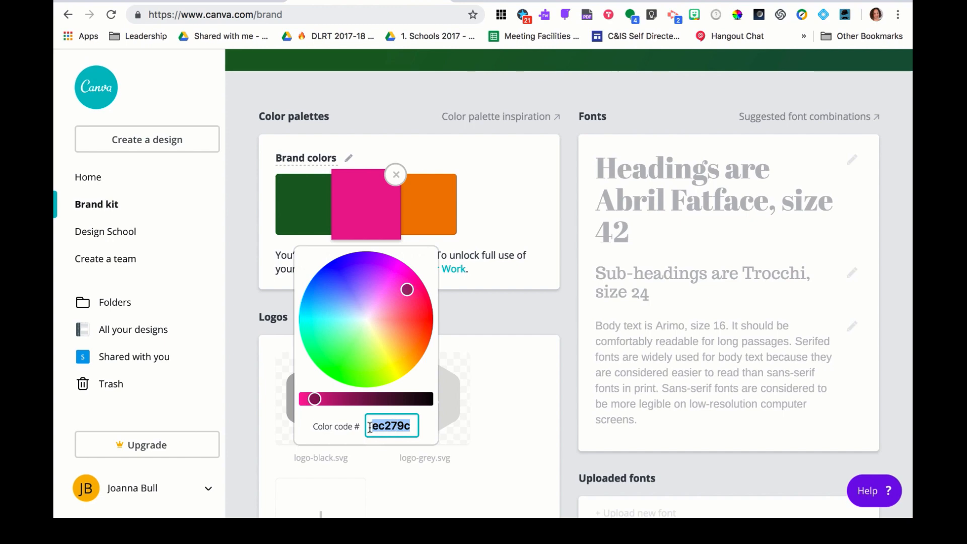
type("9EBBC3")
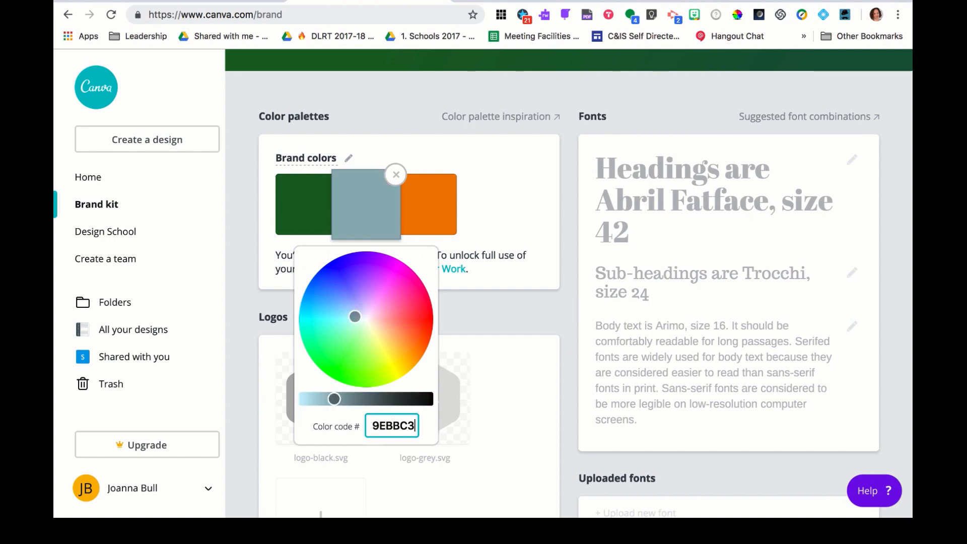
key("Return")
Copy Cadet Blue (#608D8B) from the photo palette and replace the orange Brand kit color with it.
left_click(519, 1)
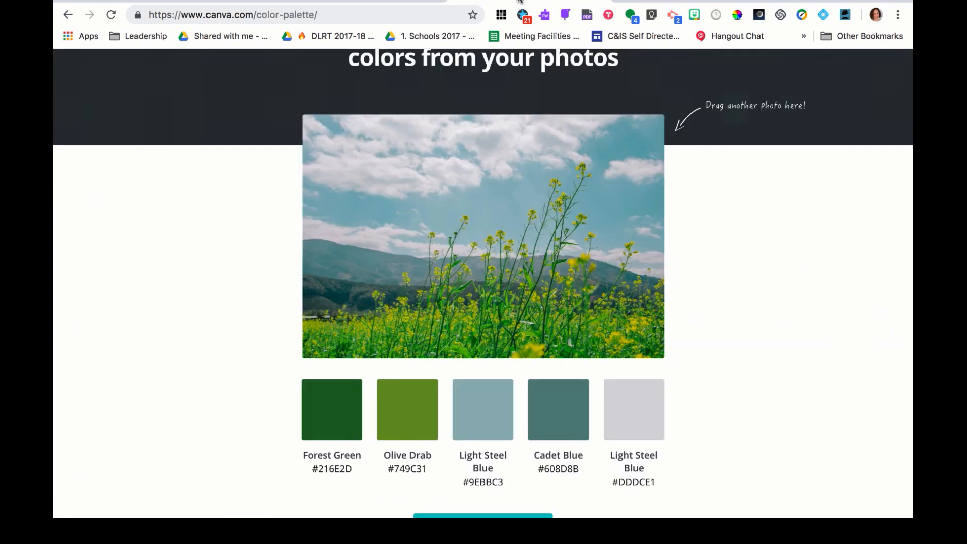
left_click(560, 430)
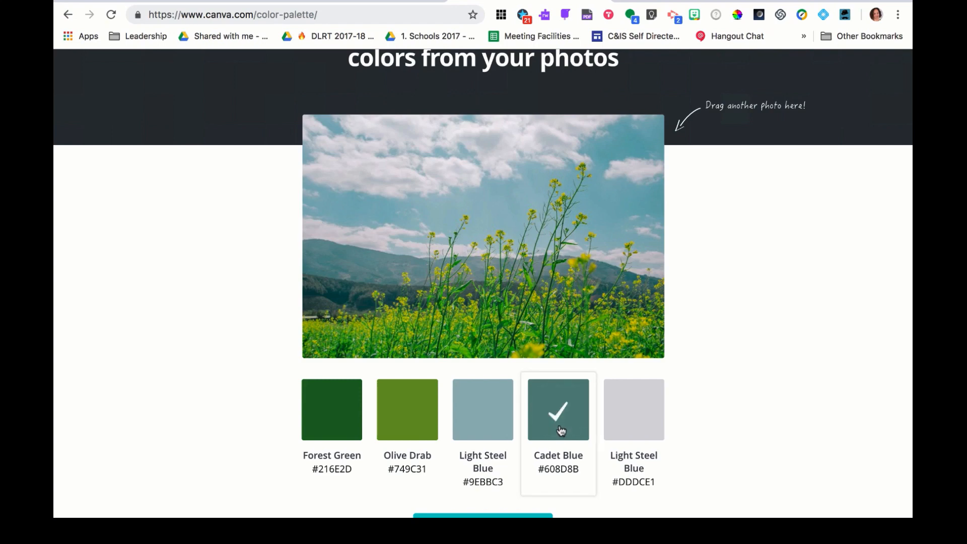
left_click(393, 1)
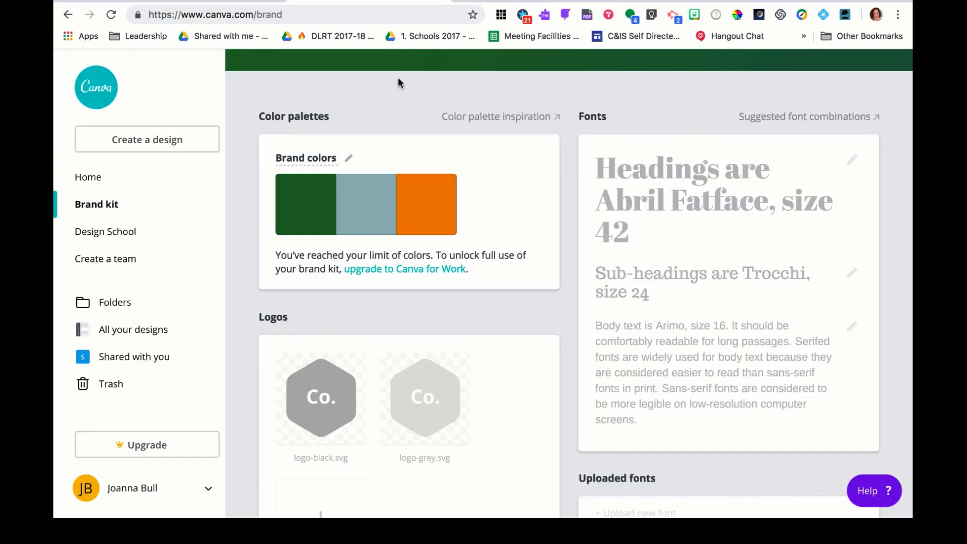
left_click(437, 223)
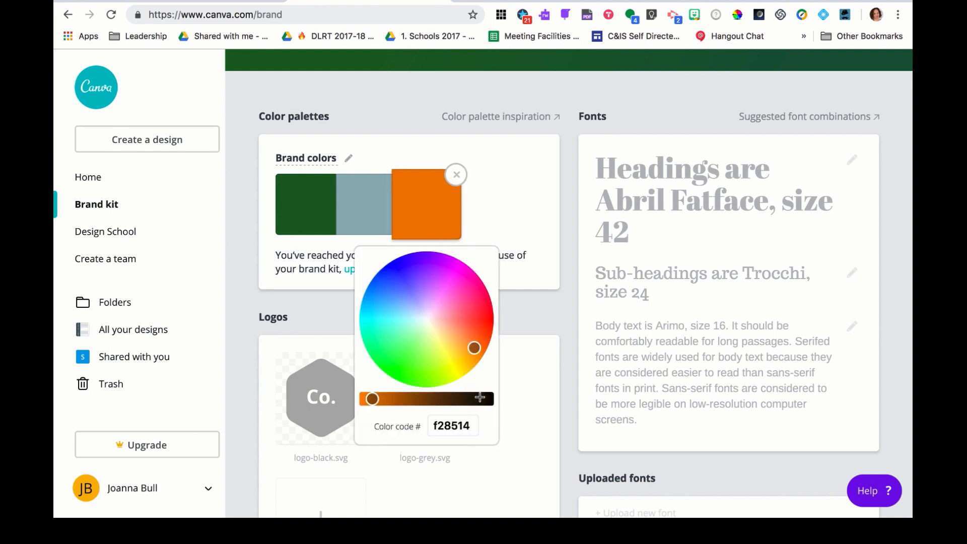
left_click_drag(472, 422, 429, 422)
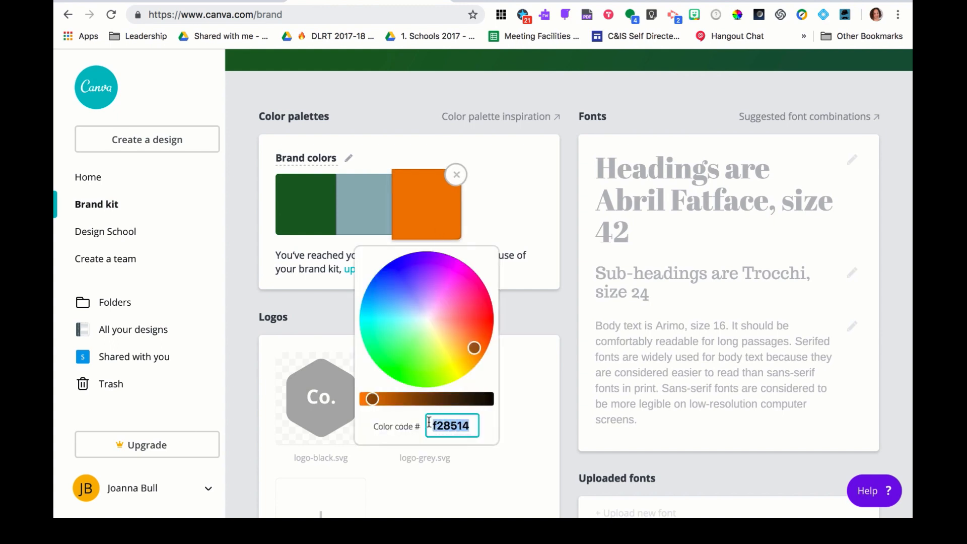
key("super+v")
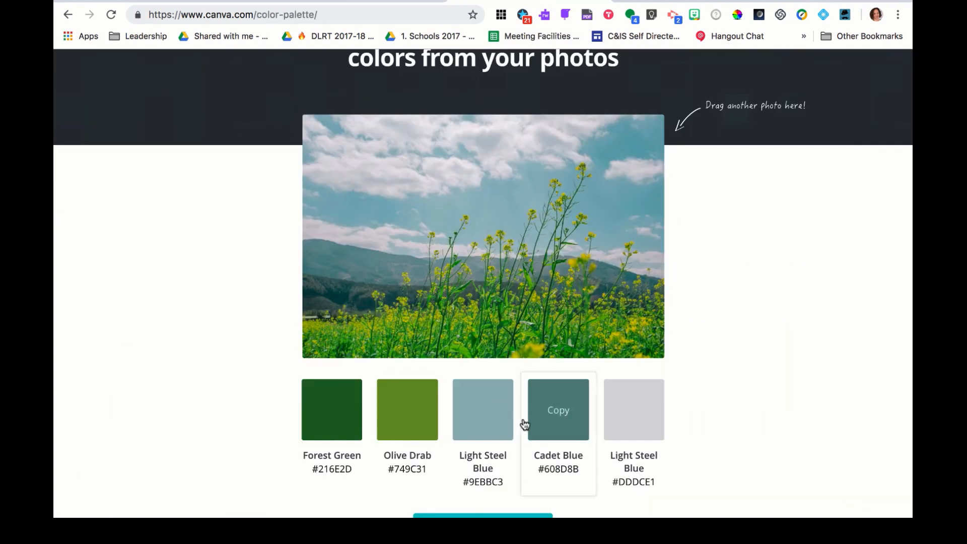
left_click(373, 2)
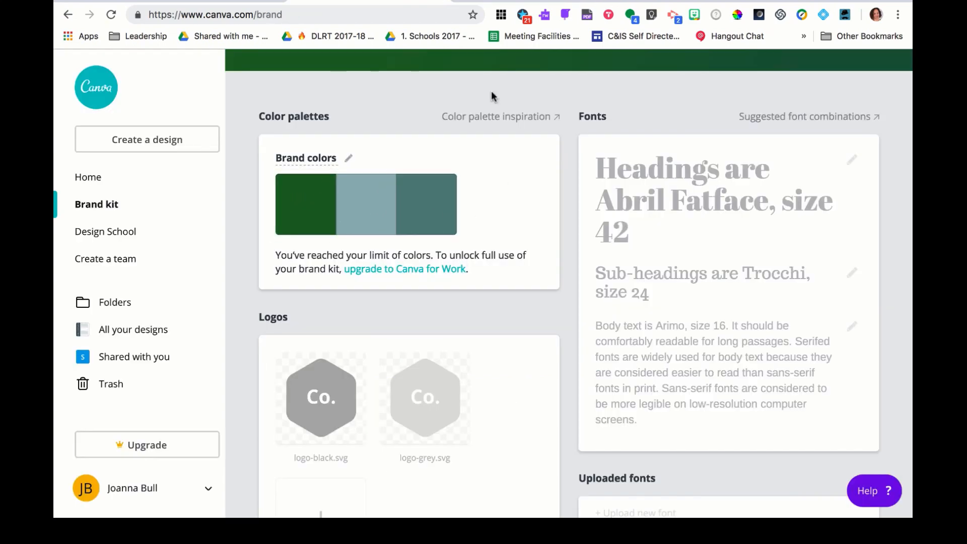
Return to the Design School course page's resources and open the Logo maker.
left_click(531, 2)
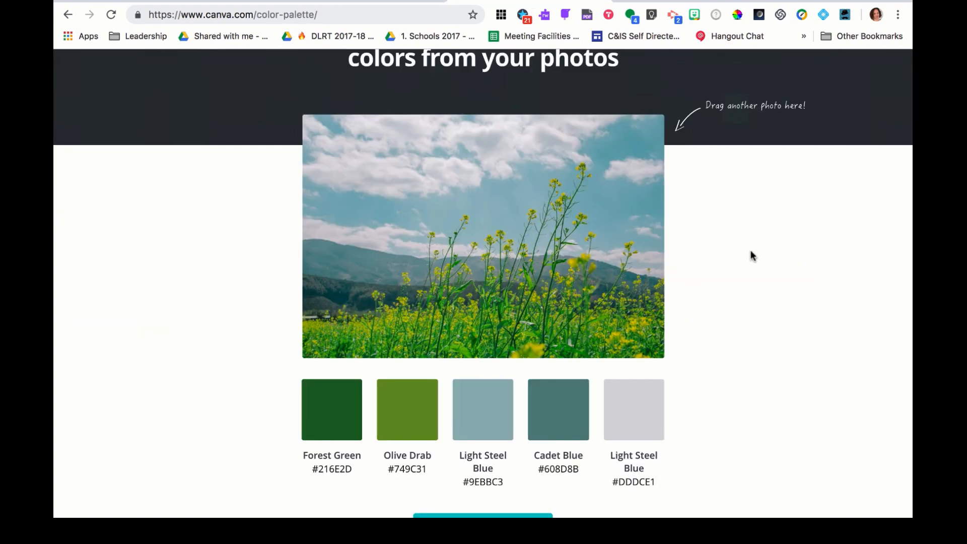
scroll(752, 272, "down", 3)
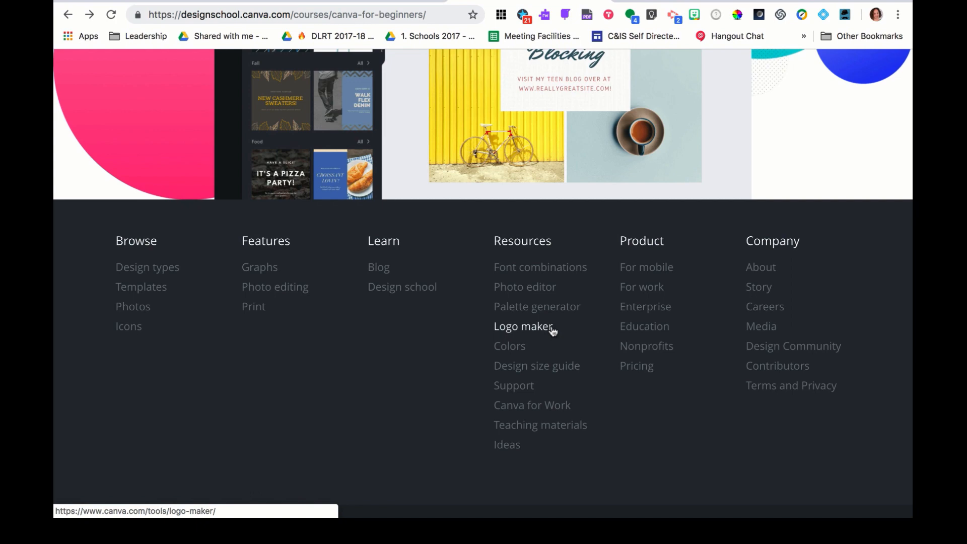
left_click(553, 329)
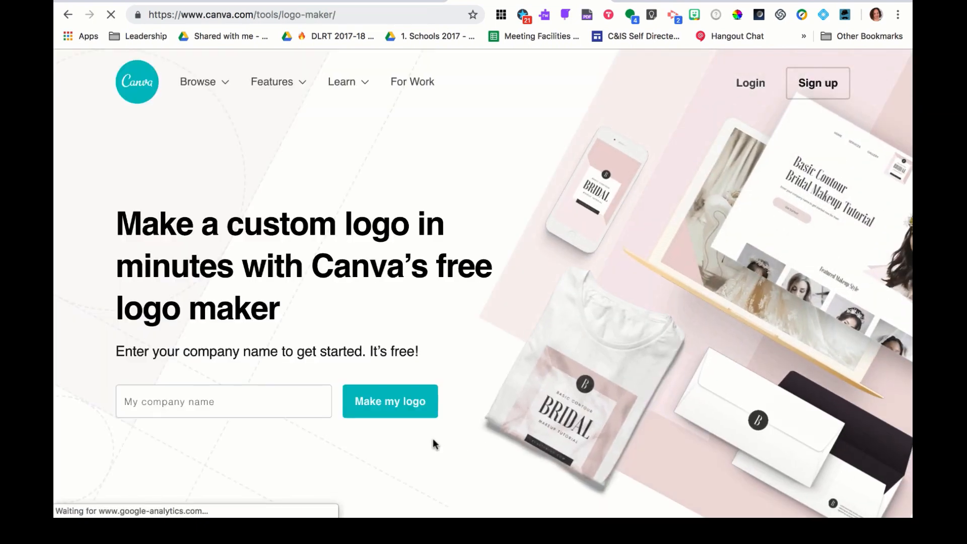
Start a logo for the company name EarthTalks and choose Games as its industry.
left_click(286, 397)
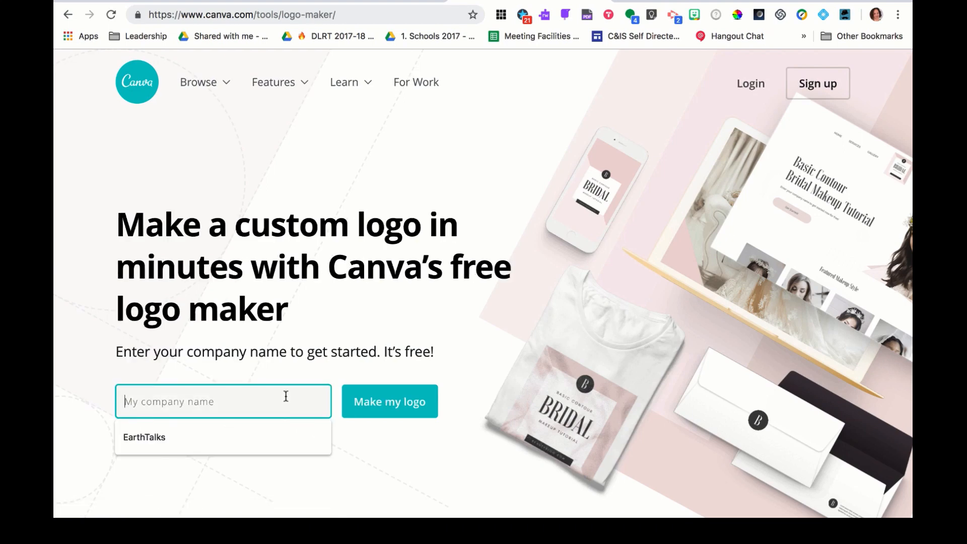
key("Down")
key("Return")
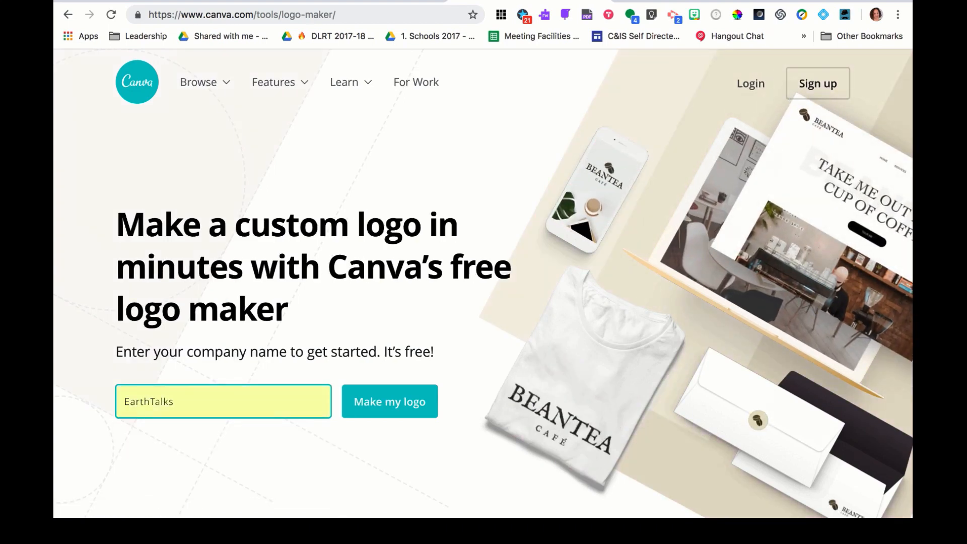
left_click(386, 411)
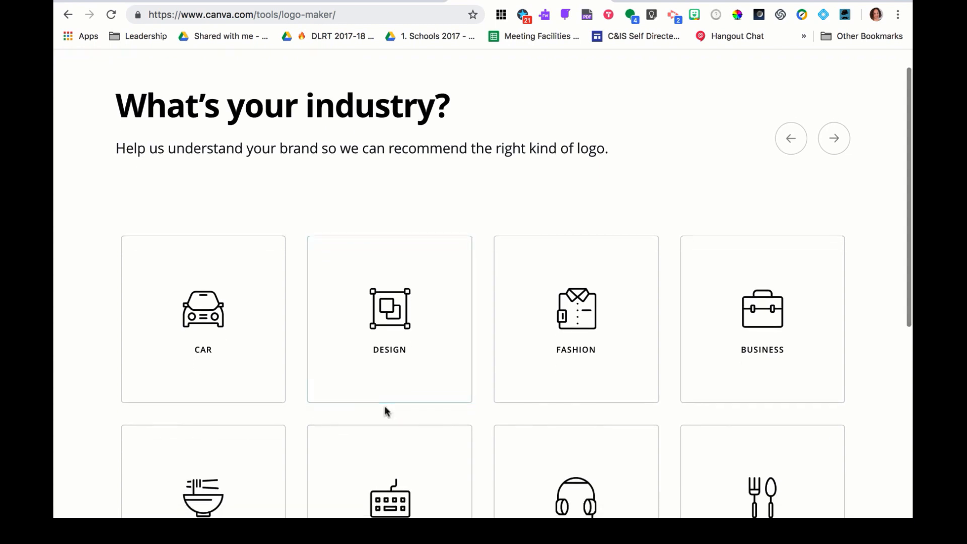
scroll(386, 411, "down", 3)
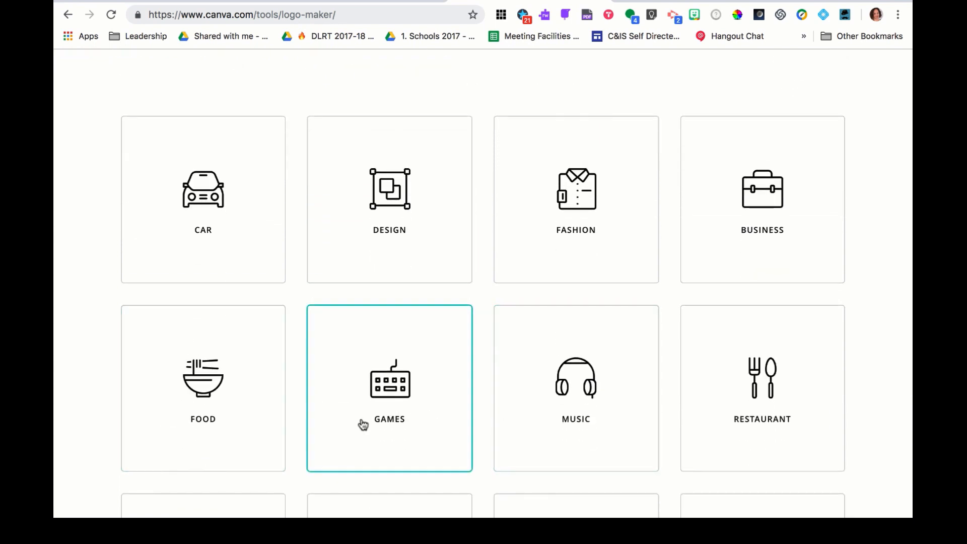
left_click(398, 412)
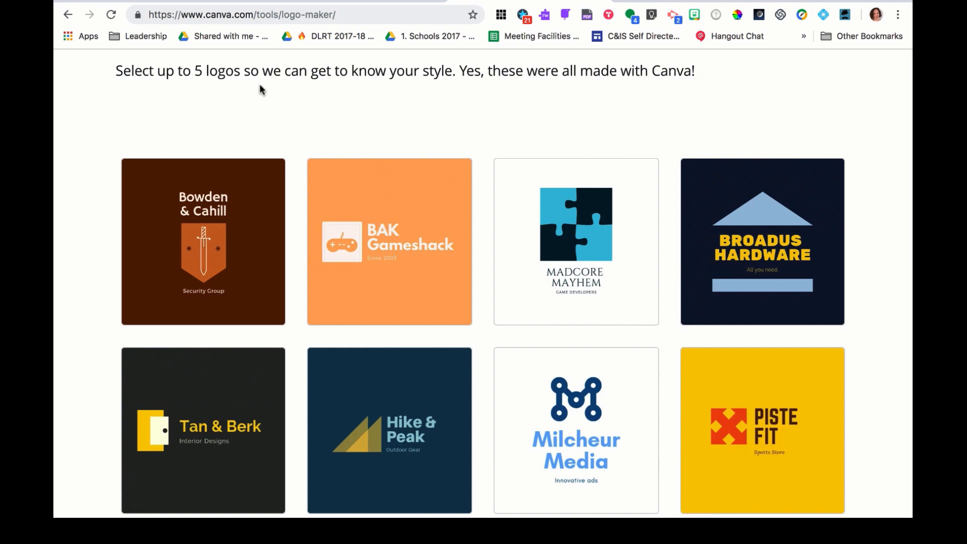
Pick preferred sample logo styles, including Madcore Mayhem, Broadus Hardware, The Echo Cats and Orbit Outdoors.
left_click(567, 250)
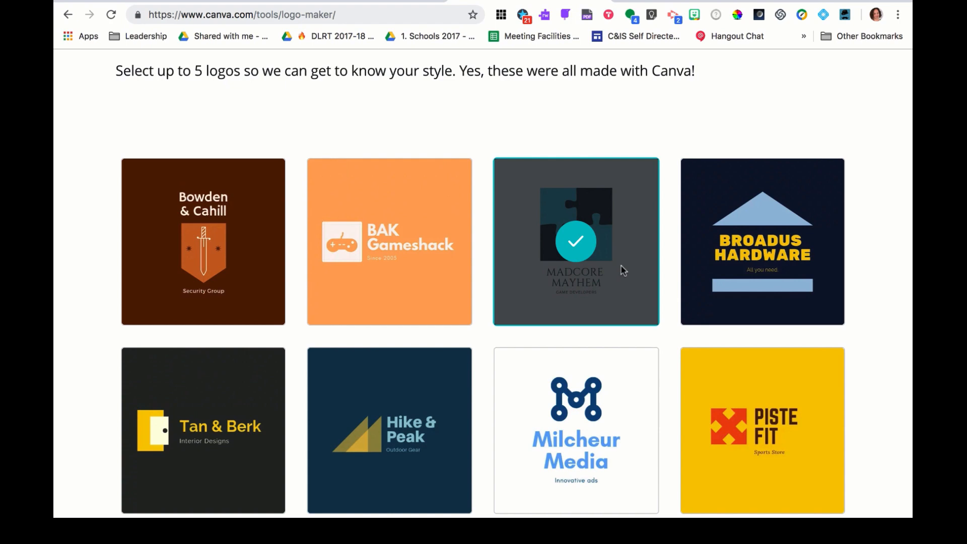
left_click(760, 285)
scroll(595, 473, "down", 5)
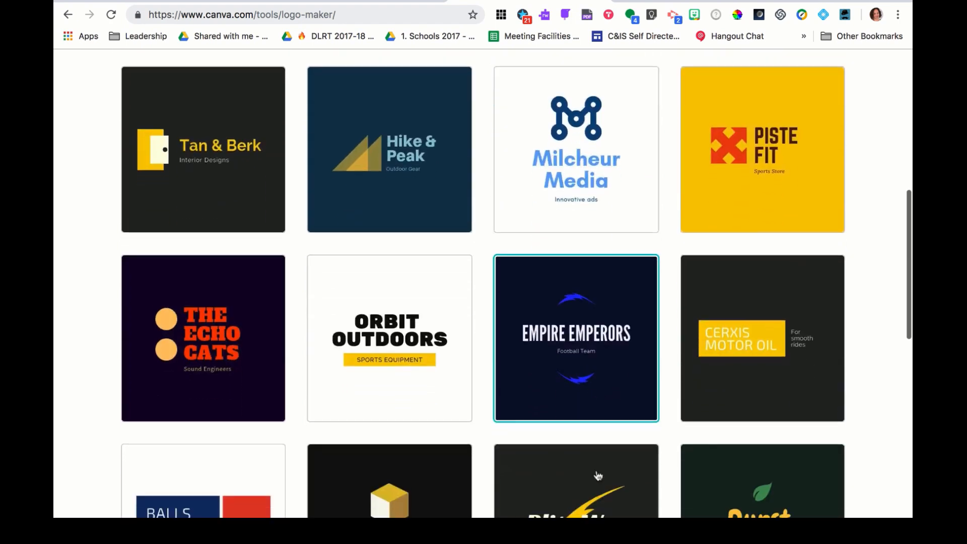
left_click(225, 369)
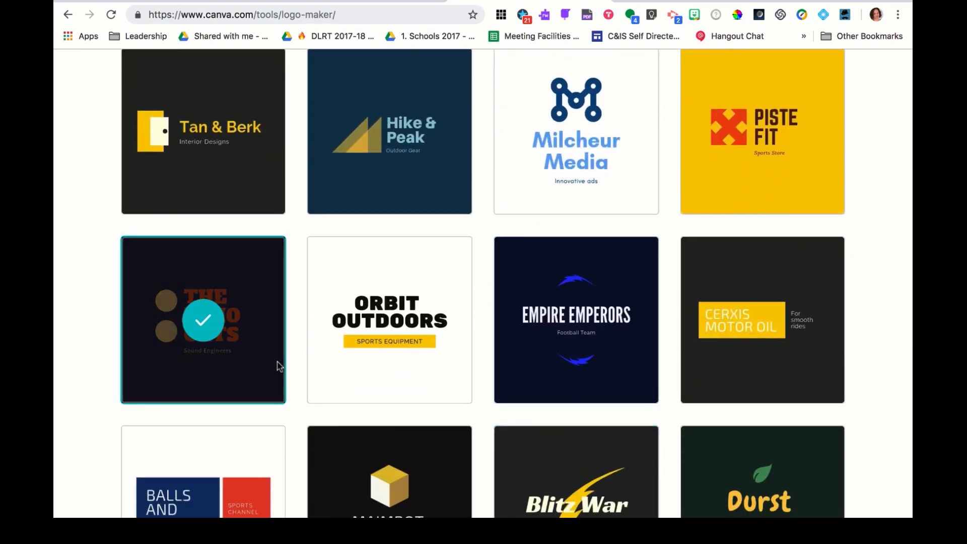
left_click(364, 370)
scroll(372, 371, "down", 4)
left_click(549, 357)
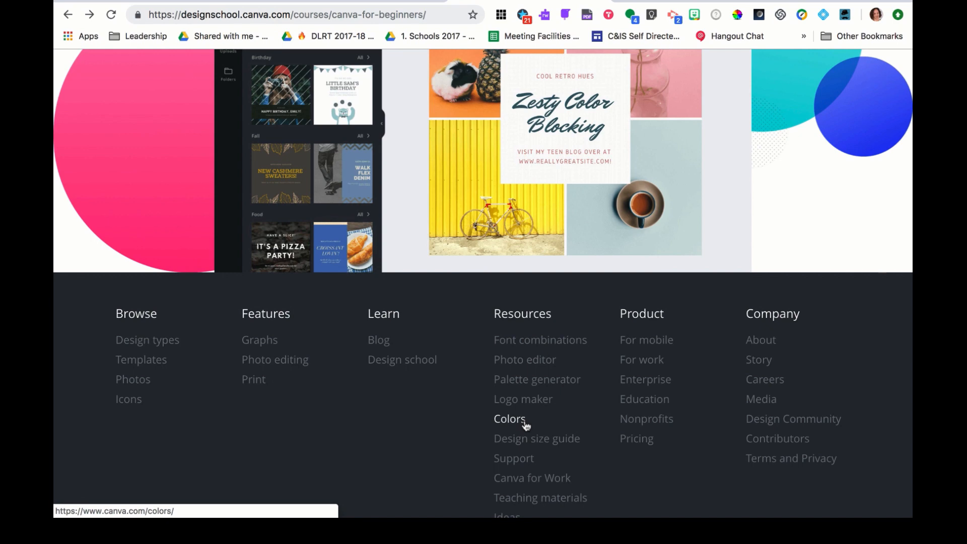
Open the Colors resource from the course page and choose the Emerald Green swatch to read about it.
left_click(524, 422)
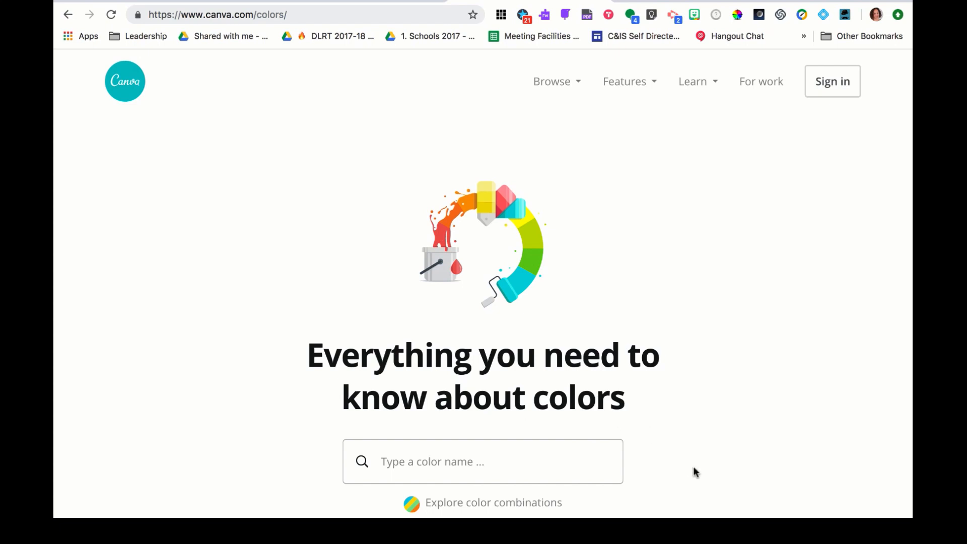
scroll(693, 468, "down", 5)
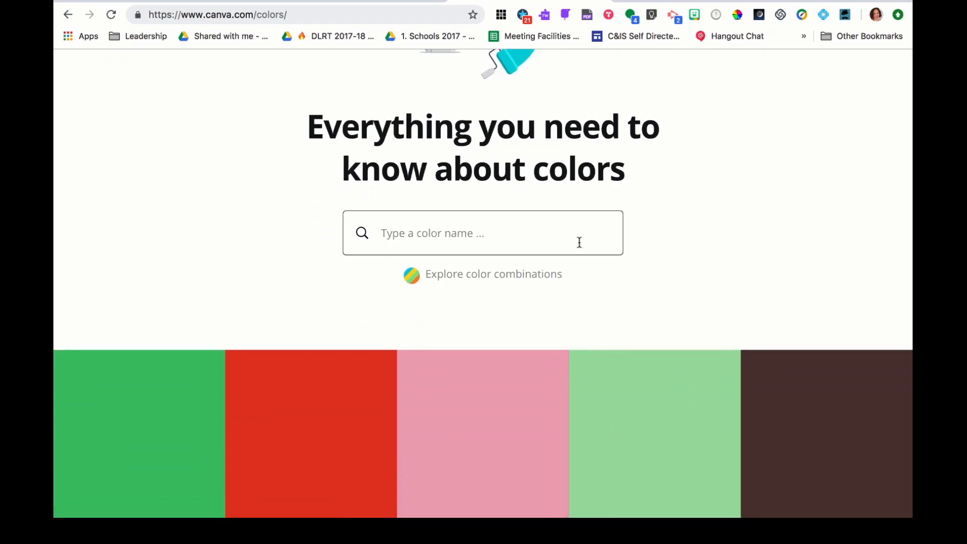
scroll(624, 307, "down", 4)
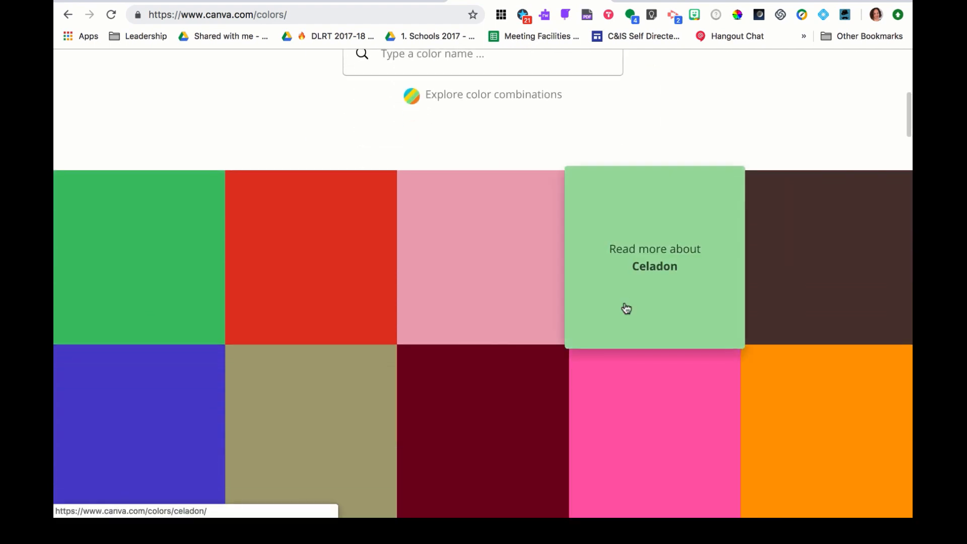
left_click(174, 283)
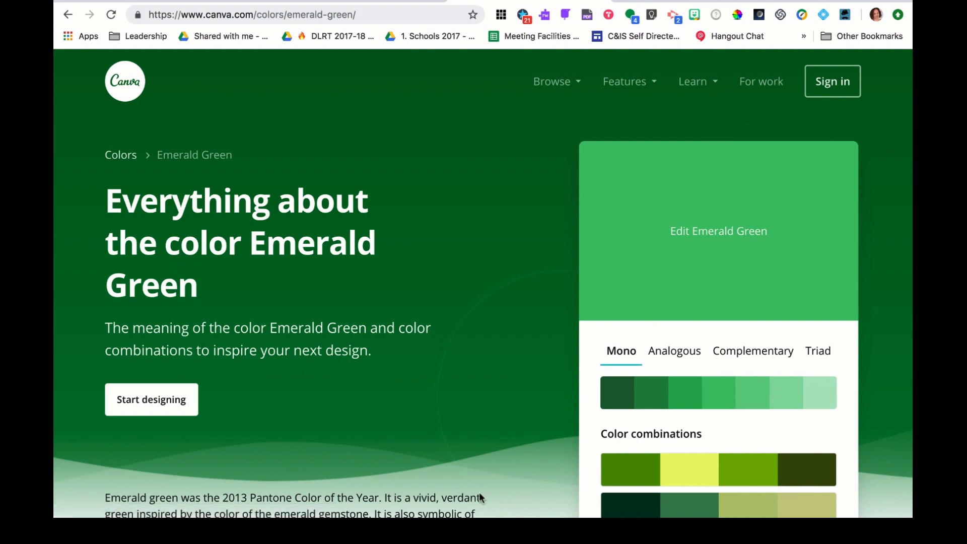
Find the Emerald Green description and highlight its hex code #50C878.
scroll(498, 512, "down", 3)
scroll(498, 511, "down", 1)
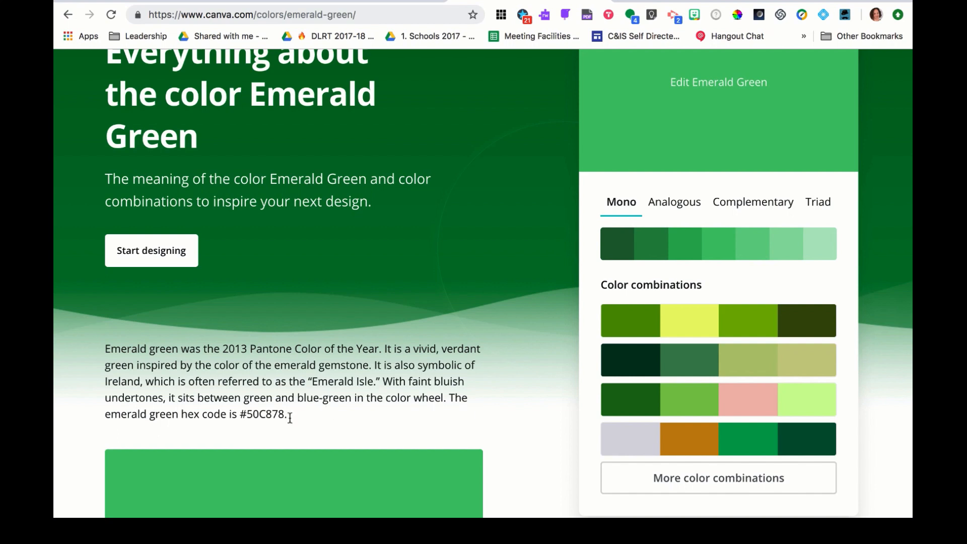
left_click_drag(240, 413, 510, 414)
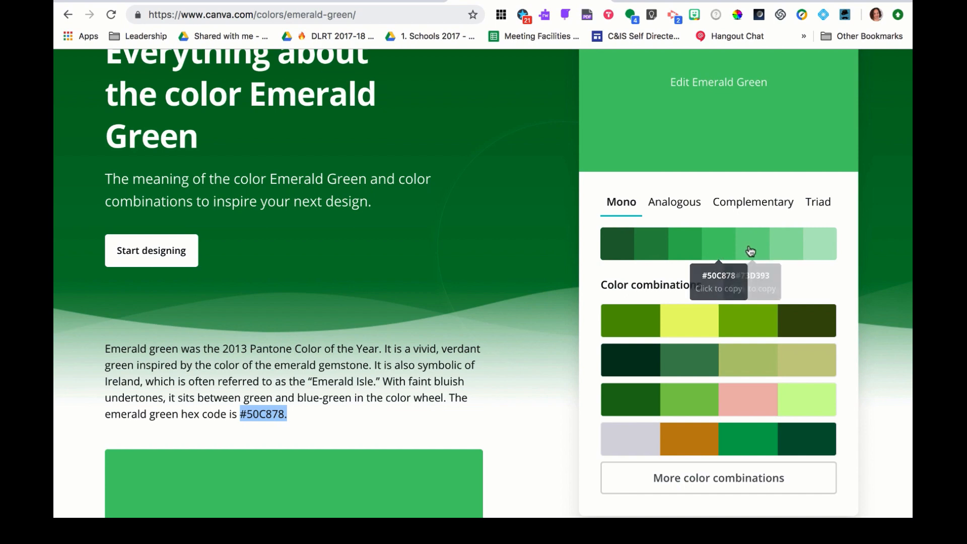
View the Analogous, Complementary and Triad palettes for Emerald Green.
left_click(680, 204)
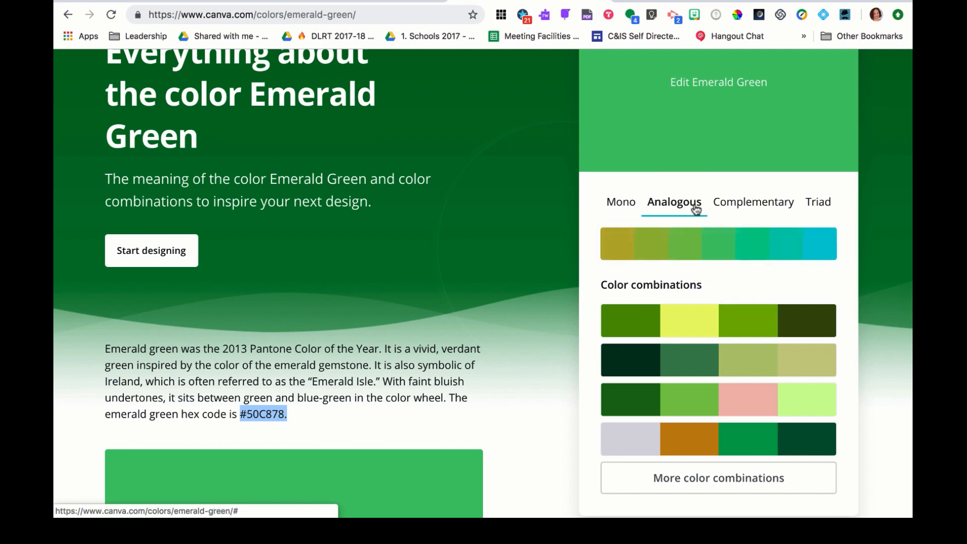
left_click(749, 213)
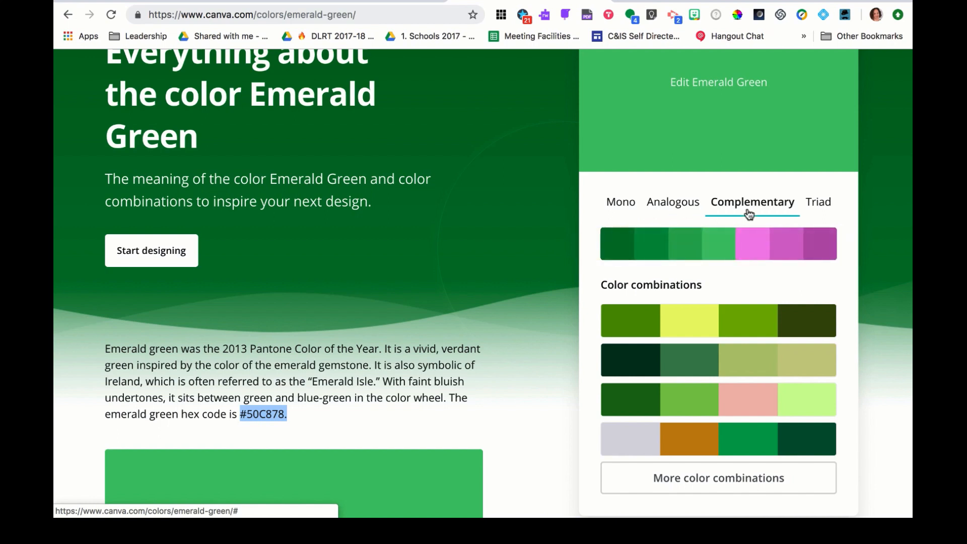
left_click(814, 212)
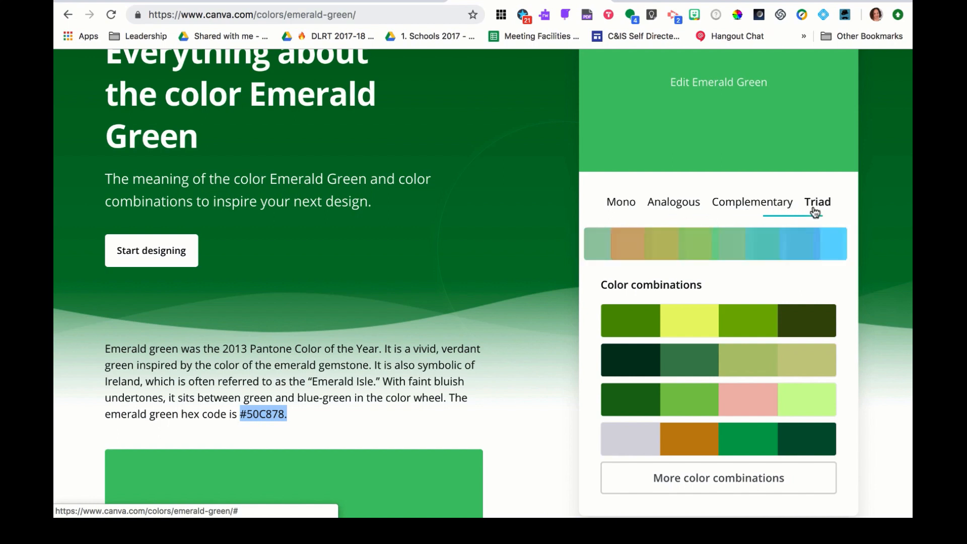
mouse_move(802, 322)
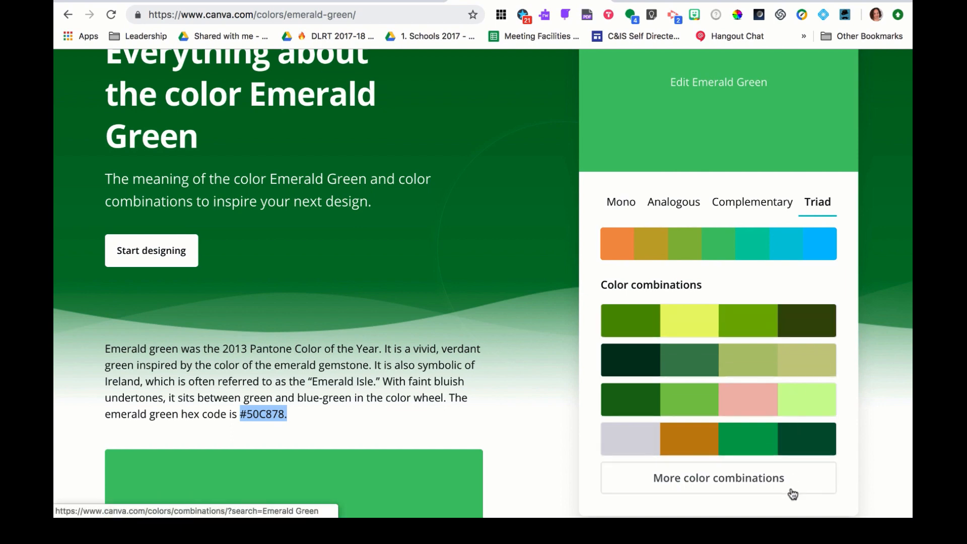
Examine the rest of the Emerald Green page: the color's meaning, matching colors, sample graphics and related color articles.
scroll(790, 491, "down", 10)
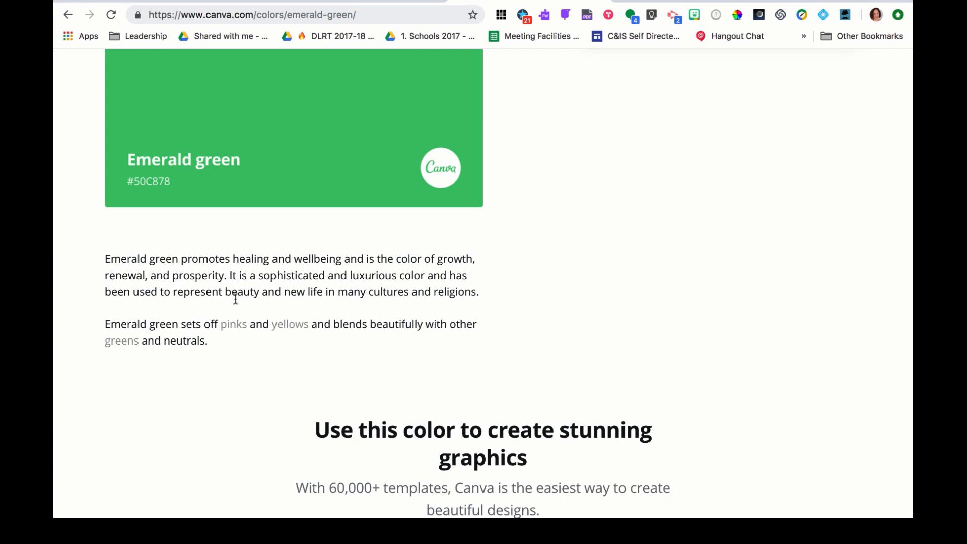
scroll(466, 414, "down", 7)
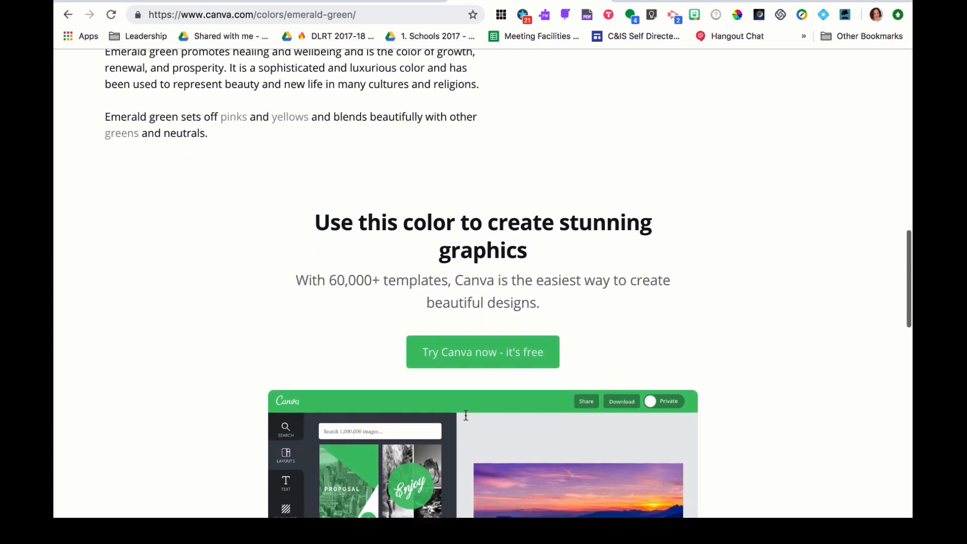
scroll(465, 415, "down", 2)
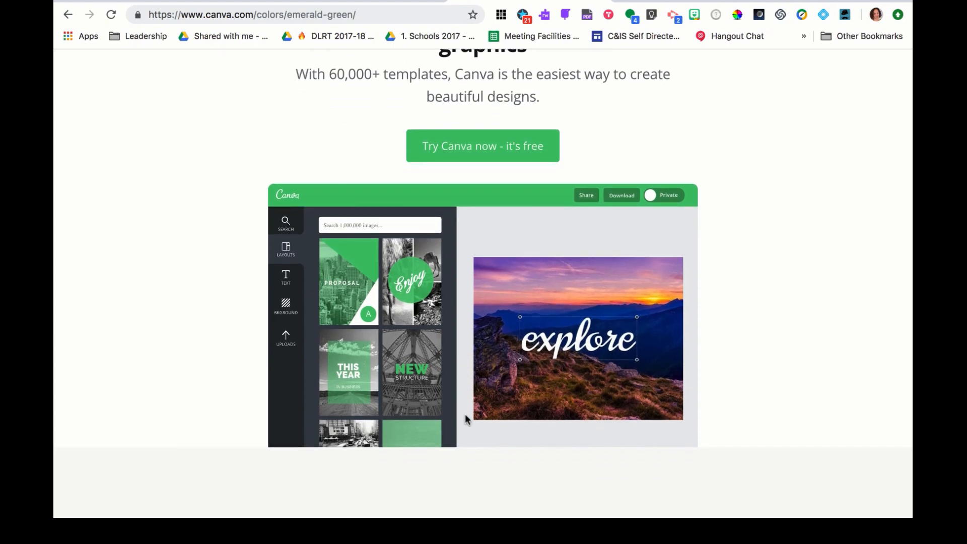
scroll(464, 412, "down", 5)
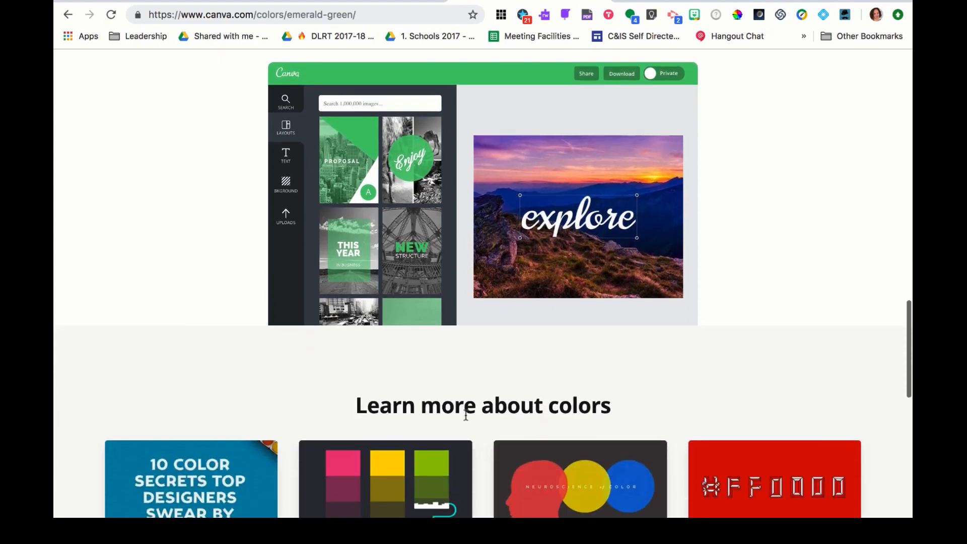
scroll(464, 415, "down", 2)
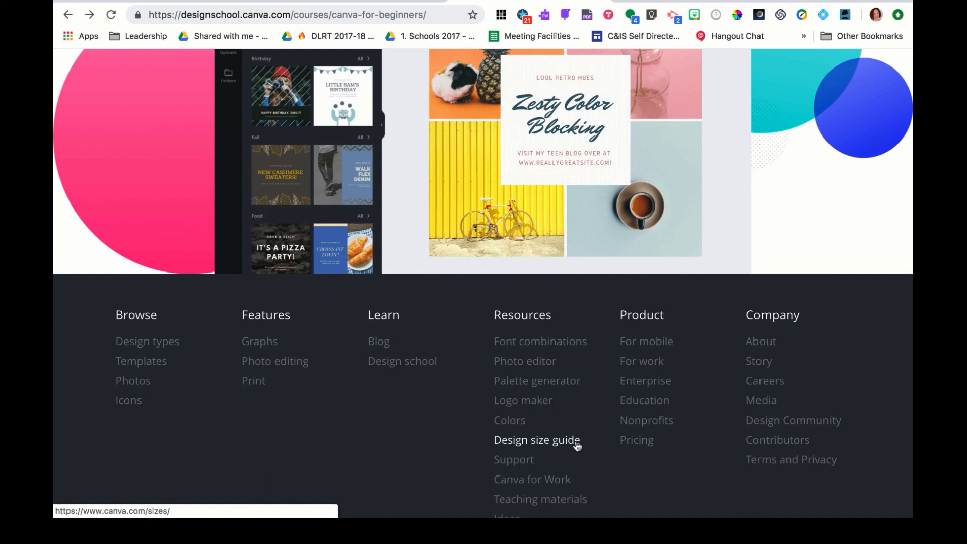
Open the Design size guide from the Design School resources and choose the Poster sizes under Document.
left_click(576, 442)
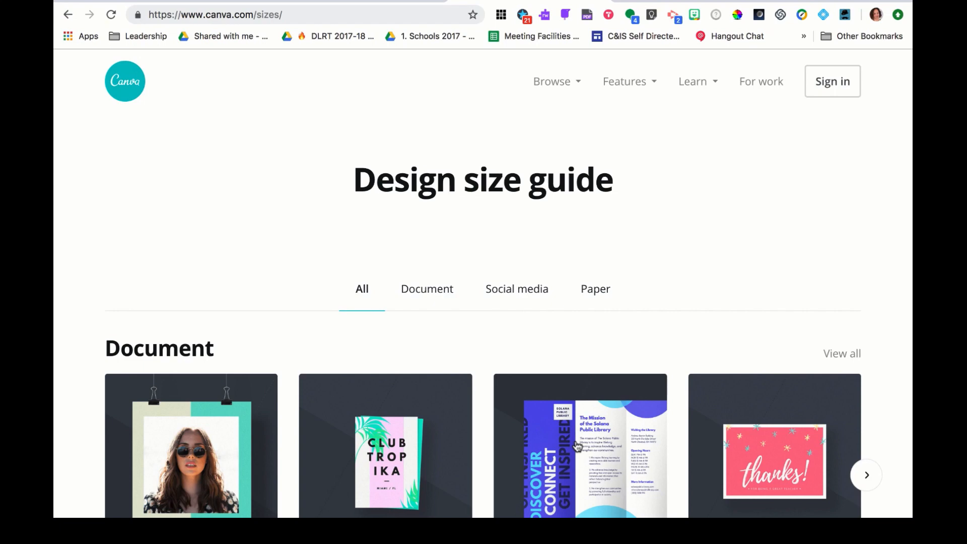
scroll(576, 446, "down", 4)
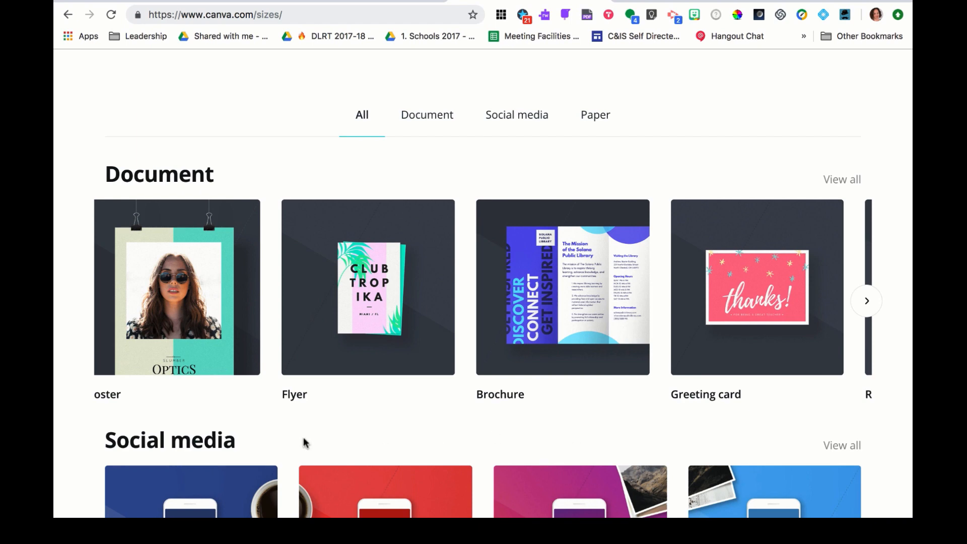
left_click(185, 310)
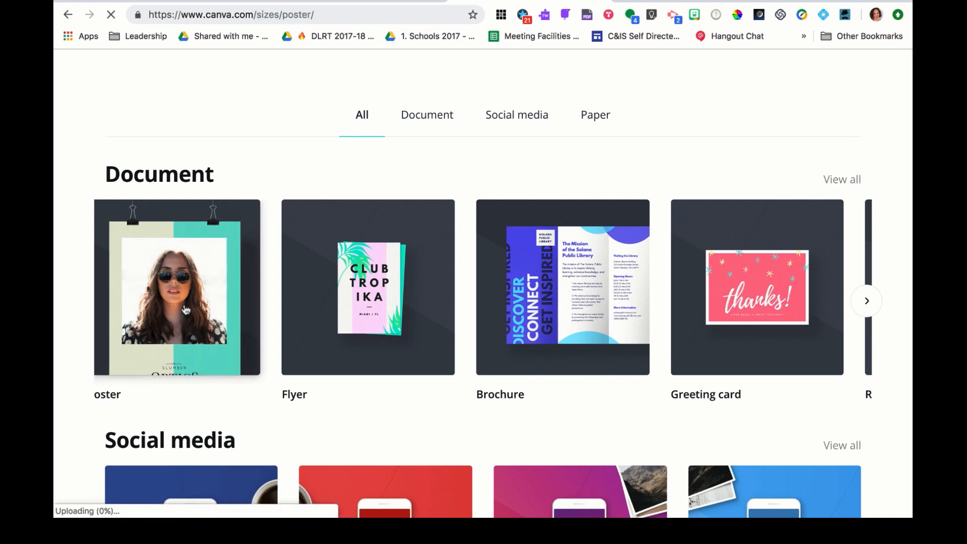
Examine the poster dimensions table and the common uses of each size from Smallest to Bus Stop.
scroll(188, 476, "down", 5)
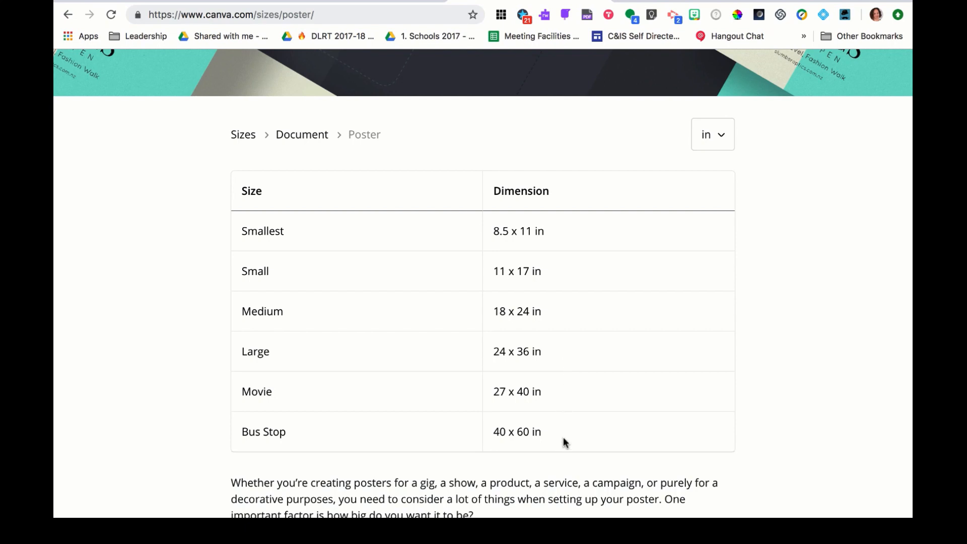
scroll(563, 437, "down", 6)
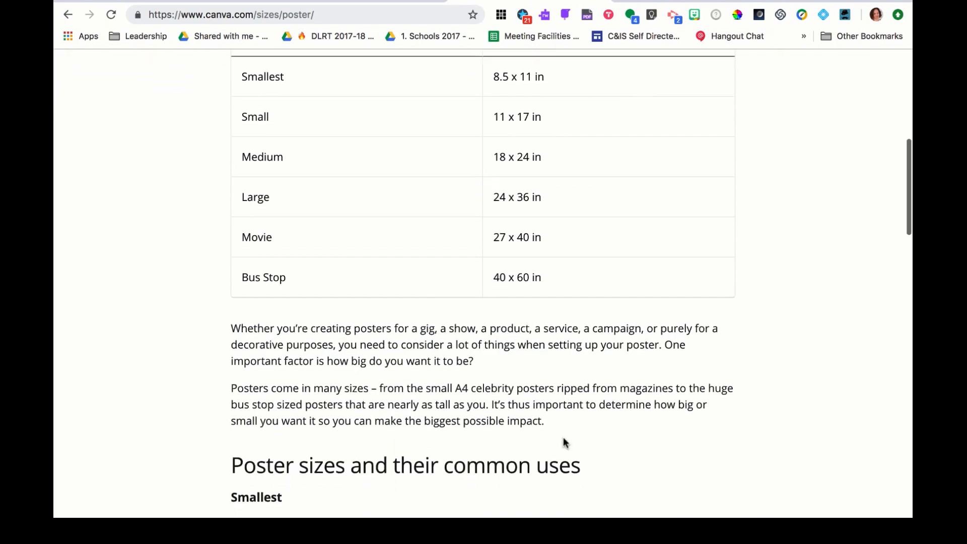
scroll(563, 437, "down", 3)
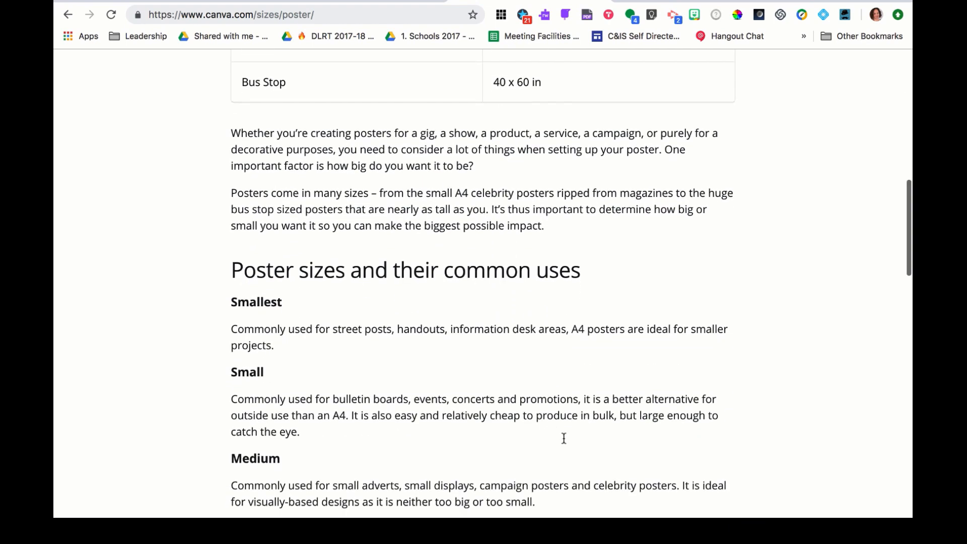
scroll(563, 438, "down", 2)
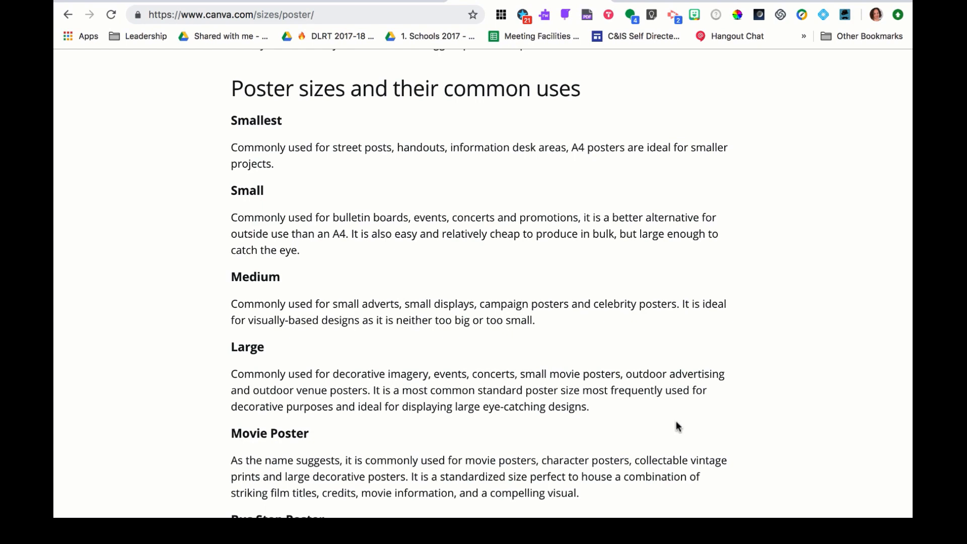
scroll(676, 426, "down", 3)
scroll(675, 426, "down", 2)
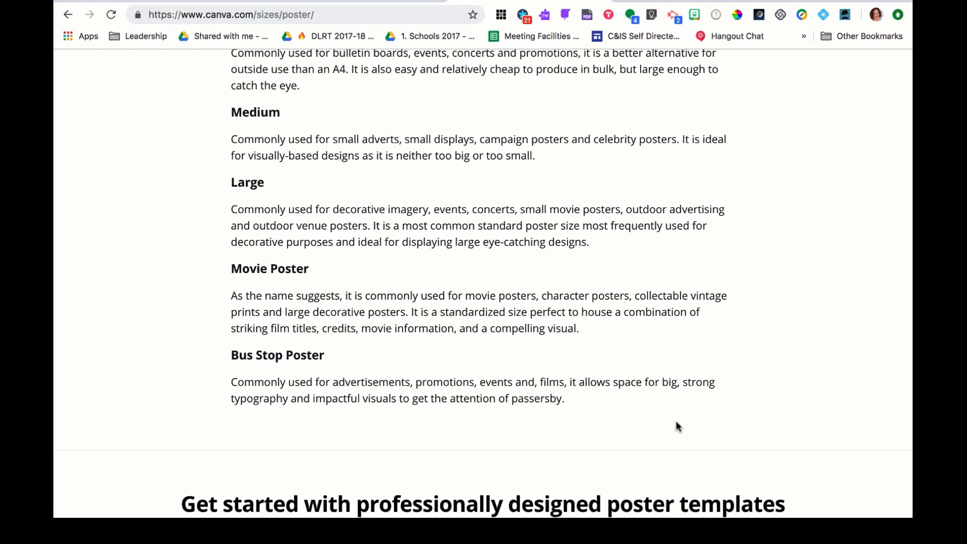
Return to the Design size guide, filter it to Social media and open the YouTube sizes.
left_click(67, 15)
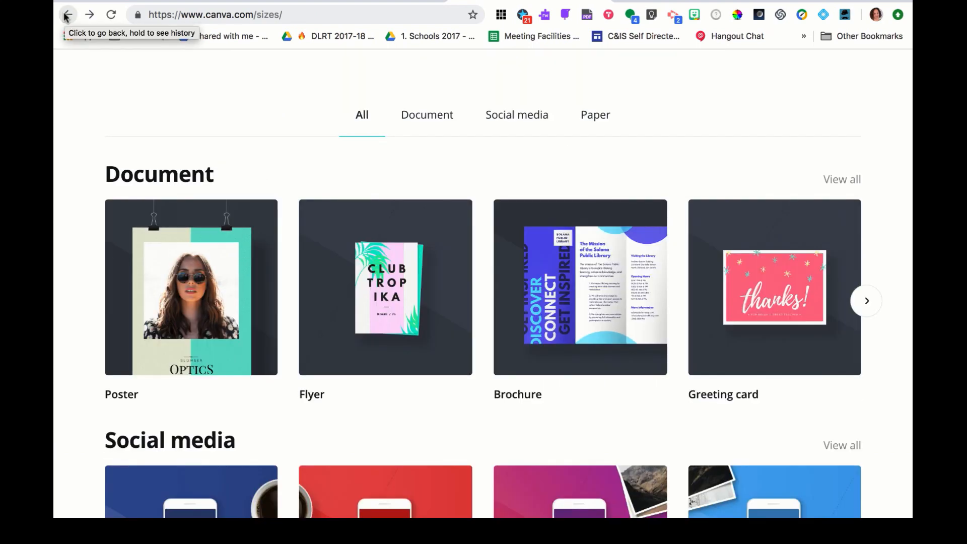
left_click(506, 123)
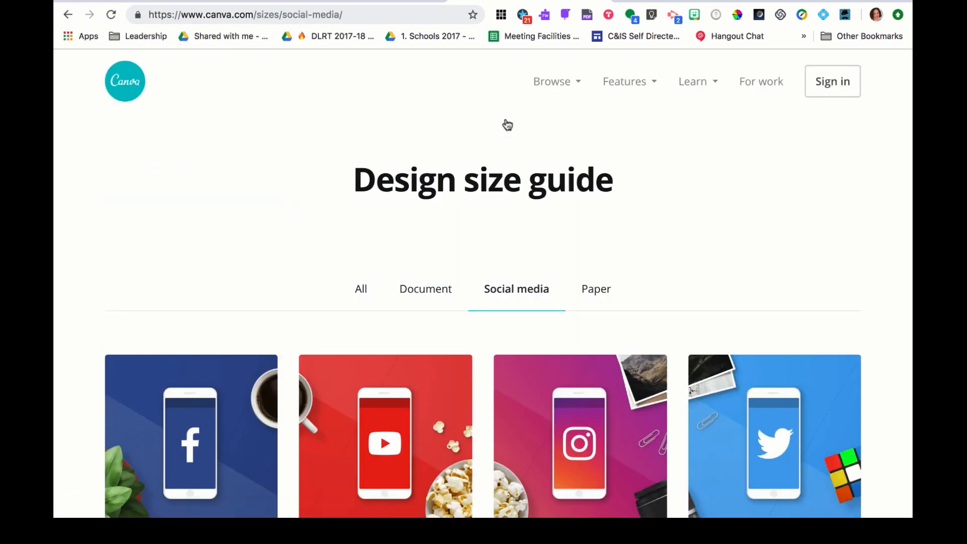
scroll(669, 249, "down", 5)
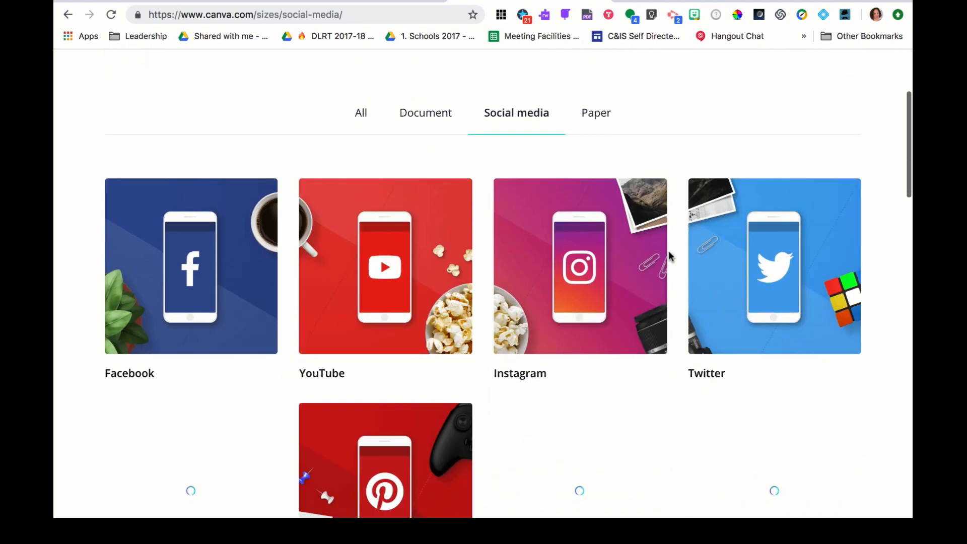
scroll(668, 252, "down", 1)
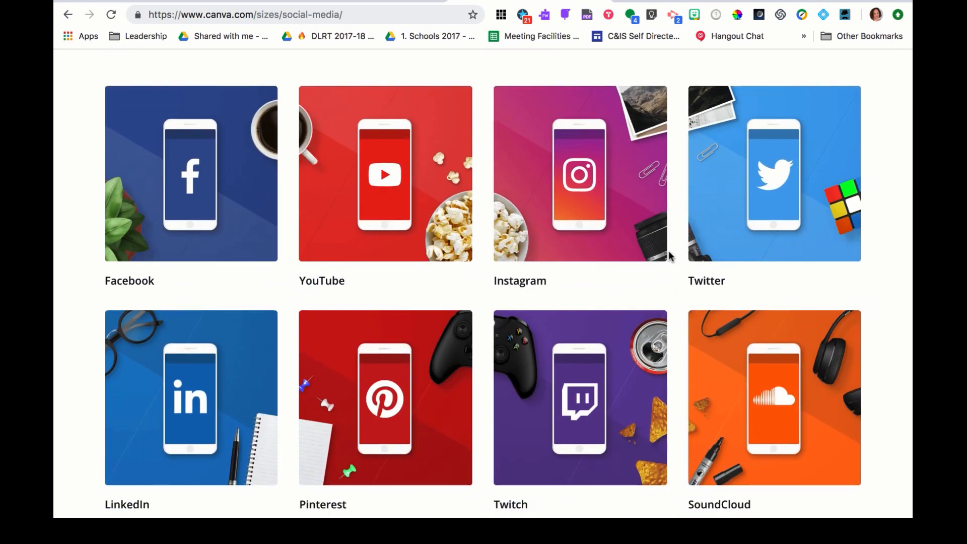
left_click(412, 253)
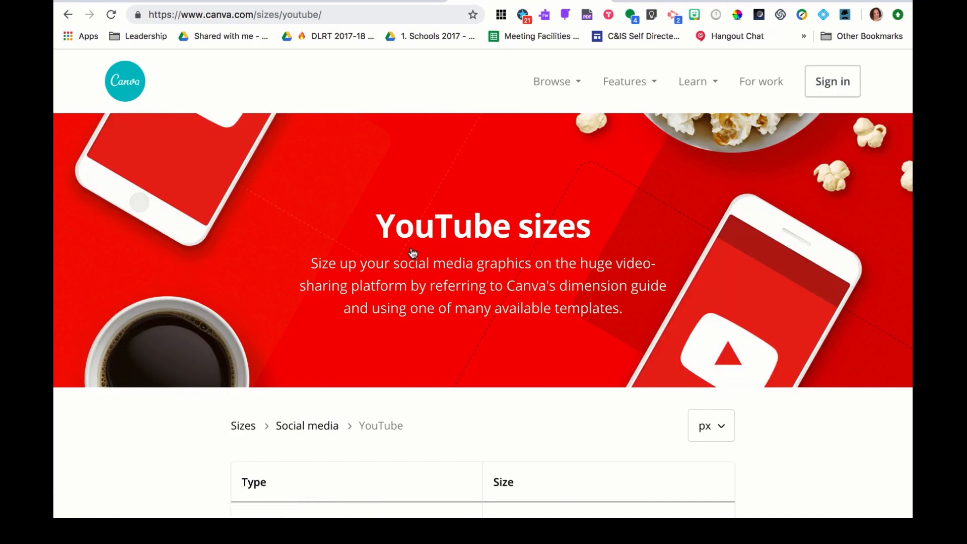
Examine the YouTube size table, the channel icon, channel art and video thumbnail guidance, and the suggested YouTube templates.
scroll(413, 252, "down", 3)
scroll(413, 253, "down", 4)
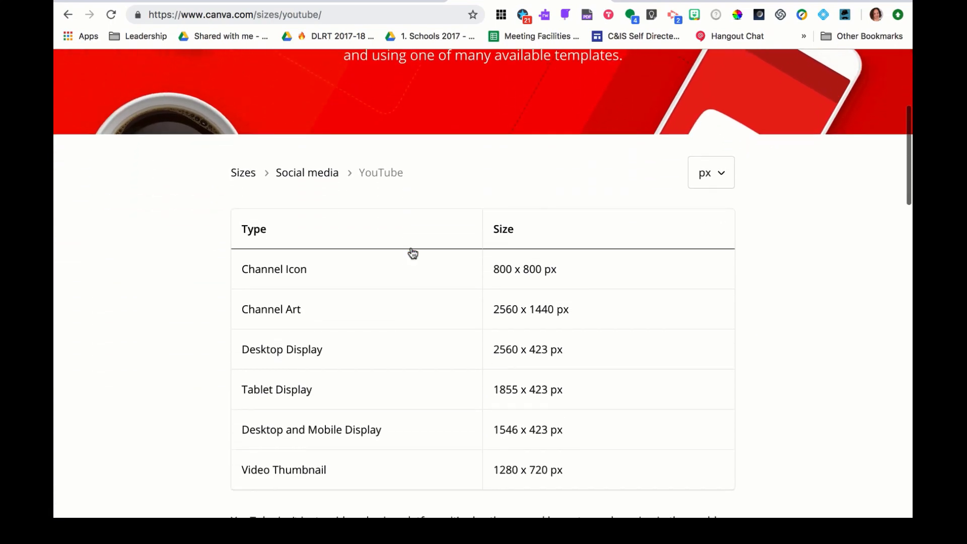
scroll(413, 252, "up", 1)
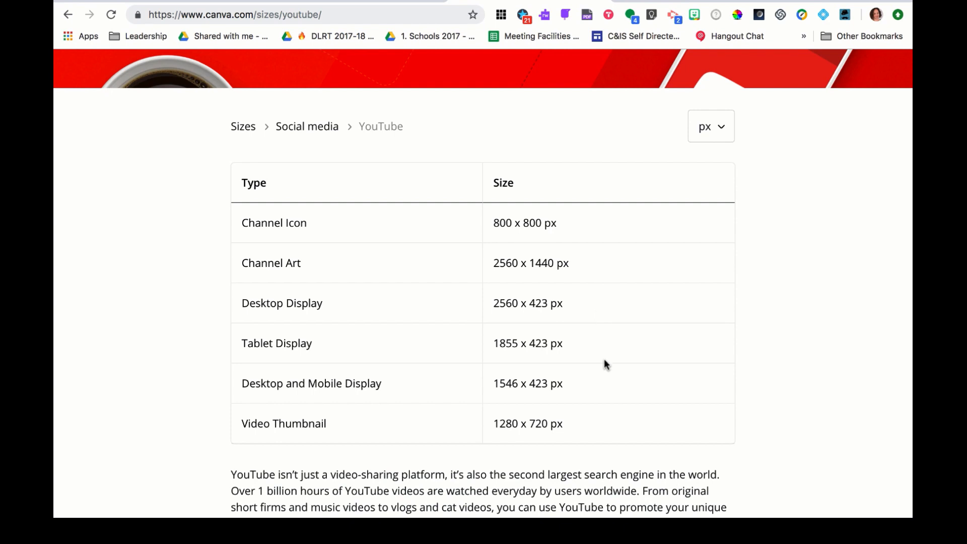
scroll(597, 431, "down", 5)
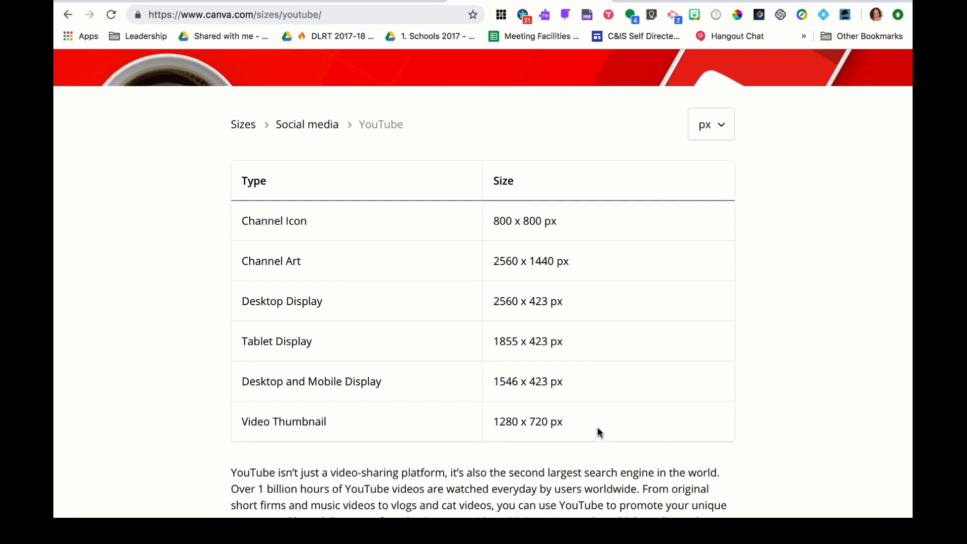
scroll(598, 428, "down", 1)
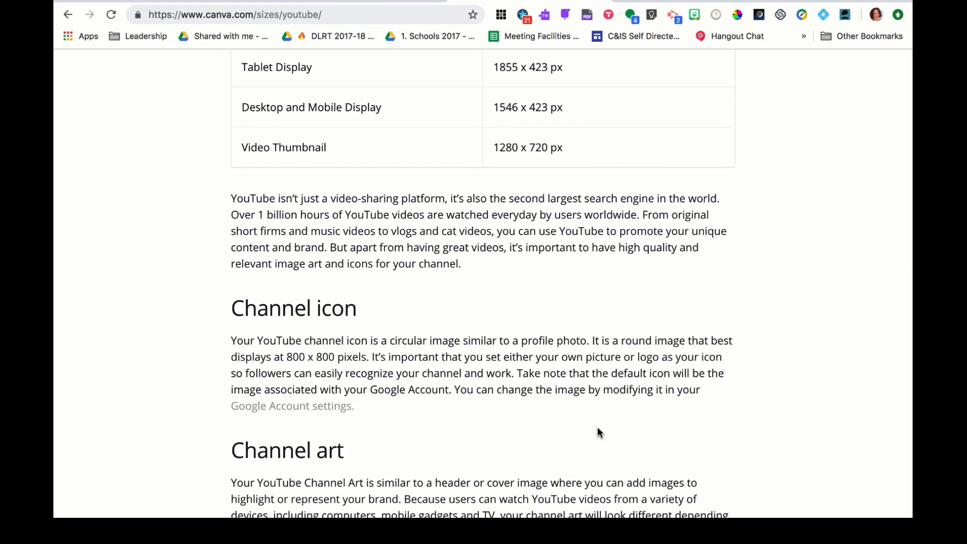
scroll(598, 427, "down", 4)
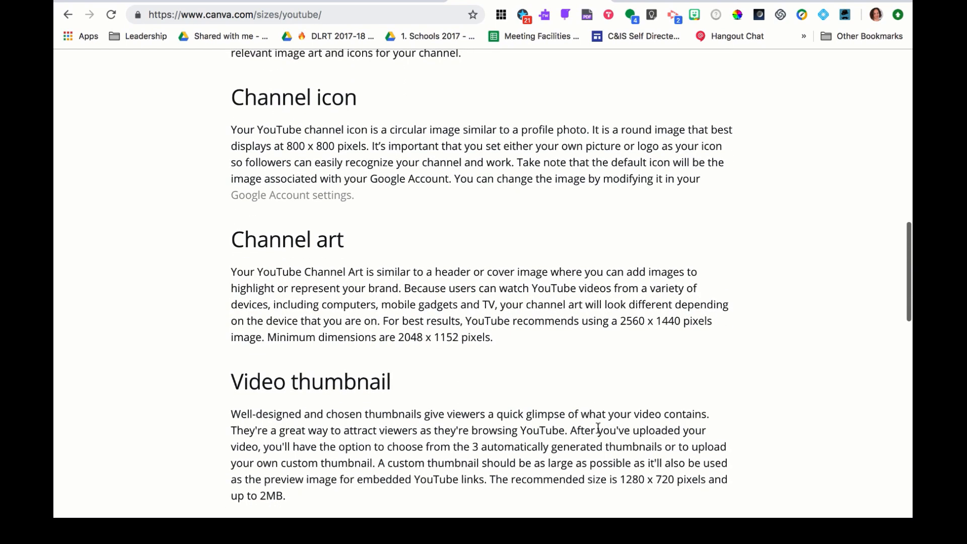
scroll(598, 428, "down", 6)
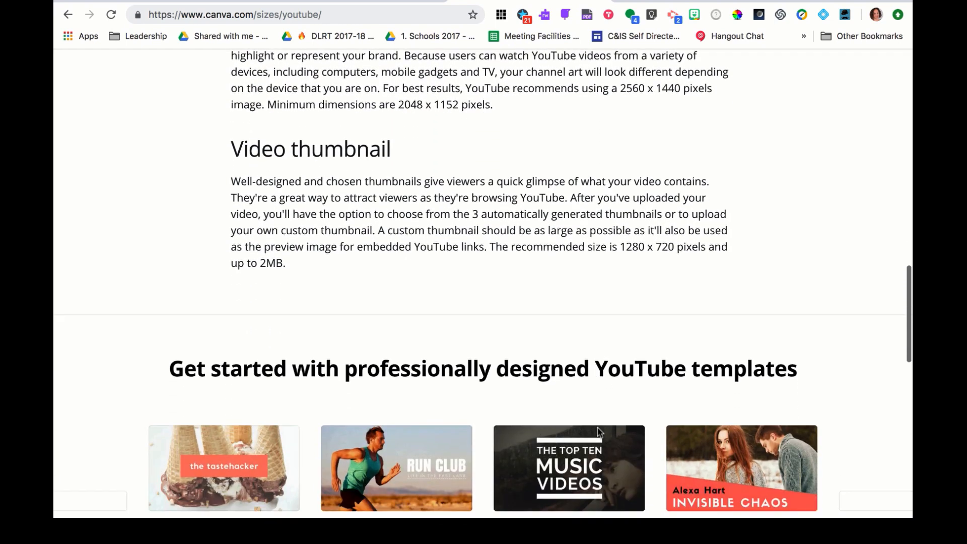
scroll(599, 433, "down", 2)
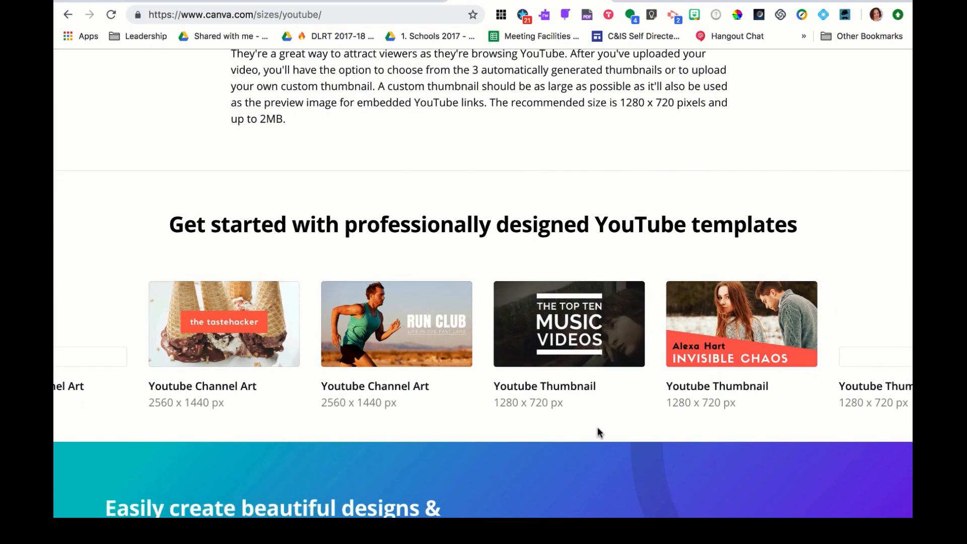
Return to the Social media size guide and open the Twitch sizes.
scroll(597, 428, "up", 15)
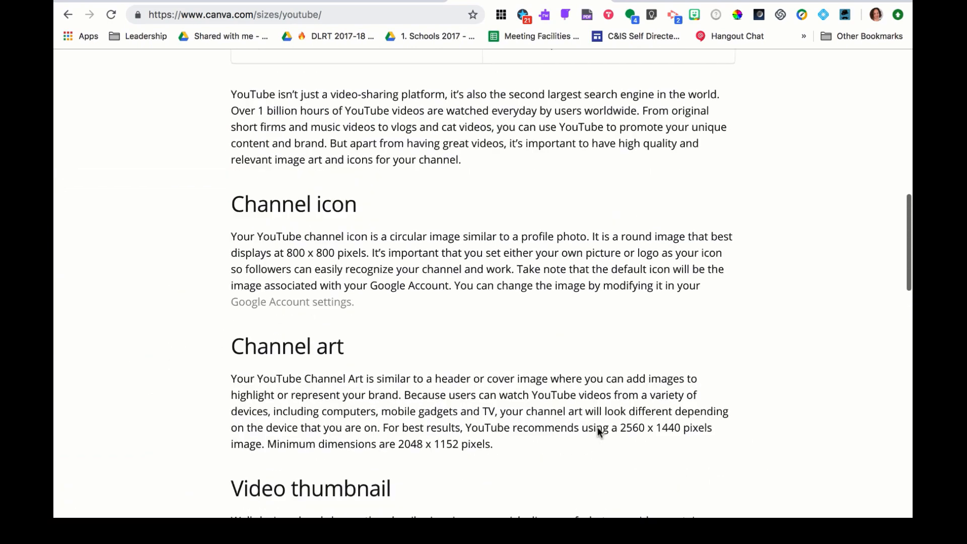
scroll(594, 428, "up", 1)
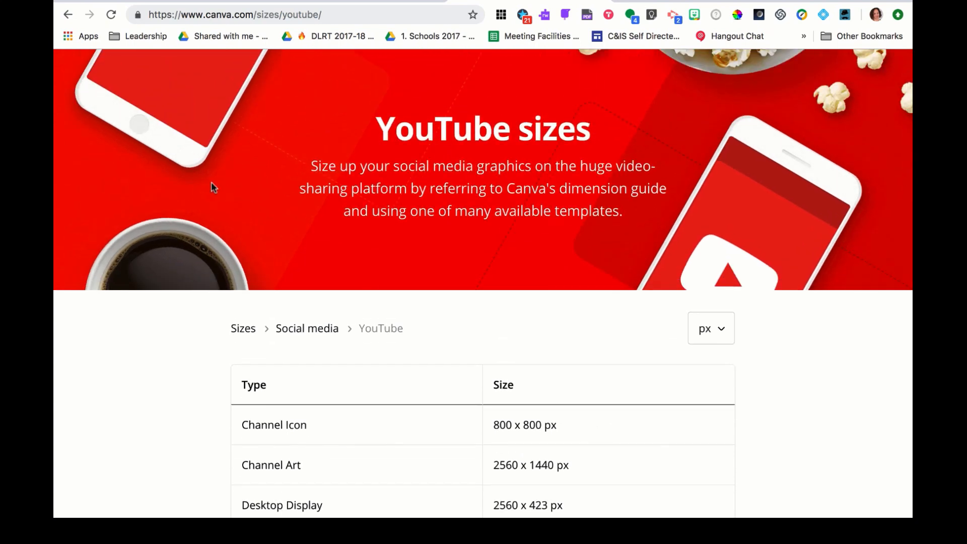
left_click(69, 16)
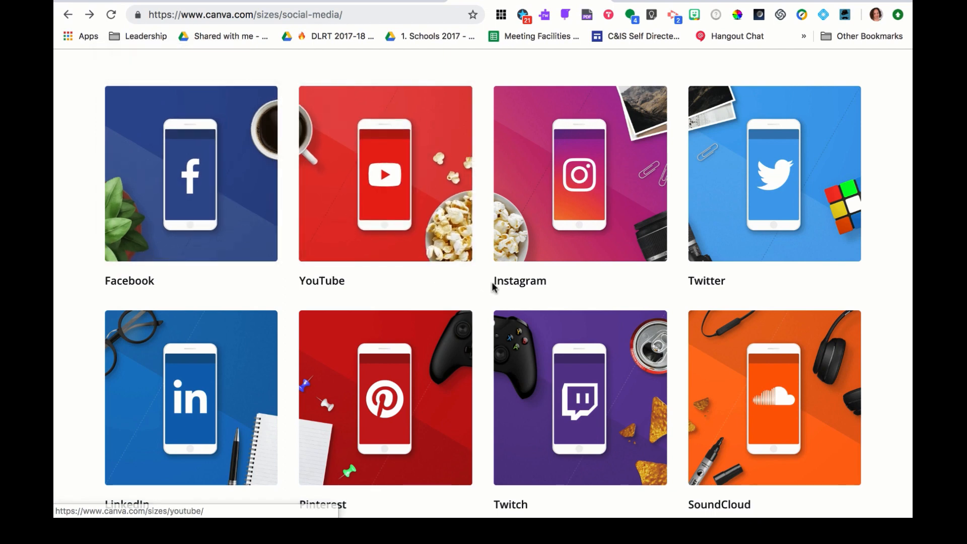
scroll(492, 282, "down", 3)
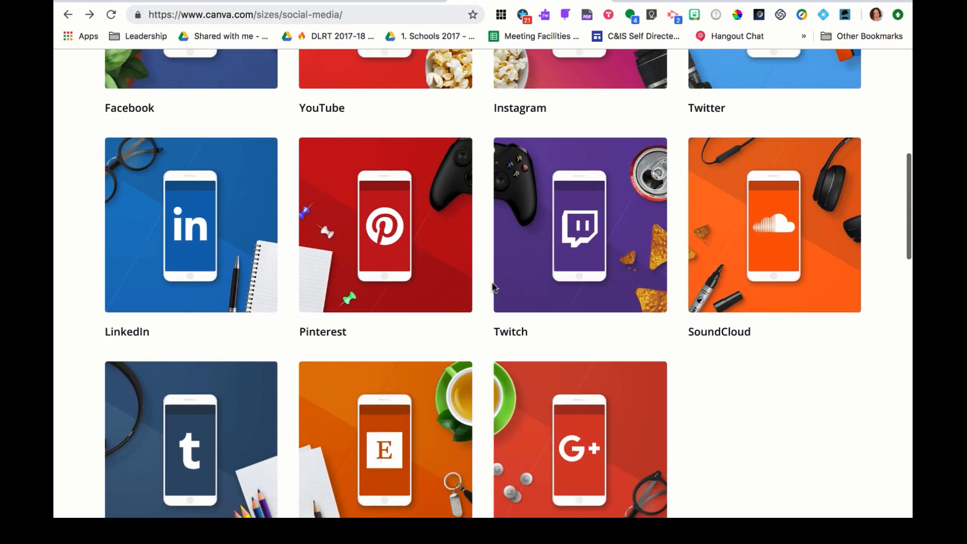
left_click(527, 293)
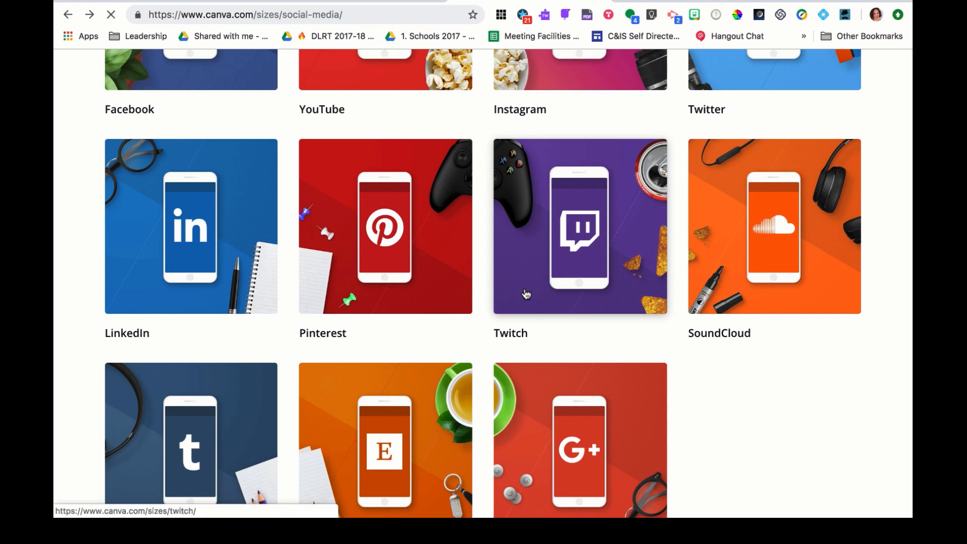
Examine the Twitch size table, the avatar and banner guidance, and the suggested Twitch banner templates.
scroll(526, 294, "down", 5)
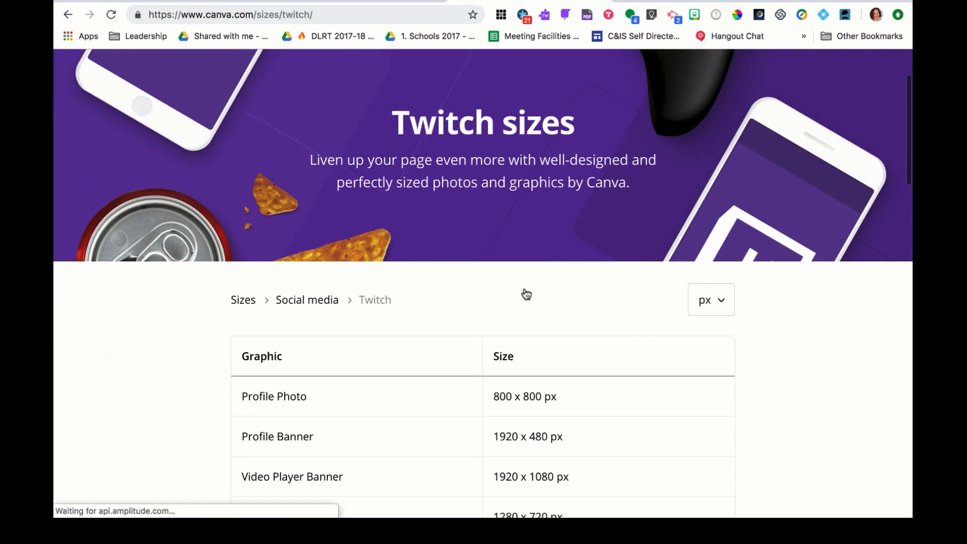
scroll(526, 294, "down", 1)
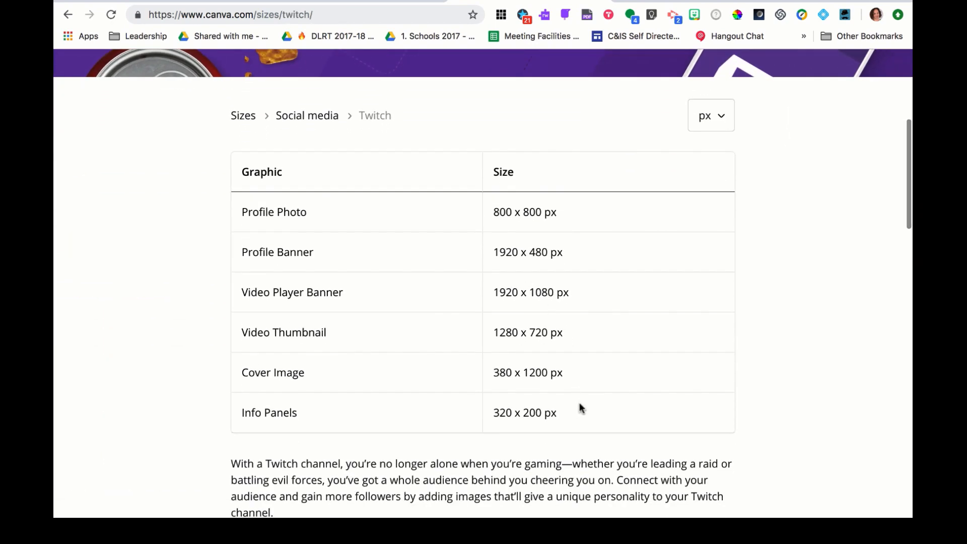
scroll(587, 436, "down", 3)
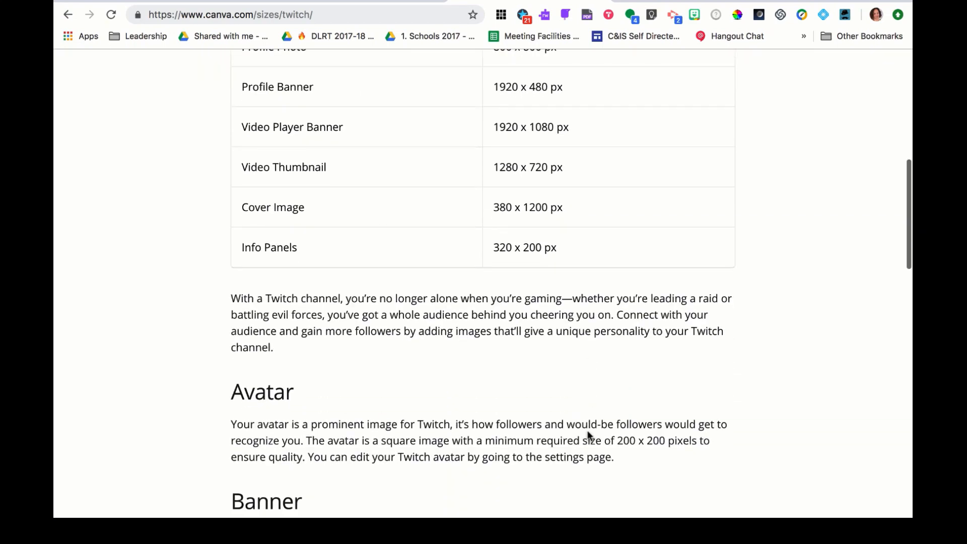
scroll(587, 434, "down", 2)
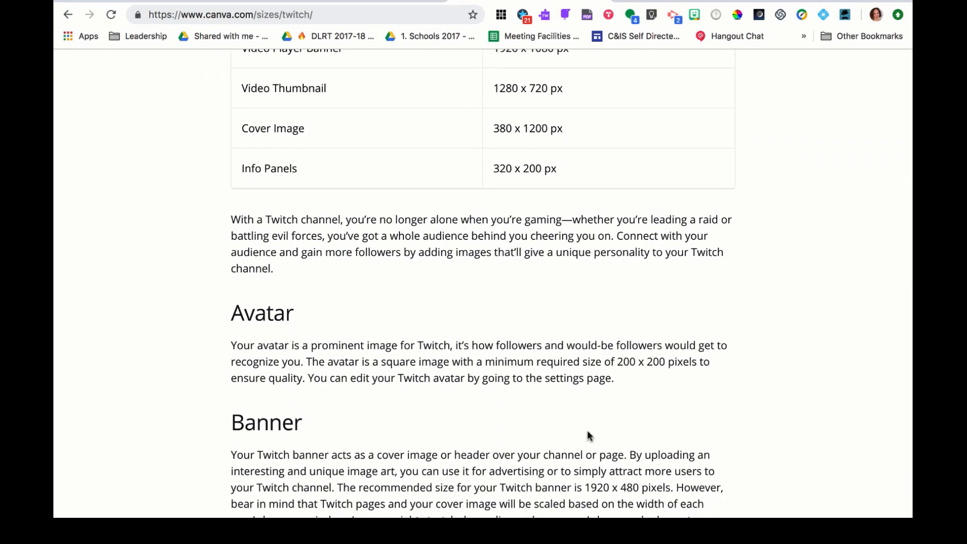
scroll(589, 436, "down", 3)
scroll(589, 435, "down", 4)
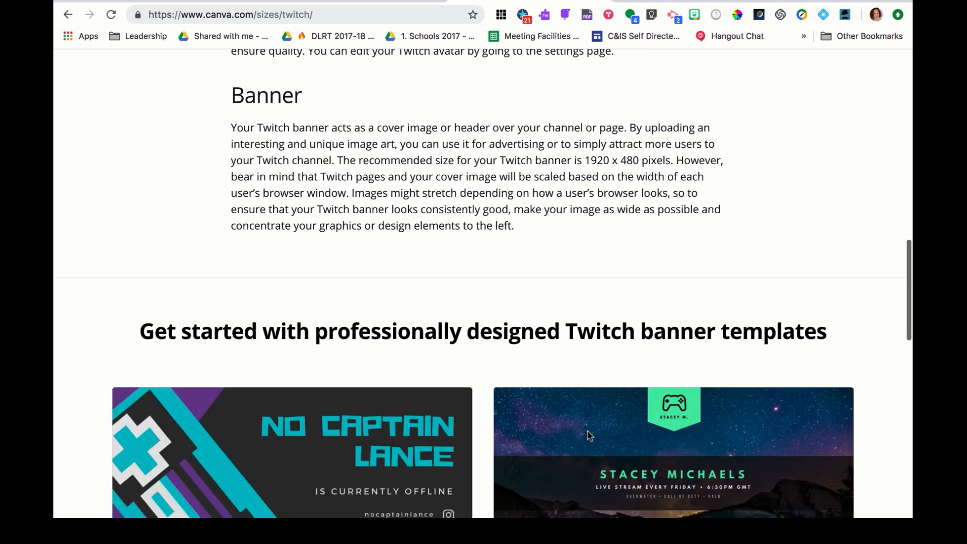
scroll(589, 436, "down", 4)
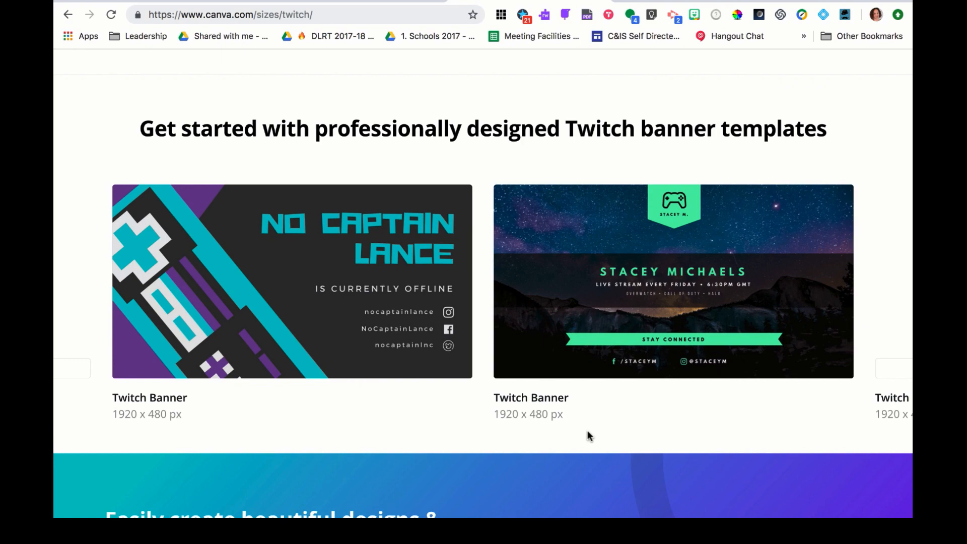
scroll(589, 436, "up", 15)
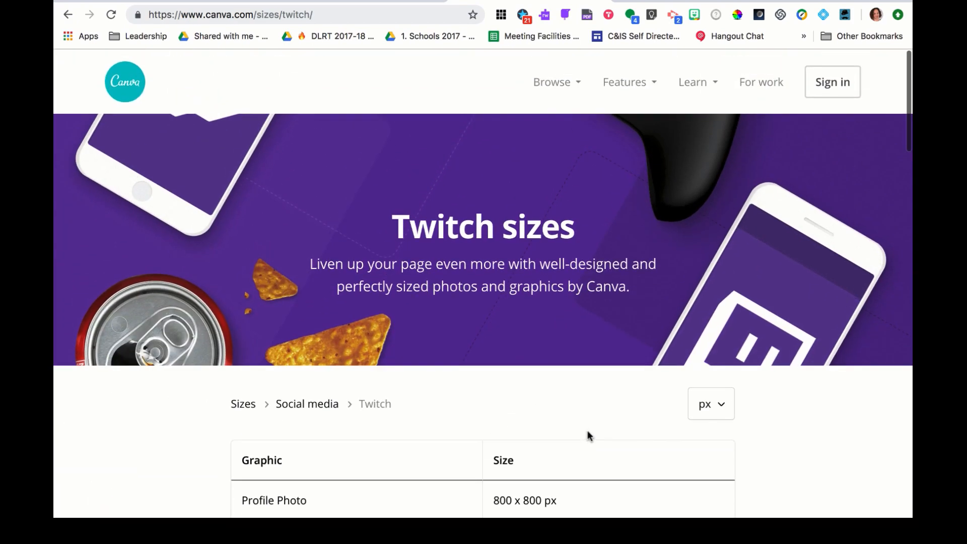
Return to the Social media size guide and look over the remaining platforms, including Tumblr, Etsy and Google+.
left_click(67, 15)
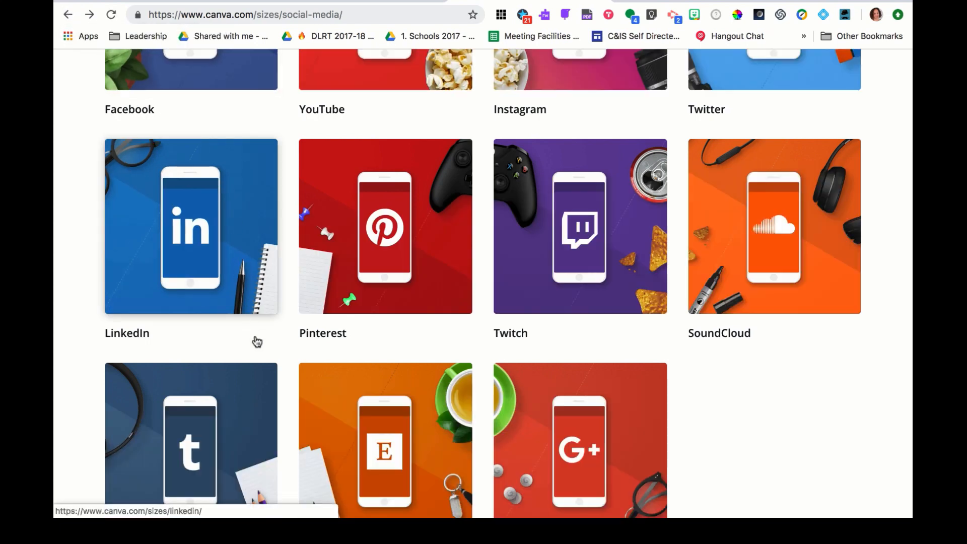
scroll(257, 342, "down", 5)
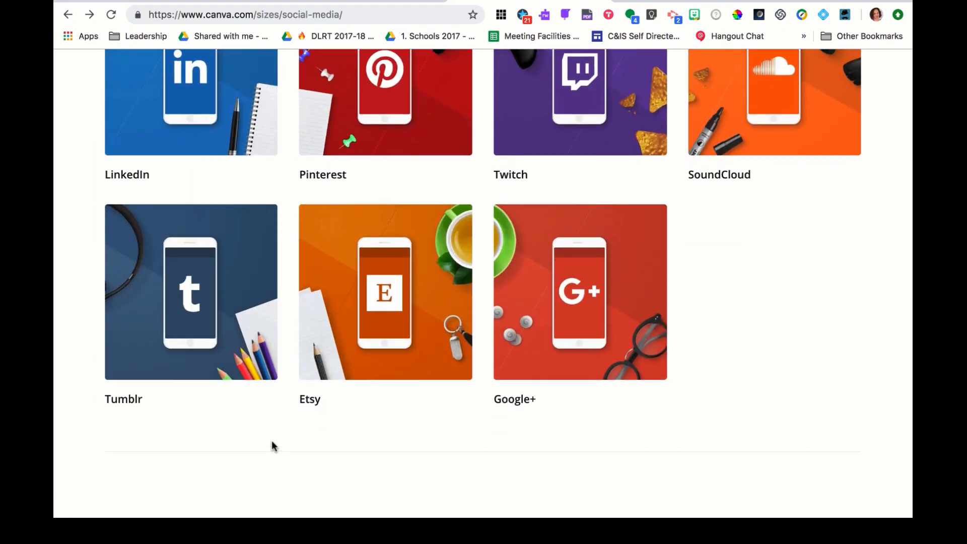
scroll(271, 440, "up", 10)
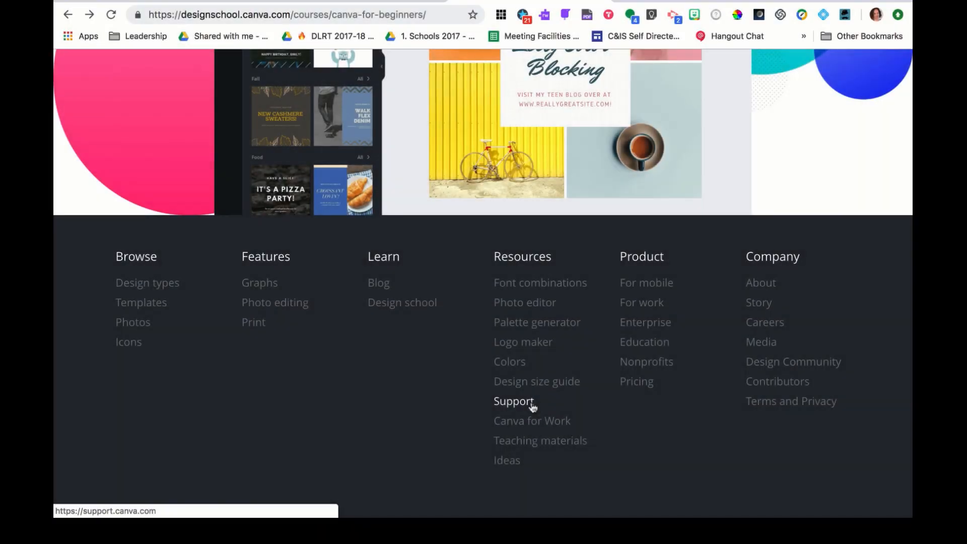
Open Support from the Design School resources and look over its help categories and featured articles.
left_click(533, 407)
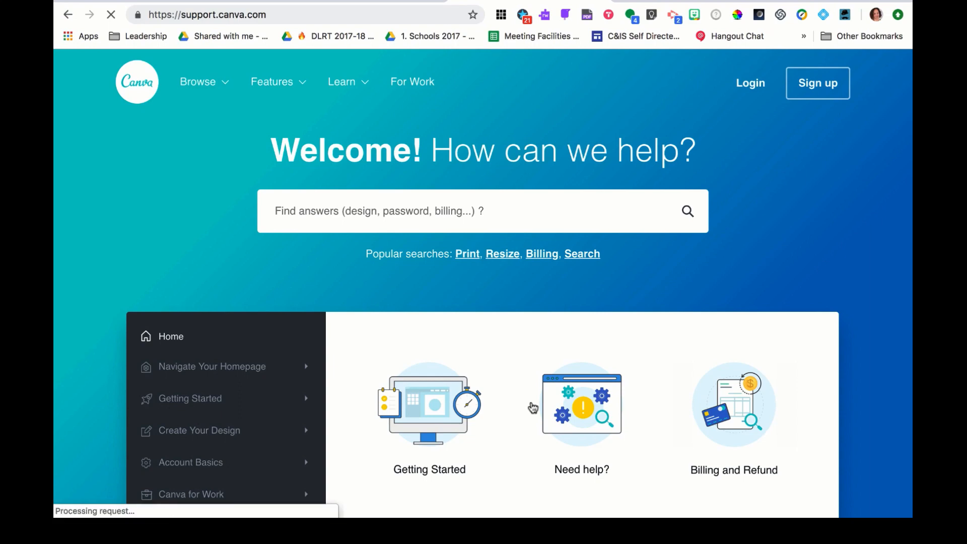
scroll(533, 408, "down", 5)
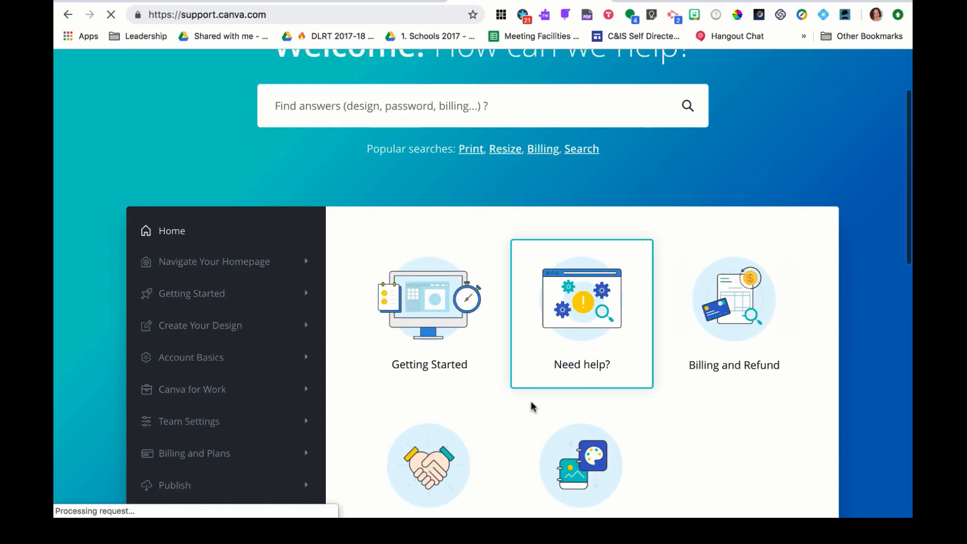
scroll(533, 407, "down", 4)
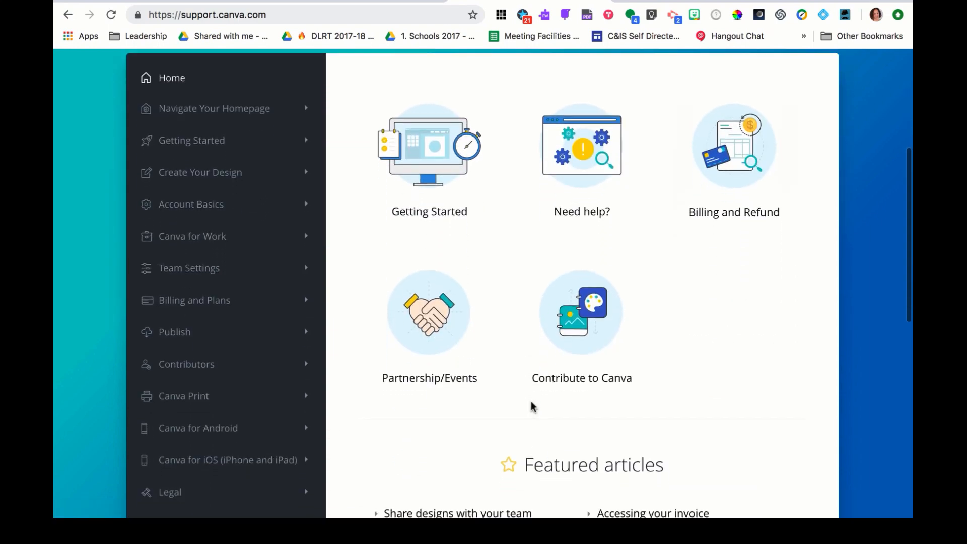
scroll(533, 406, "down", 2)
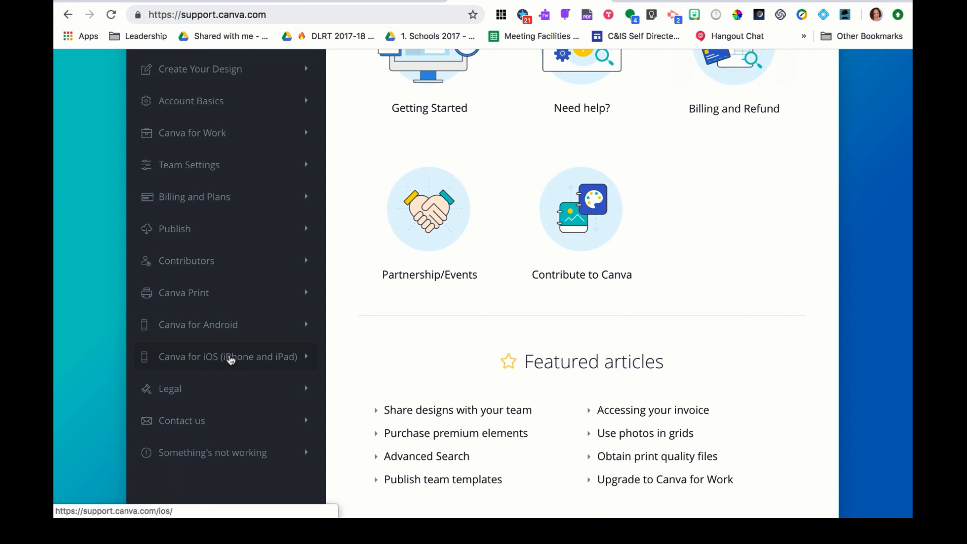
Open the "Create a new design (iOS)" article from the Canva for iOS help topics and read through its instructions.
left_click(230, 357)
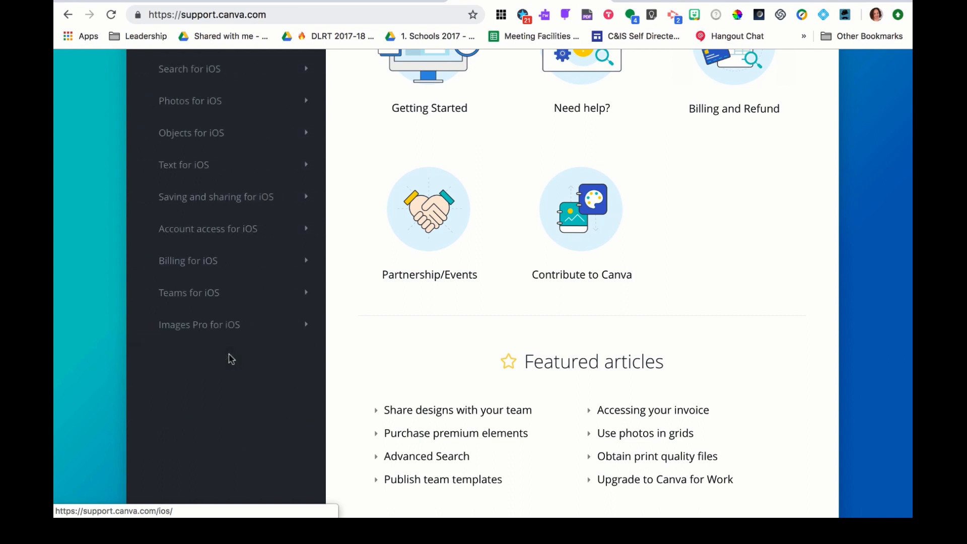
scroll(230, 359, "up", 4)
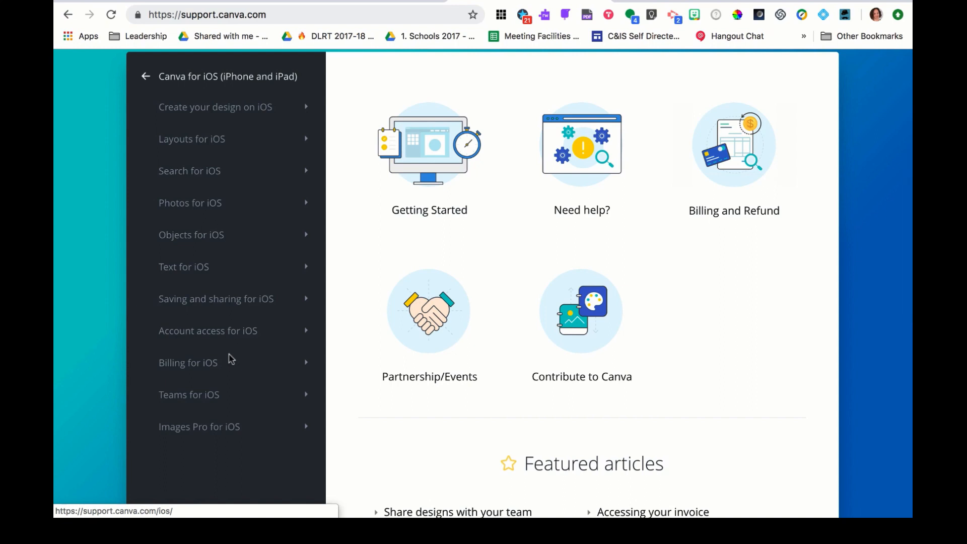
left_click(237, 110)
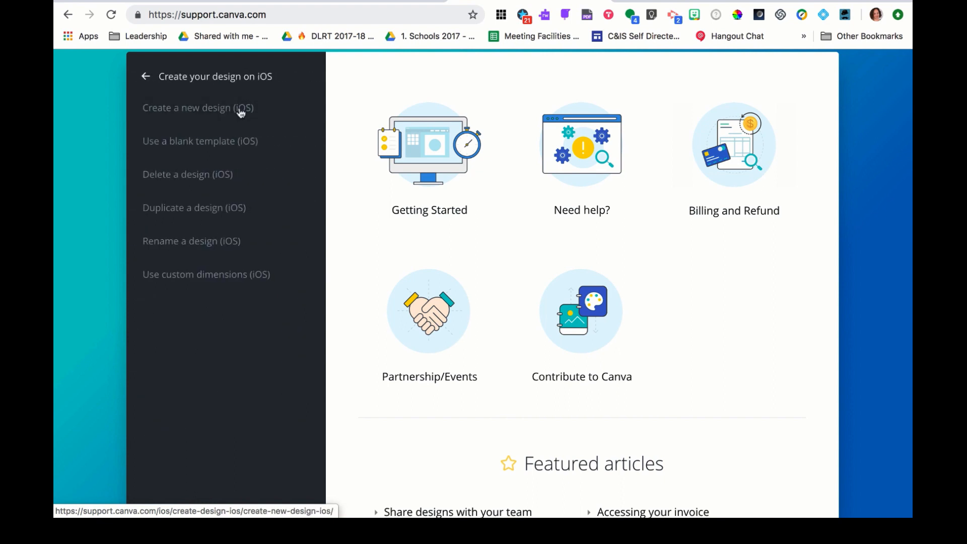
left_click(241, 112)
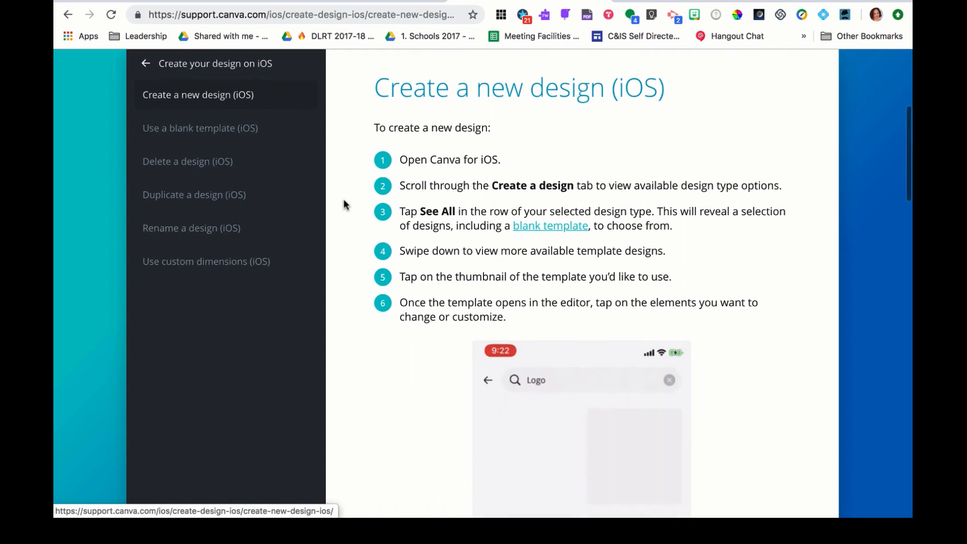
scroll(343, 201, "down", 5)
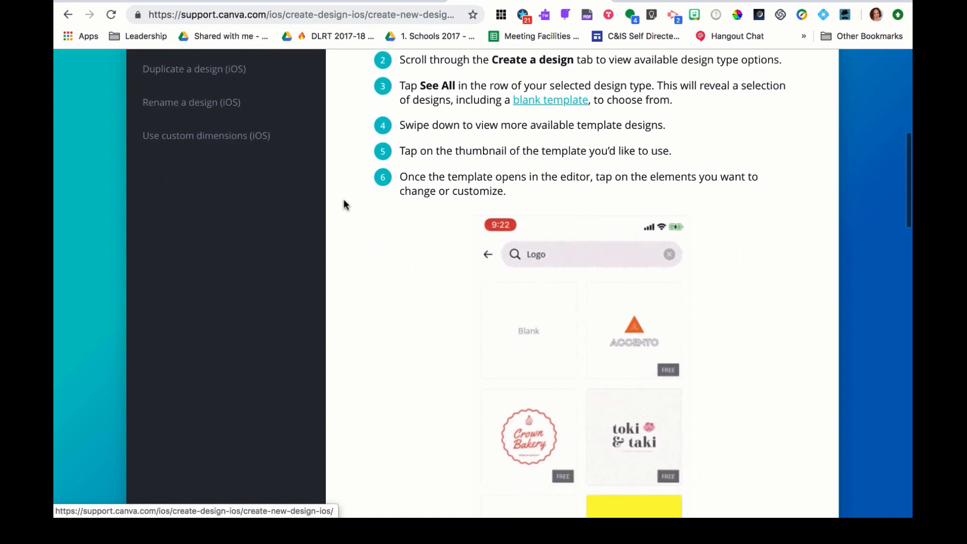
scroll(344, 201, "down", 3)
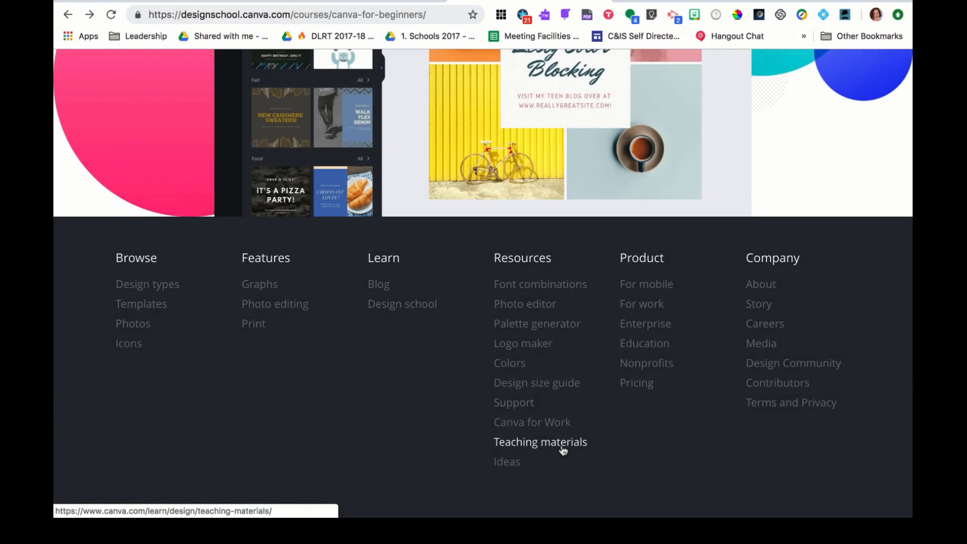
Open Teaching materials from the Design School resources and look over the four workshops.
left_click(562, 448)
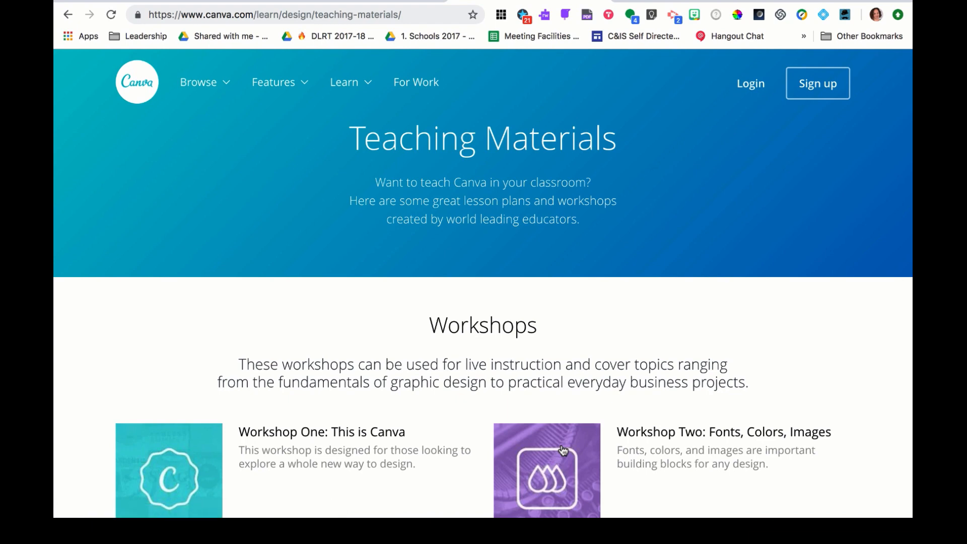
scroll(563, 448, "down", 5)
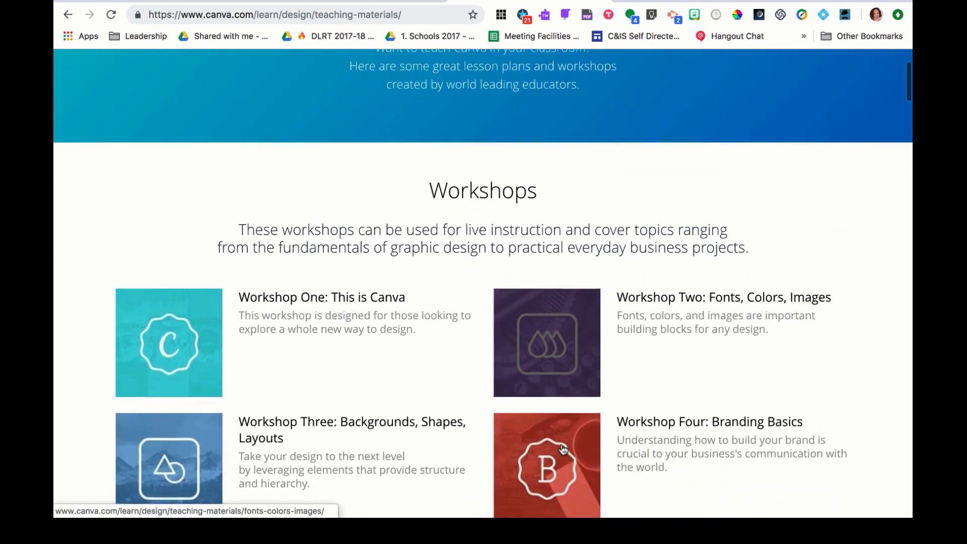
scroll(561, 445, "down", 4)
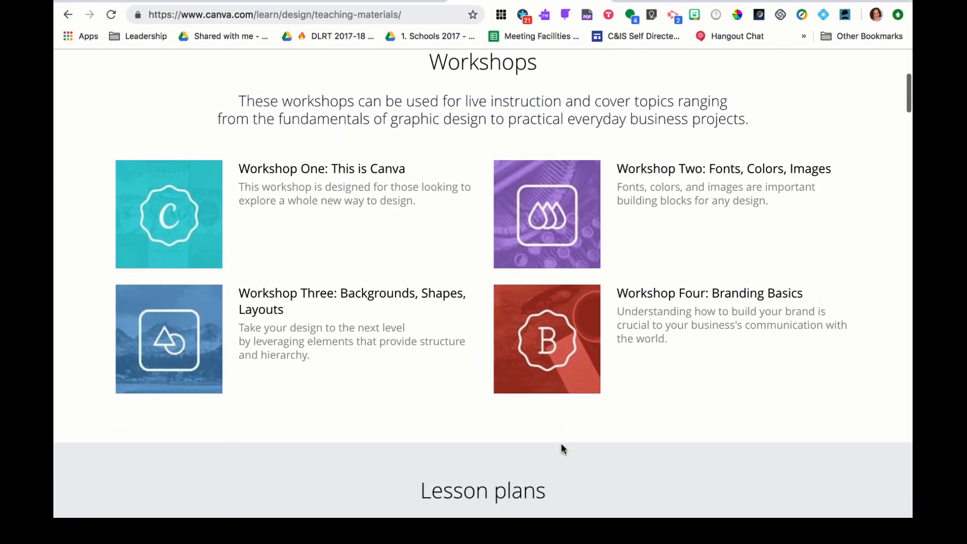
Look through the lesson plans on the Teaching materials page, author by author, down to the art movements and building characters plans.
scroll(561, 443, "down", 5)
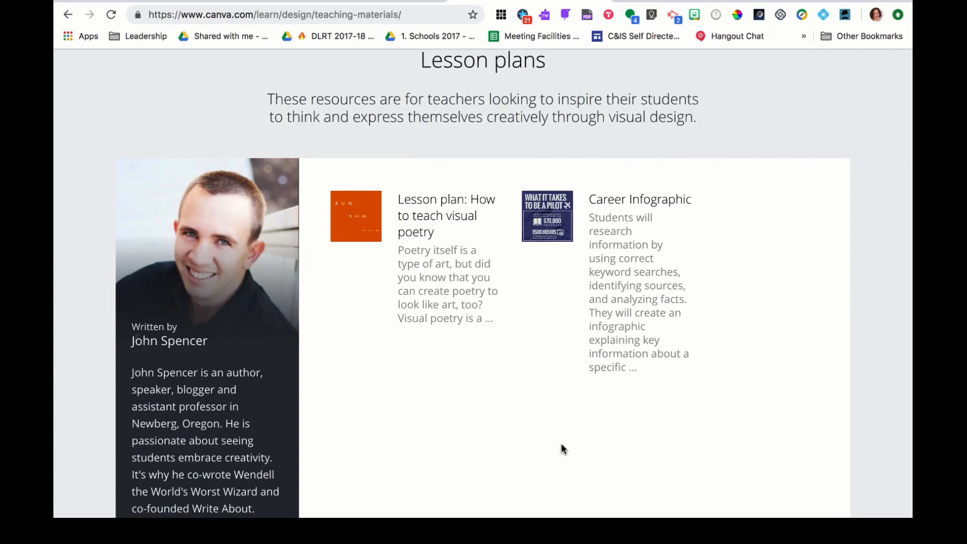
scroll(560, 443, "down", 7)
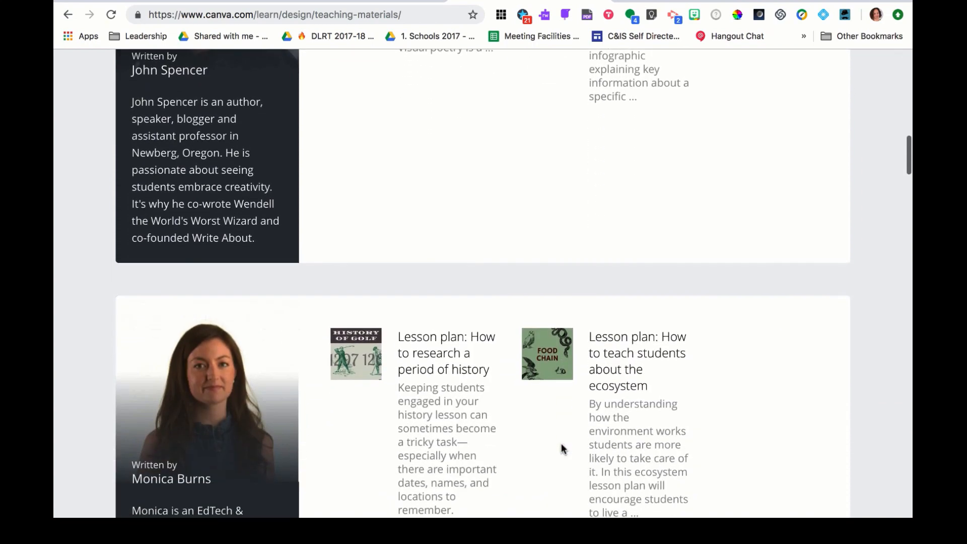
scroll(561, 447, "down", 6)
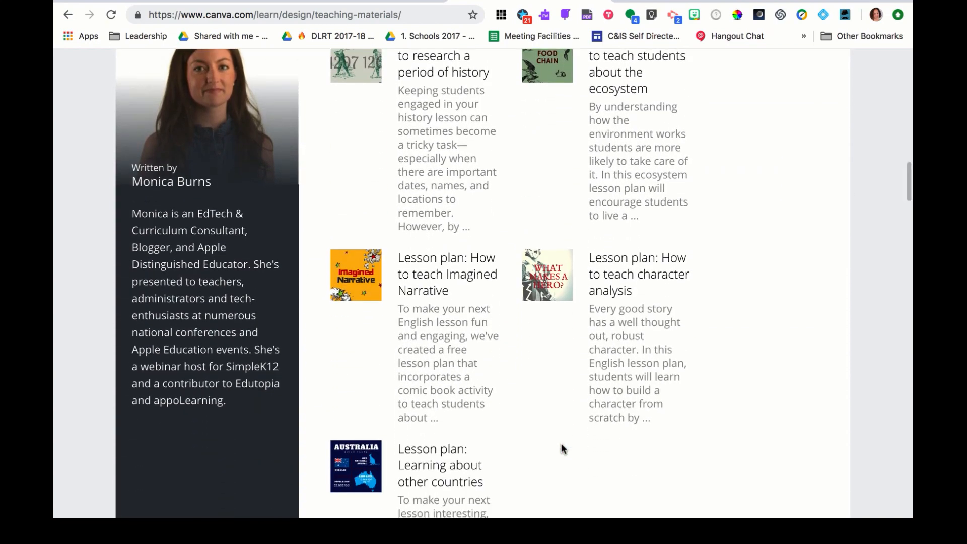
scroll(561, 444, "down", 6)
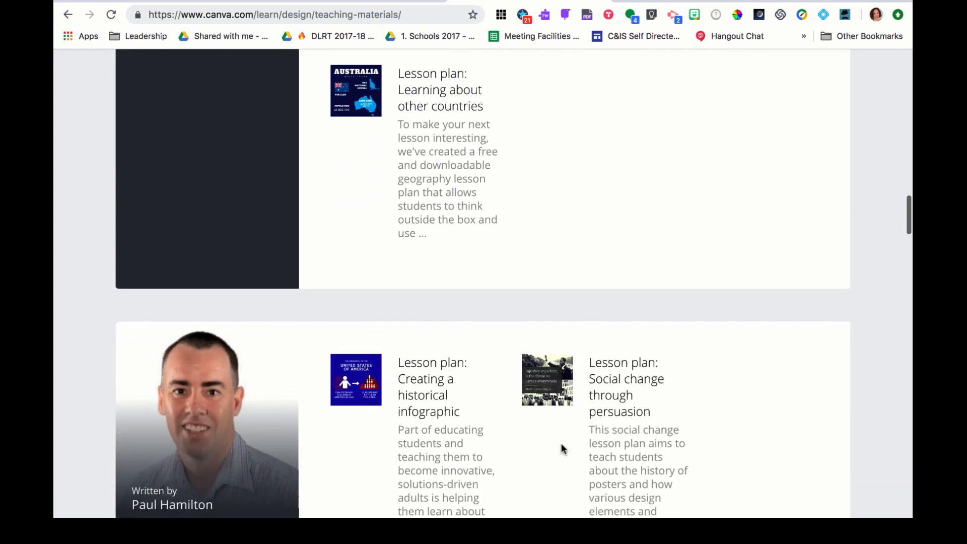
scroll(561, 443, "down", 5)
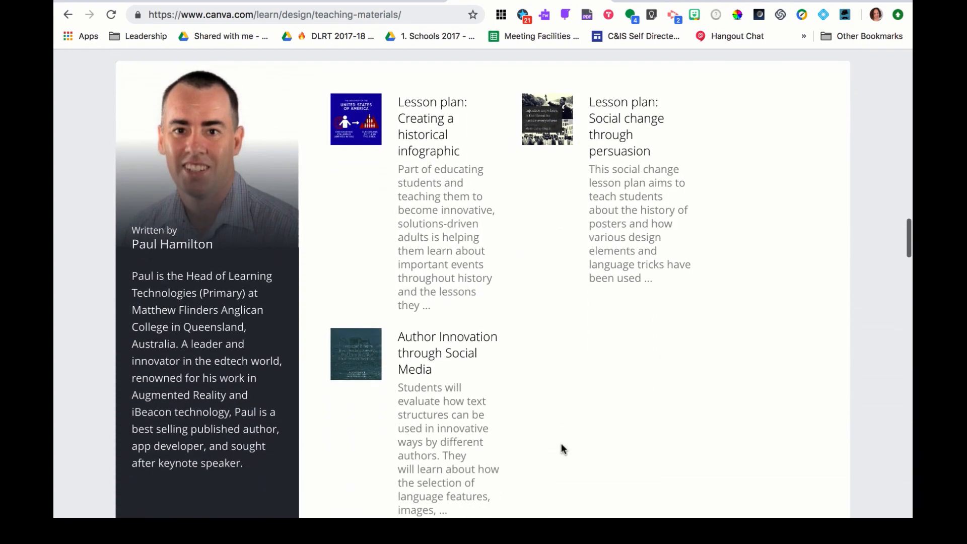
scroll(561, 448, "down", 5)
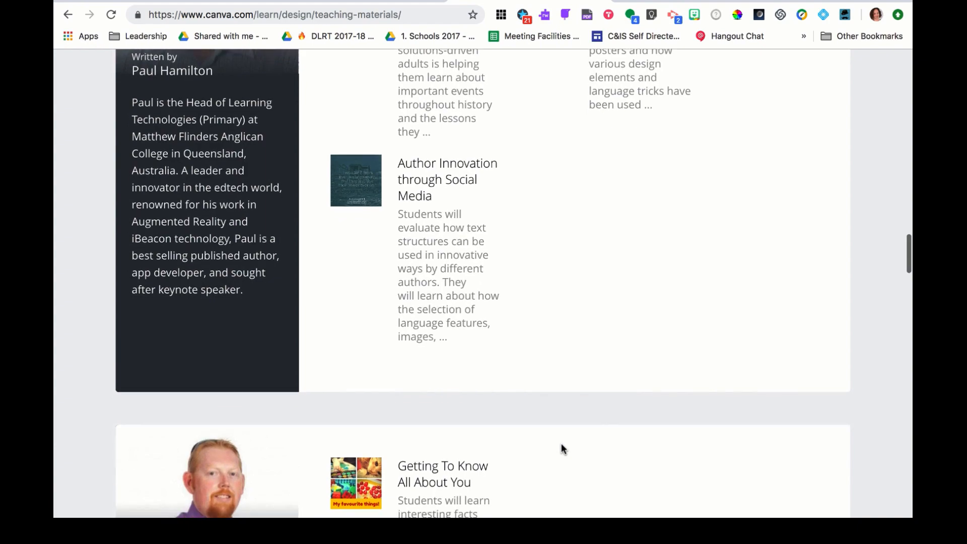
scroll(560, 443, "down", 10)
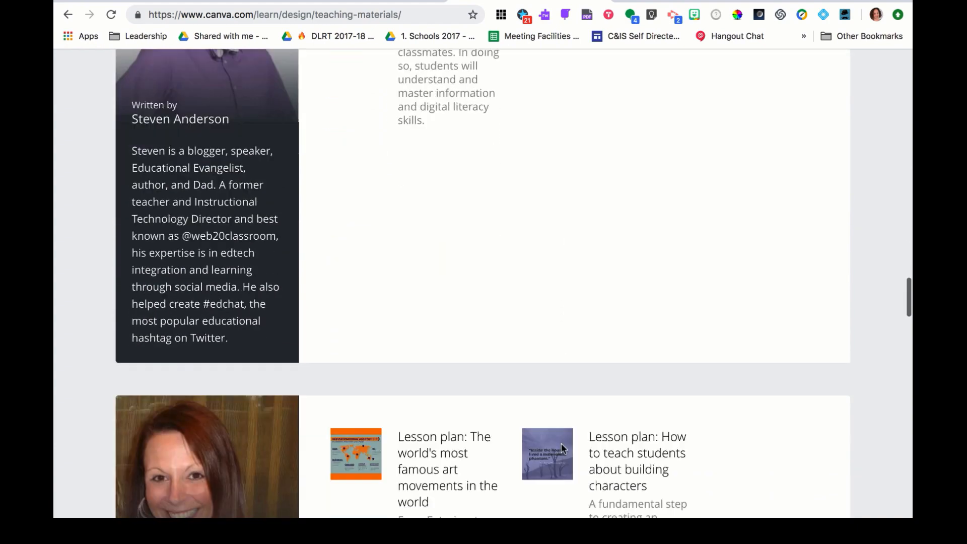
scroll(562, 447, "down", 4)
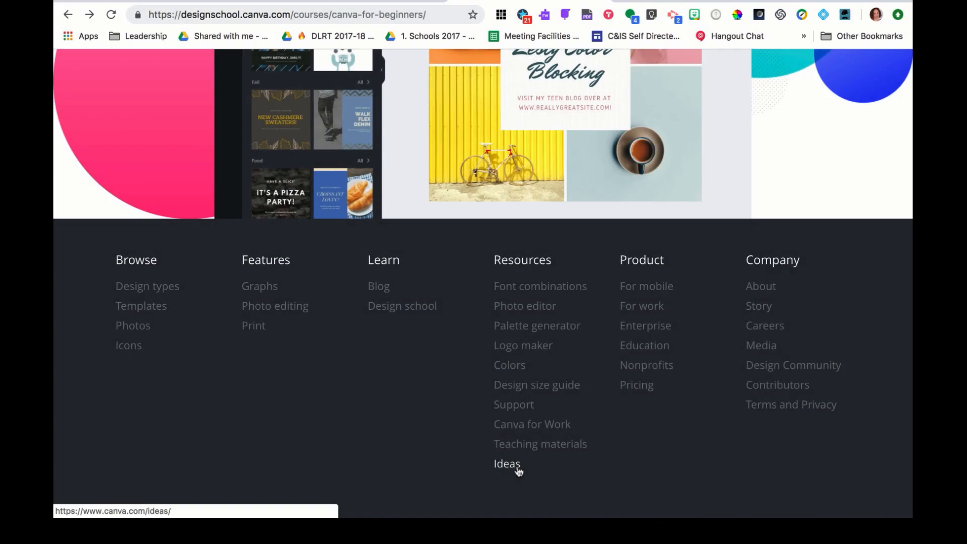
Open Ideas from the Design School resources, then open Circus Party Ideas and look over its templates.
left_click(518, 470)
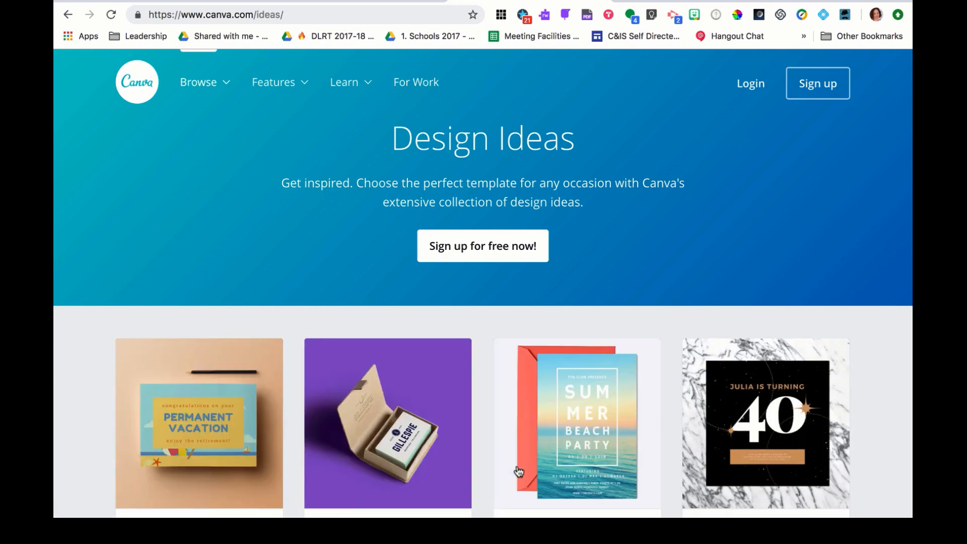
scroll(519, 471, "down", 5)
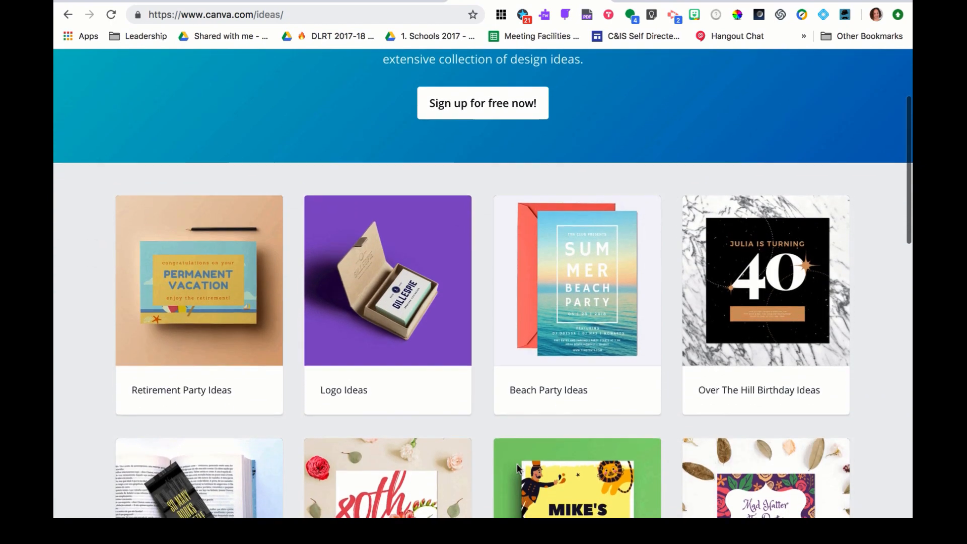
scroll(517, 463, "down", 1)
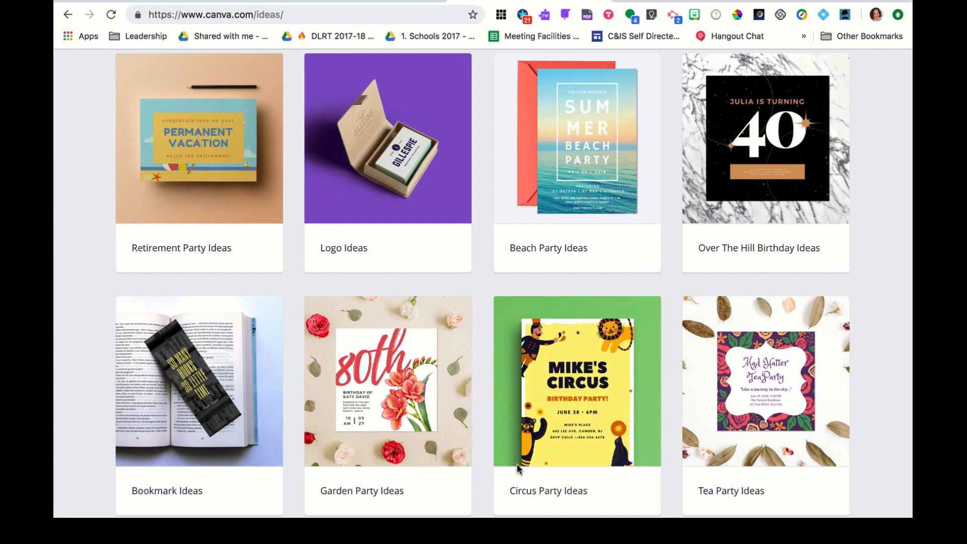
left_click(549, 491)
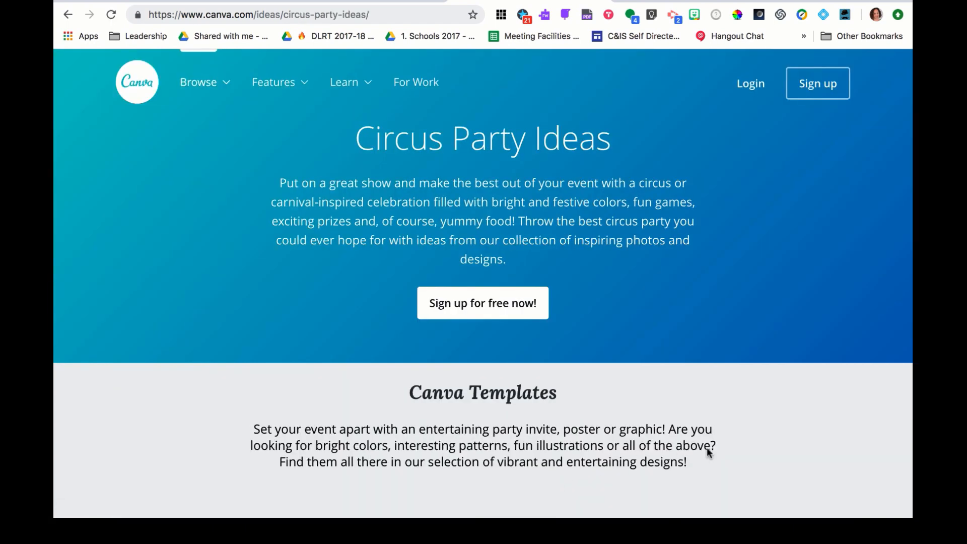
scroll(789, 446, "down", 5)
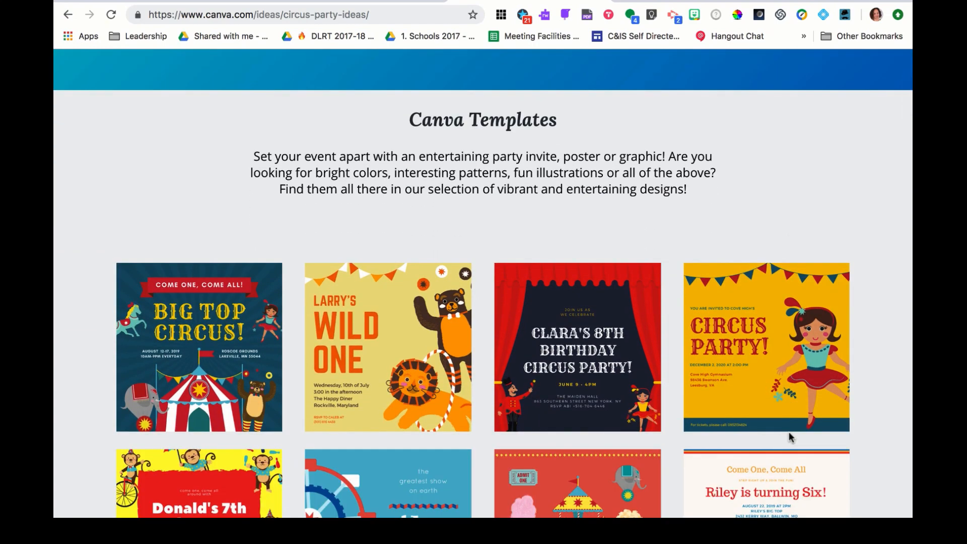
scroll(788, 432, "down", 3)
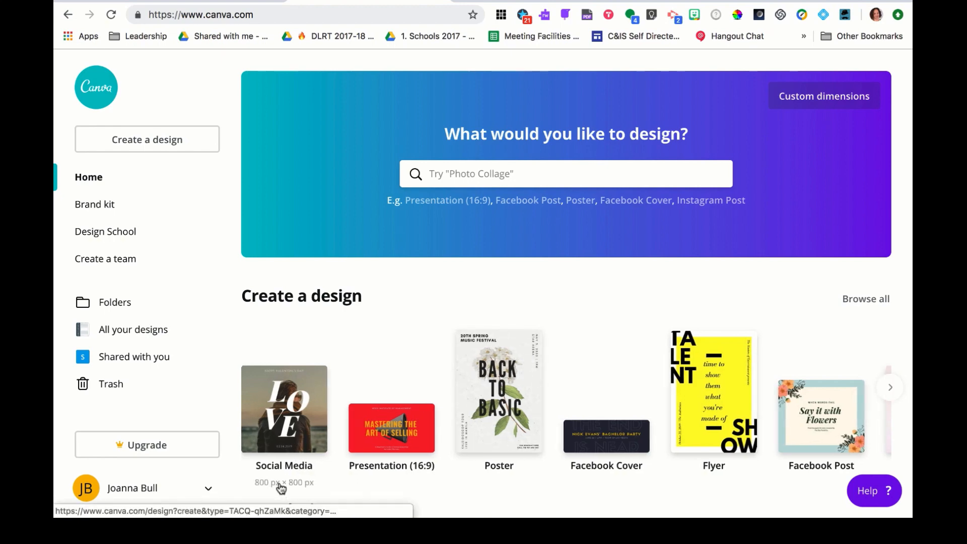
Create a Social Media design and apply the turquoise summer sale template from Sale Social Graphic.
left_click(272, 425)
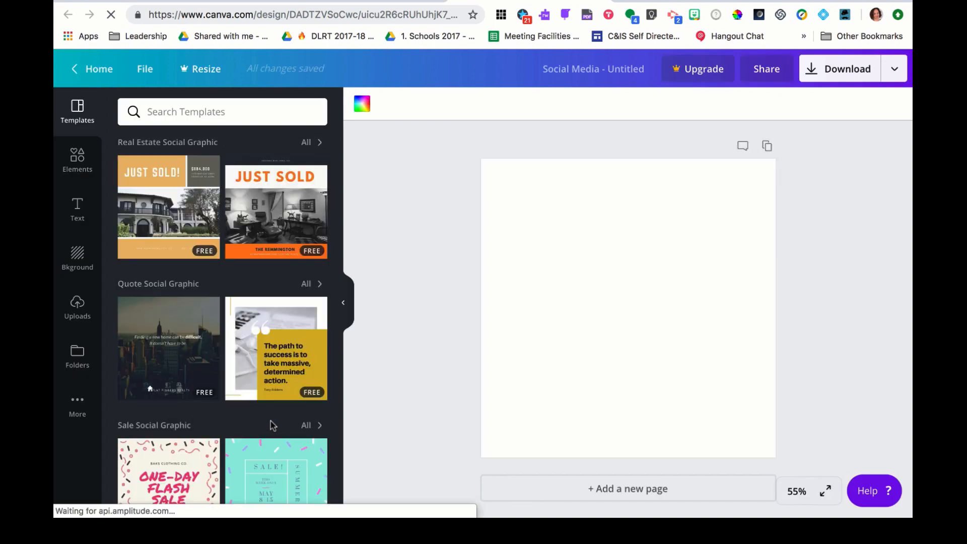
scroll(272, 425, "down", 5)
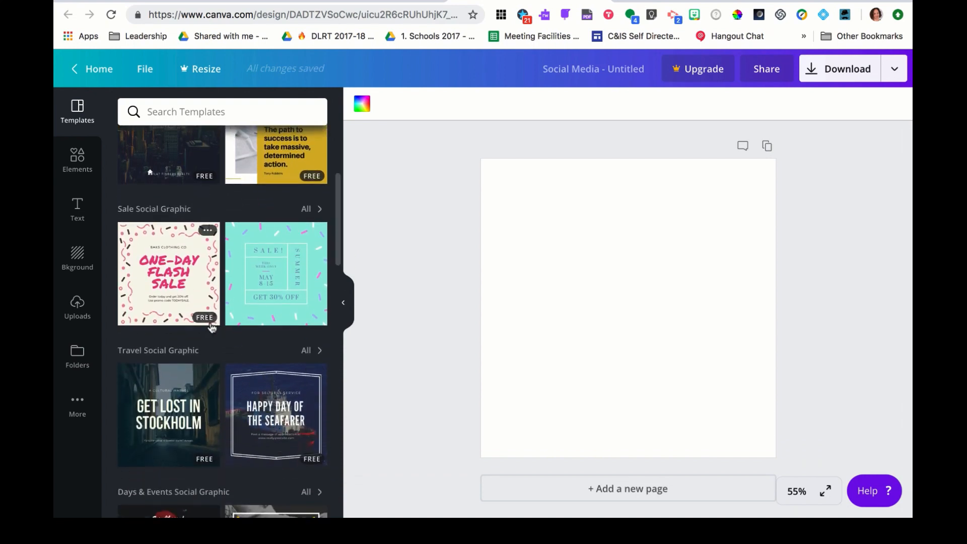
left_click(244, 314)
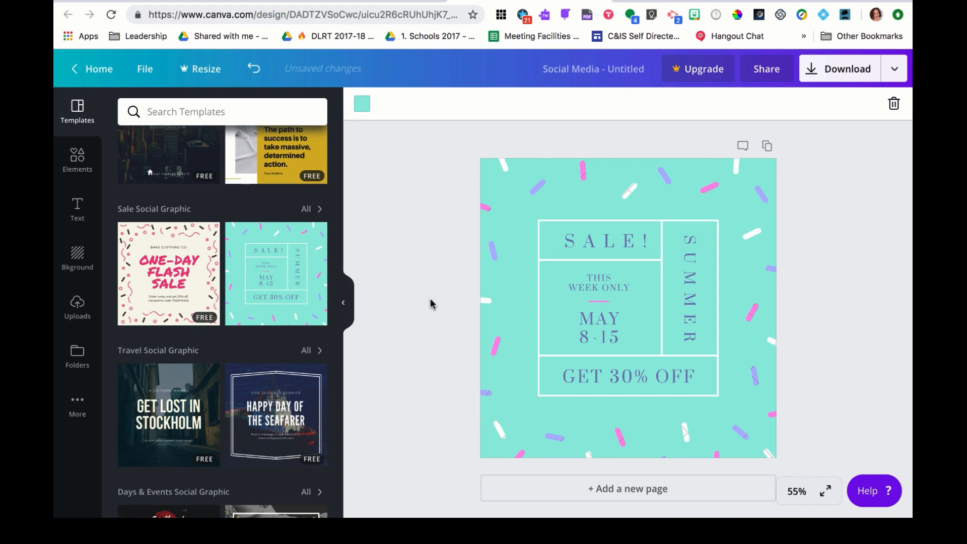
Browse the remaining template categories and apply the Black History quote template from All results.
scroll(288, 378, "down", 3)
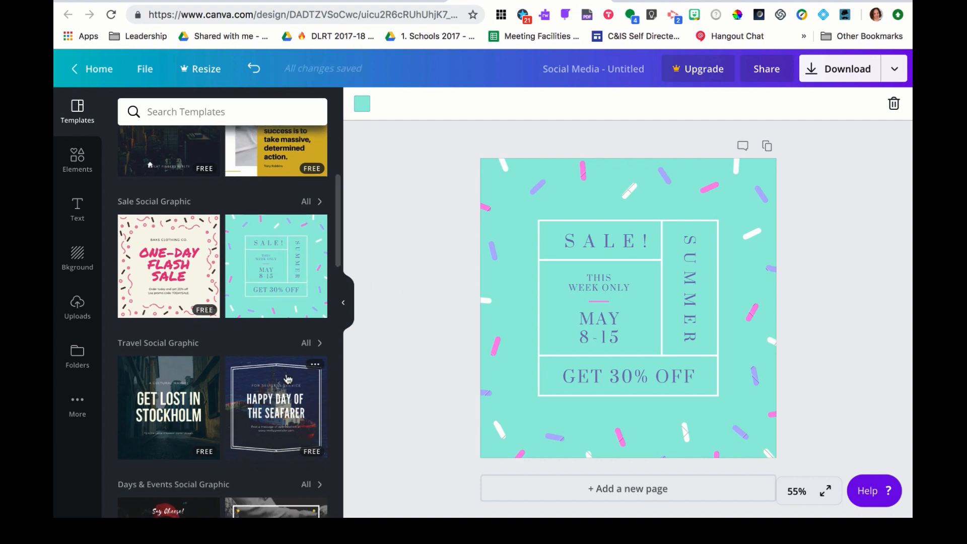
scroll(288, 378, "down", 8)
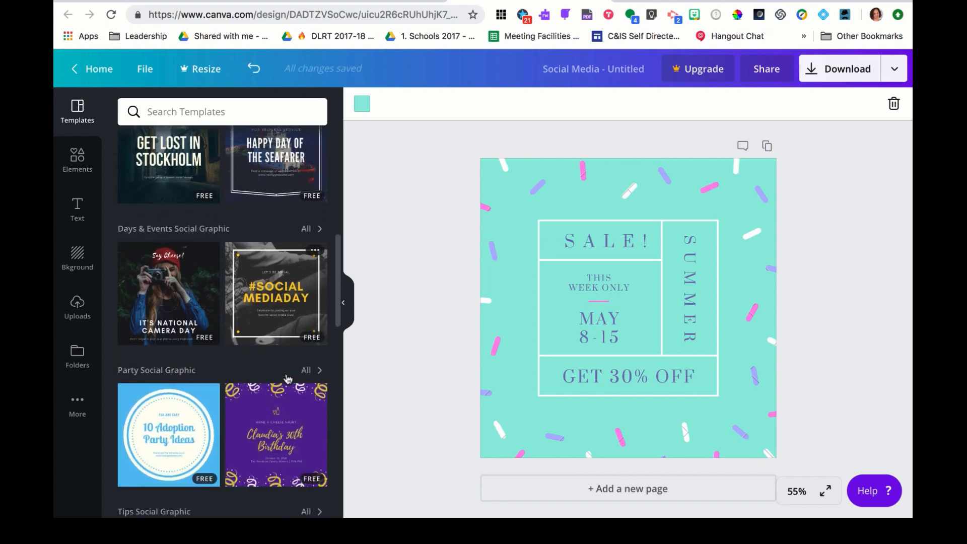
scroll(288, 378, "down", 10)
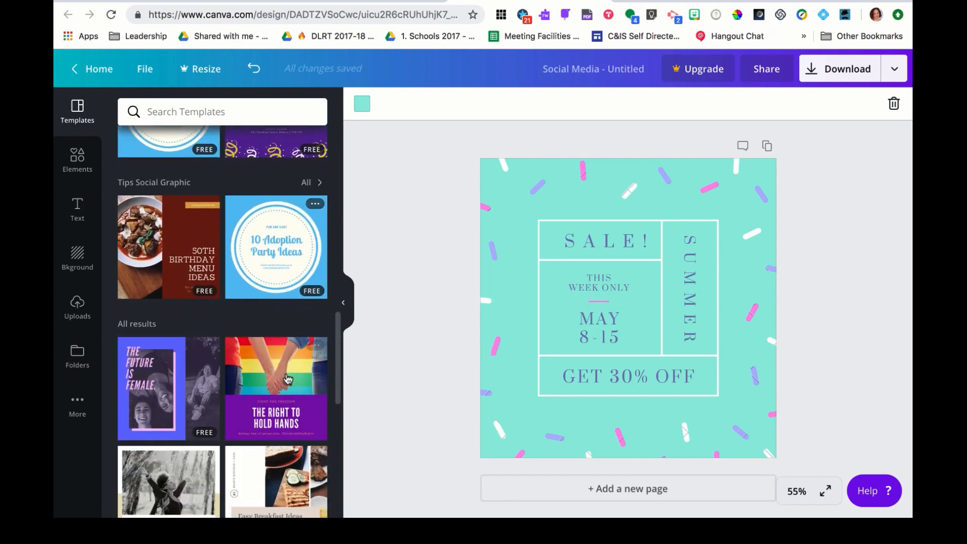
scroll(287, 379, "down", 1)
left_click(188, 407)
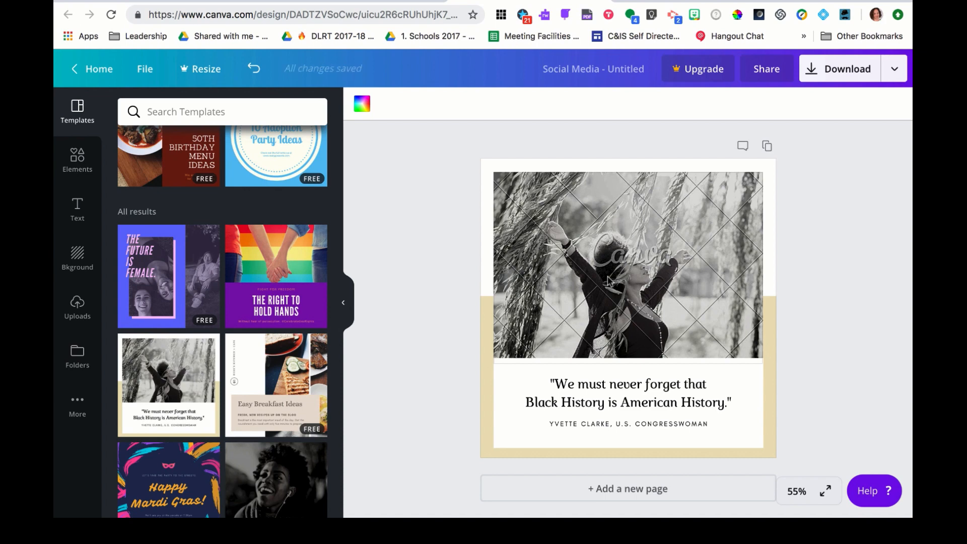
Apply the Quote Social Graphic template that reads "The path to success is to take massive, determined action.".
scroll(257, 291, "up", 5)
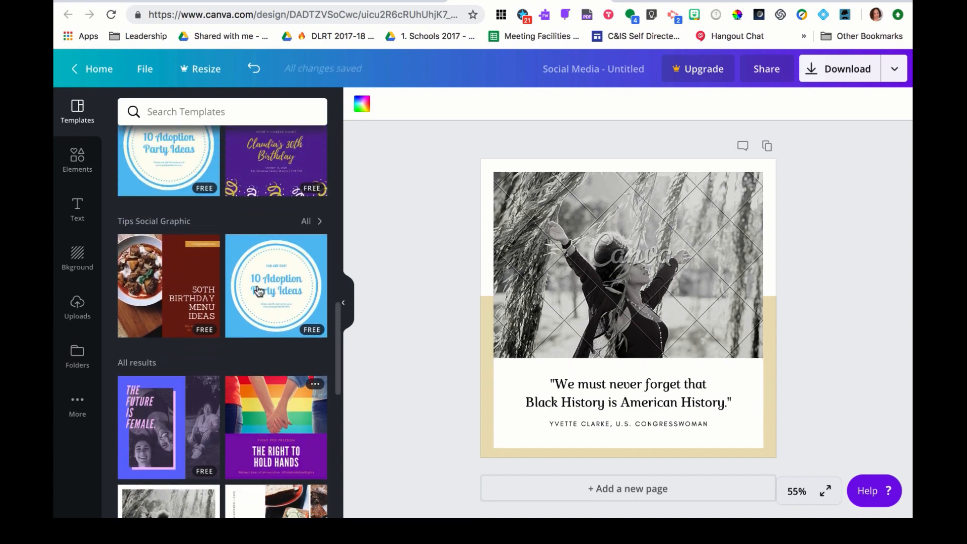
scroll(258, 291, "up", 5)
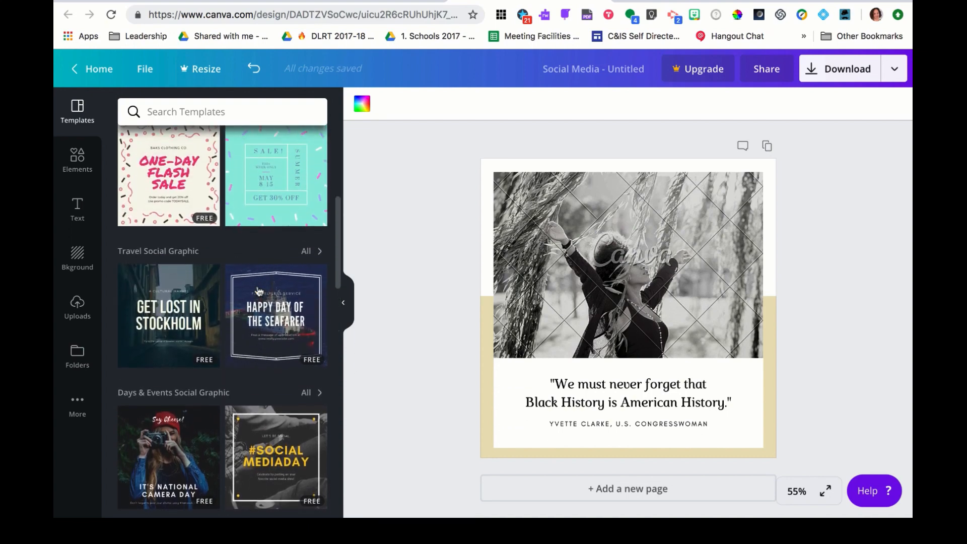
scroll(258, 291, "up", 3)
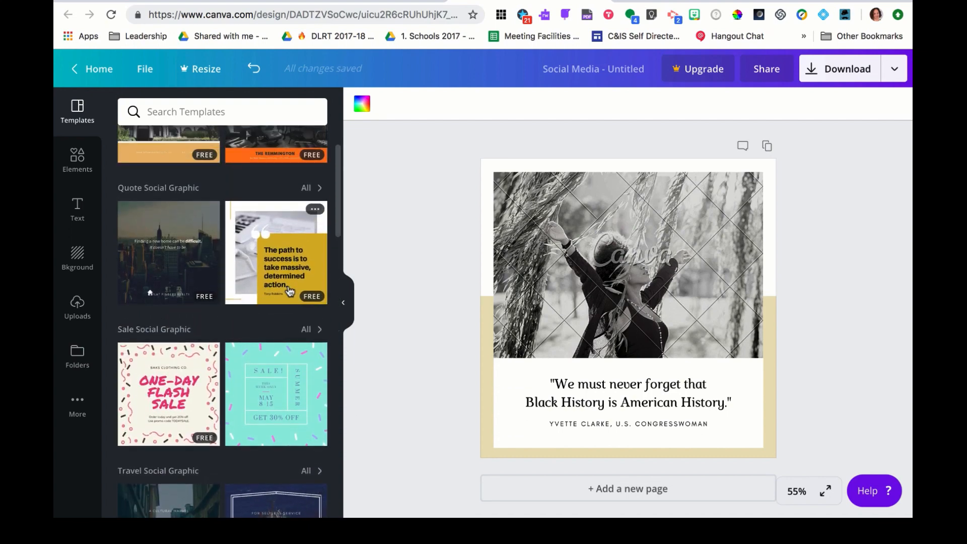
left_click(289, 295)
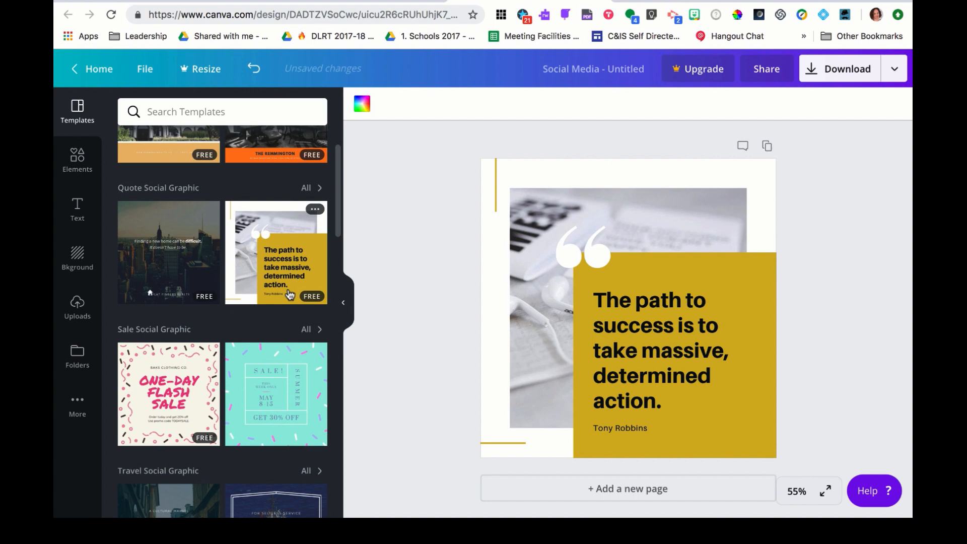
Recolor the gold box behind the quote with the dark teal brand color.
left_click(601, 454)
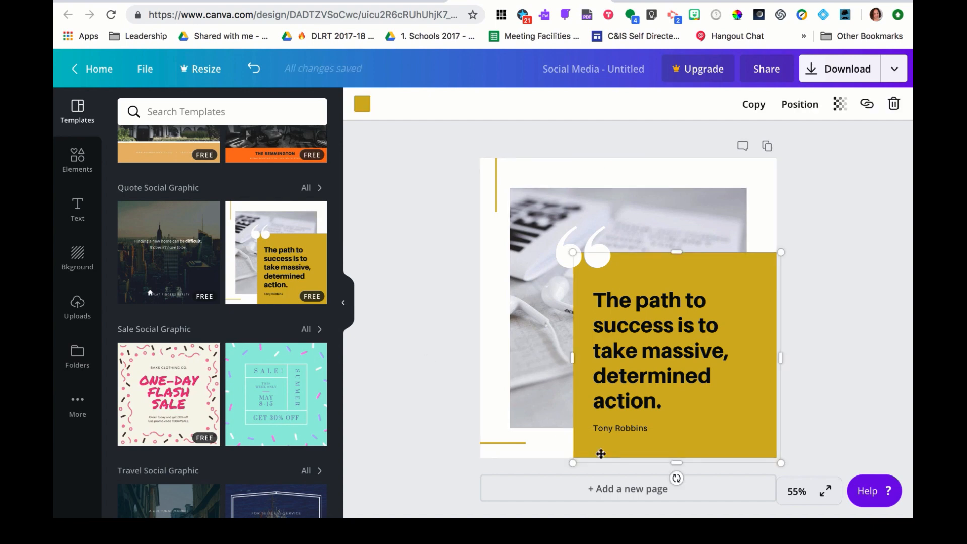
left_click(362, 105)
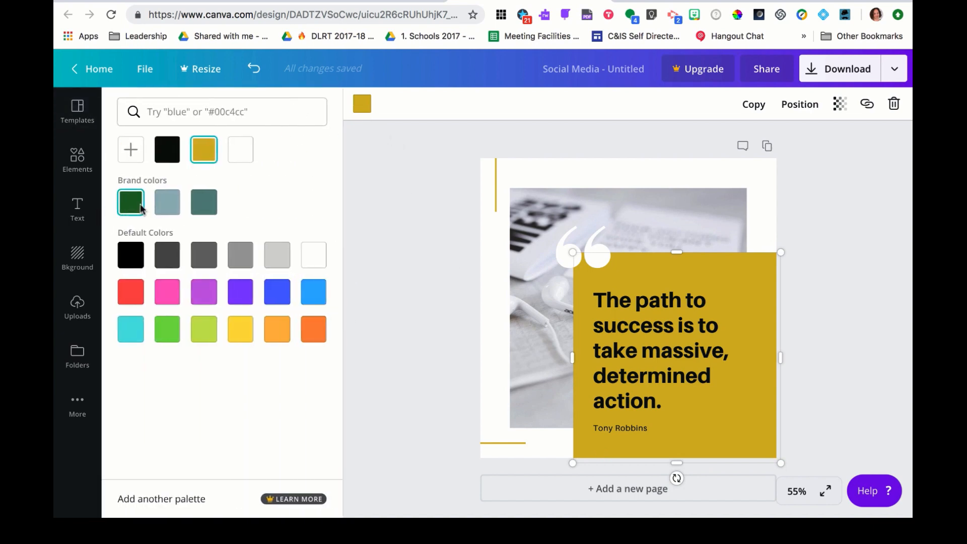
left_click(211, 209)
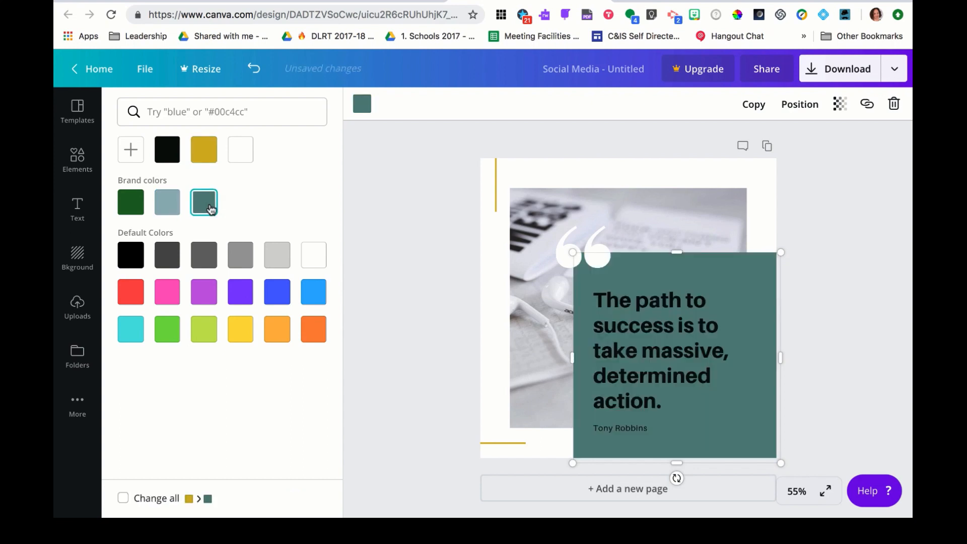
Select the template's background photo and upload screen.jpg from the Downloads folder to the image uploads.
left_click(520, 318)
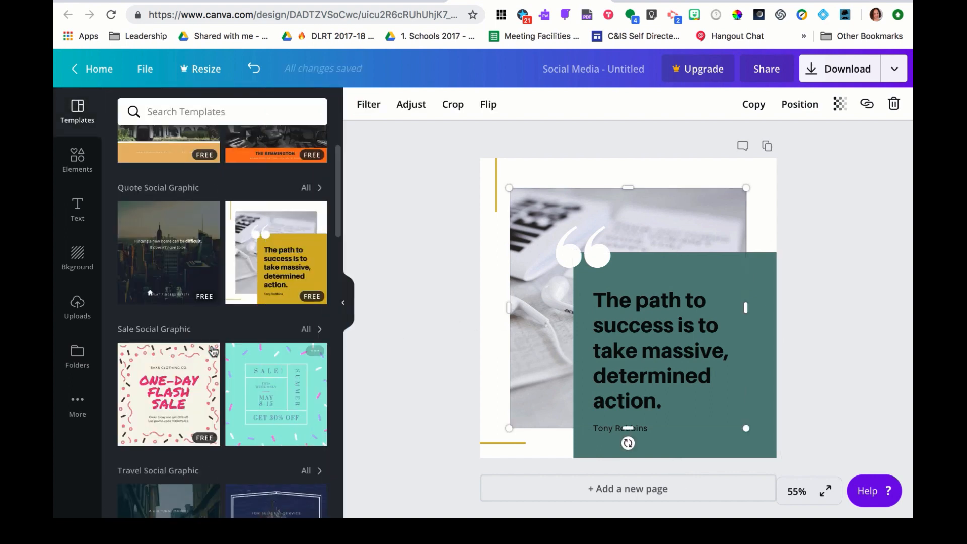
left_click(78, 315)
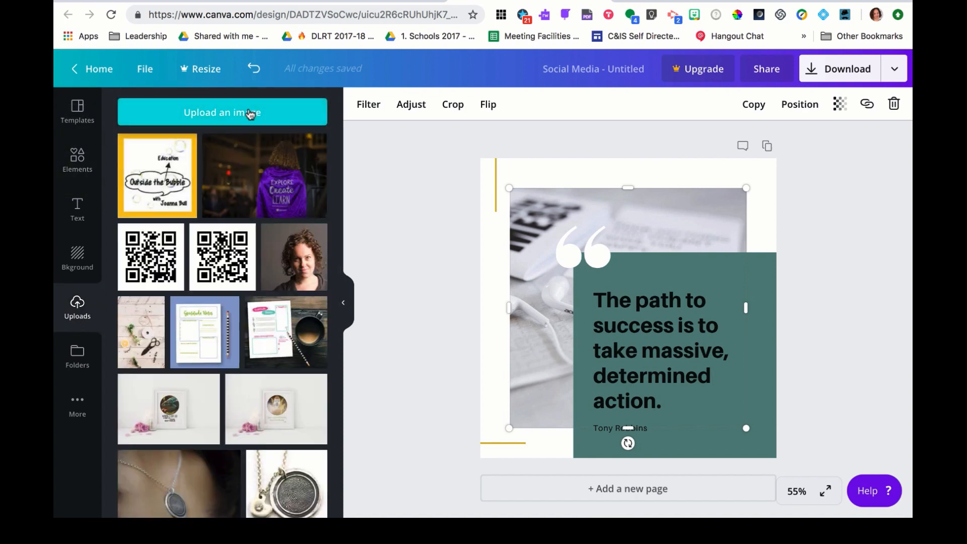
left_click(250, 110)
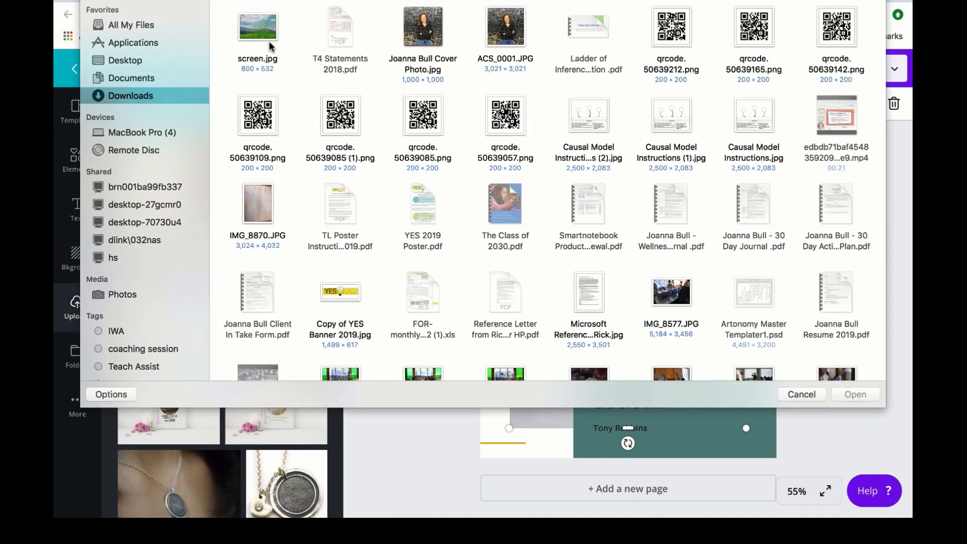
left_click(258, 25)
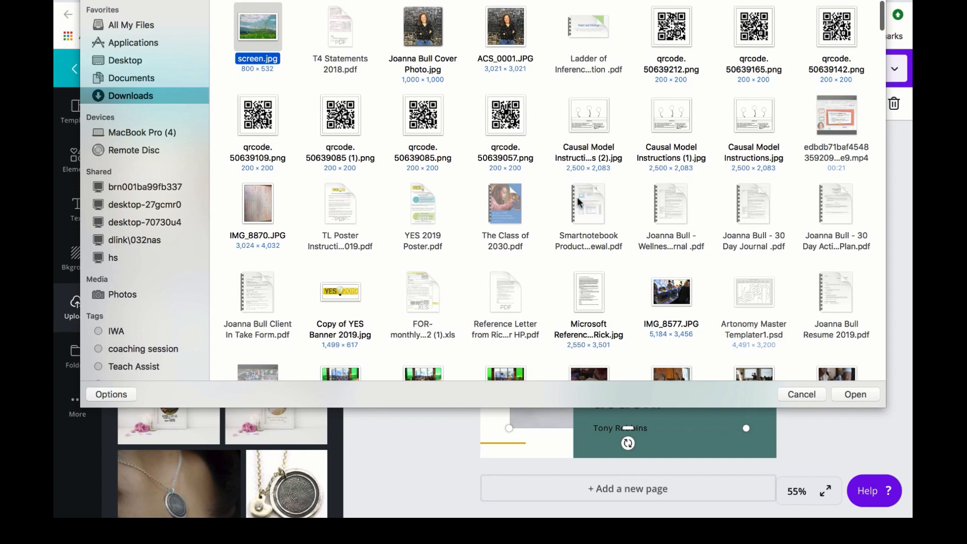
left_click(858, 394)
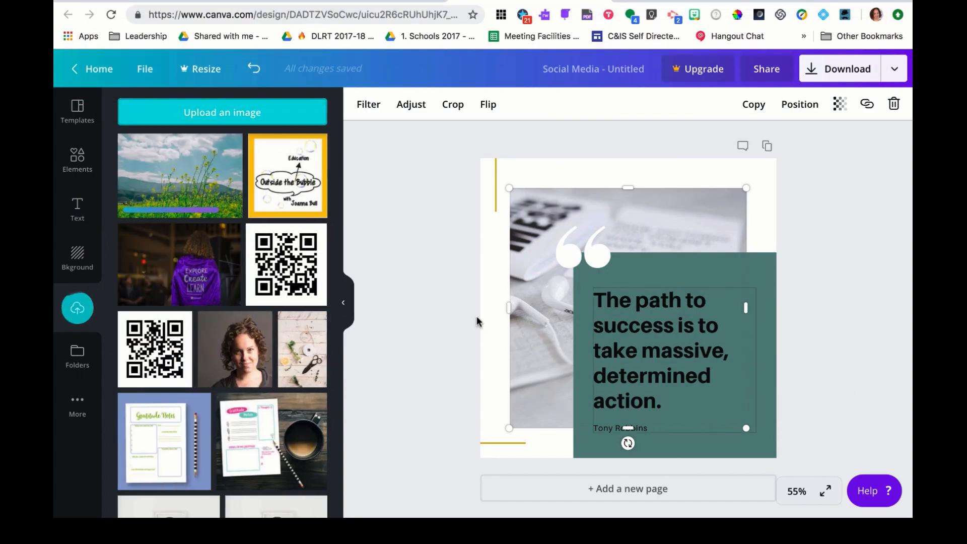
Place the uploaded wildflower landscape photo on the design and enlarge it to cover the template's original photo.
left_click(204, 188)
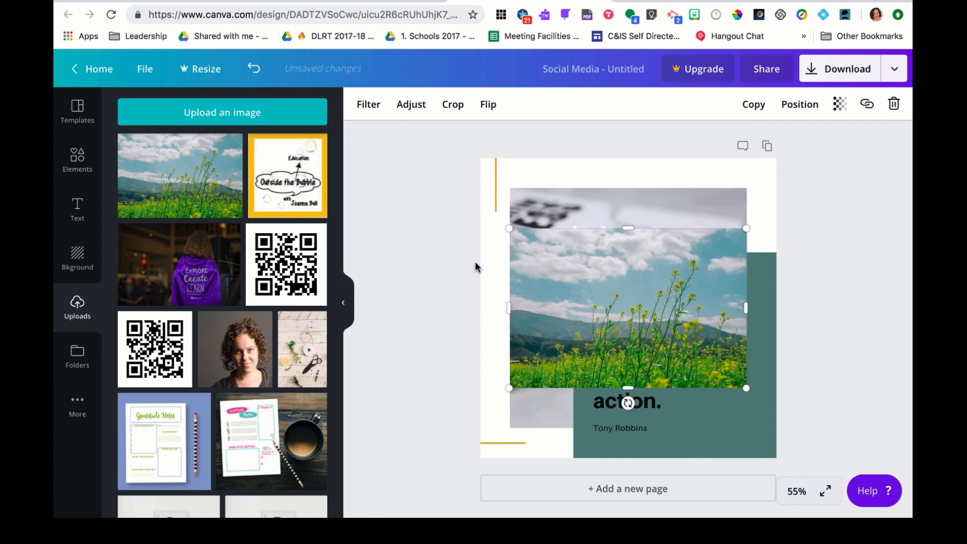
left_click_drag(544, 272, 544, 232)
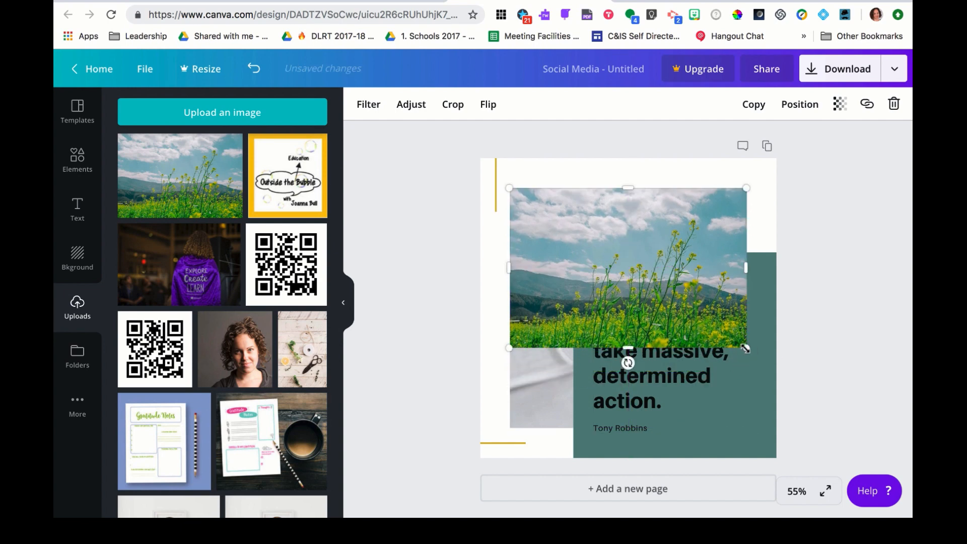
left_click_drag(745, 348, 878, 410)
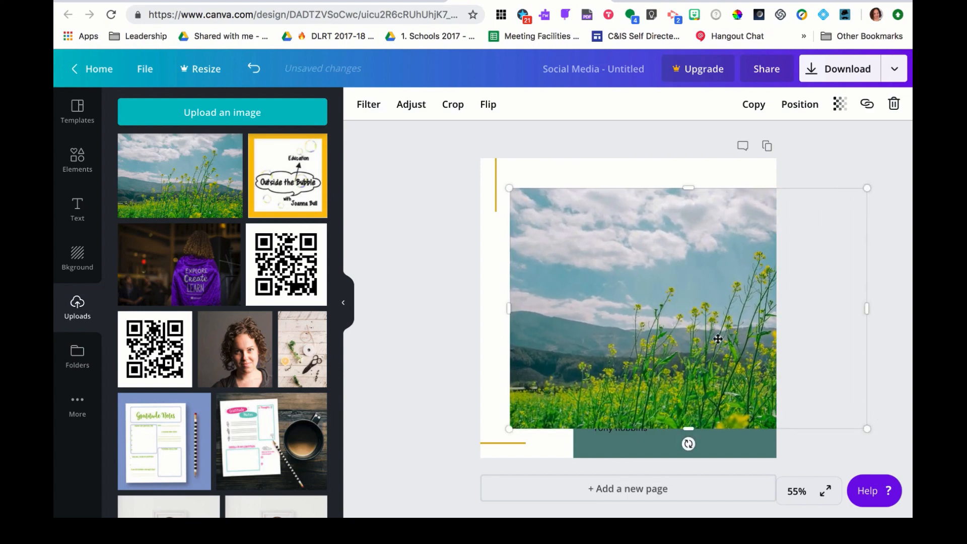
Arrange the landscape photo behind the quote text, quotation mark and teal box, one layer above the original photo.
left_click(804, 106)
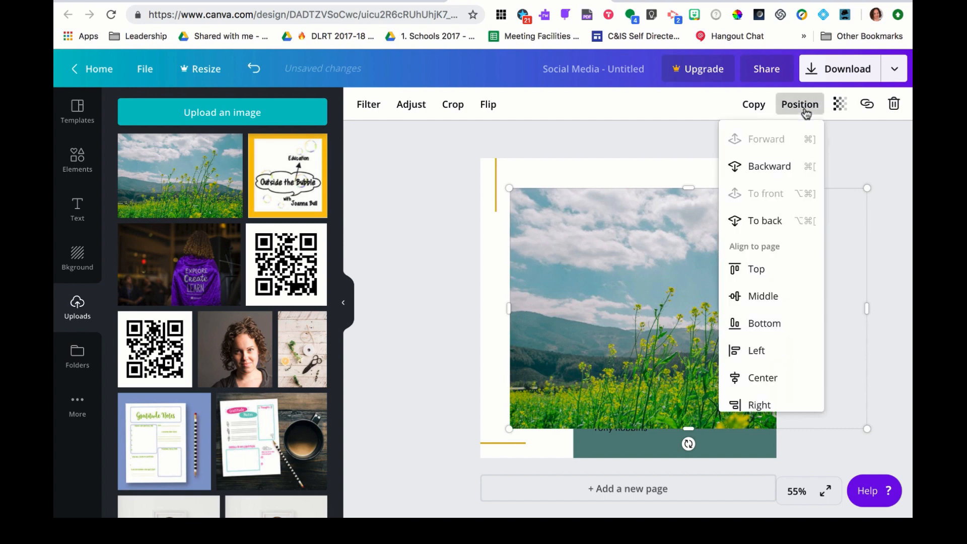
left_click(777, 171)
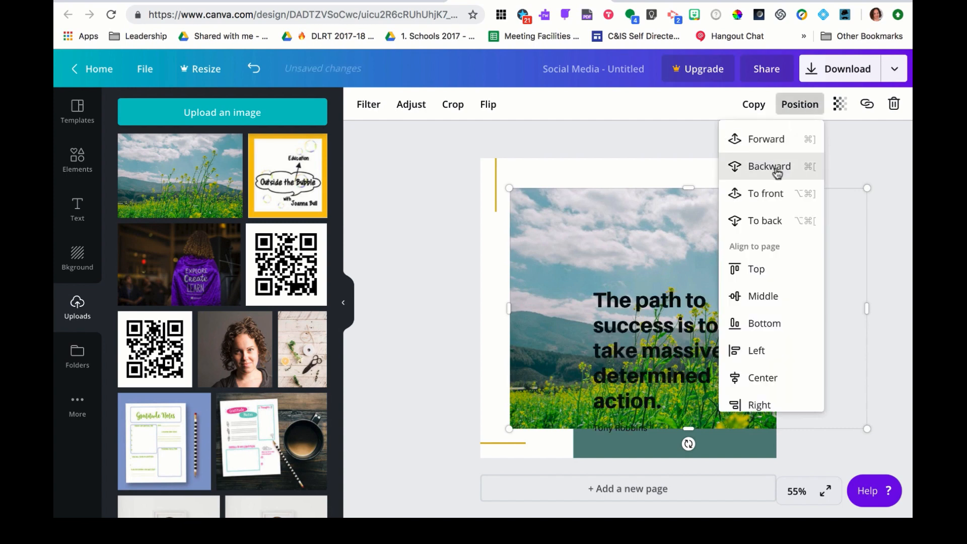
left_click(777, 171)
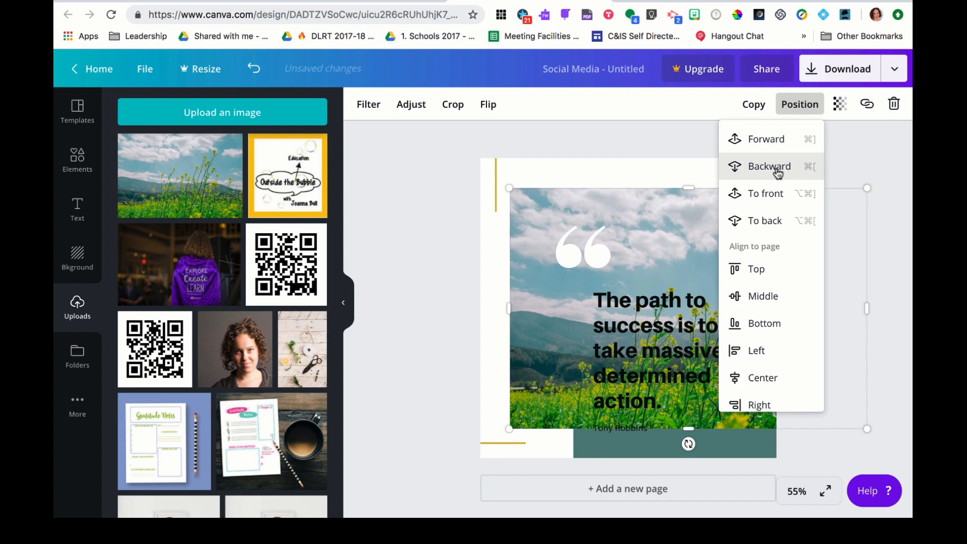
left_click(777, 171)
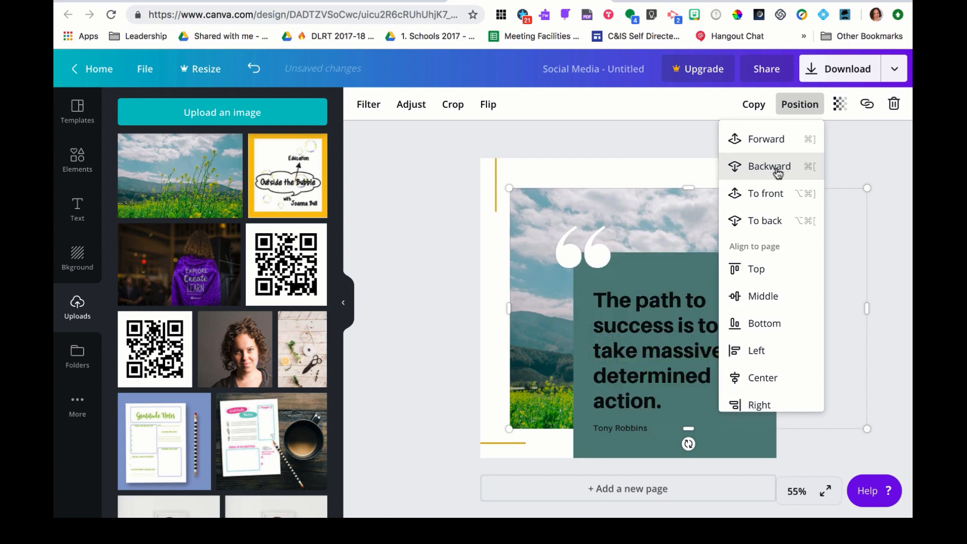
left_click(777, 171)
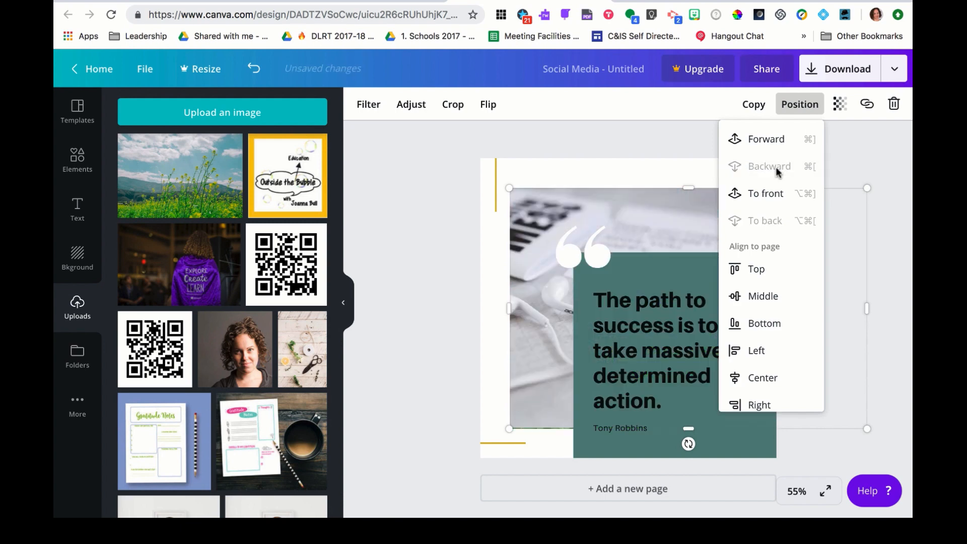
left_click(777, 138)
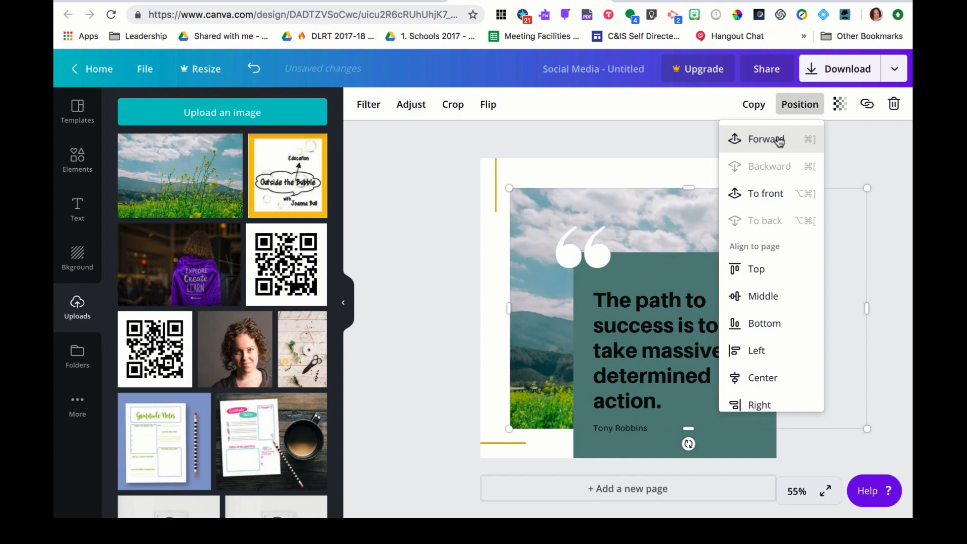
left_click(876, 165)
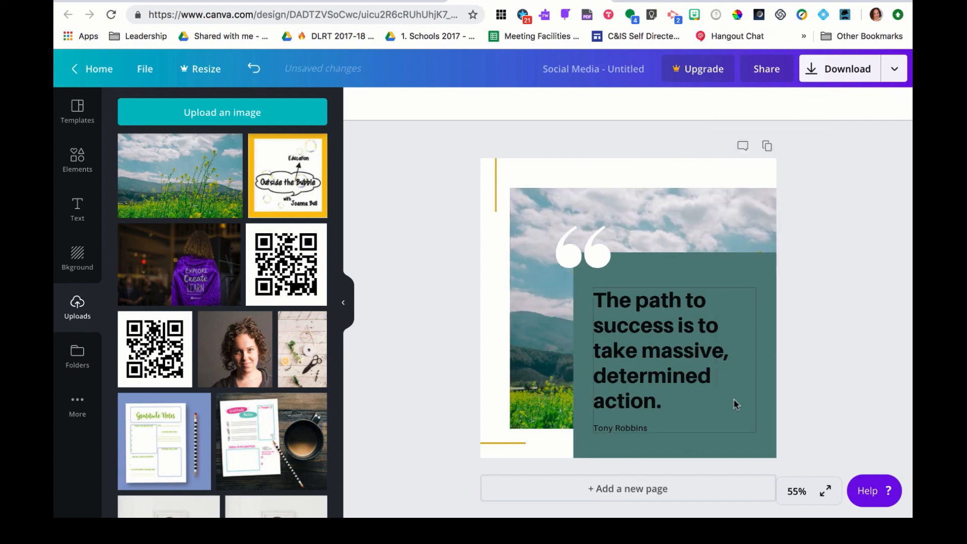
Recolor the vertical and horizontal gold accent lines with the dark green brand color.
left_click(496, 204)
left_click(362, 103)
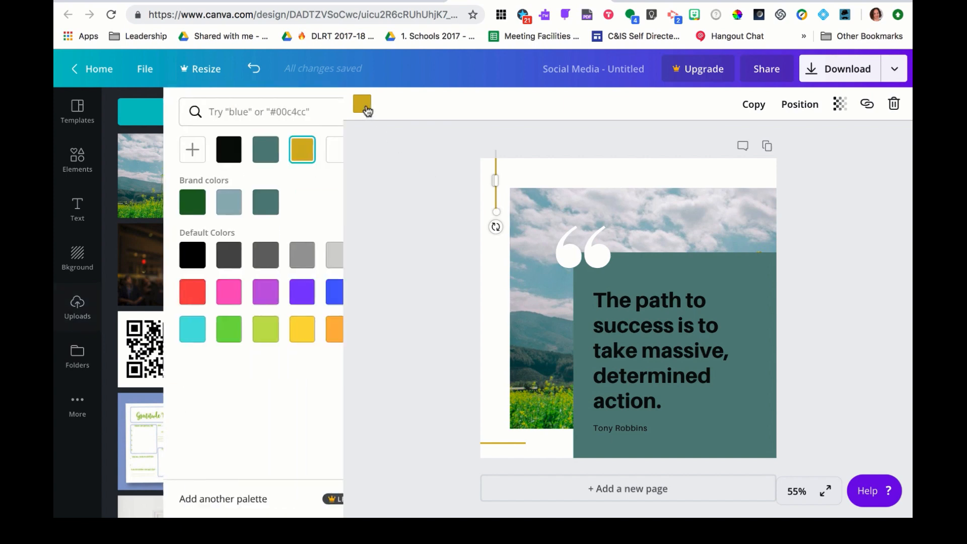
left_click(131, 204)
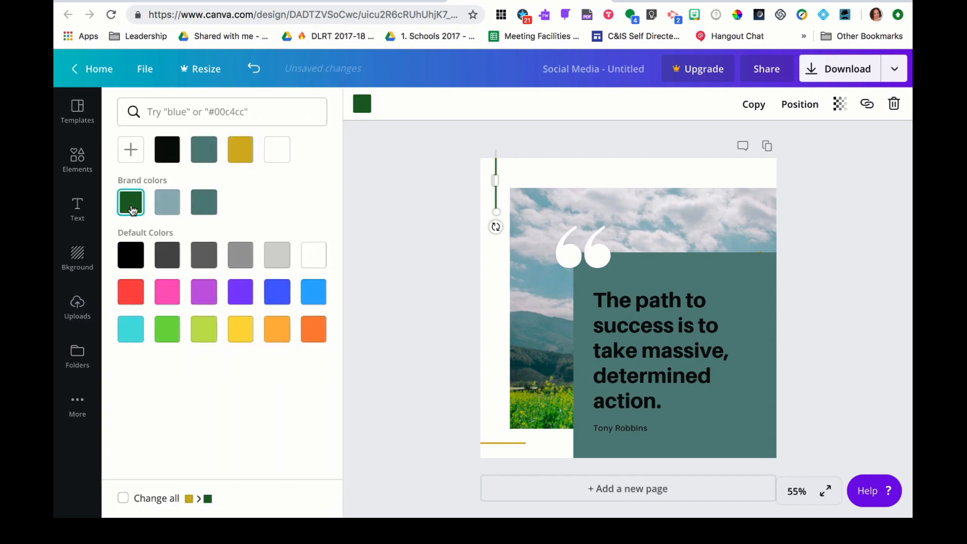
left_click(501, 443)
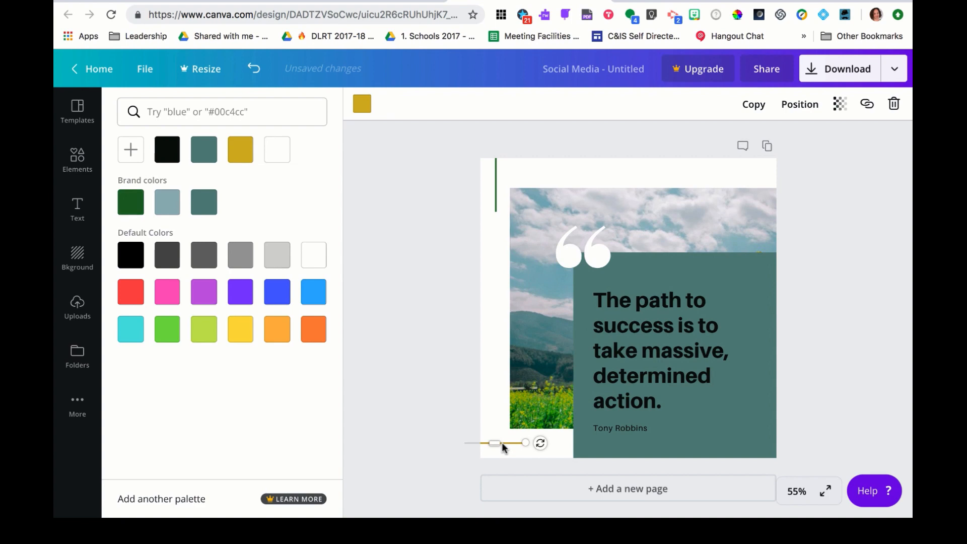
left_click(131, 202)
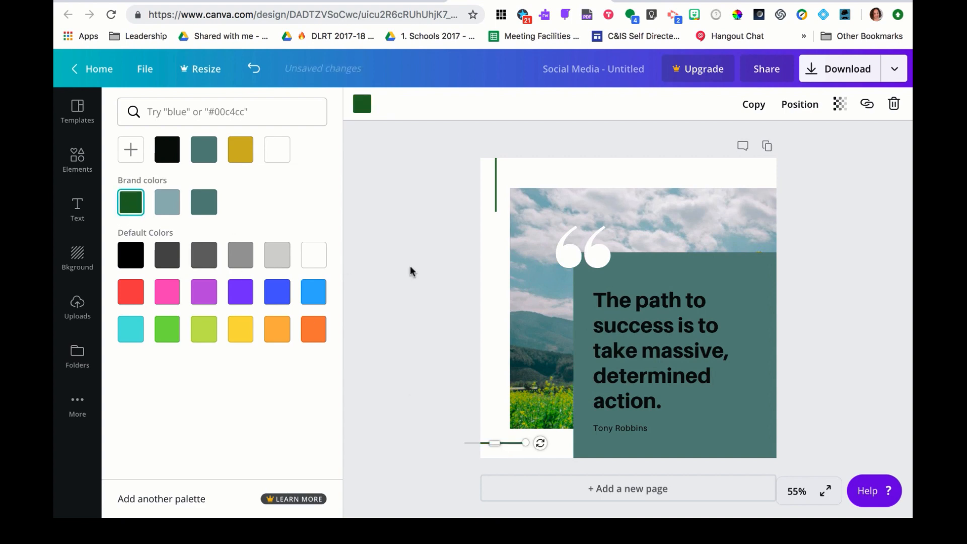
Recolor the quotation mark with the dark green brand color and the quote box with the light blue-gray brand color.
left_click(571, 265)
left_click(132, 204)
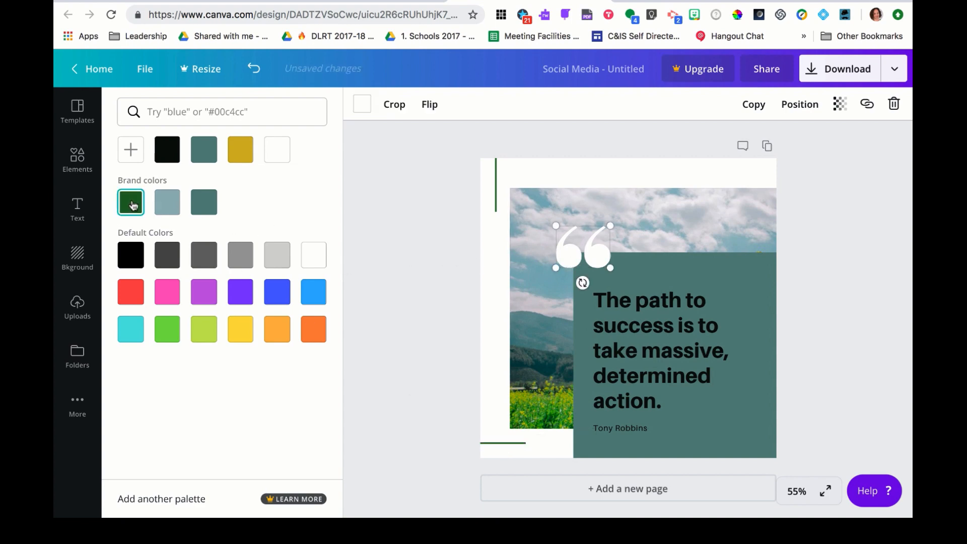
left_click(762, 447)
left_click(167, 202)
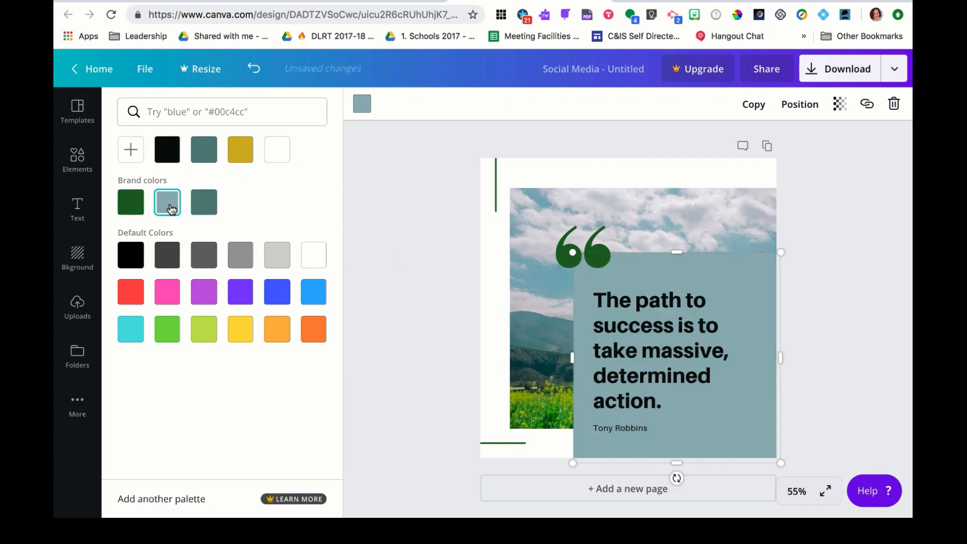
left_click(521, 276)
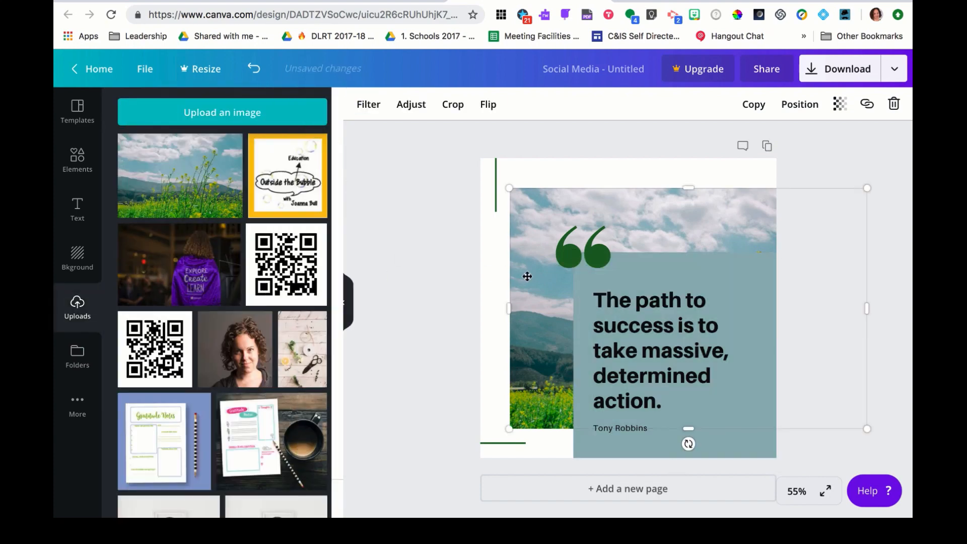
left_click(804, 158)
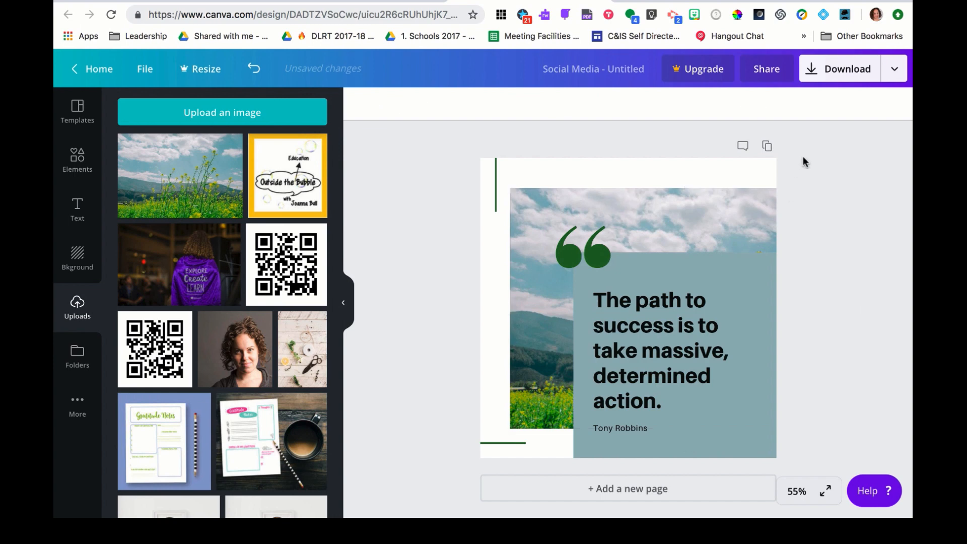
Select the full quote text and view the brand fonts available for it.
left_click(637, 423)
left_click(638, 427)
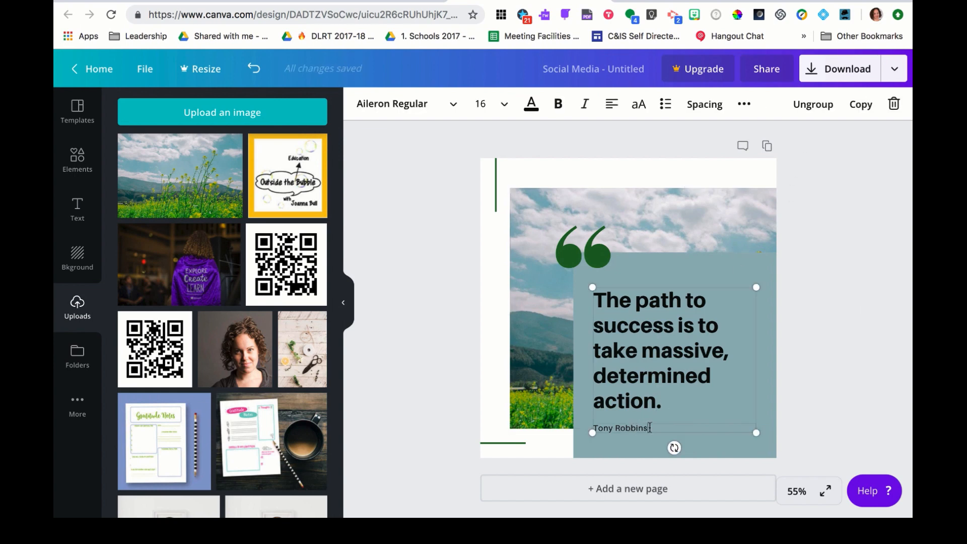
left_click(637, 401)
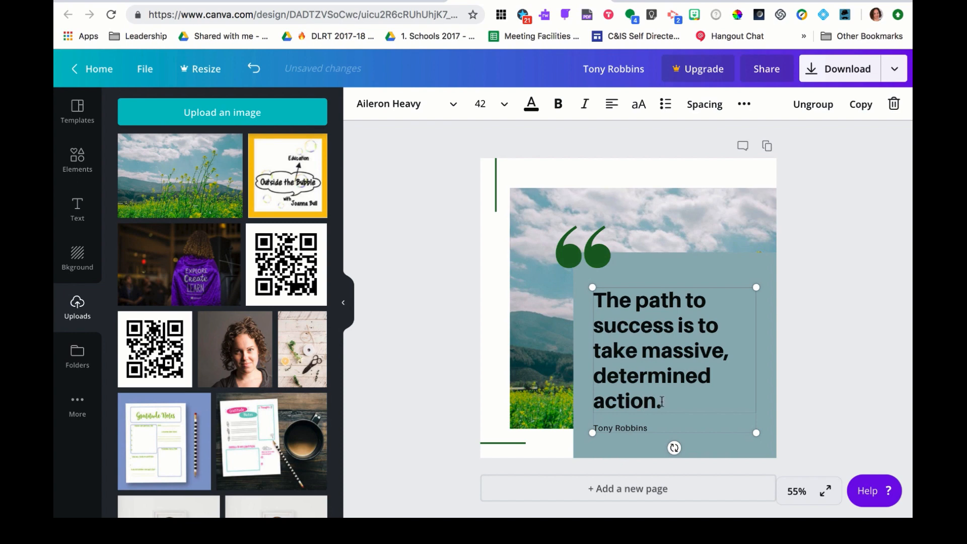
left_click_drag(662, 400, 609, 312)
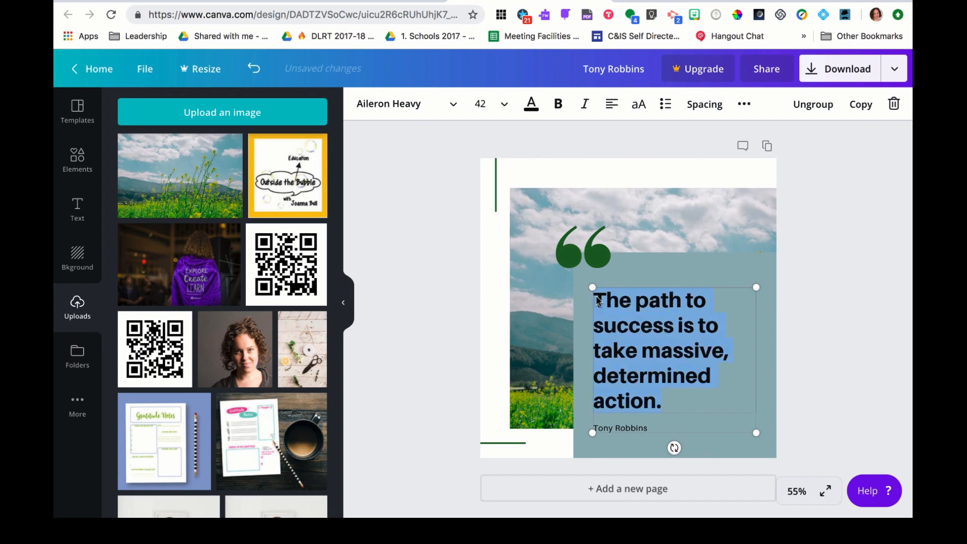
left_click(455, 110)
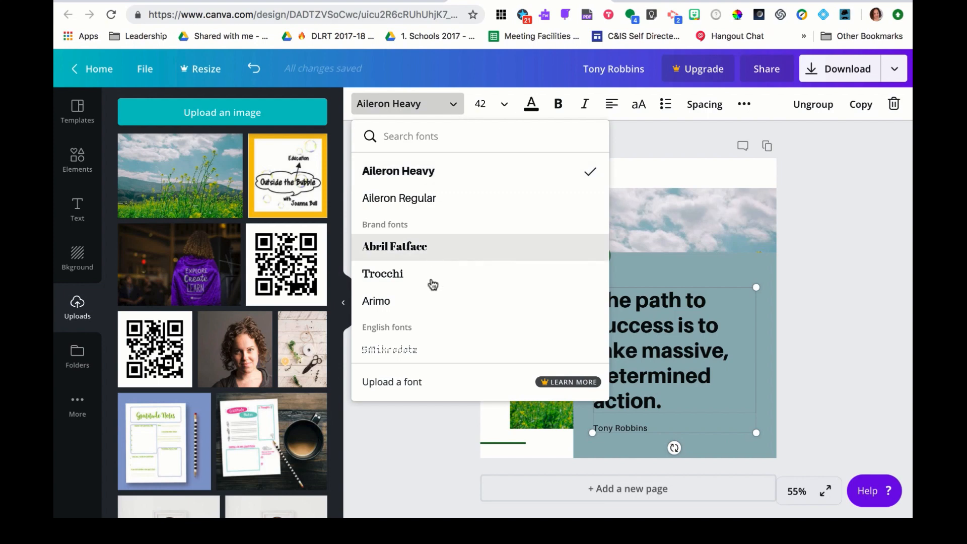
left_click(435, 439)
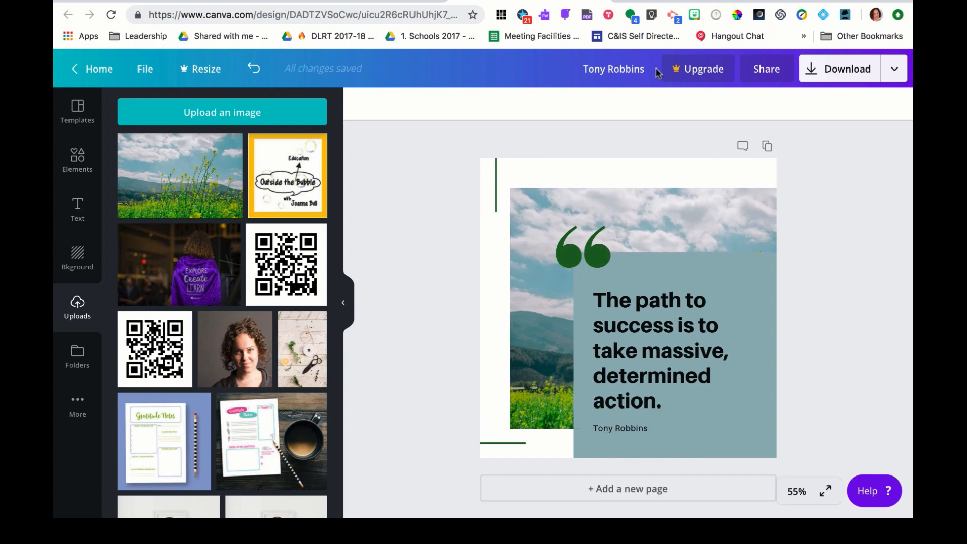
Rename the design "New Template".
left_click(634, 68)
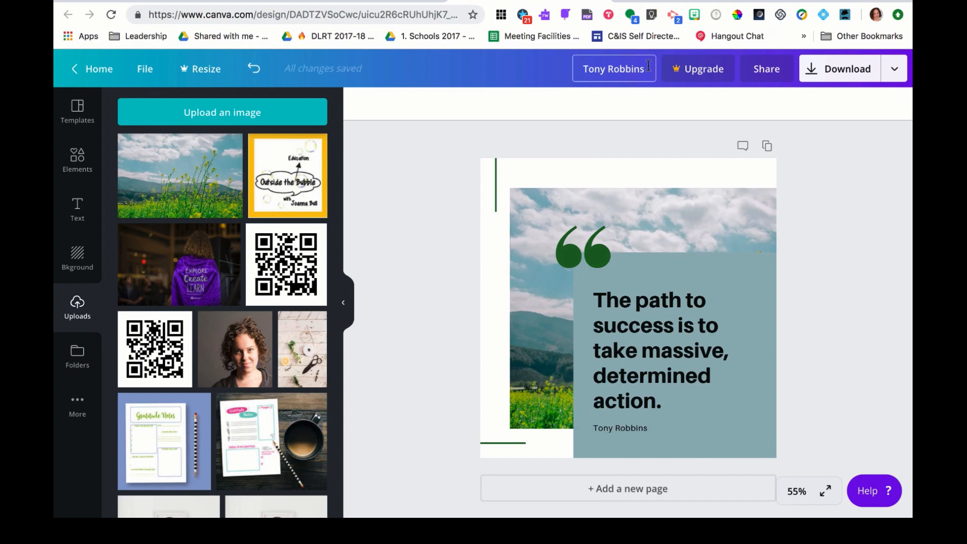
left_click_drag(648, 65, 579, 64)
type("New")
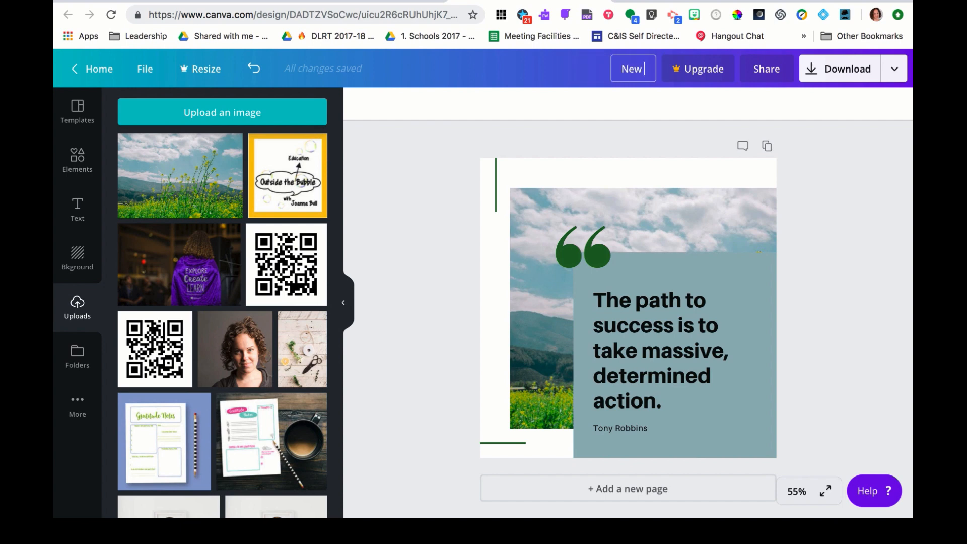
type(" Template")
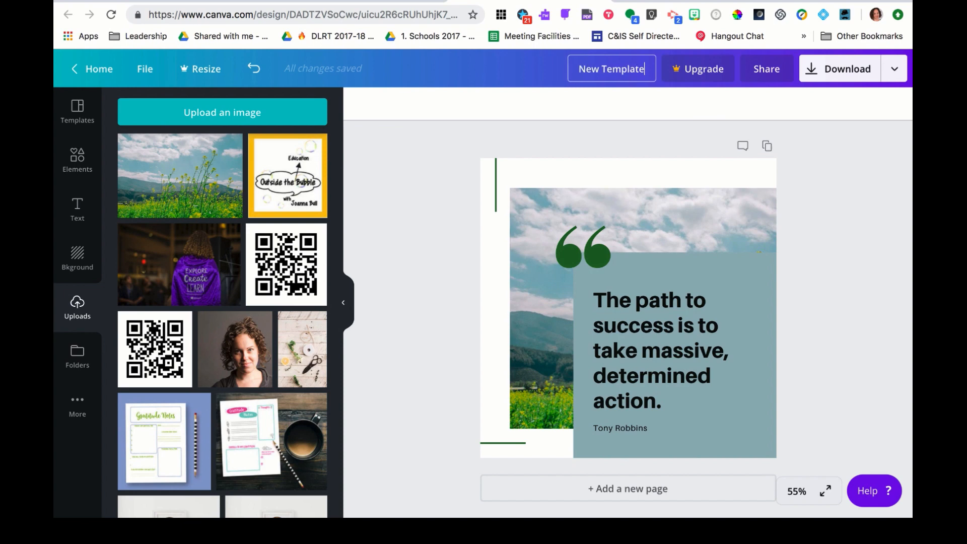
left_click(863, 152)
Review the design's sharing options, including the email invitation field and the edit or view permissions.
left_click(778, 73)
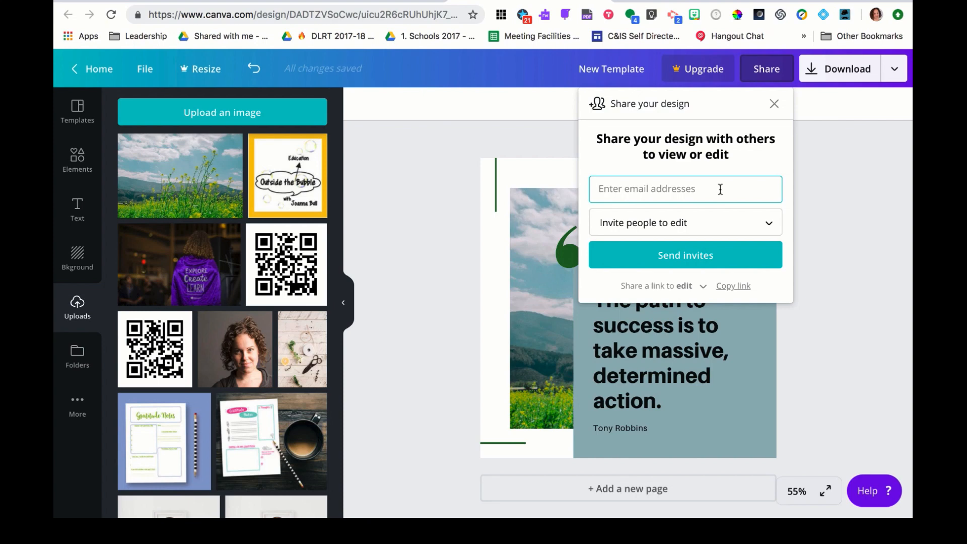
left_click(768, 224)
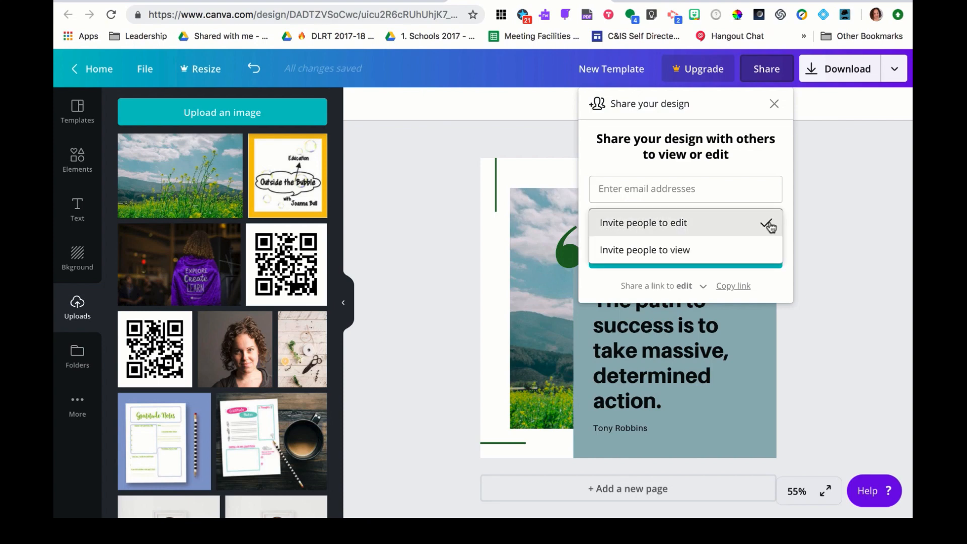
left_click(696, 229)
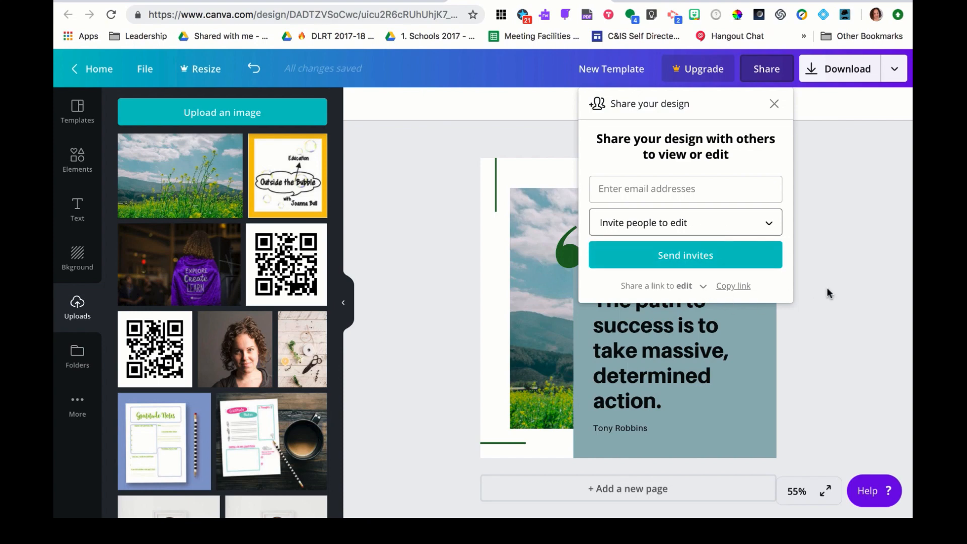
left_click(708, 184)
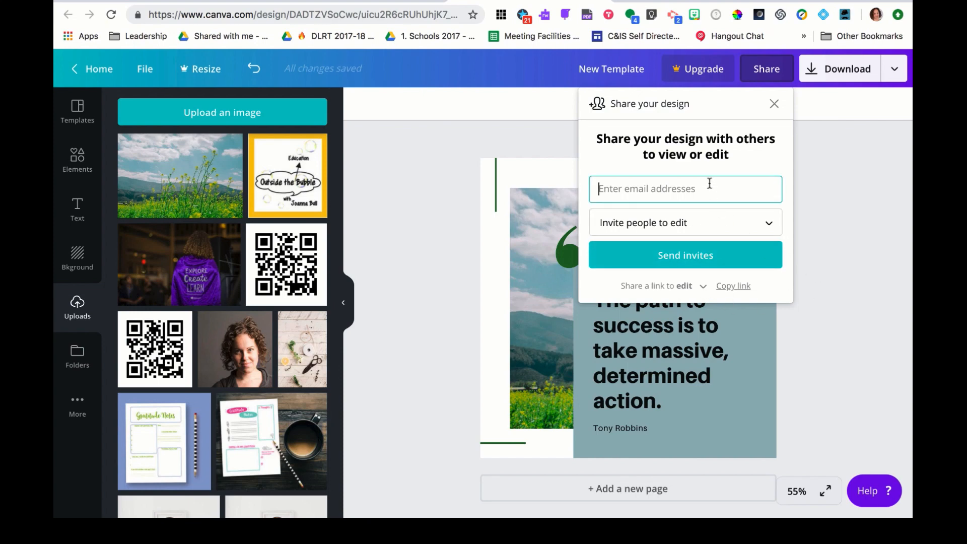
left_click(839, 185)
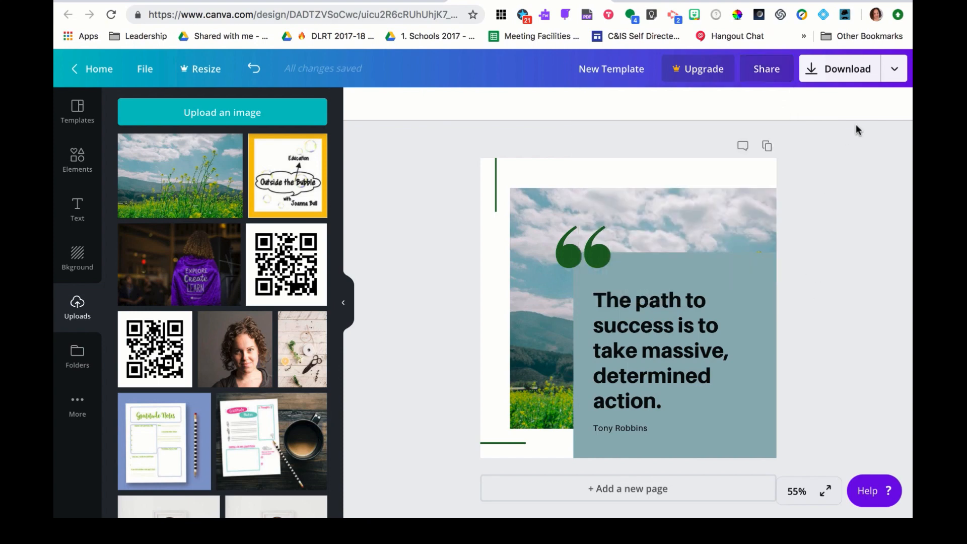
Open the design's download settings from the publish options and choose PNG as the file type.
left_click(895, 76)
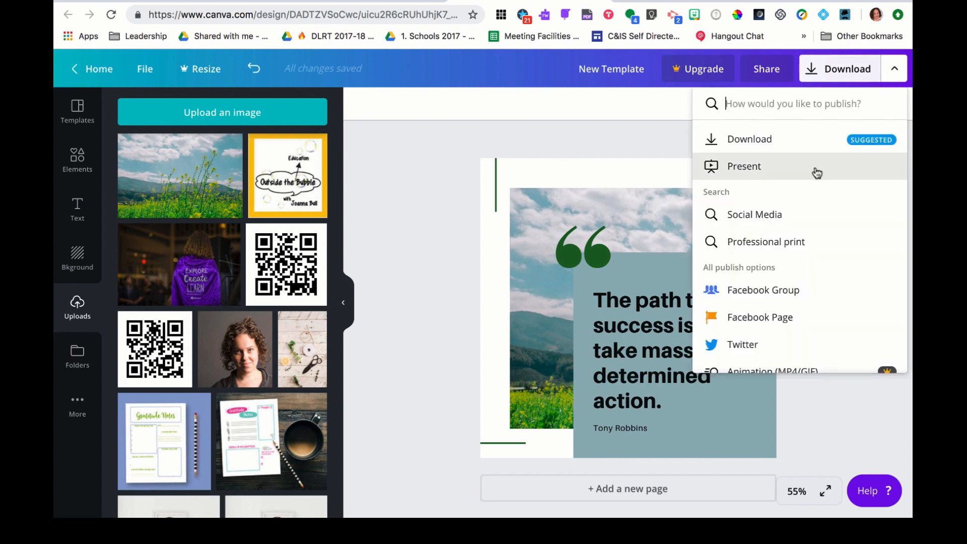
left_click(769, 141)
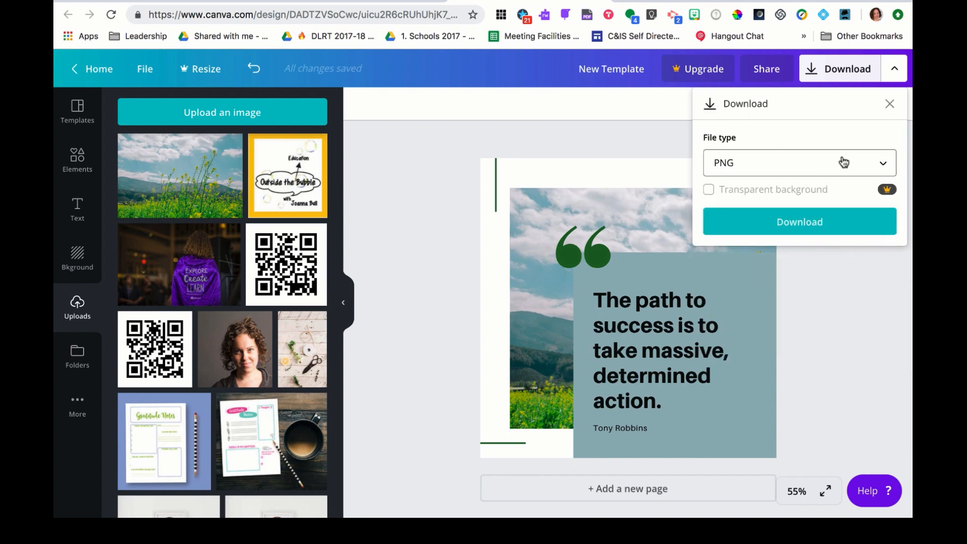
left_click(887, 164)
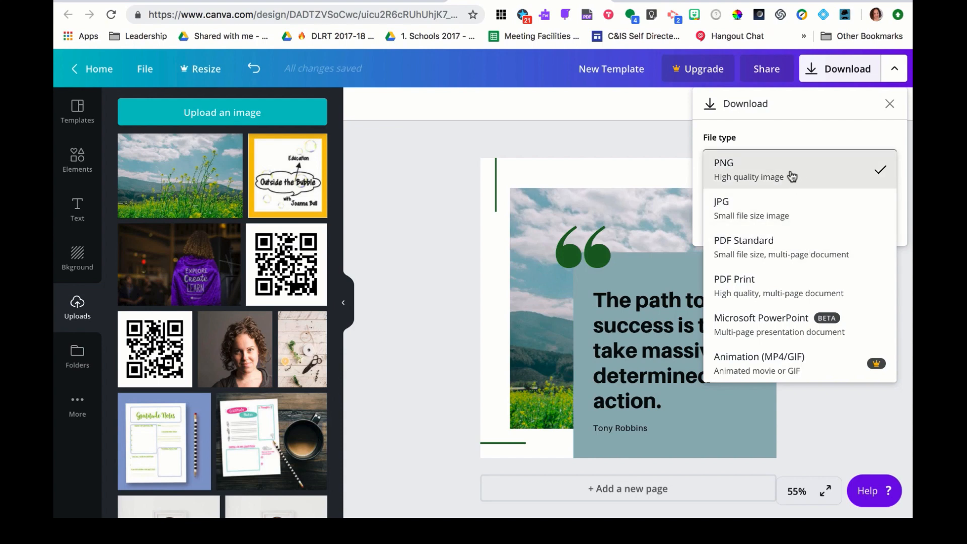
left_click(745, 177)
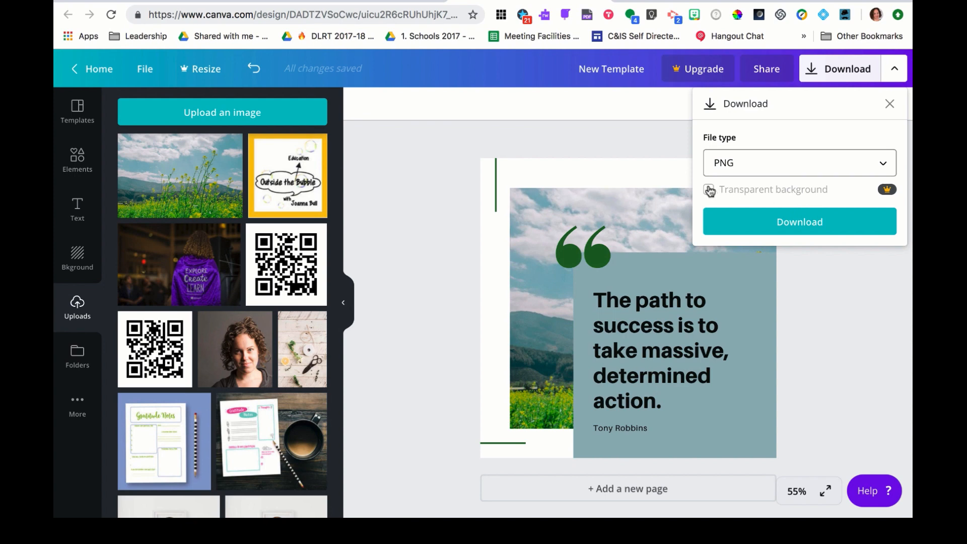
Review the file types available for downloading the design, keeping PNG, and close the download settings.
left_click(885, 166)
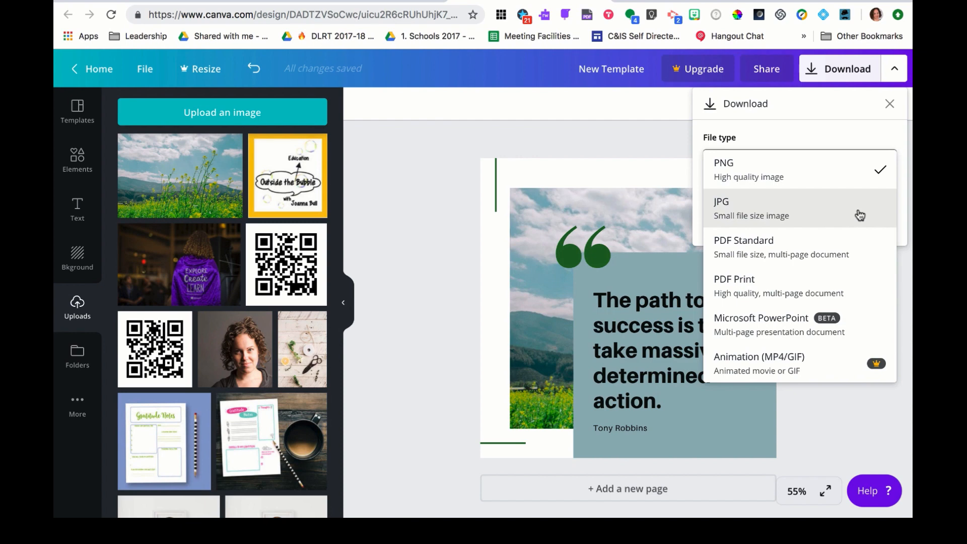
left_click(902, 144)
left_click(902, 273)
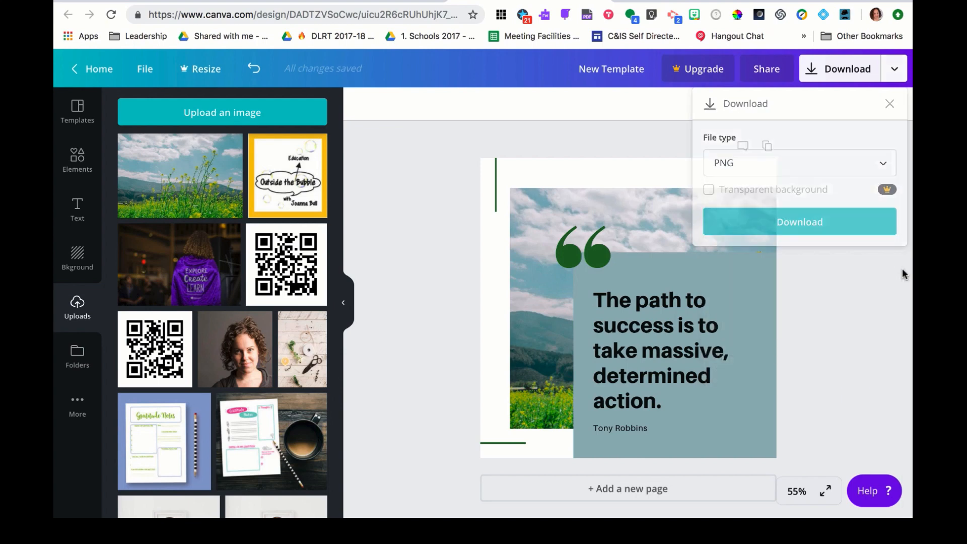
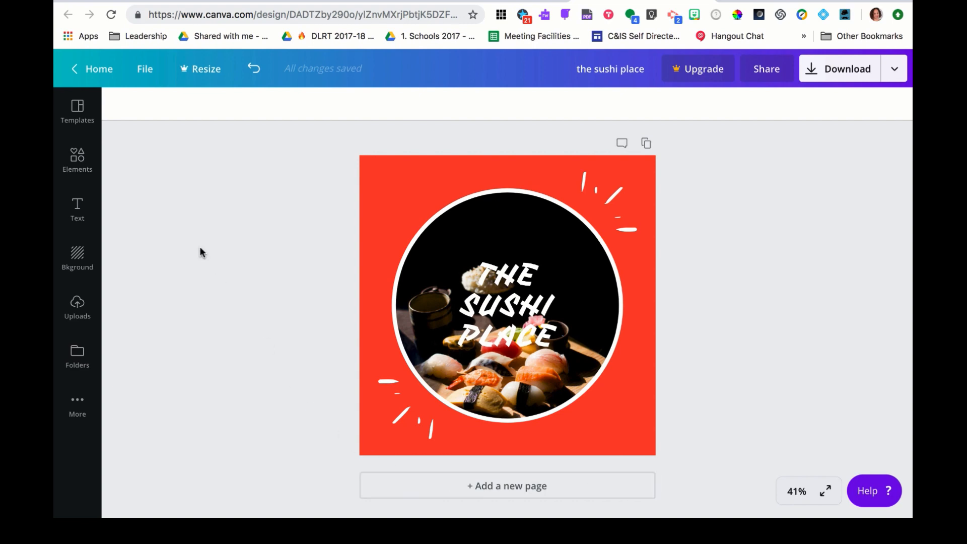
Examine the elements library across the all, photos and graphics categories, including its shapes, lines, charts and illustrations.
left_click(83, 162)
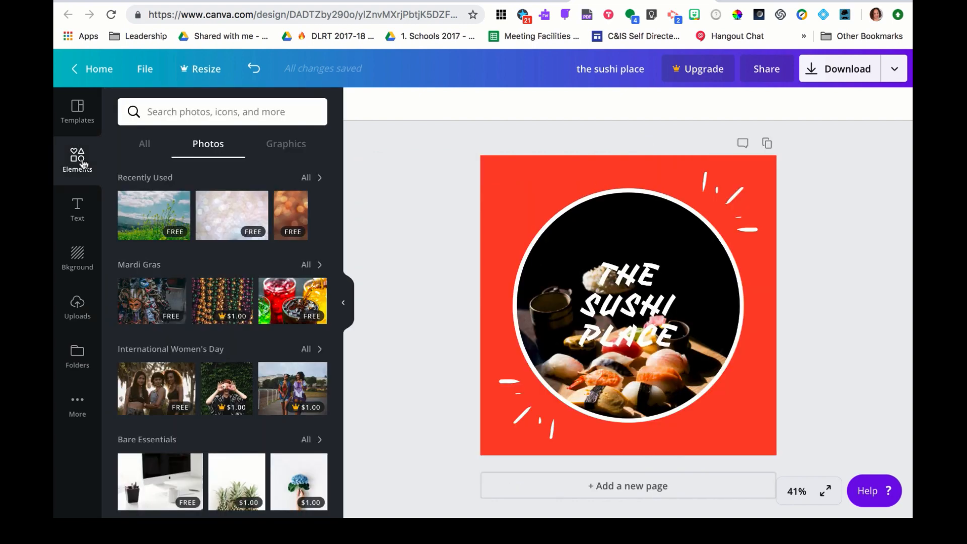
left_click(145, 144)
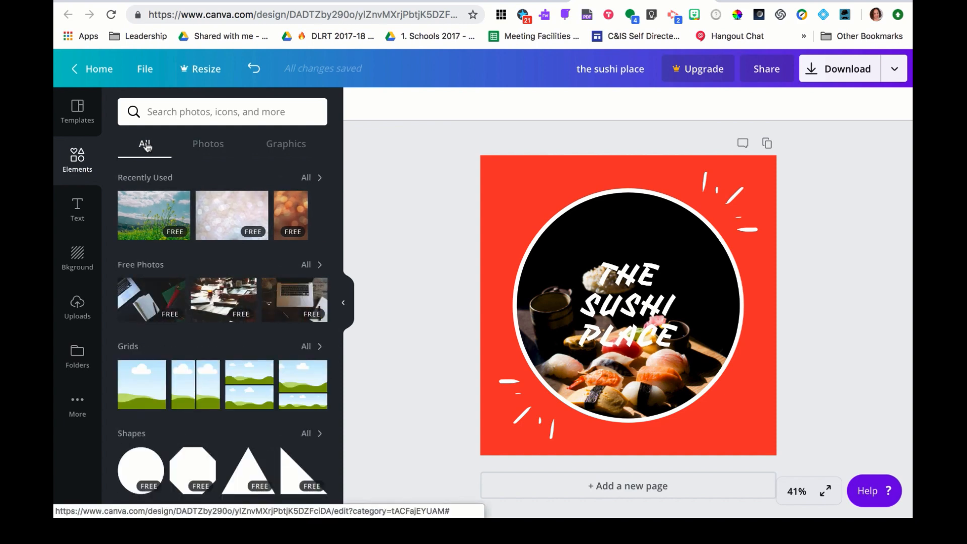
left_click(208, 146)
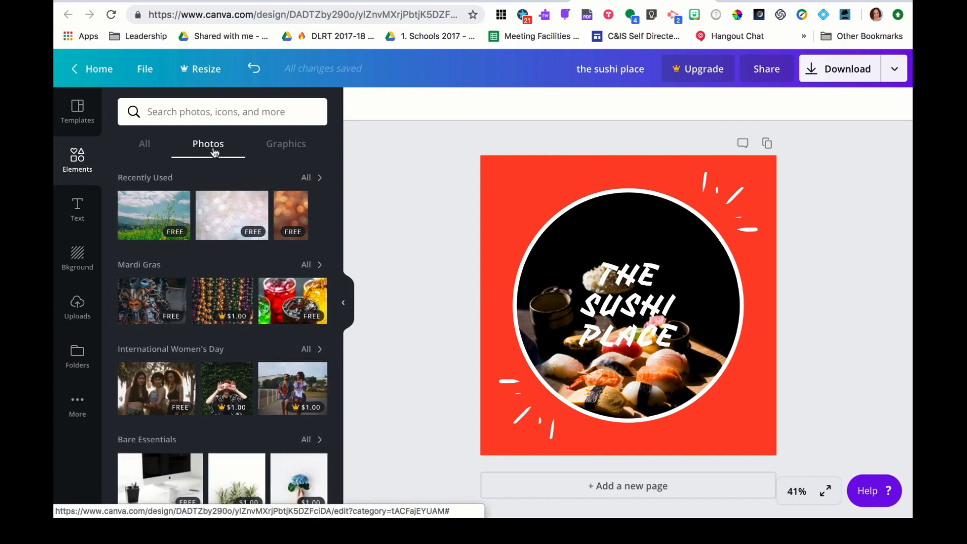
left_click(280, 151)
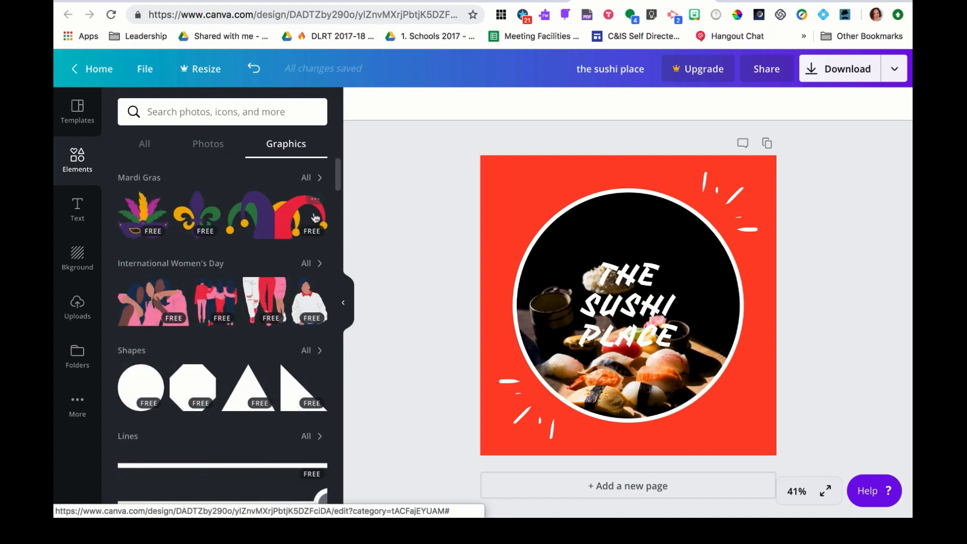
scroll(276, 361, "down", 5)
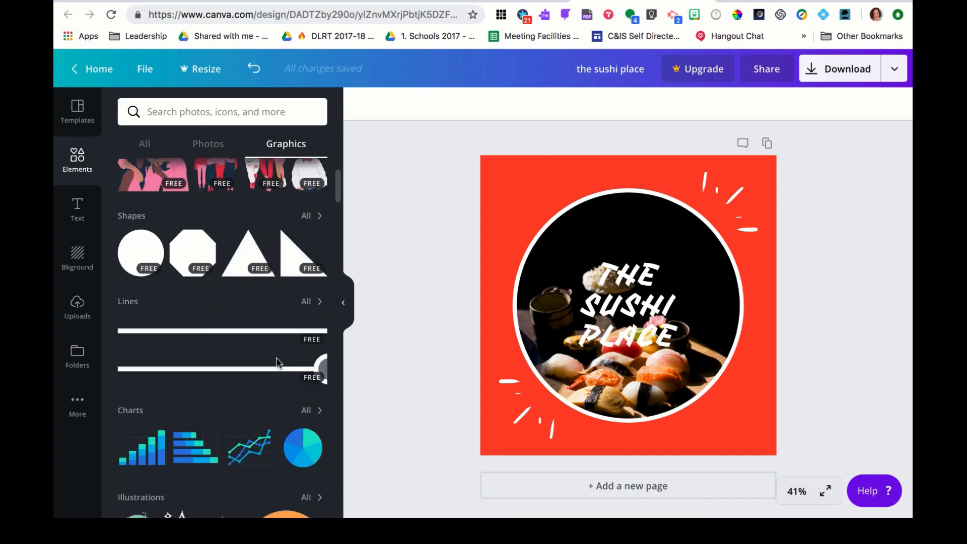
scroll(277, 362, "down", 6)
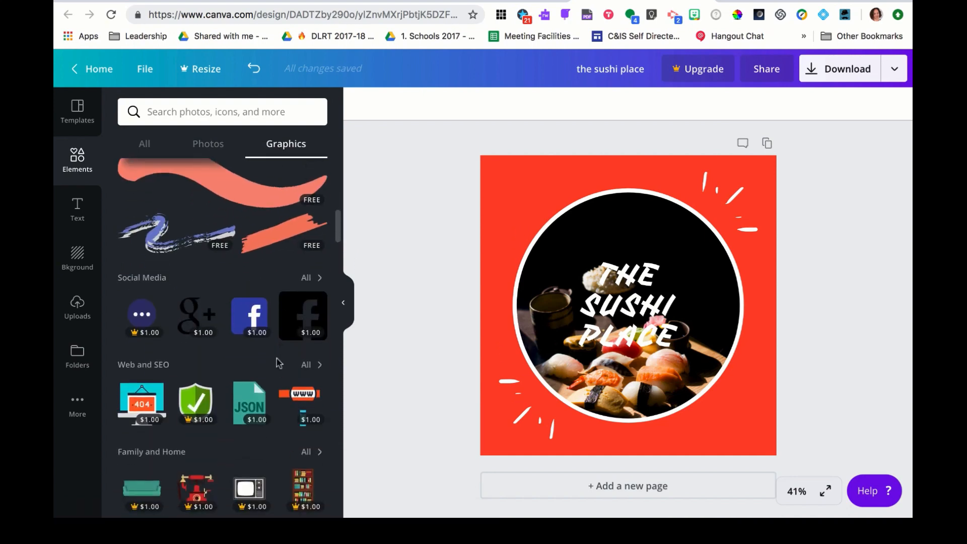
scroll(304, 345, "up", 10)
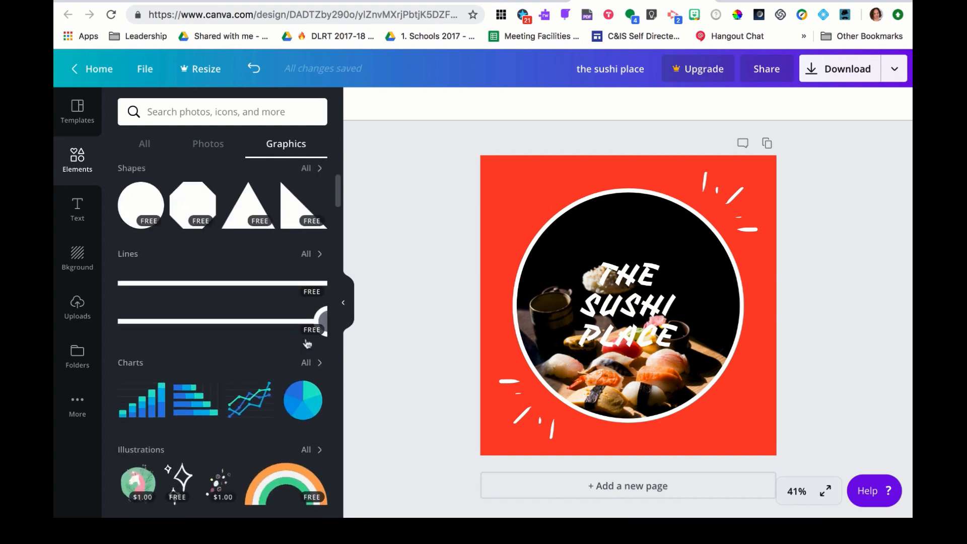
scroll(307, 343, "up", 1)
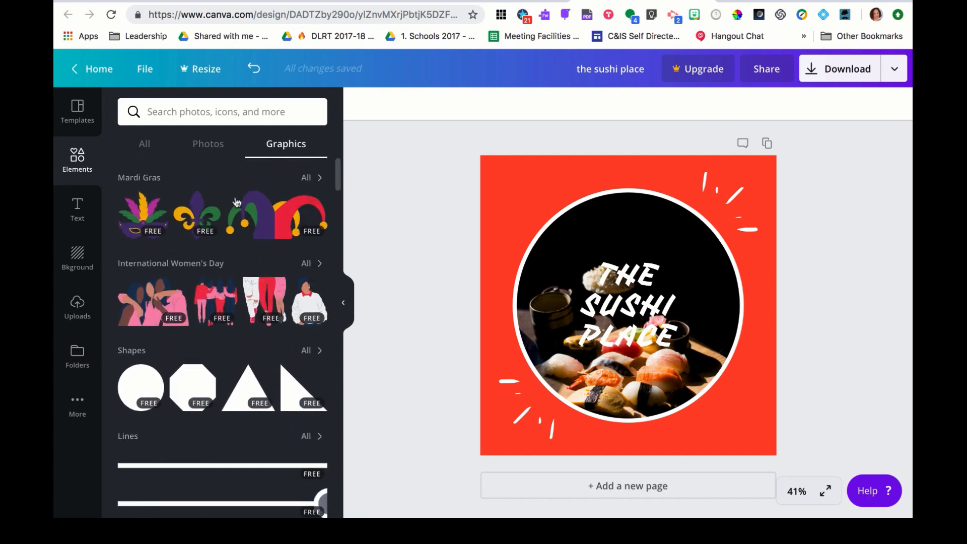
Add the recently used flower field photo to the sushi place design.
left_click(211, 146)
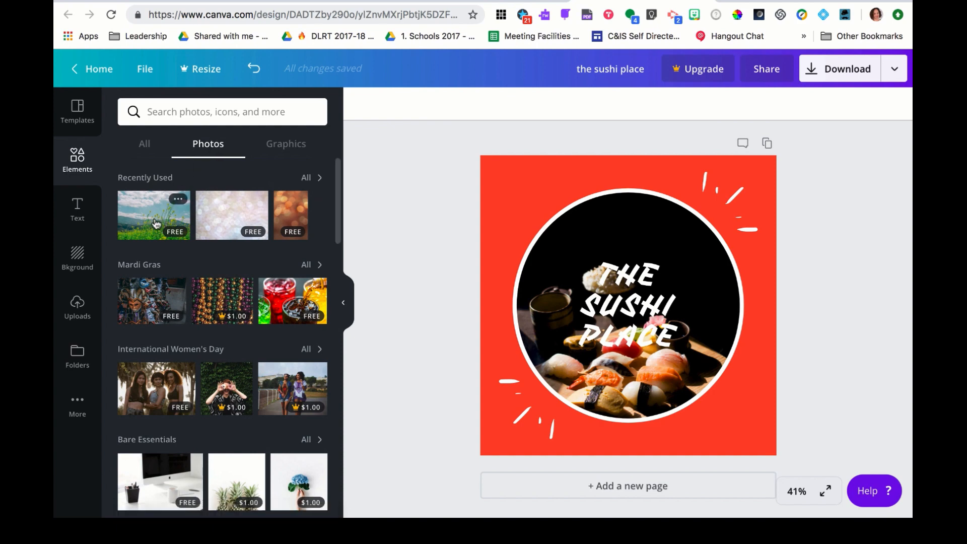
left_click(156, 223)
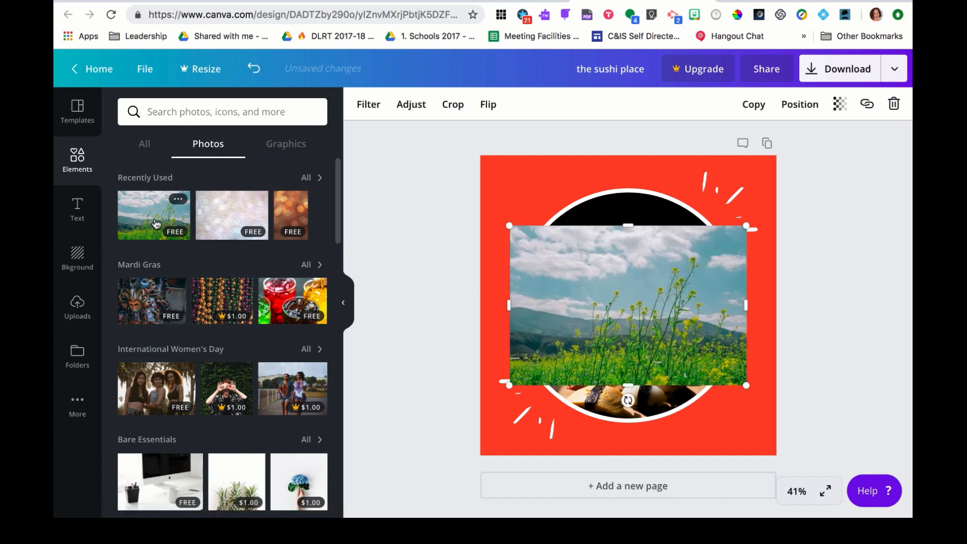
Try filling the circular frame with the flower field photo, and undo the placement.
left_click_drag(623, 279, 592, 202)
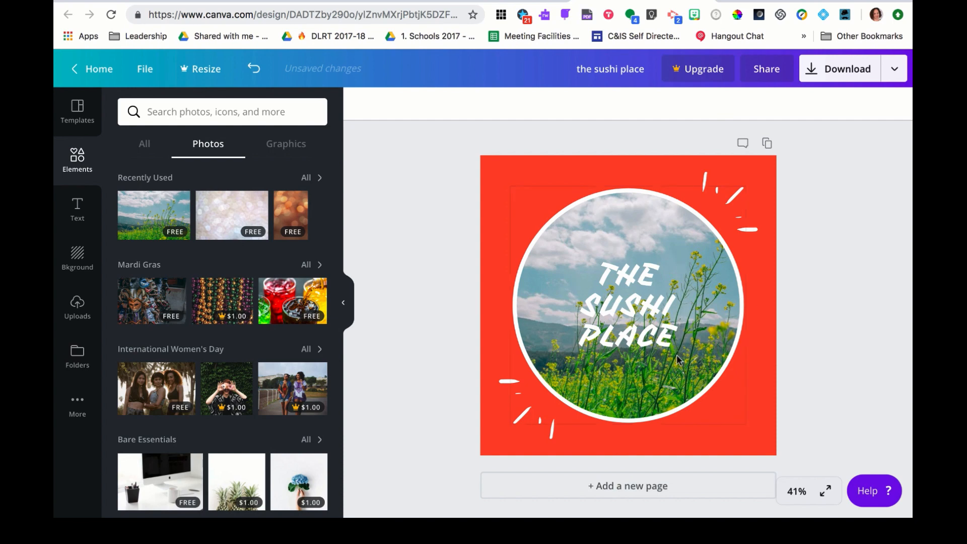
key("super+z")
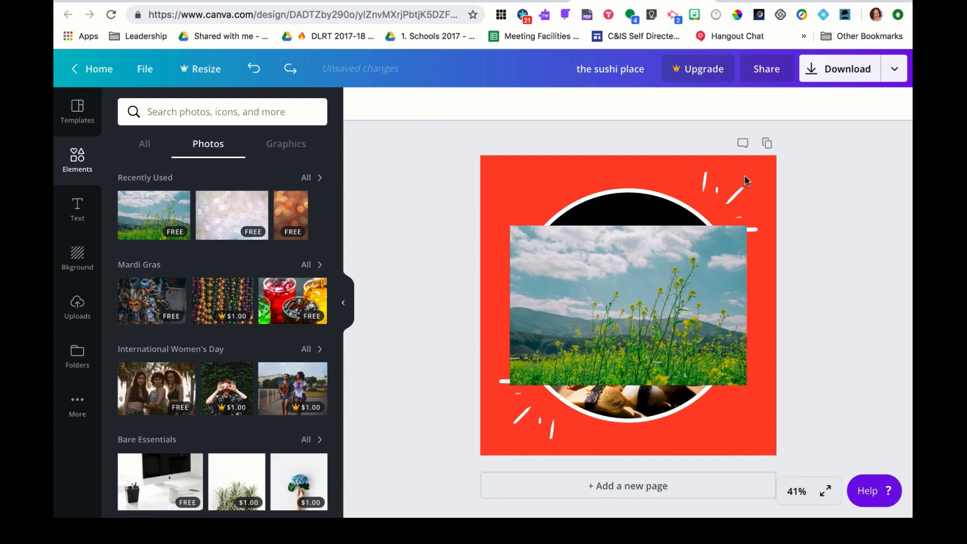
Try out the photo's layer order by sending it backward behind the circular frame and bringing it forward to the front again.
left_click(612, 281)
left_click(796, 107)
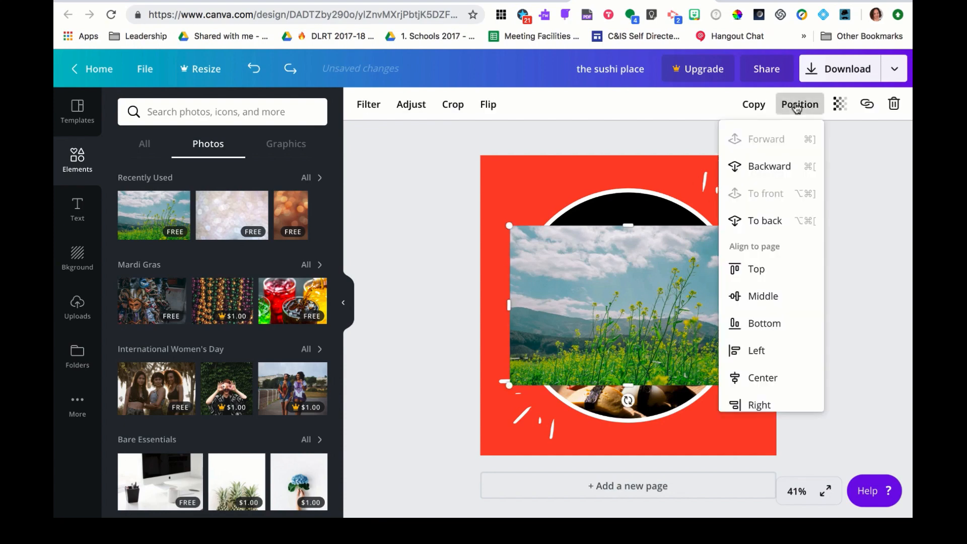
left_click(777, 175)
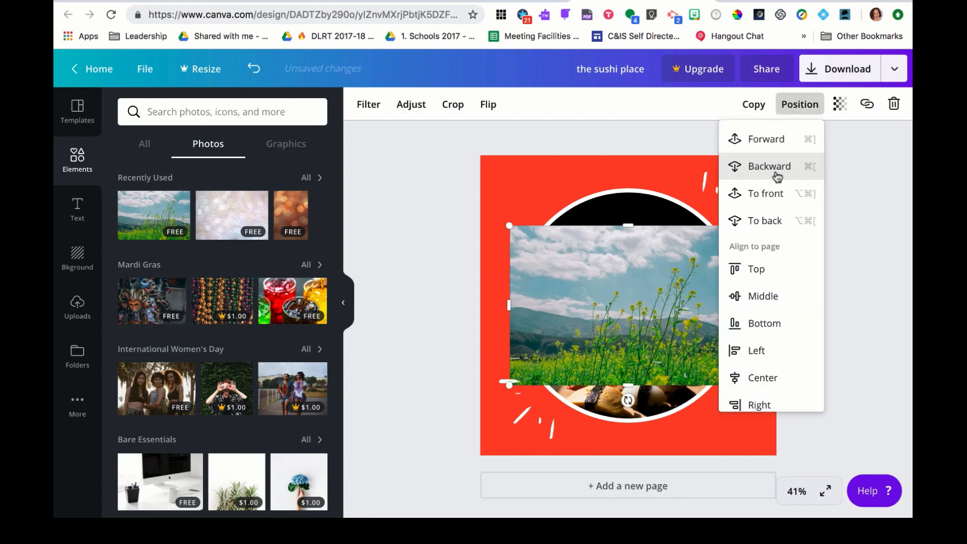
left_click(776, 171)
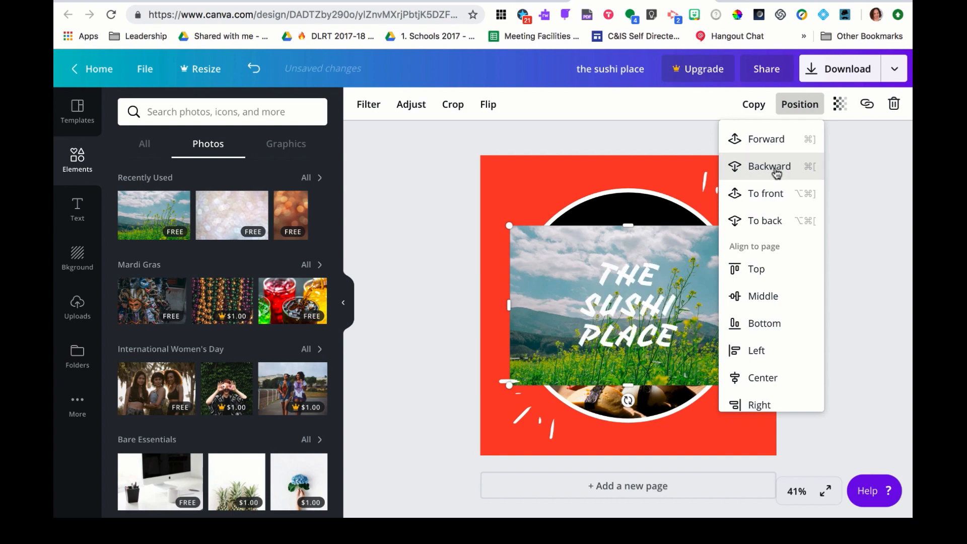
left_click(777, 171)
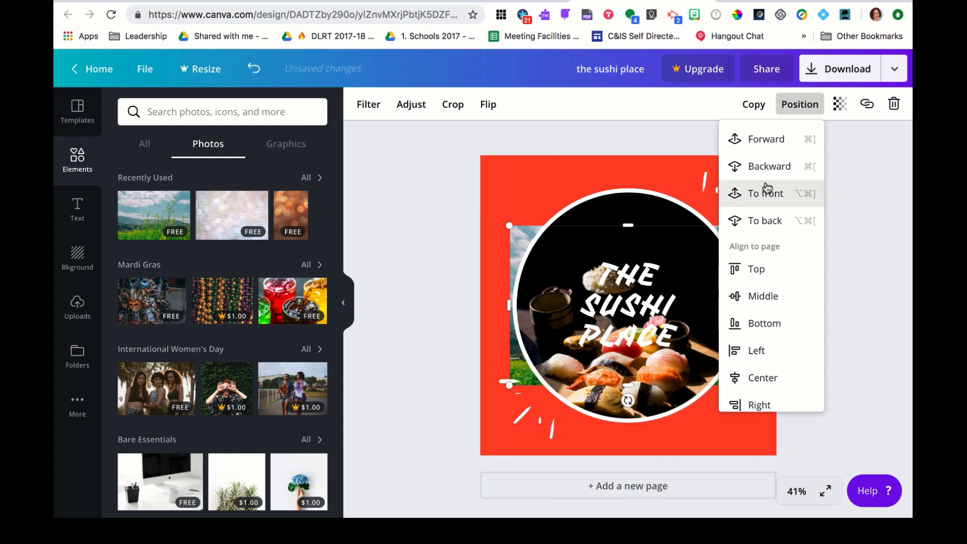
left_click(766, 146)
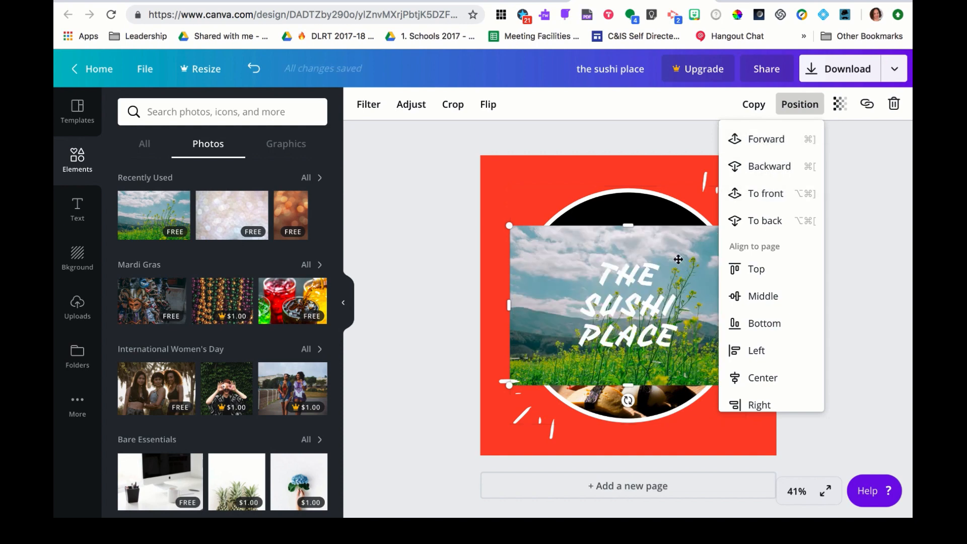
left_click(779, 141)
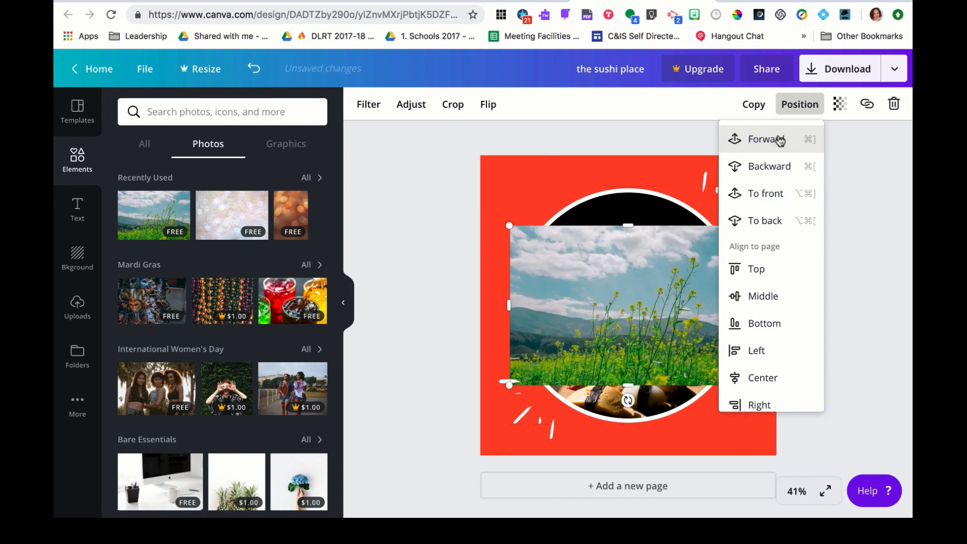
left_click(856, 183)
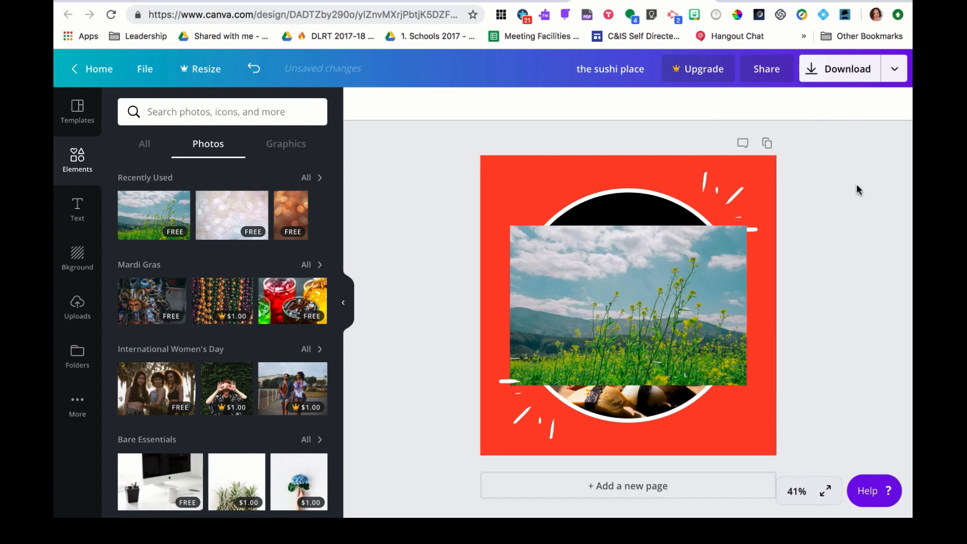
Place the flower field photo inside the circular frame, replacing the sushi picture.
left_click(629, 304)
left_click_drag(629, 304, 699, 309)
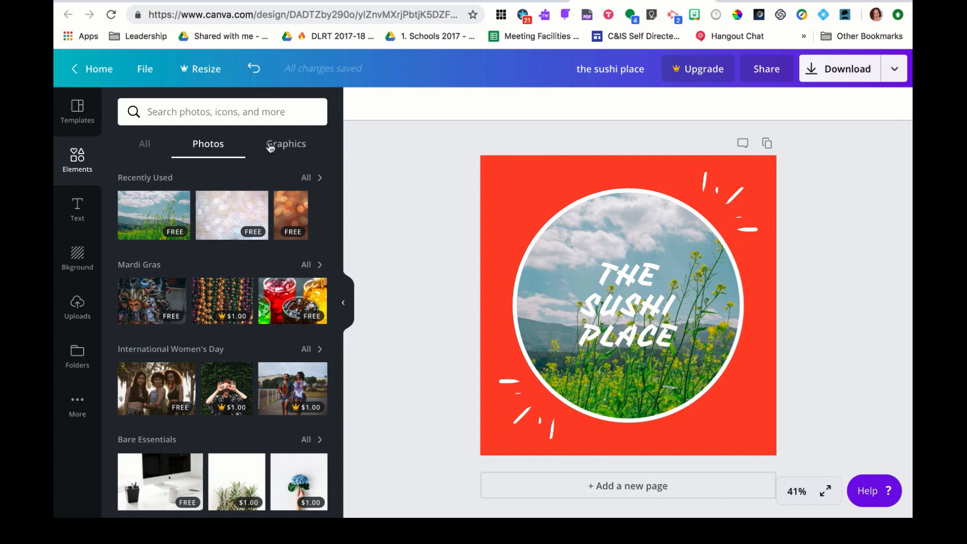
Recolor the circular frame's white border with the dark green brand color.
left_click(579, 245)
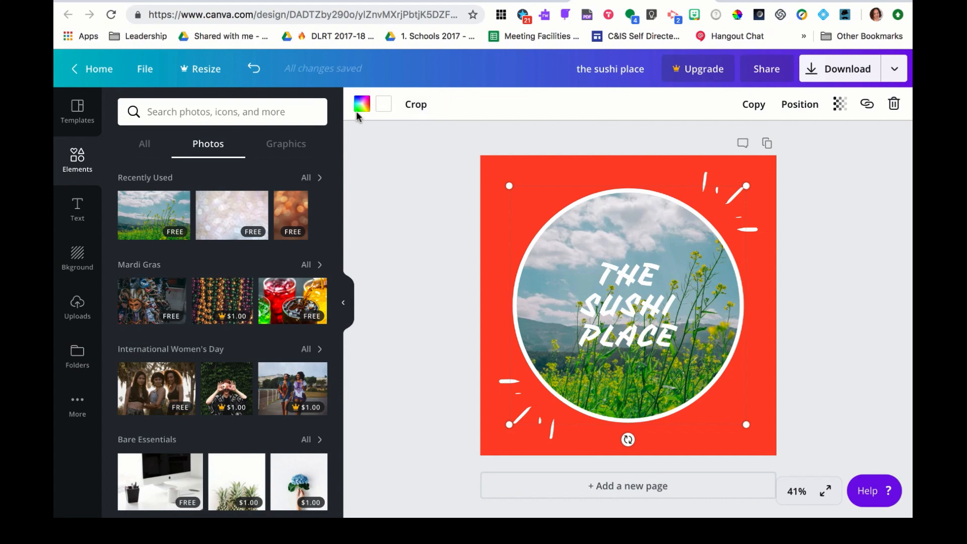
left_click(346, 305)
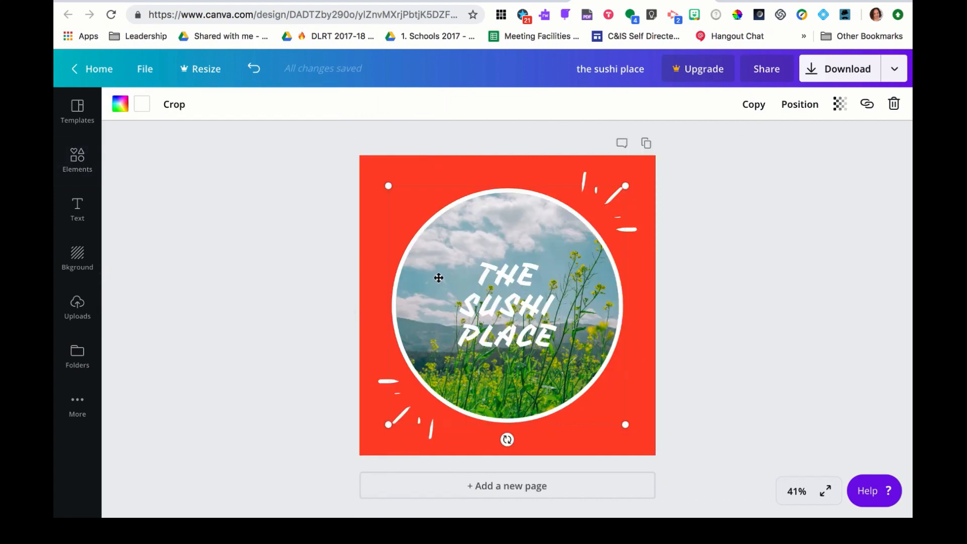
left_click(142, 104)
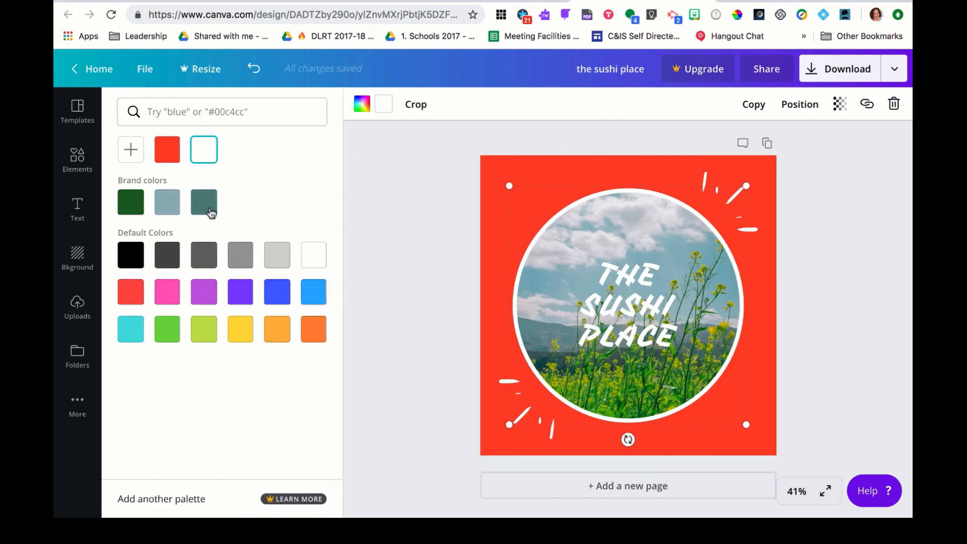
left_click(134, 208)
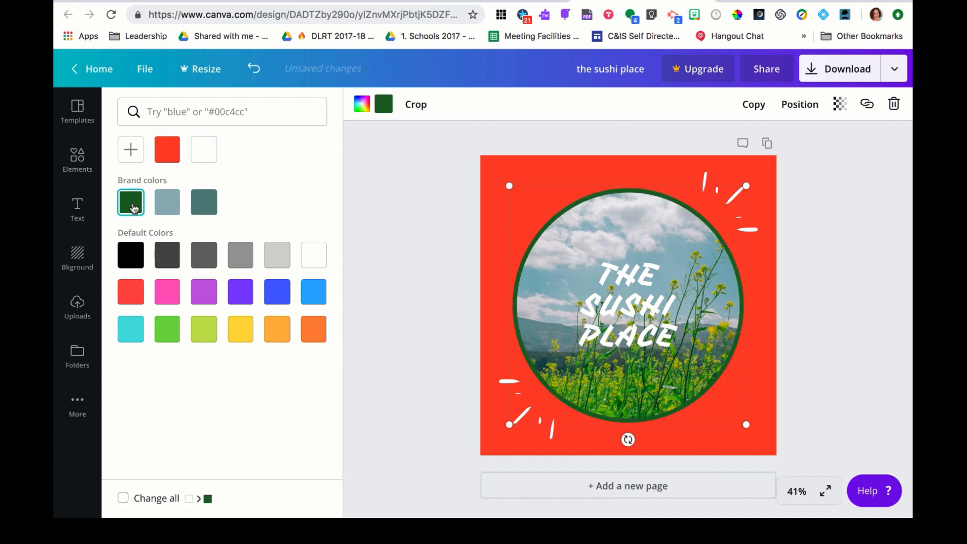
Try a custom darker red for the red background, and set it to the light blue-gray brand color.
left_click(491, 165)
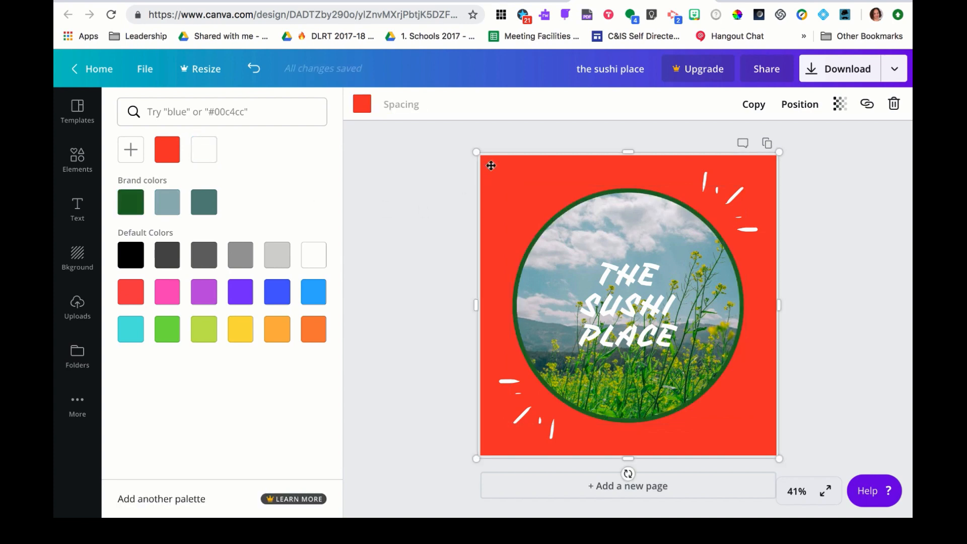
left_click(363, 104)
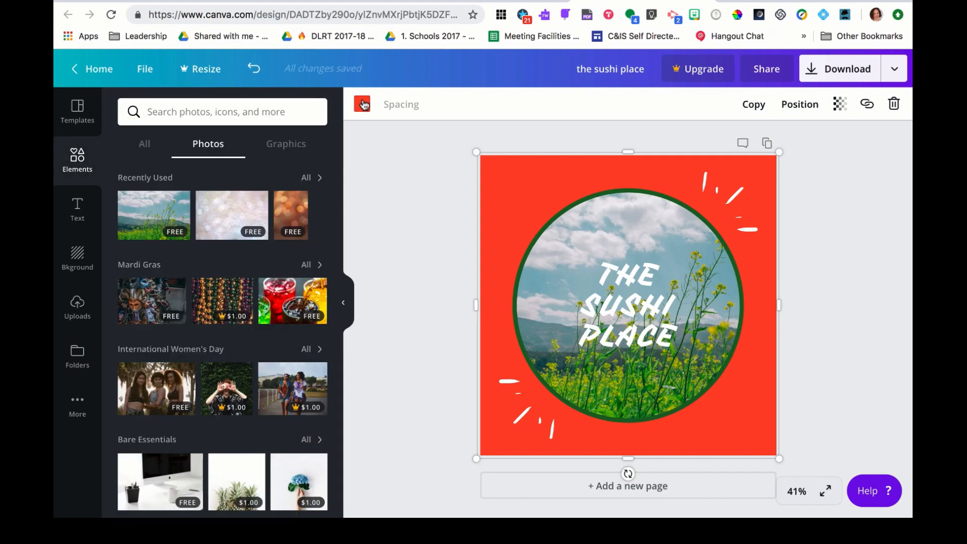
left_click(363, 104)
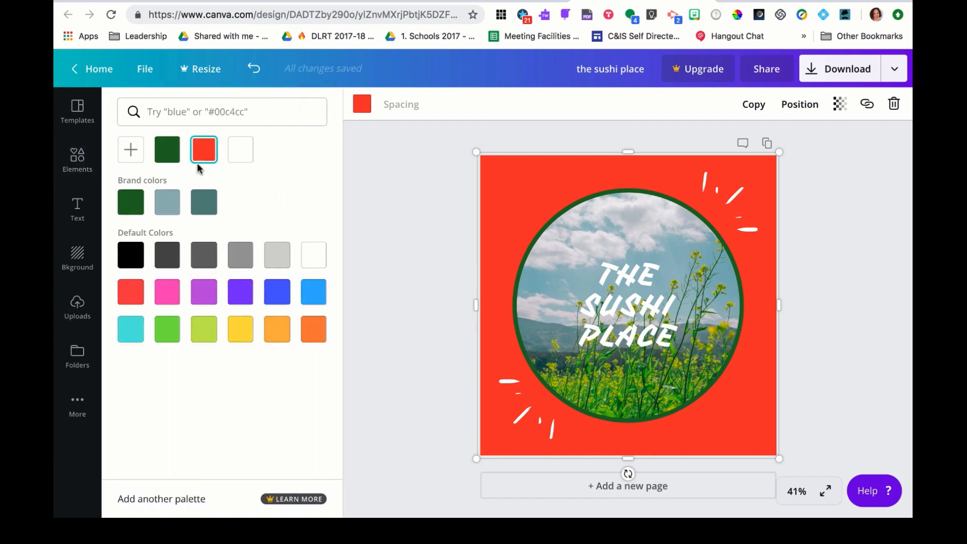
left_click(129, 154)
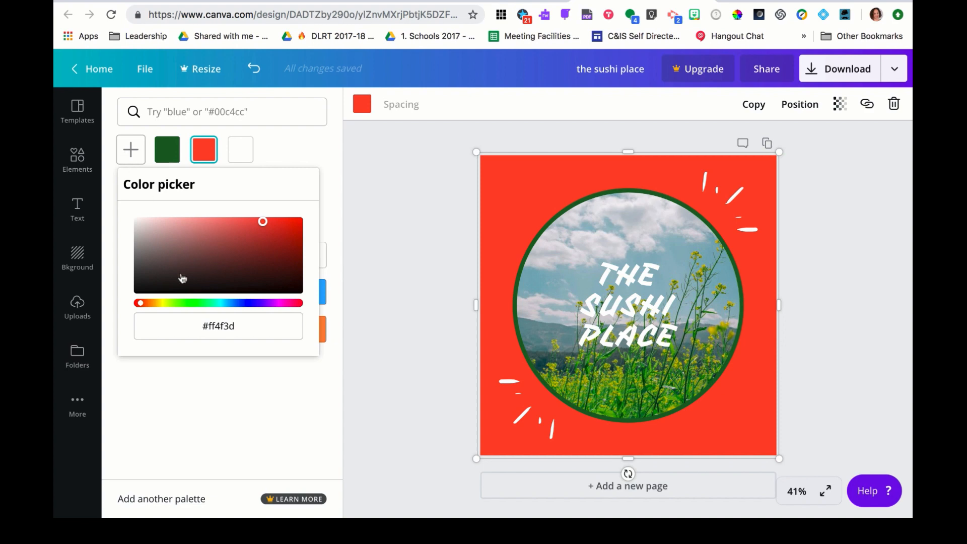
left_click_drag(268, 269, 259, 239)
left_click(339, 154)
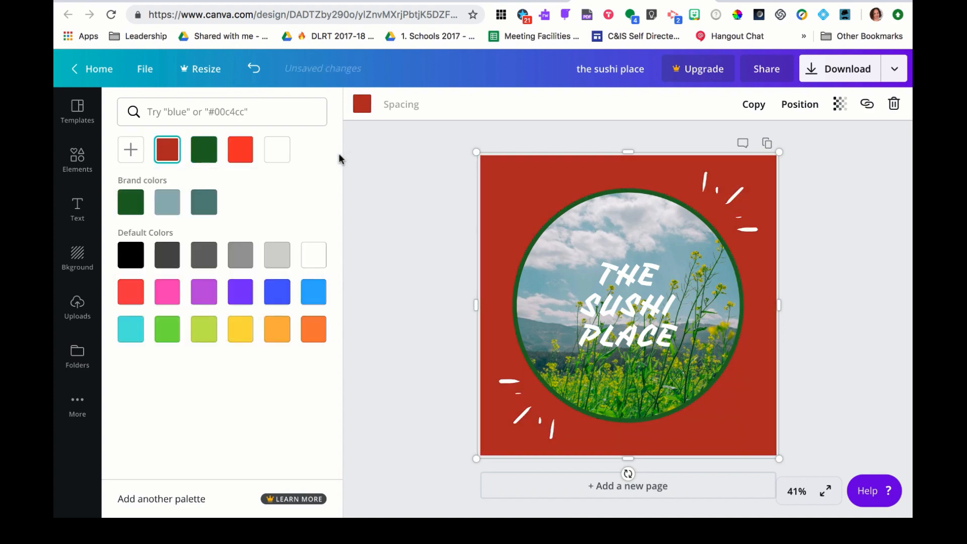
left_click(167, 207)
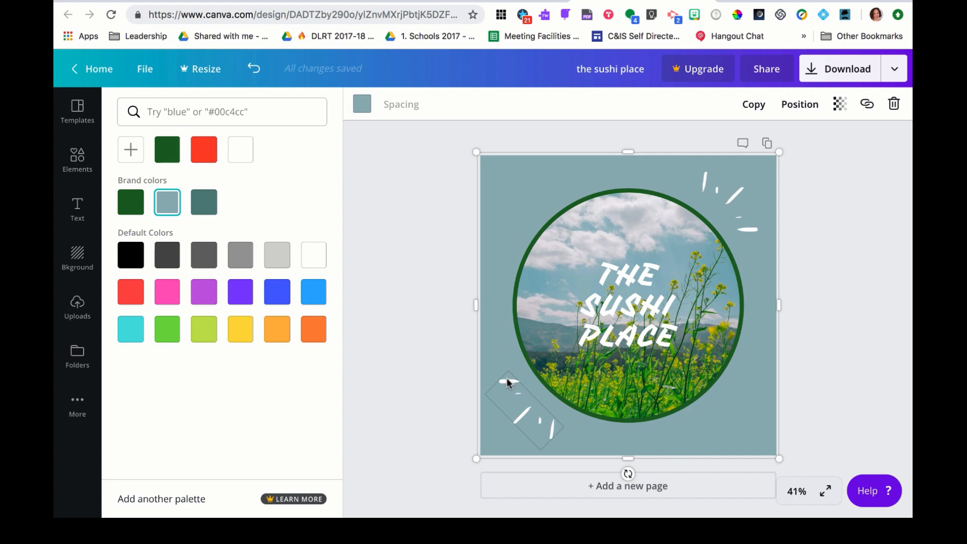
Set the circular frame's inner fill color to white, leaving its border color as it is.
left_click(514, 316)
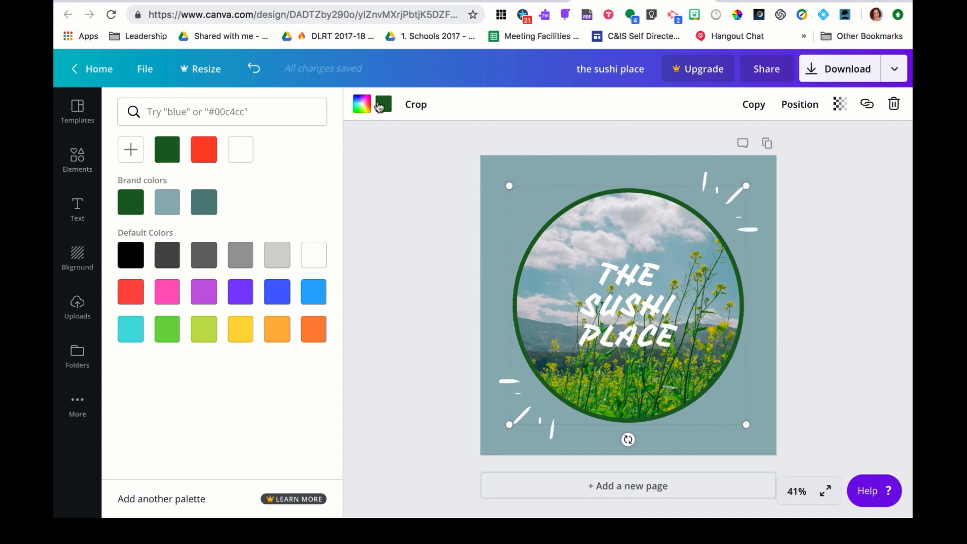
left_click(248, 153)
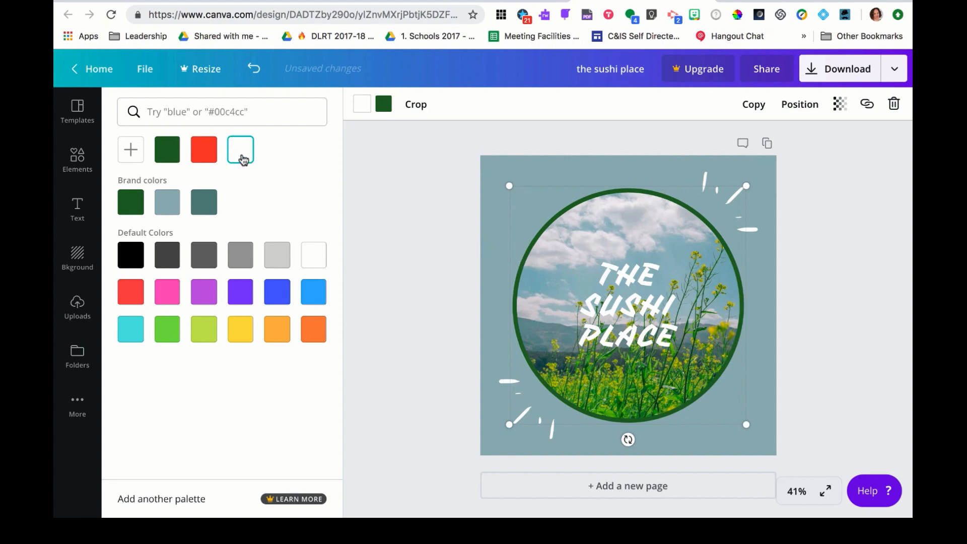
Recolor the circular photo frame's dark green border white.
left_click(809, 301)
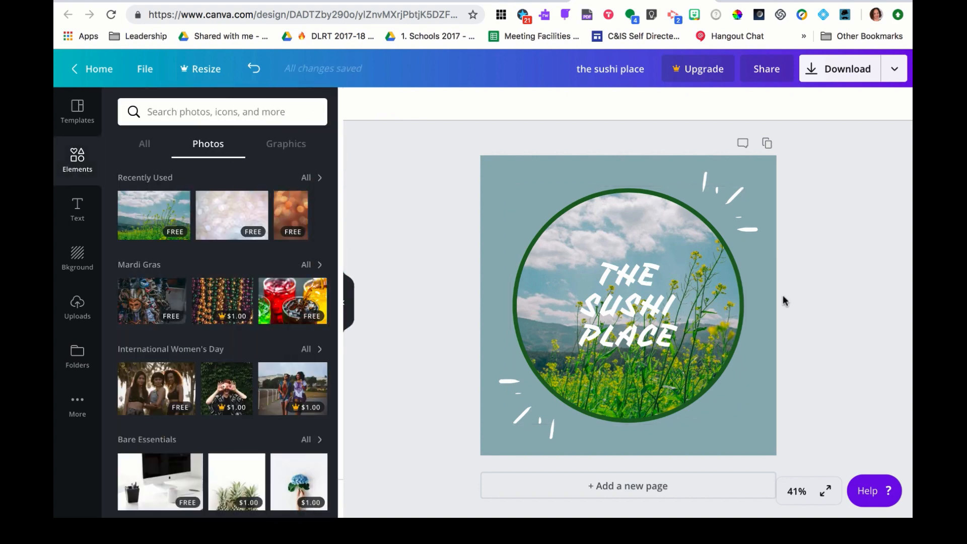
left_click(737, 281)
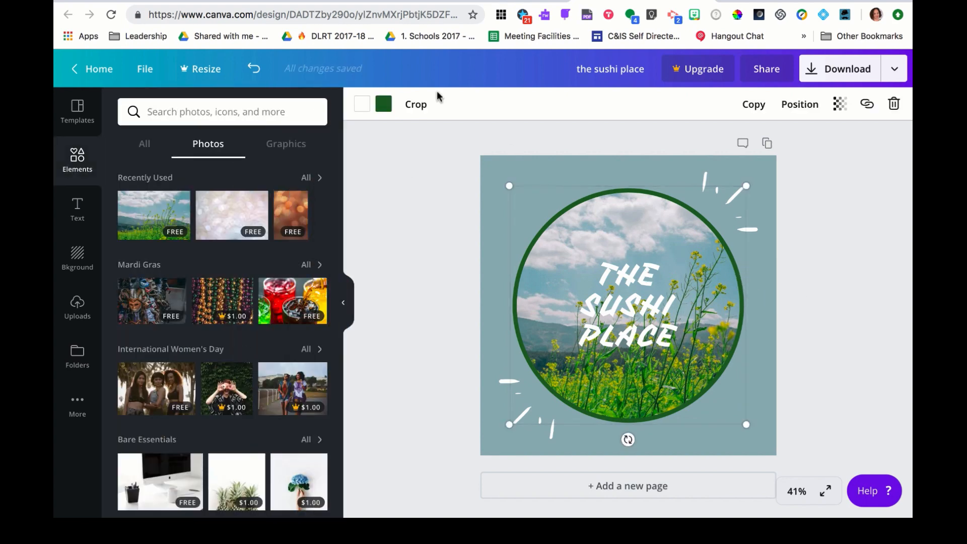
left_click(362, 105)
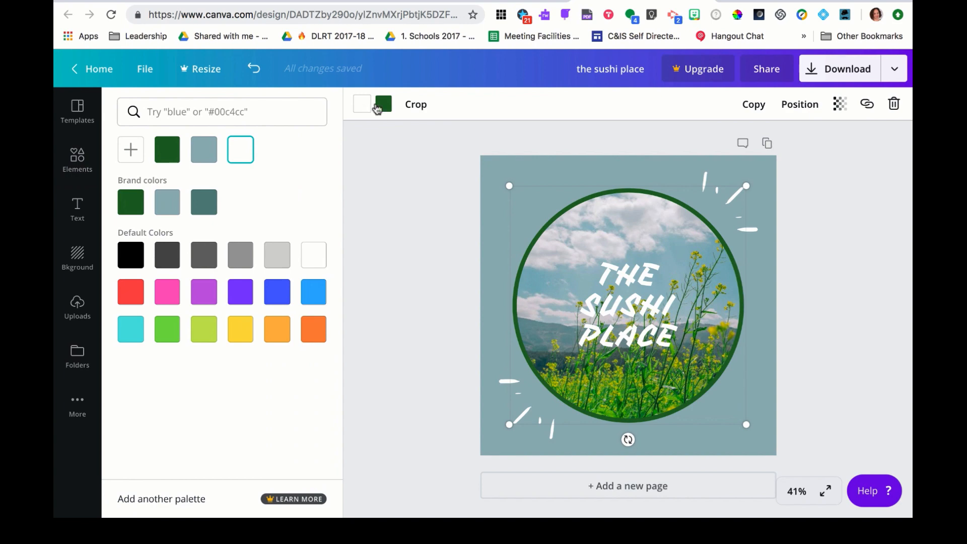
left_click(383, 104)
left_click(240, 149)
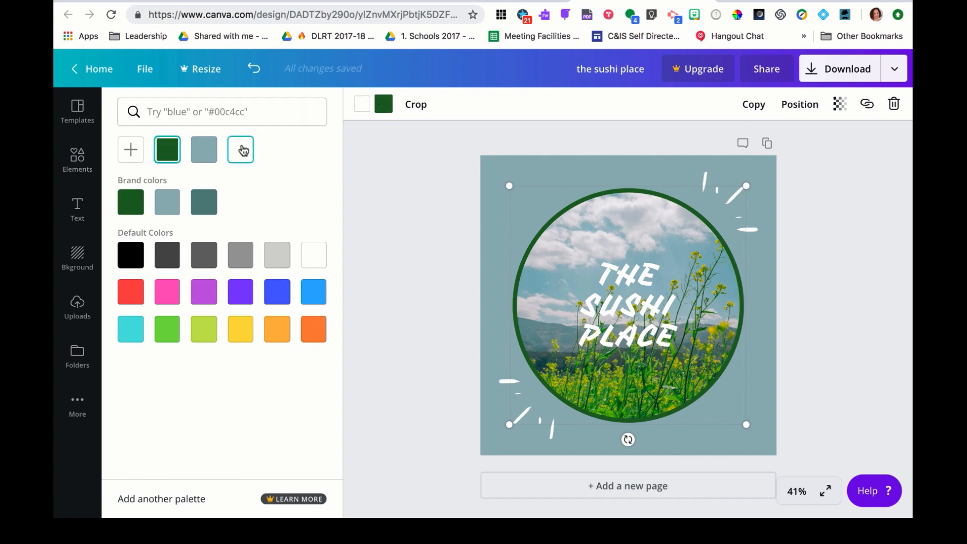
left_click(421, 222)
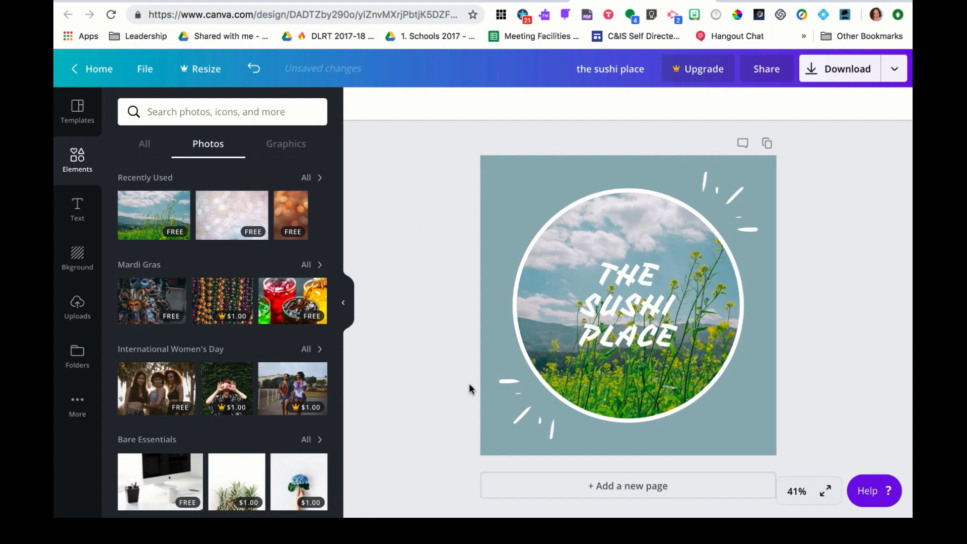
Replace the title text with "NATURE", widen its box to fit one line, and move it to the lower part of the circular photo.
left_click(627, 334)
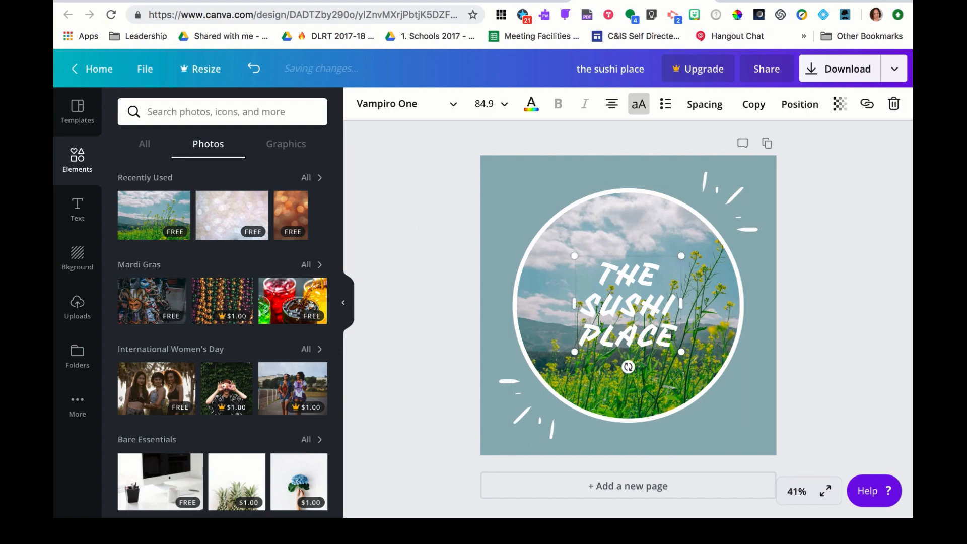
left_click_drag(674, 335, 602, 278)
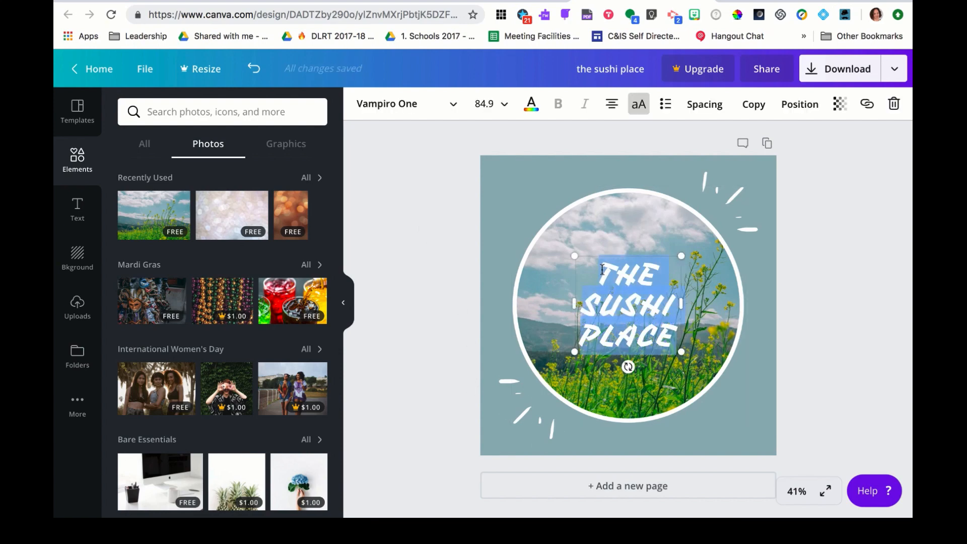
type("nature")
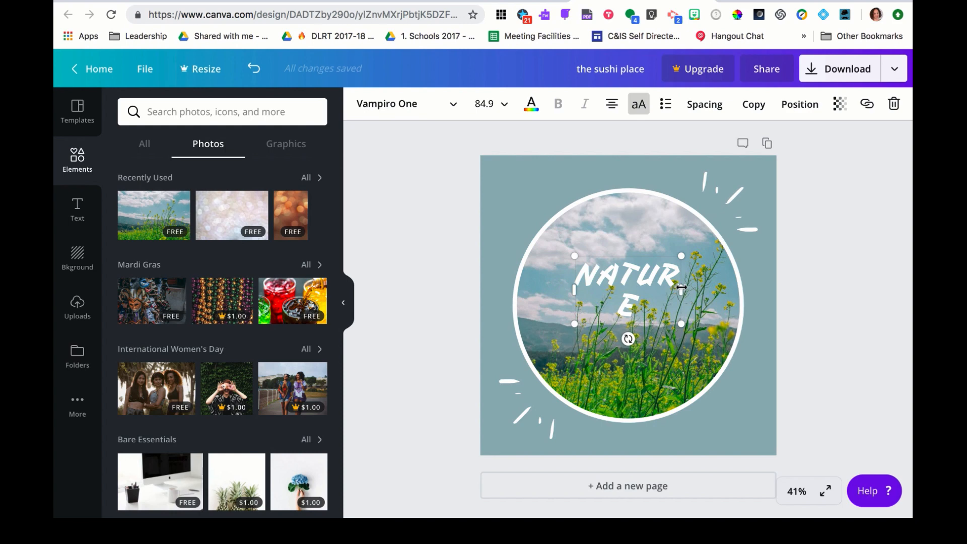
left_click_drag(681, 287, 703, 287)
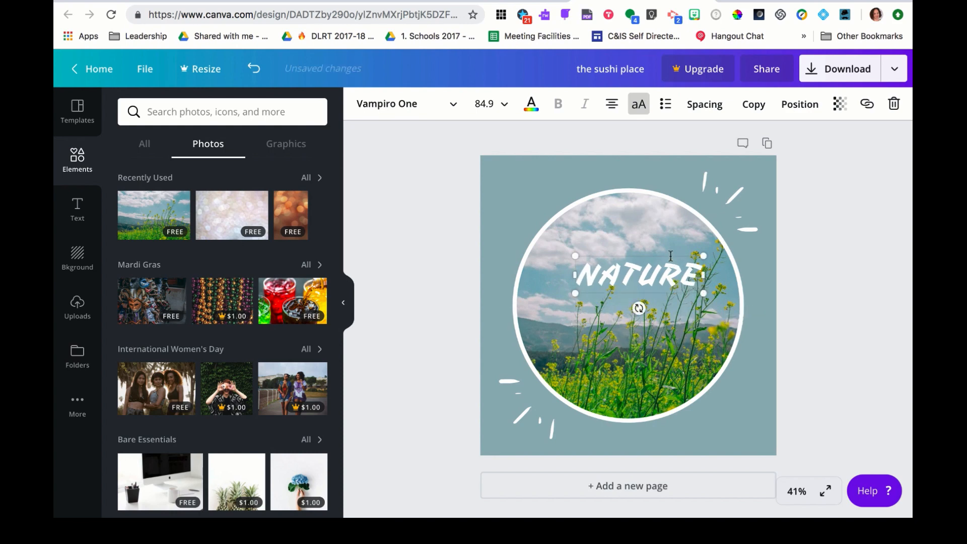
left_click_drag(667, 254, 658, 349)
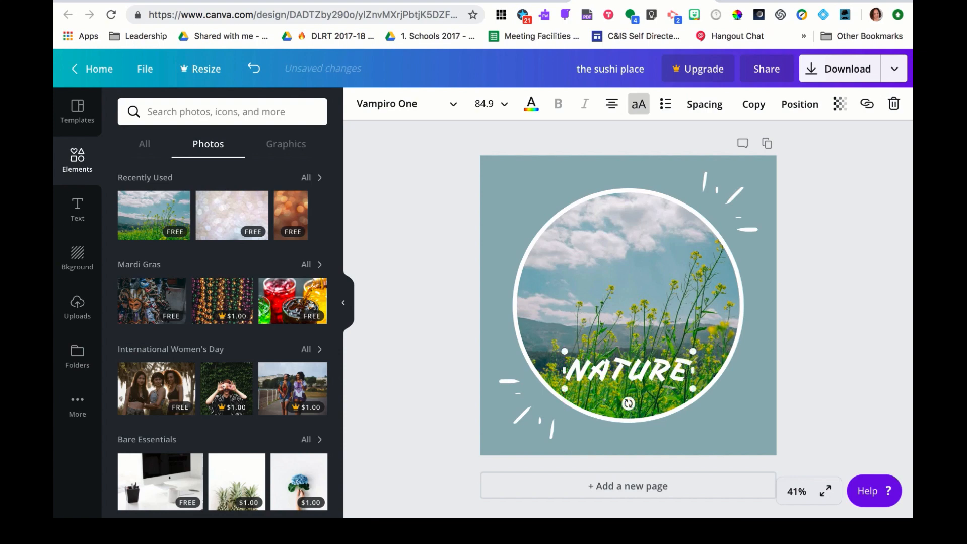
Format the NATURE title in the Arimo brand font at size 72 in bold.
left_click_drag(690, 378, 576, 376)
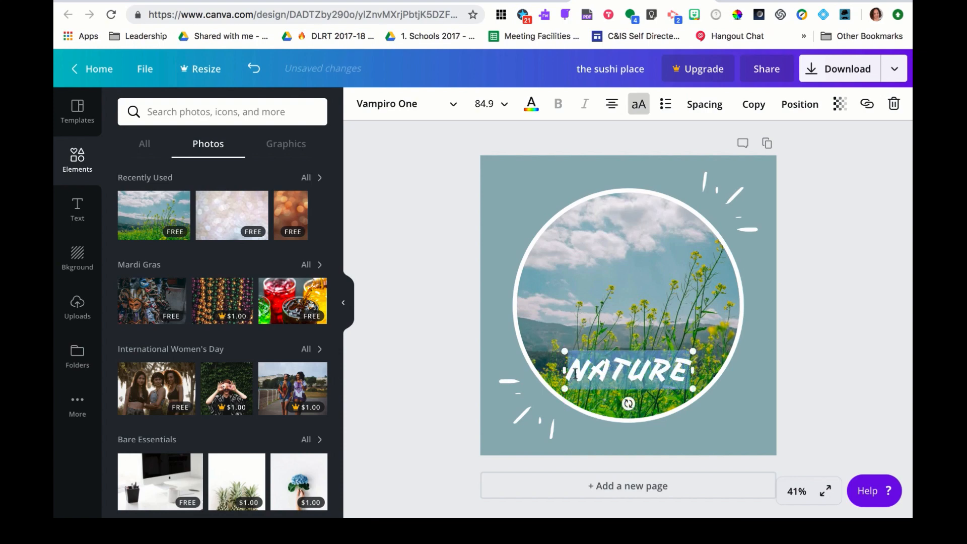
left_click(456, 105)
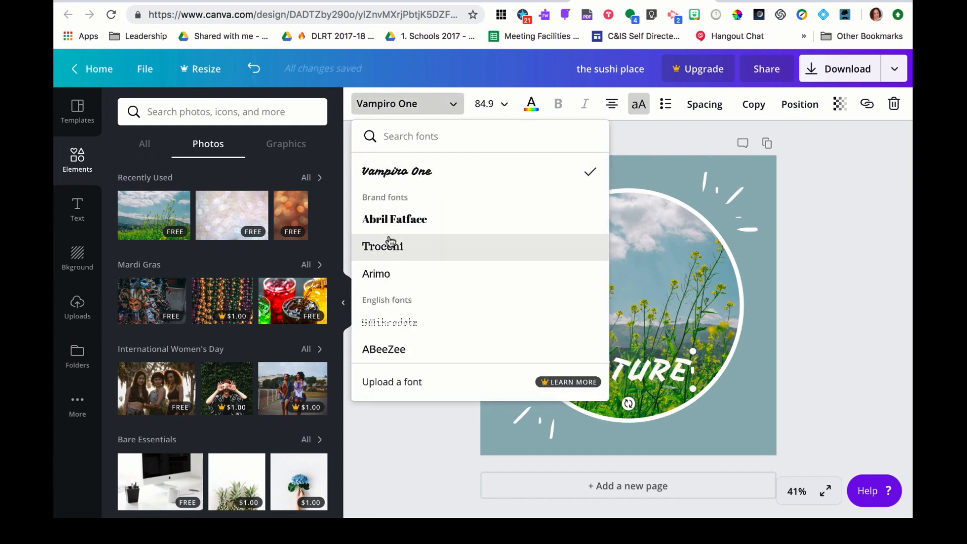
left_click(377, 276)
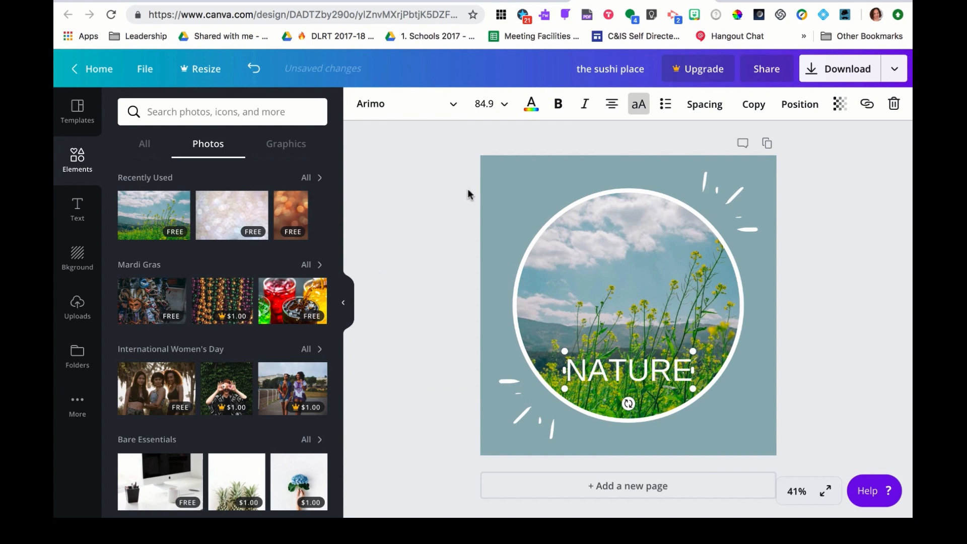
left_click(504, 107)
scroll(490, 358, "down", 3)
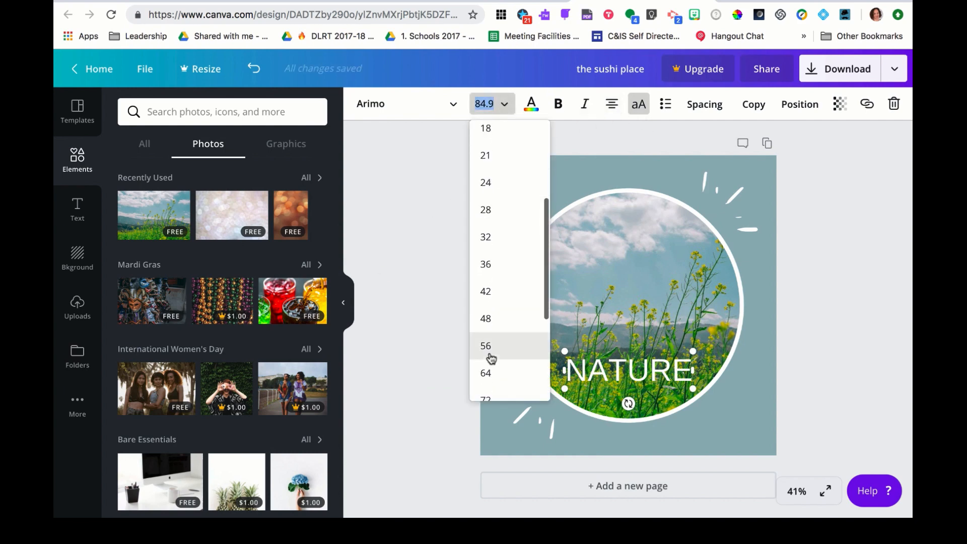
scroll(490, 358, "down", 3)
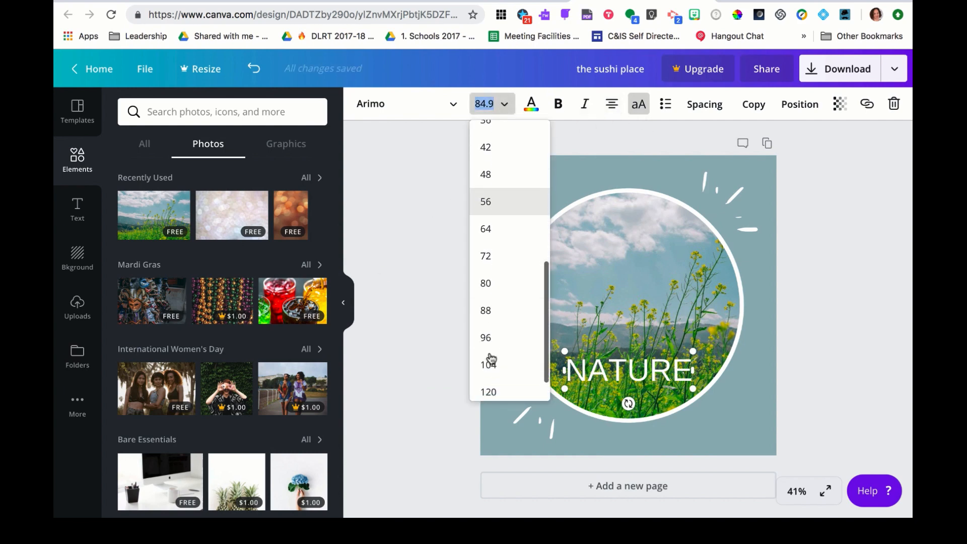
left_click(491, 247)
left_click(557, 105)
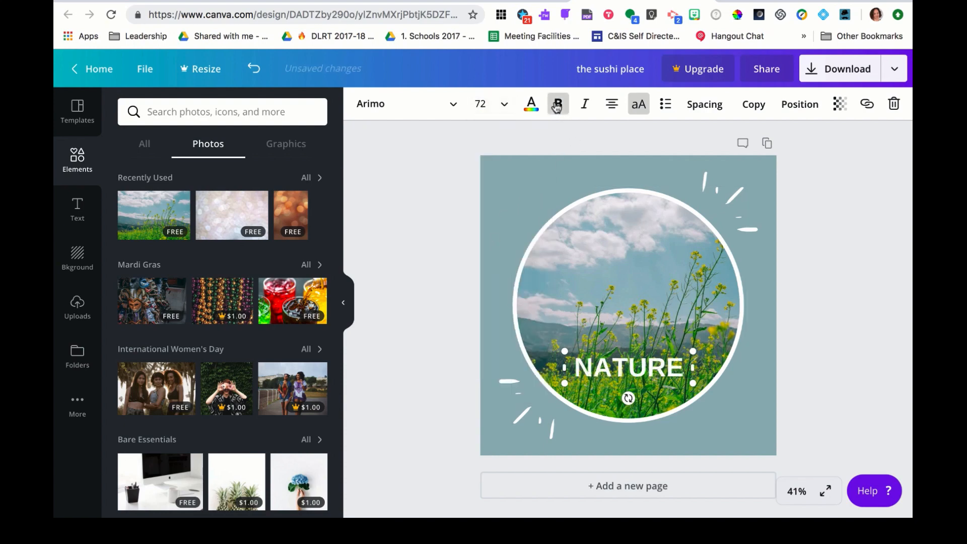
left_click(818, 331)
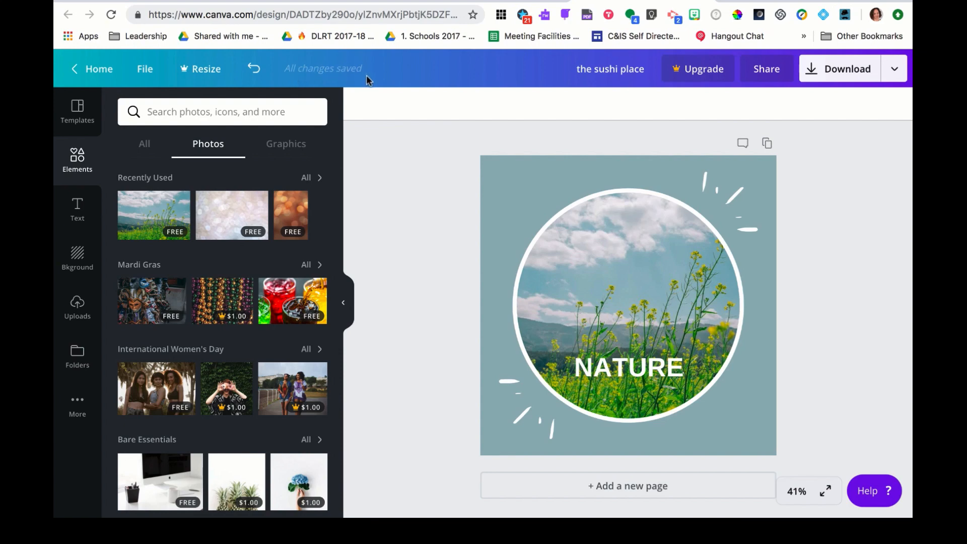
Rename the design as "Nature".
left_click(645, 69)
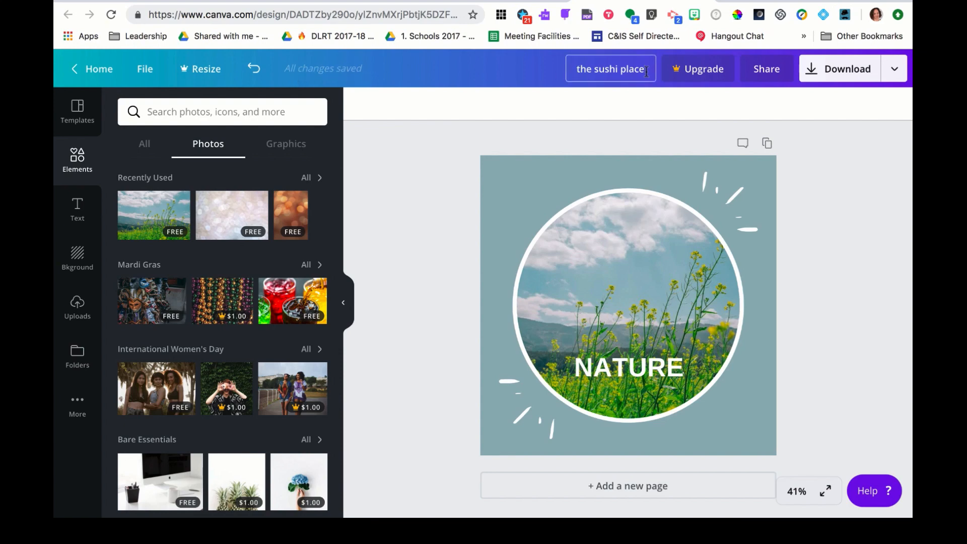
left_click_drag(646, 72, 566, 71)
type("Nature")
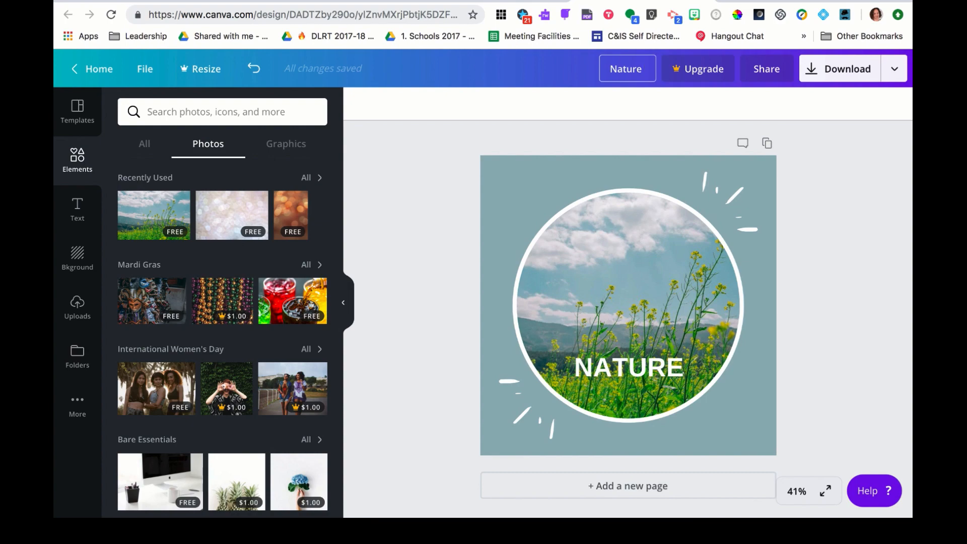
Add the word "Template" to the end of the design's title, making it "Nature Template".
type(" Template")
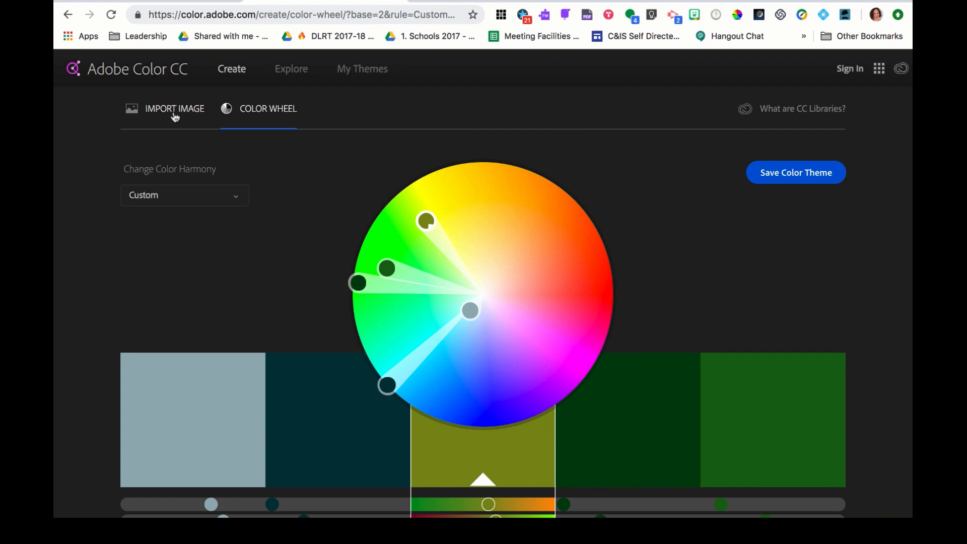
In Adobe Color CC, import the landscape photo from the Downloads folder and dismiss the sign-in prompt.
left_click(174, 115)
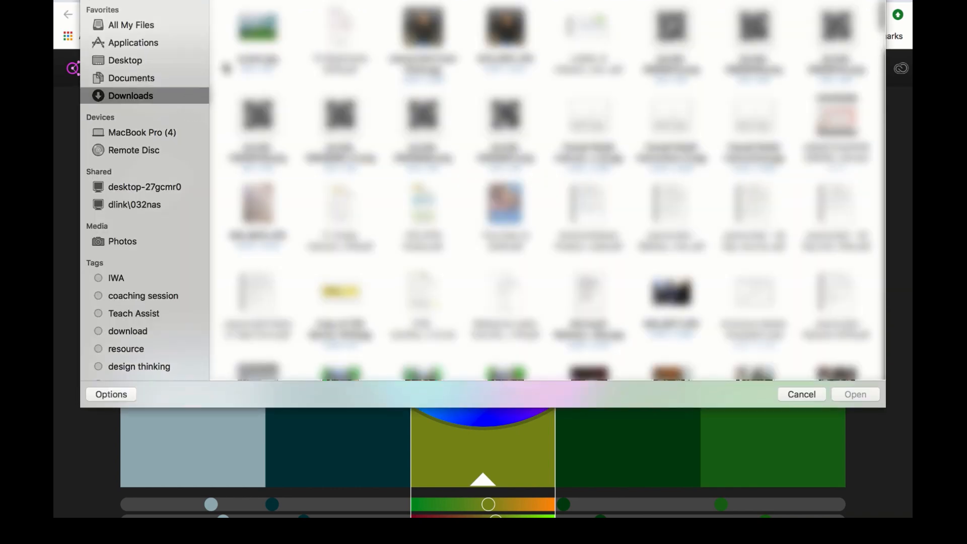
left_click(258, 36)
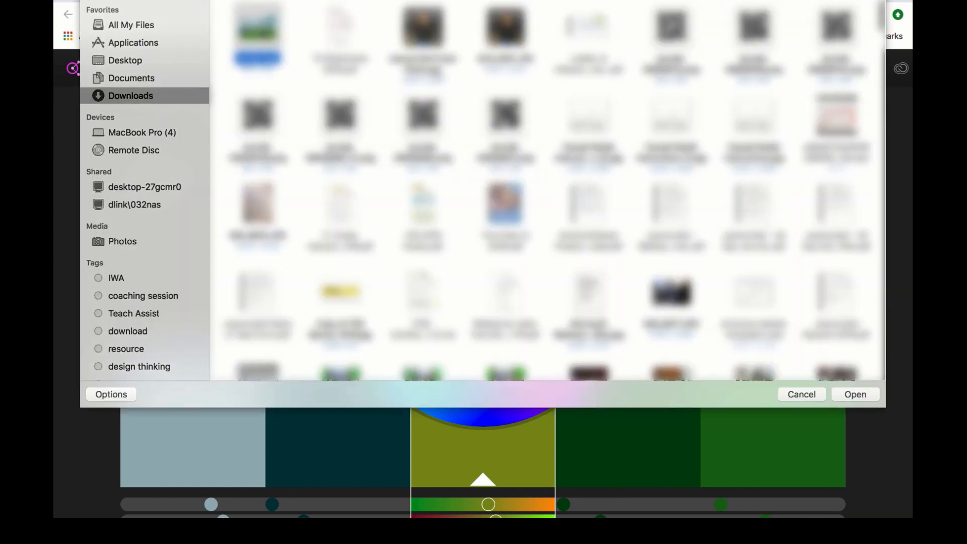
left_click(856, 394)
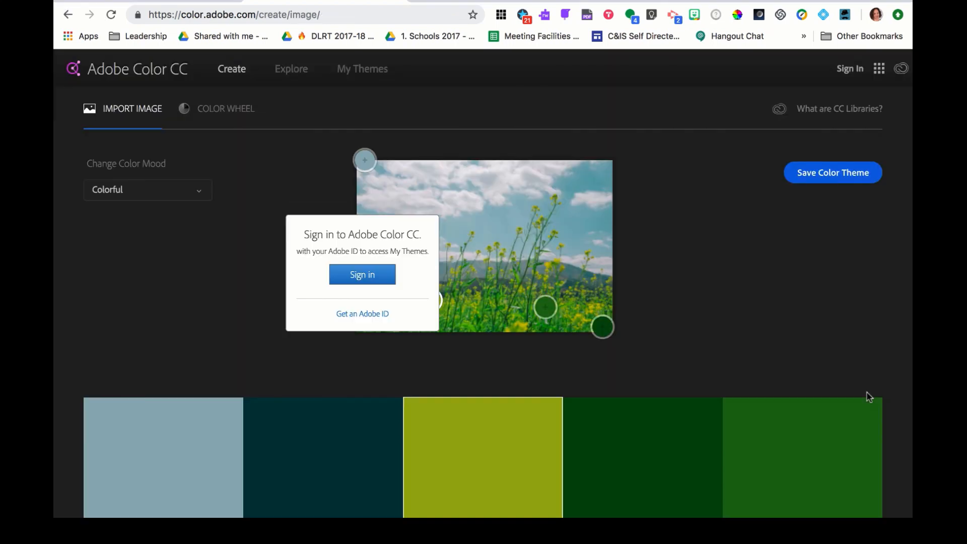
left_click(768, 342)
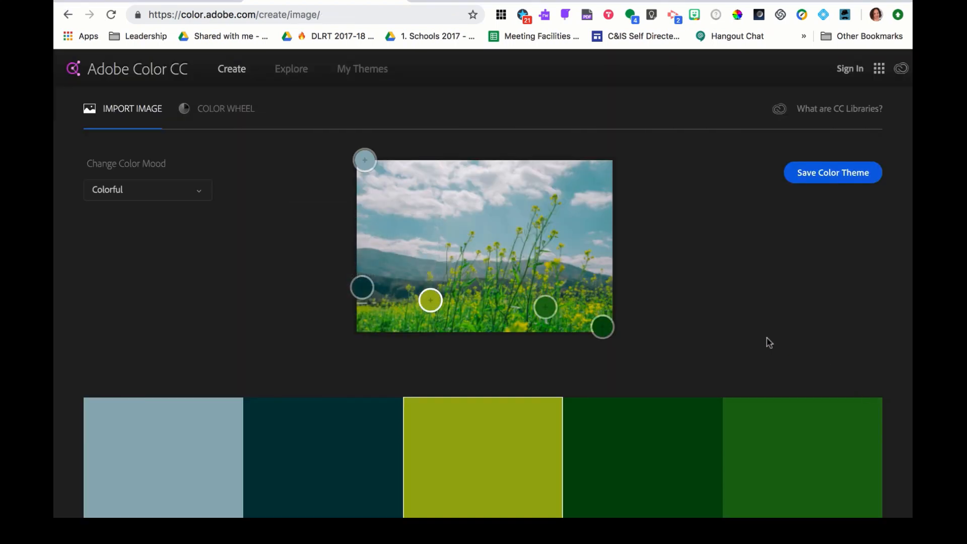
Try the Bright, Muted and Deep color moods on the imported photo.
scroll(766, 341, "down", 1)
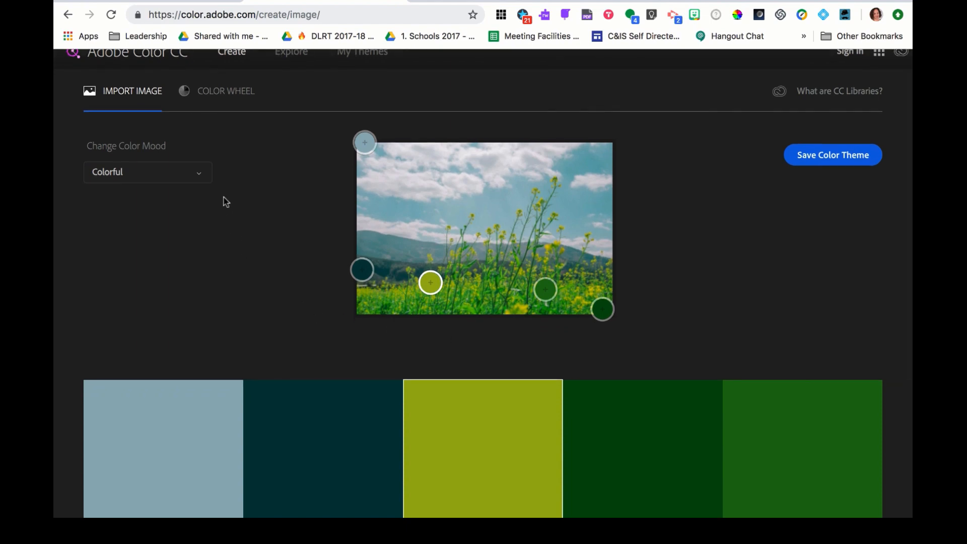
left_click(202, 179)
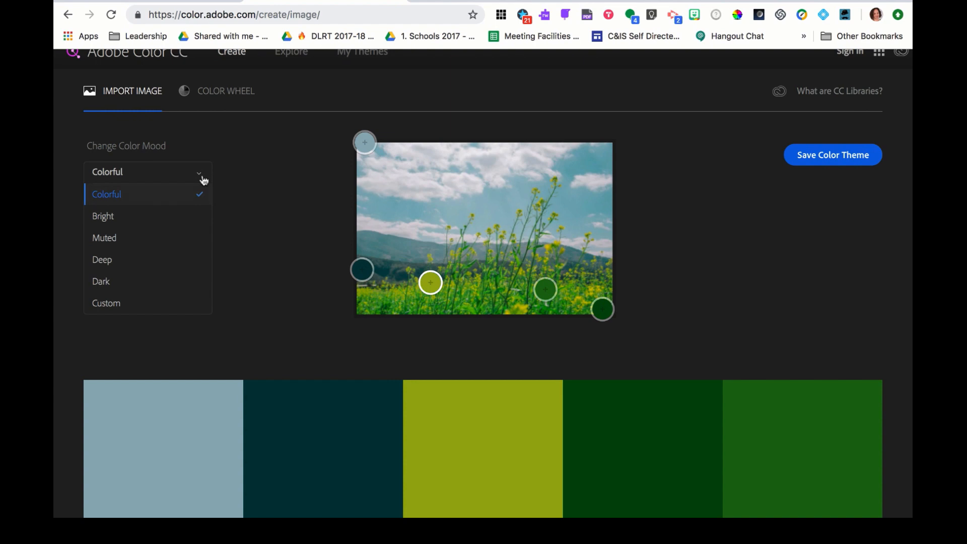
left_click(192, 218)
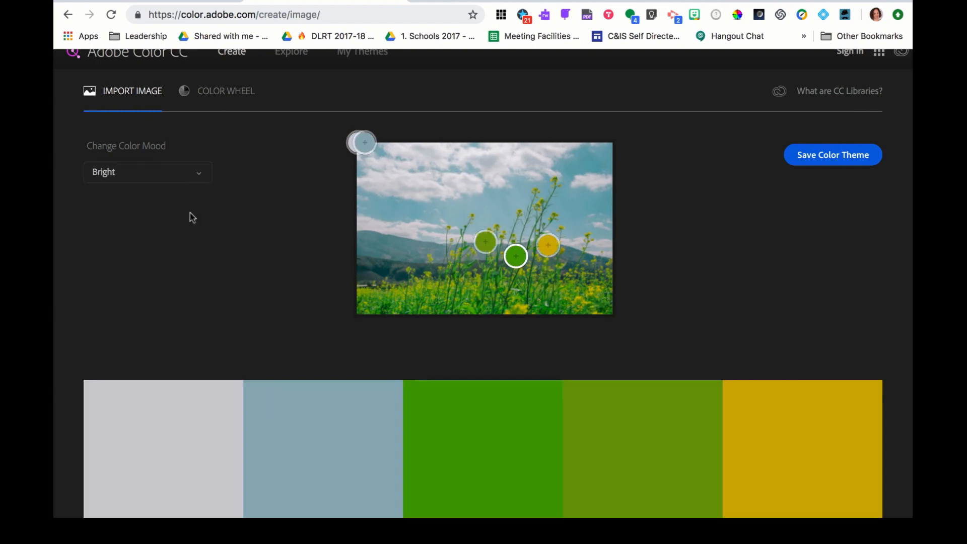
left_click(199, 176)
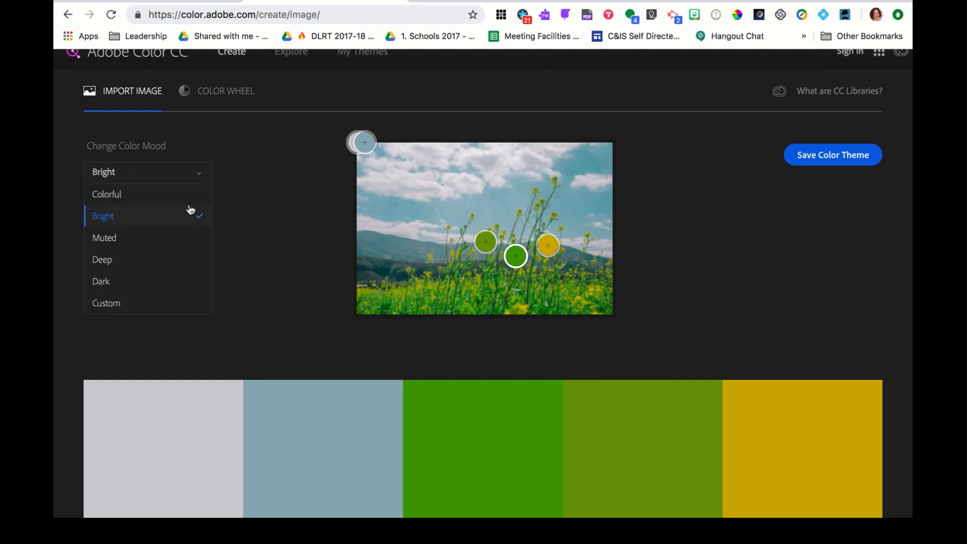
left_click(181, 240)
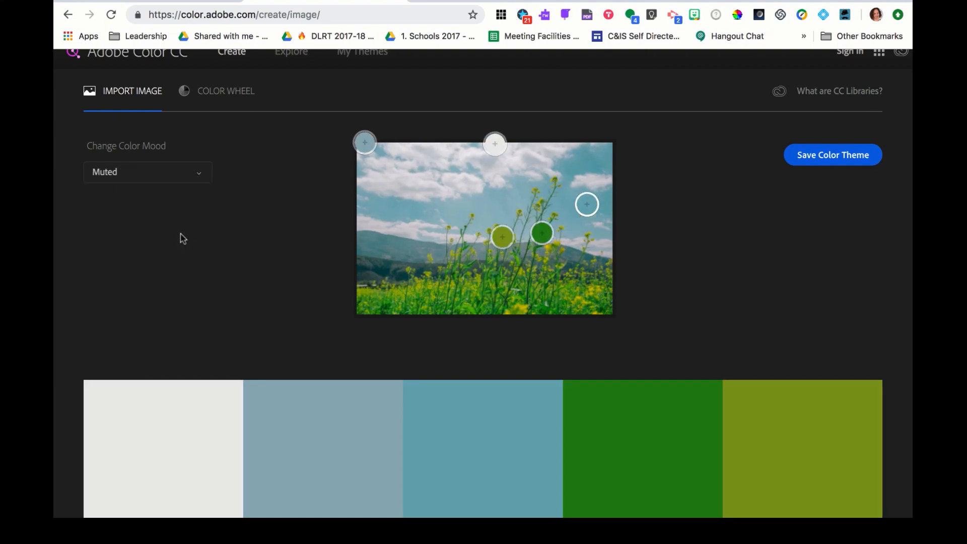
left_click(202, 179)
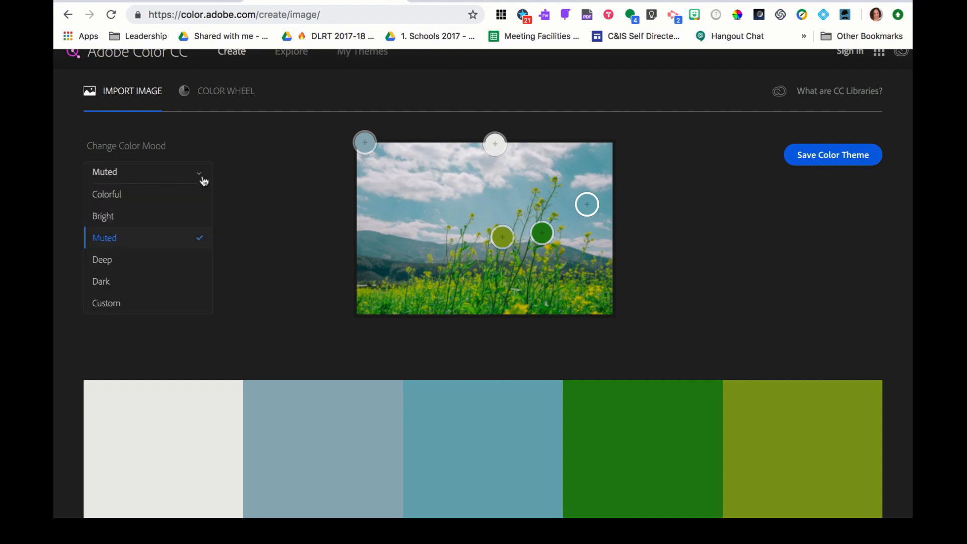
left_click(181, 265)
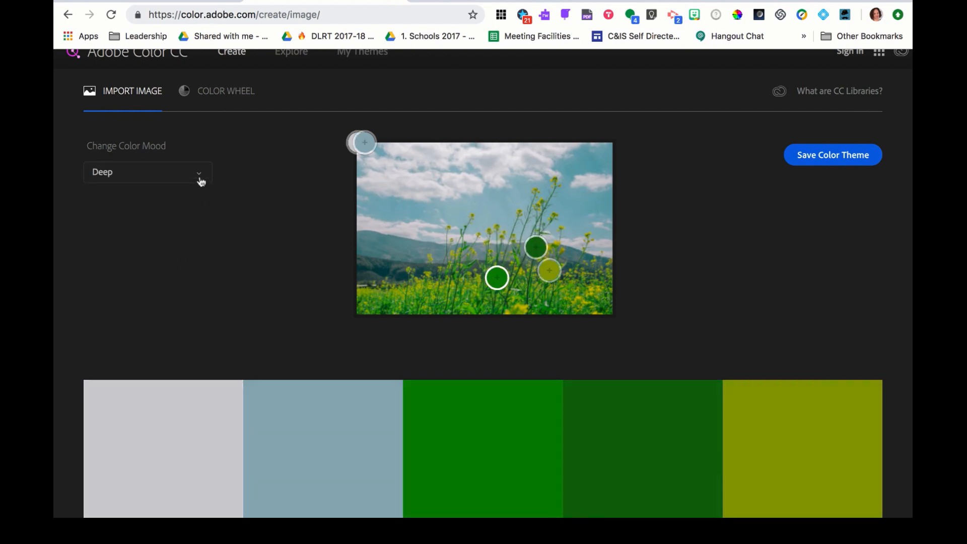
Set the color mood of the imported photo's theme to Dark and look over its five swatches.
left_click(200, 180)
left_click(191, 286)
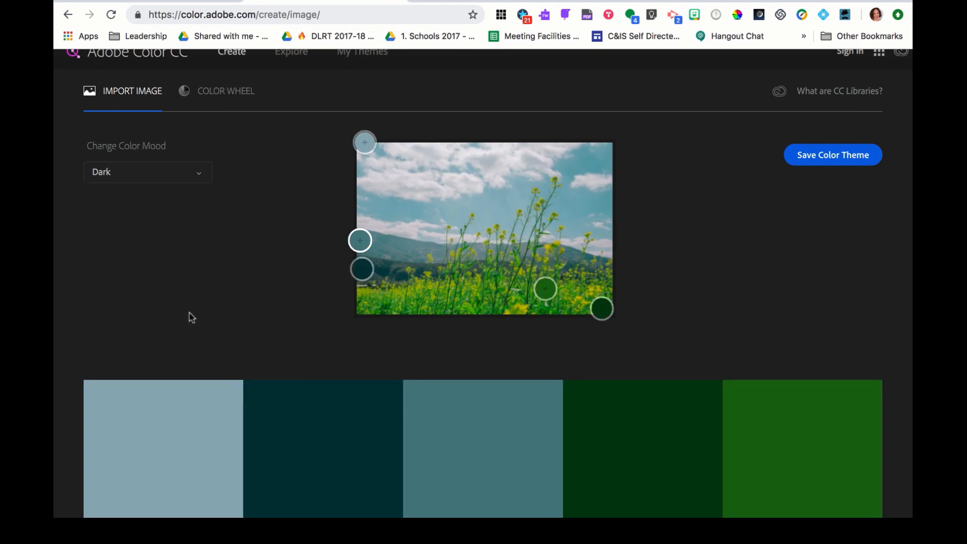
scroll(188, 406, "down", 1)
scroll(188, 407, "down", 1)
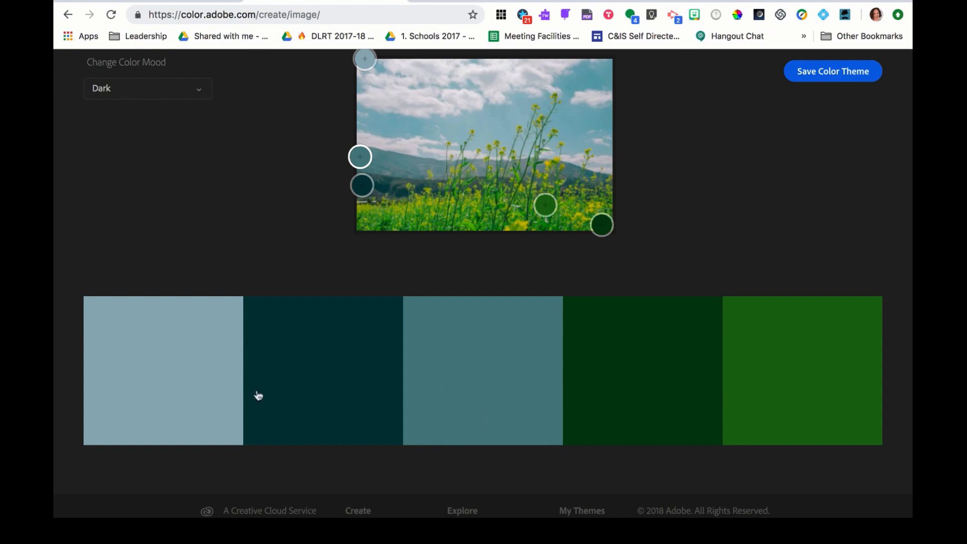
scroll(177, 365, "up", 2)
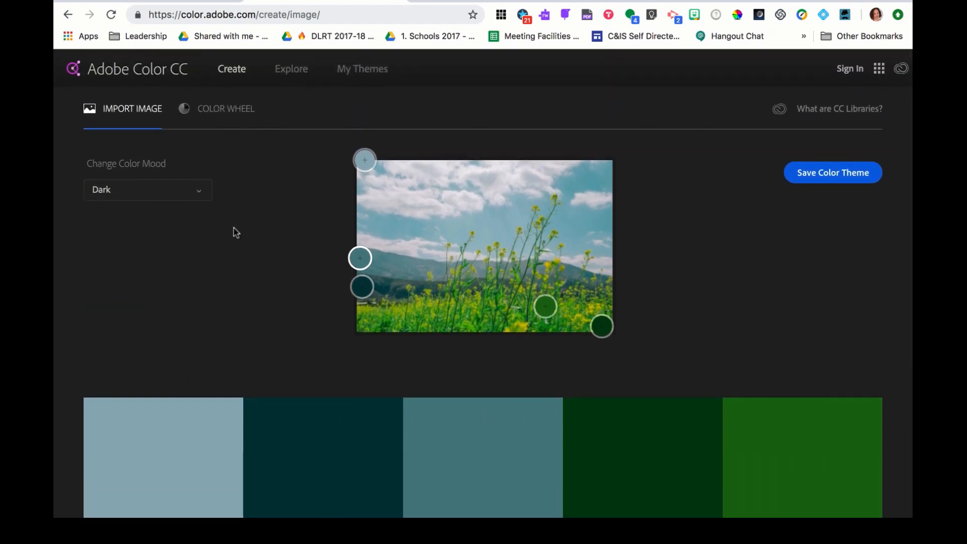
Show the theme on the color wheel and inspect the HEX code of each of the five swatches.
left_click(224, 112)
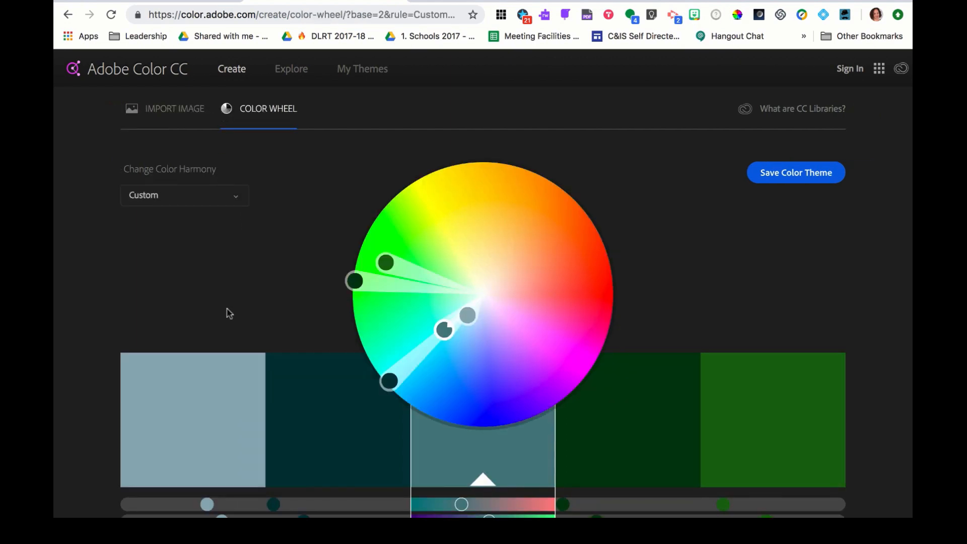
scroll(216, 426, "down", 3)
scroll(217, 426, "down", 1)
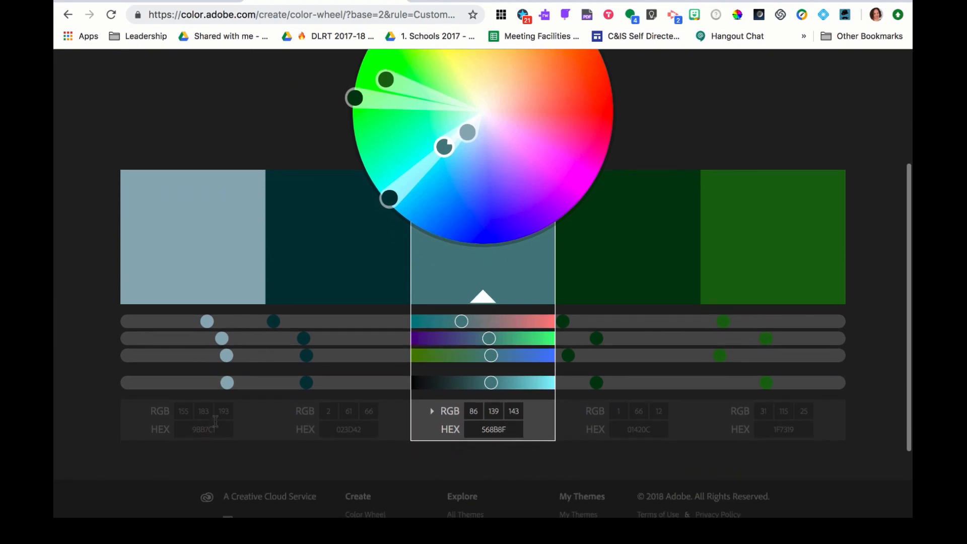
left_click(218, 428)
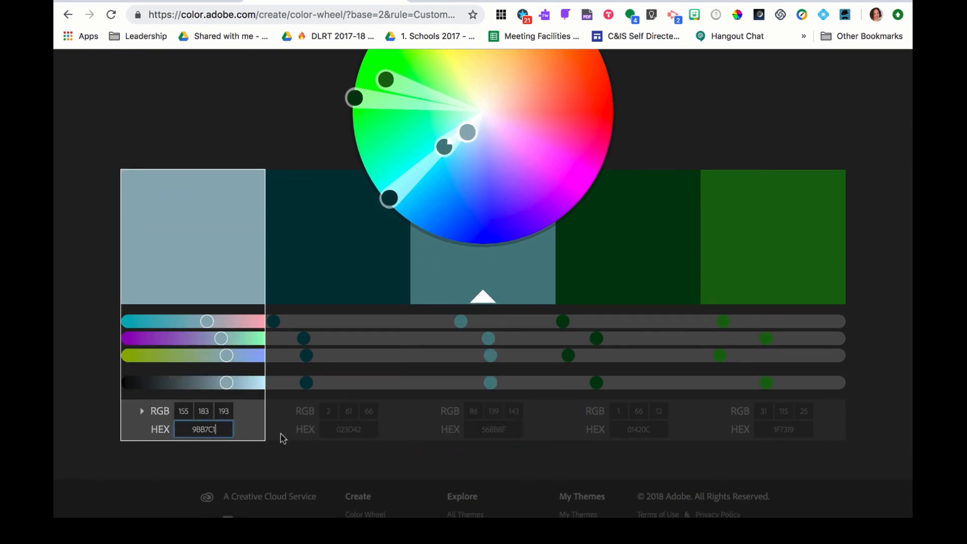
left_click(361, 431)
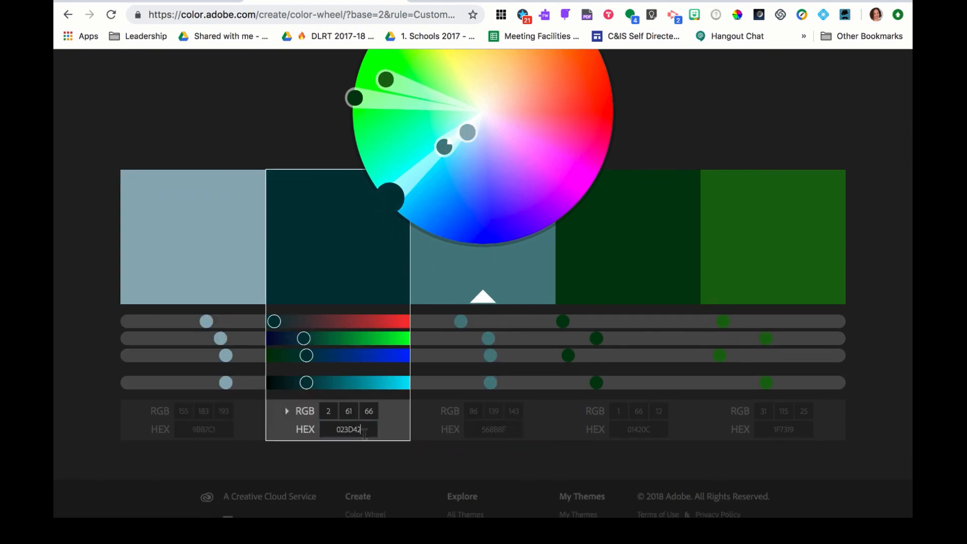
left_click(509, 427)
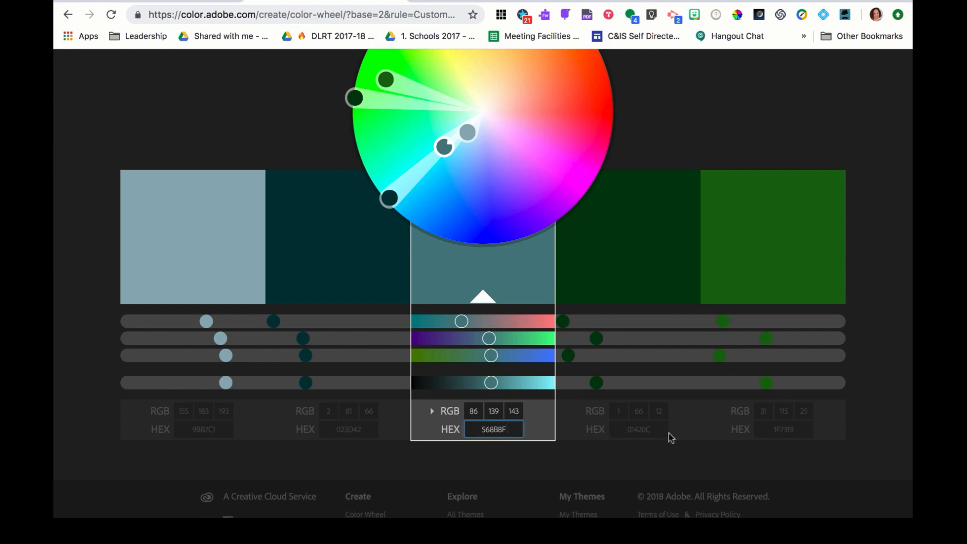
left_click(663, 429)
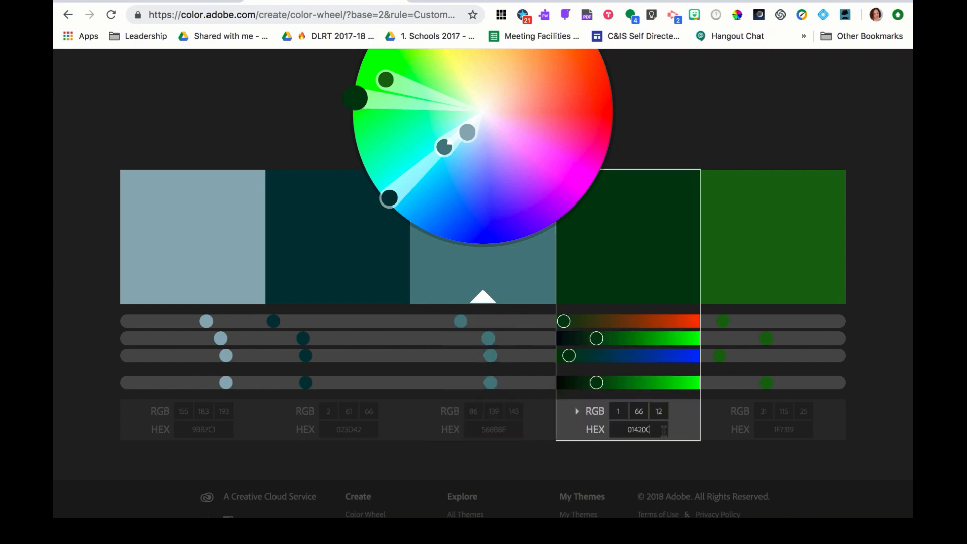
left_click(806, 429)
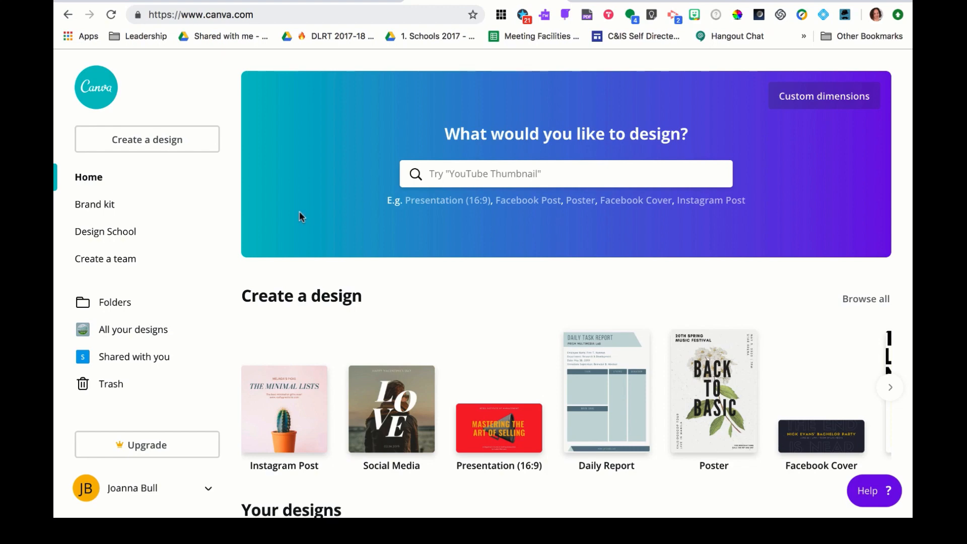
Switch to Canva and open the brand kit to examine its brand colors.
left_click(86, 207)
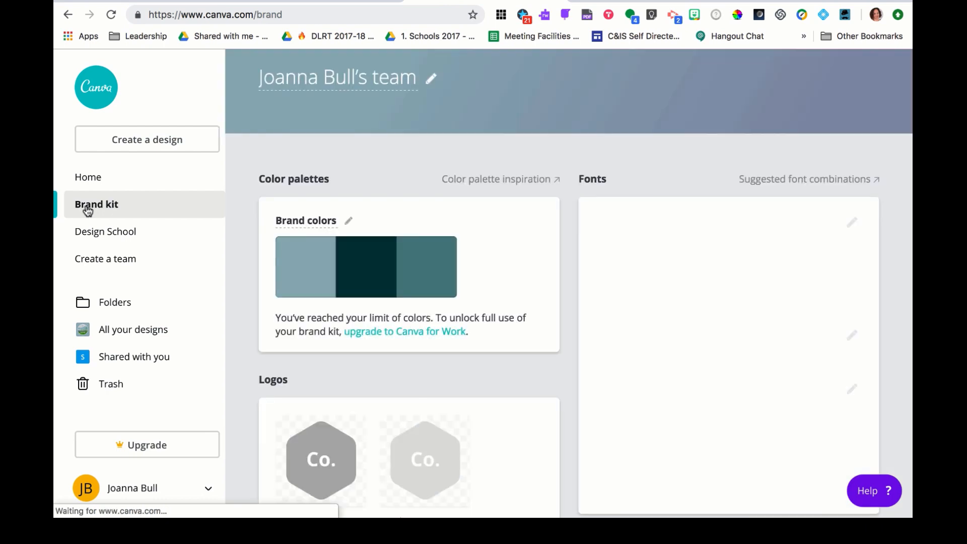
mouse_move(296, 260)
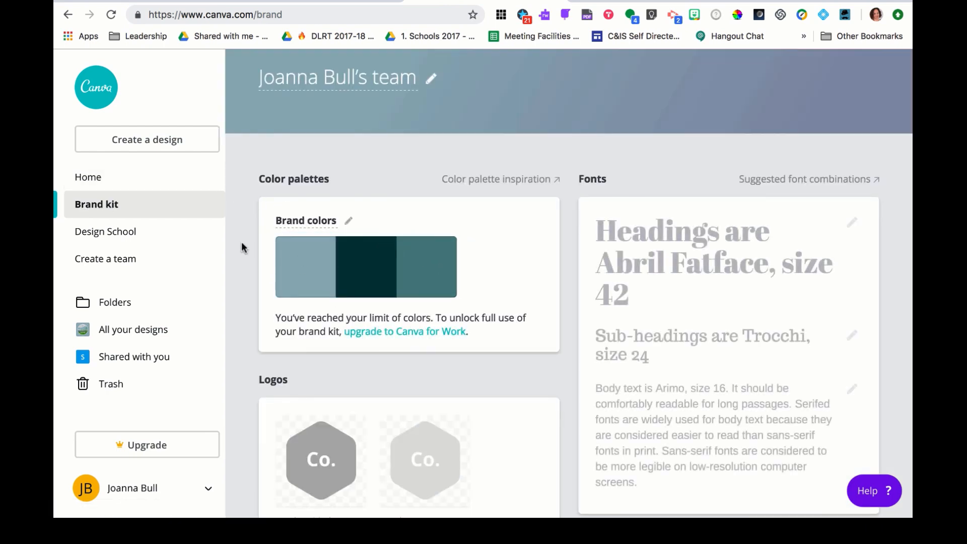
Create a Presentation (16:9) design from the Documents category and browse the available templates.
left_click(127, 139)
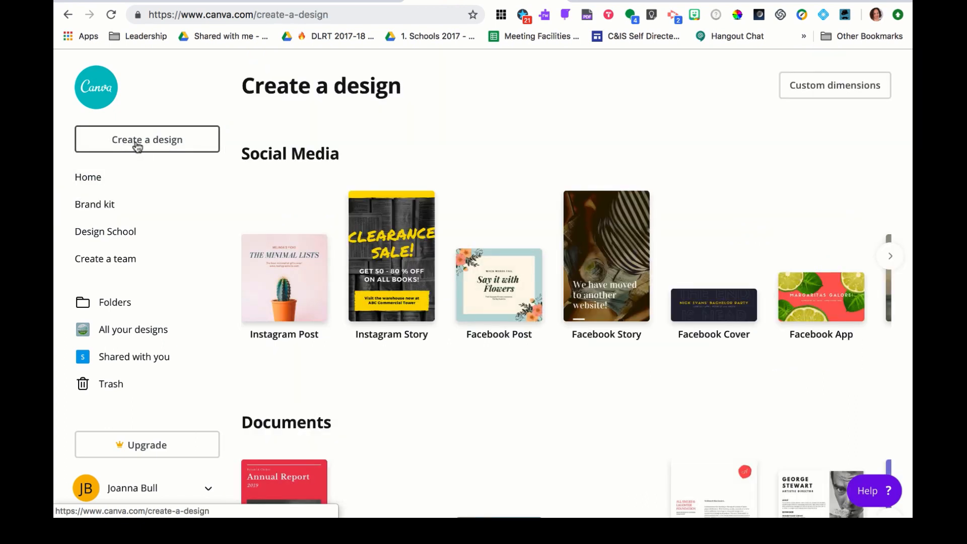
scroll(361, 382, "down", 5)
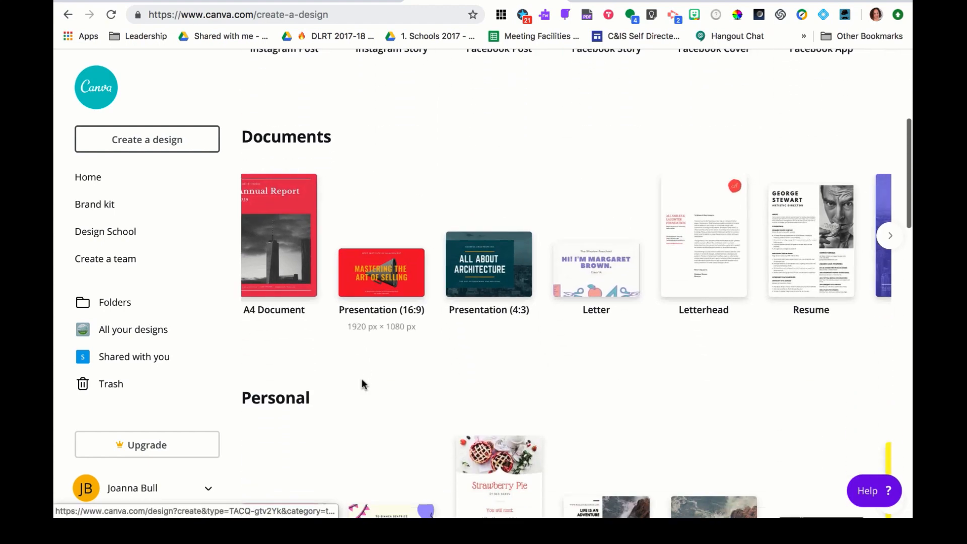
left_click(396, 281)
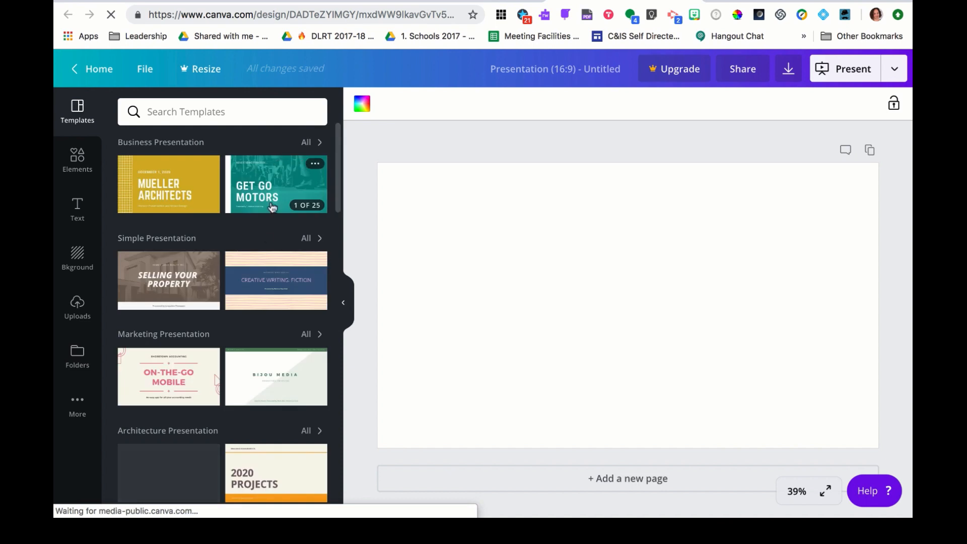
scroll(246, 335, "down", 4)
scroll(247, 337, "up", 4)
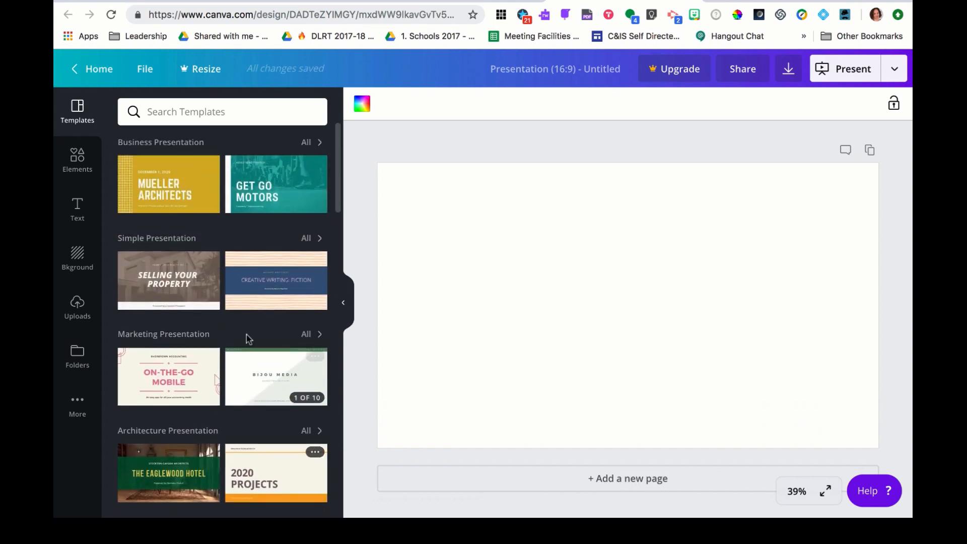
Return to the home page, search the design types for "pre" and create a Presentation (16:9) design.
left_click(99, 70)
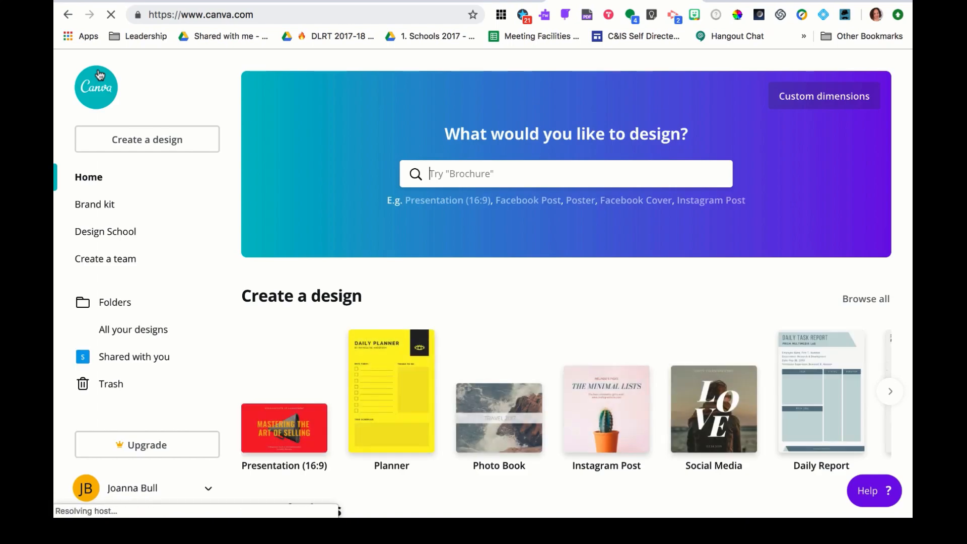
left_click(426, 173)
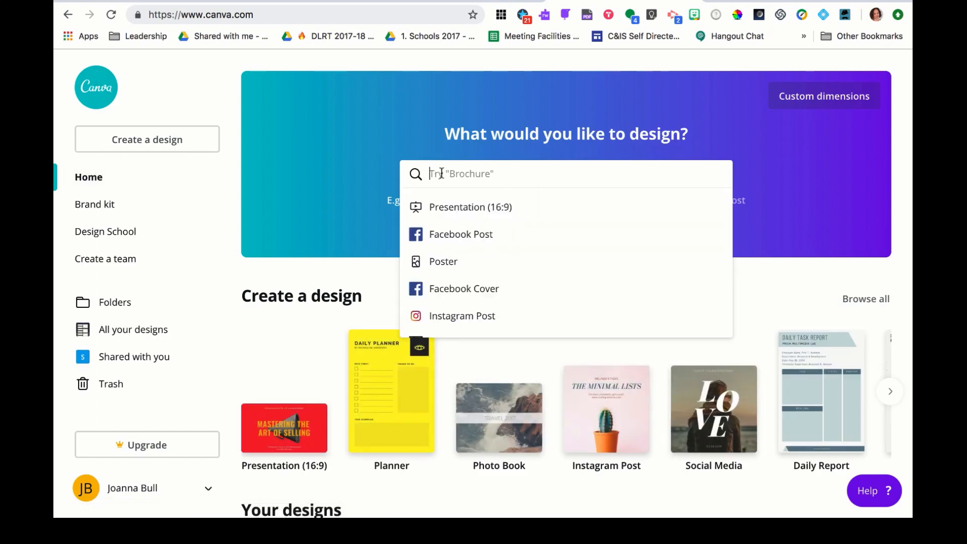
type("pre")
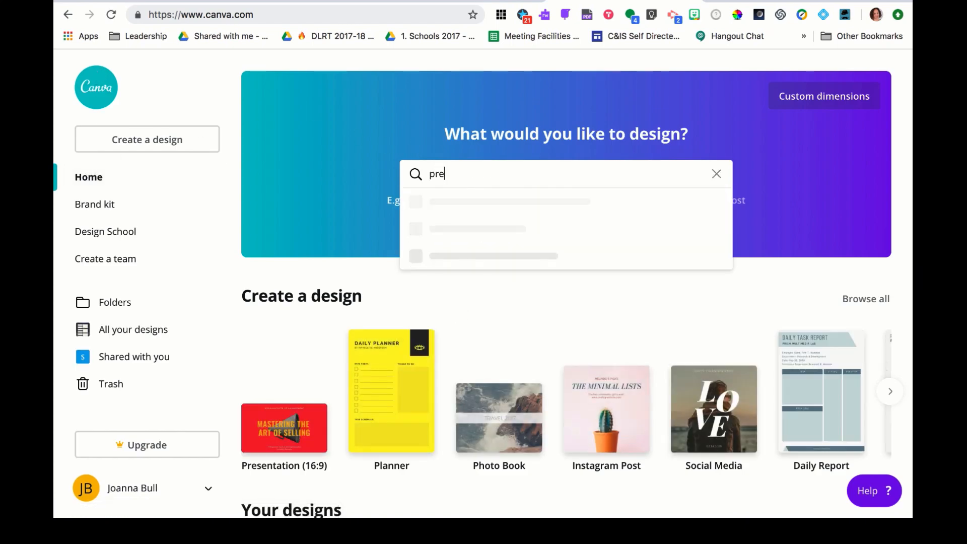
left_click(458, 217)
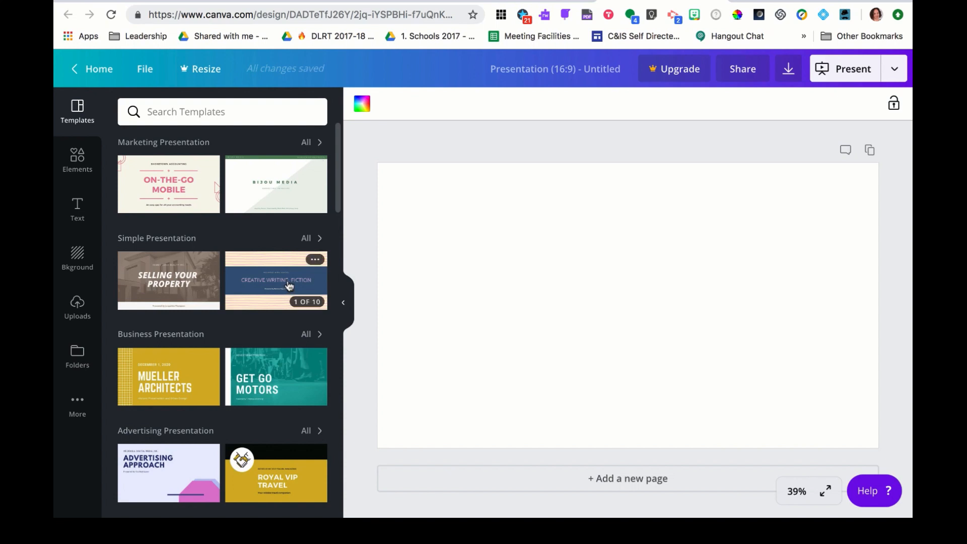
Open the "Get Go Motors" business presentation template and look through all its page layouts.
left_click(289, 379)
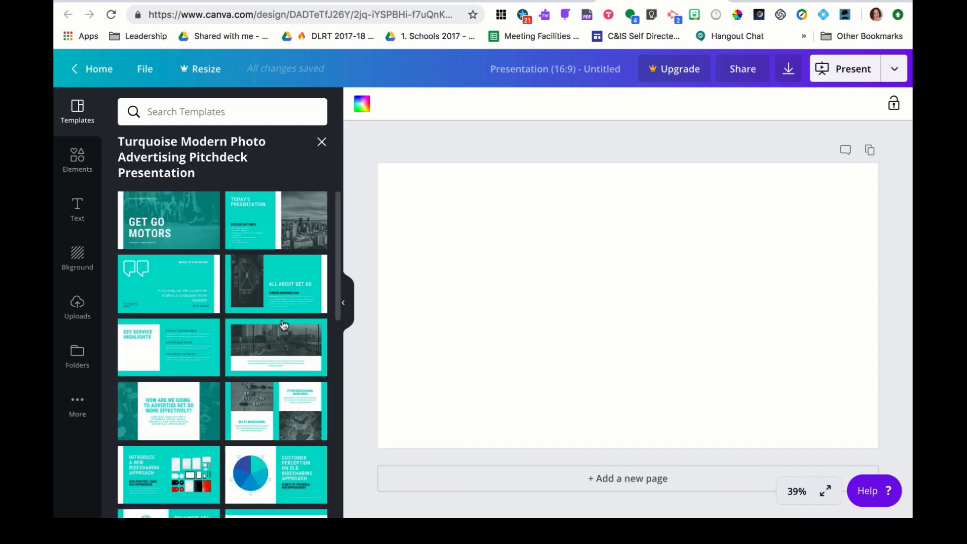
scroll(283, 324, "down", 6)
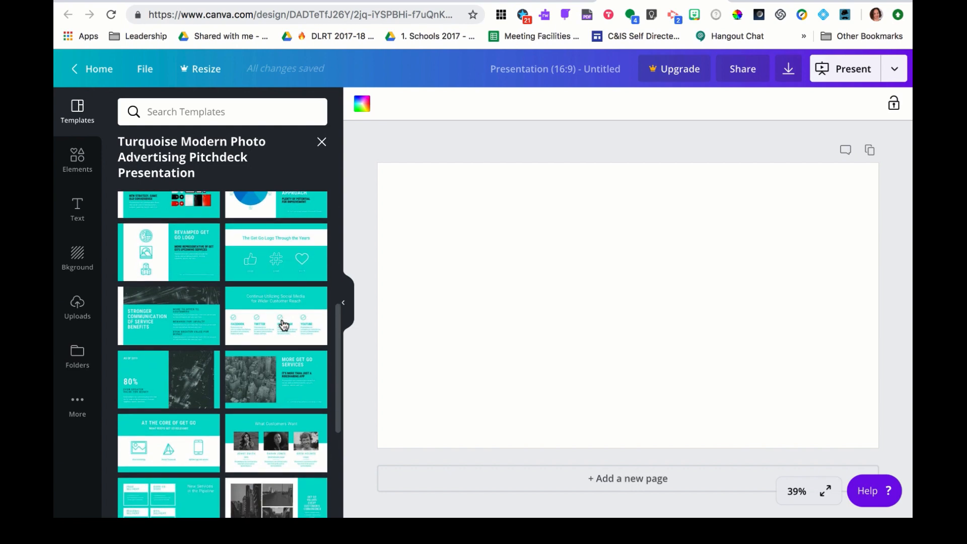
scroll(295, 381, "down", 4)
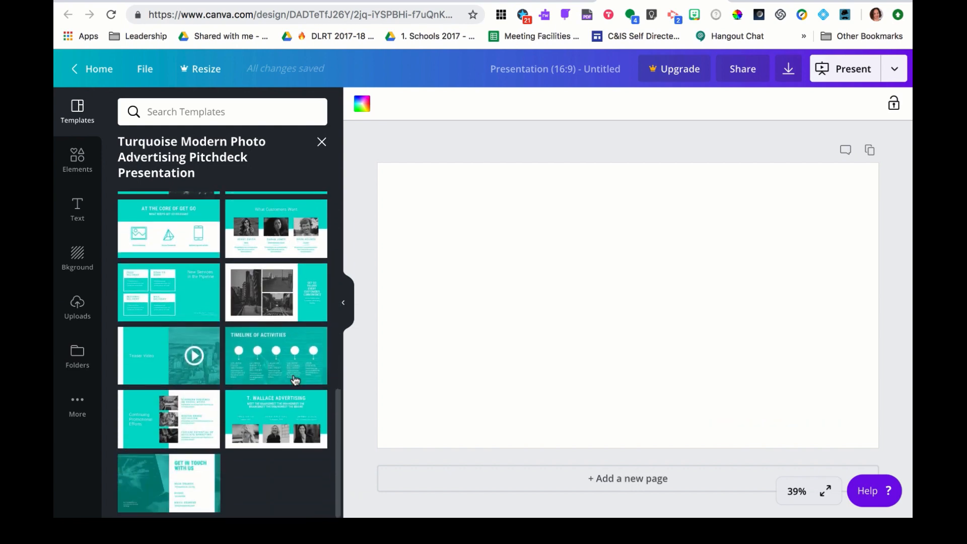
Apply the "Get Go Motors" cover layout to page 1 and add a second page with the "Today's Presentation" layout.
scroll(296, 380, "up", 10)
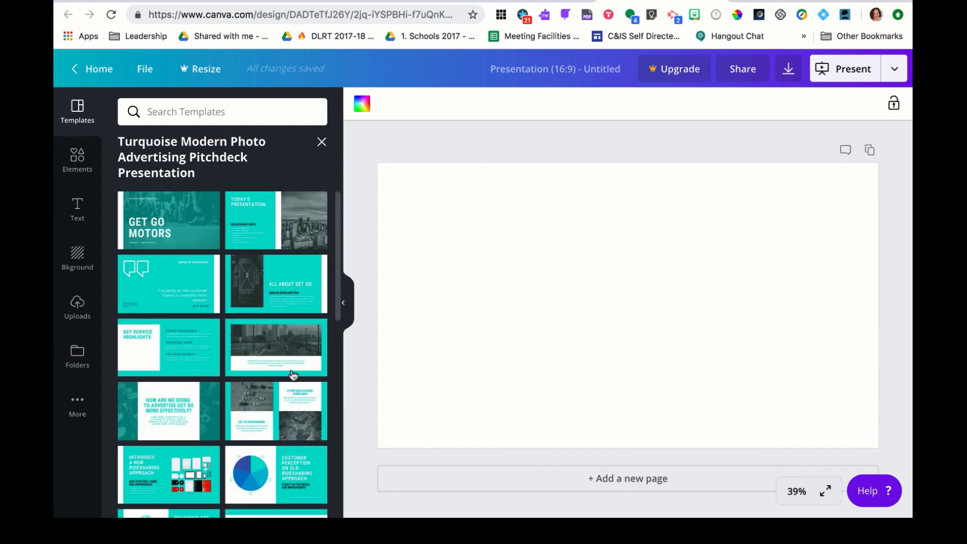
left_click(169, 224)
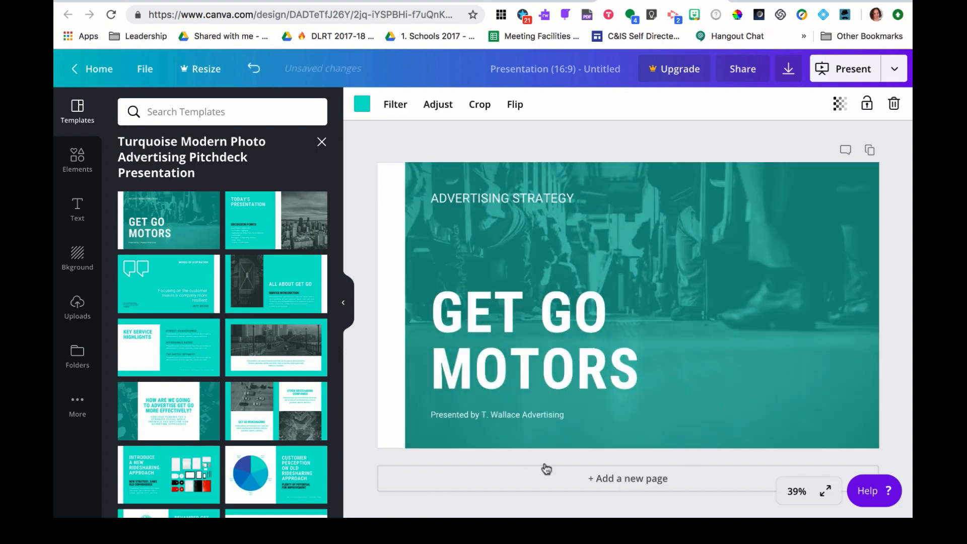
left_click(559, 477)
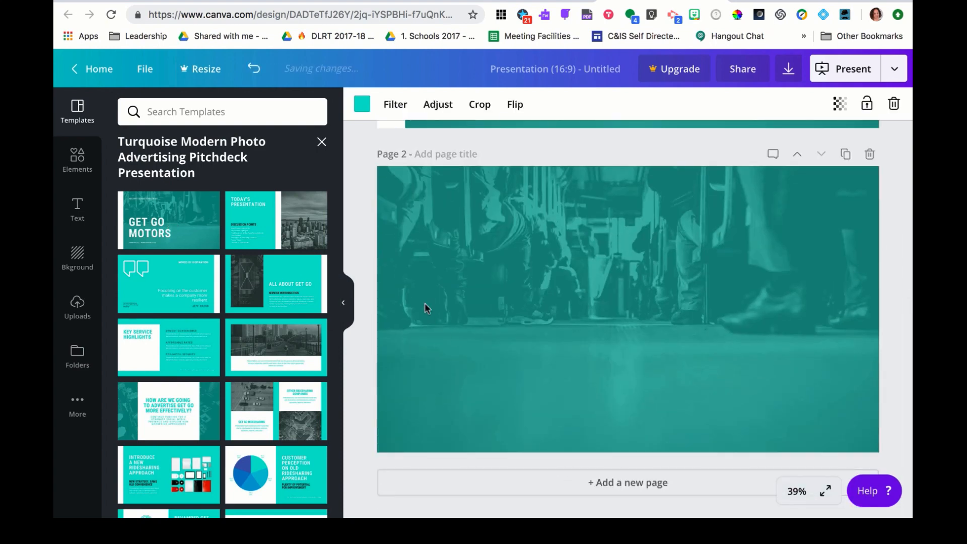
left_click(283, 229)
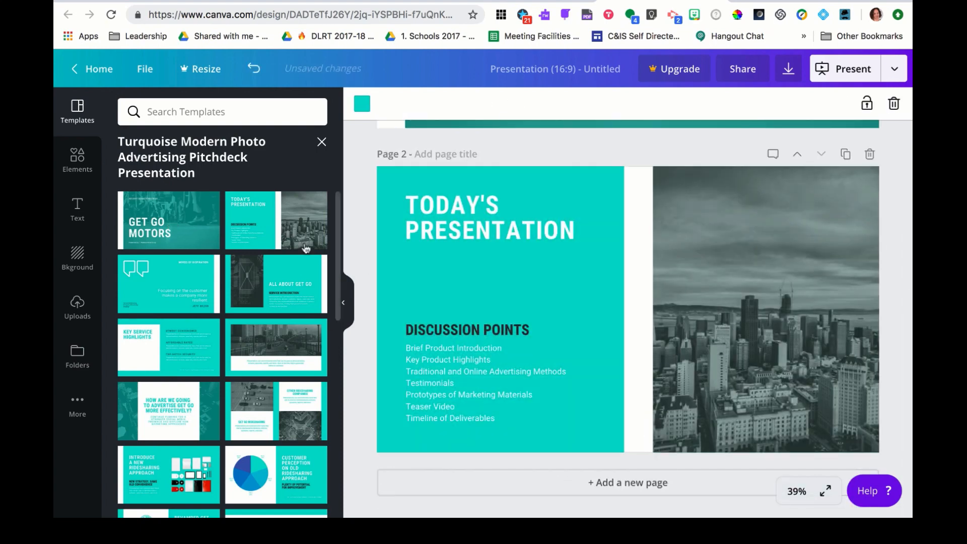
Add page 3 with the "Words of Inspiration" layout and page 4 with the "How are we going to advertise Get Go more effectively?" layout.
left_click(530, 492)
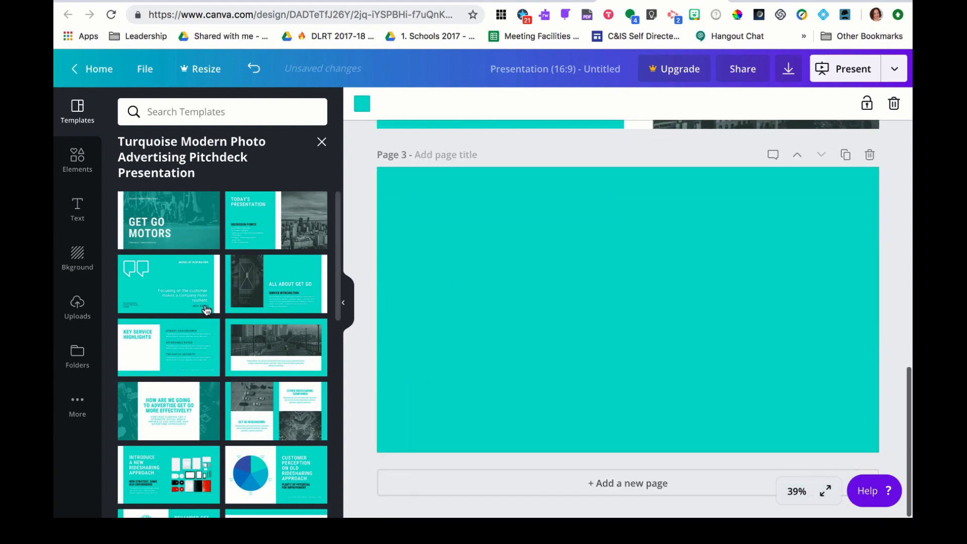
left_click(170, 281)
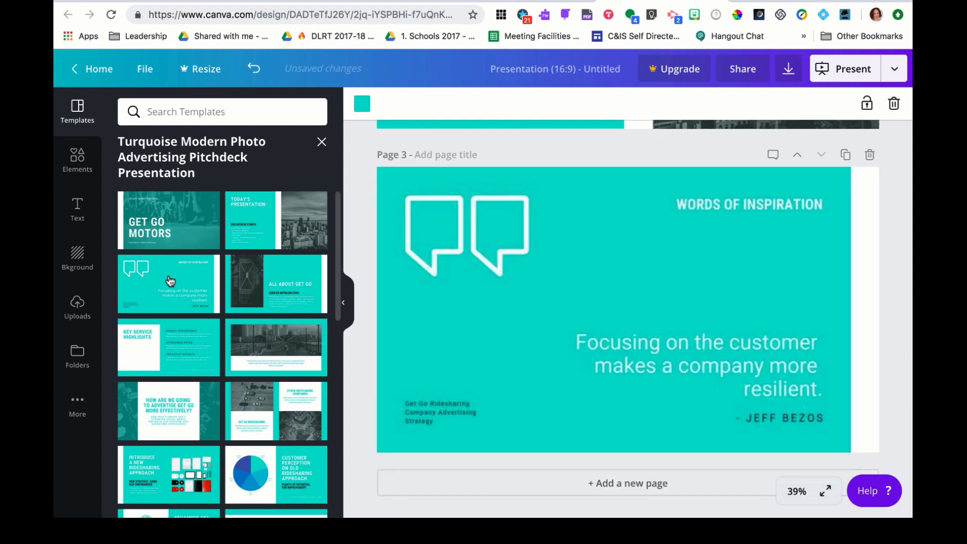
left_click(549, 482)
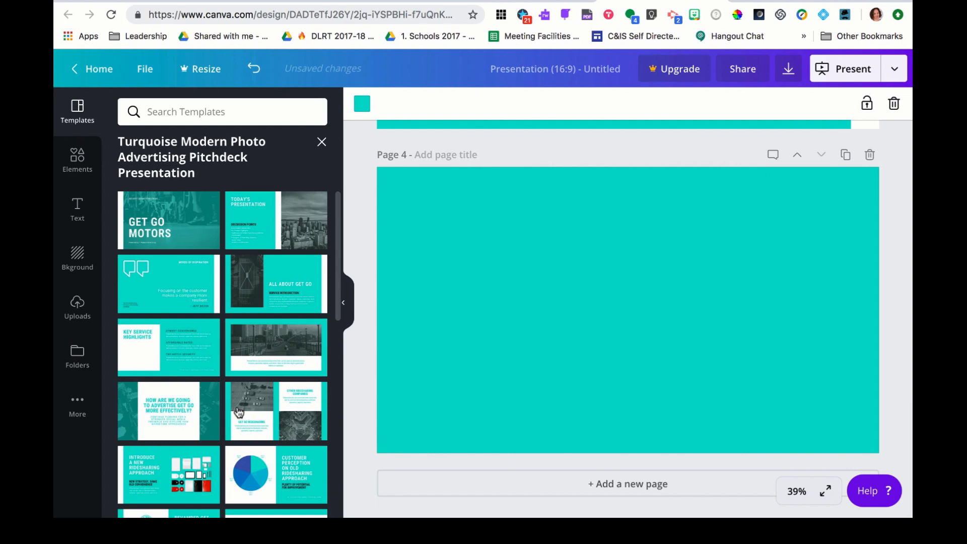
left_click(219, 414)
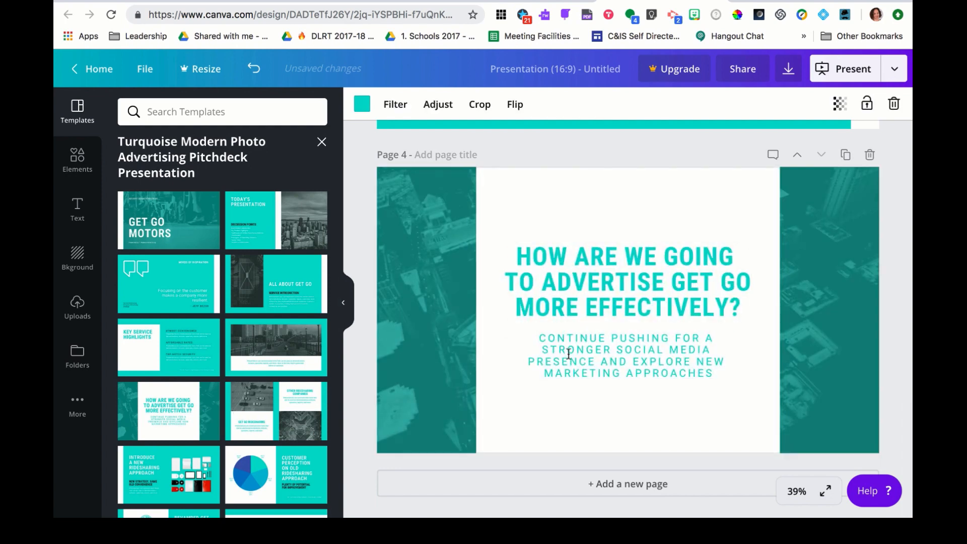
Recolor the page 1 background photo's tint with the light blue-gray brand color.
scroll(567, 352, "up", 4)
scroll(567, 355, "up", 10)
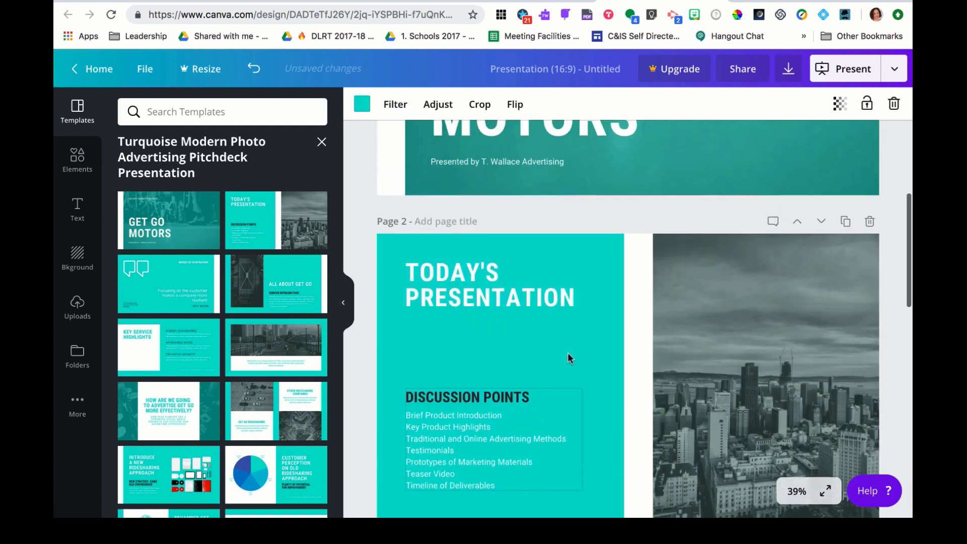
scroll(567, 352, "up", 3)
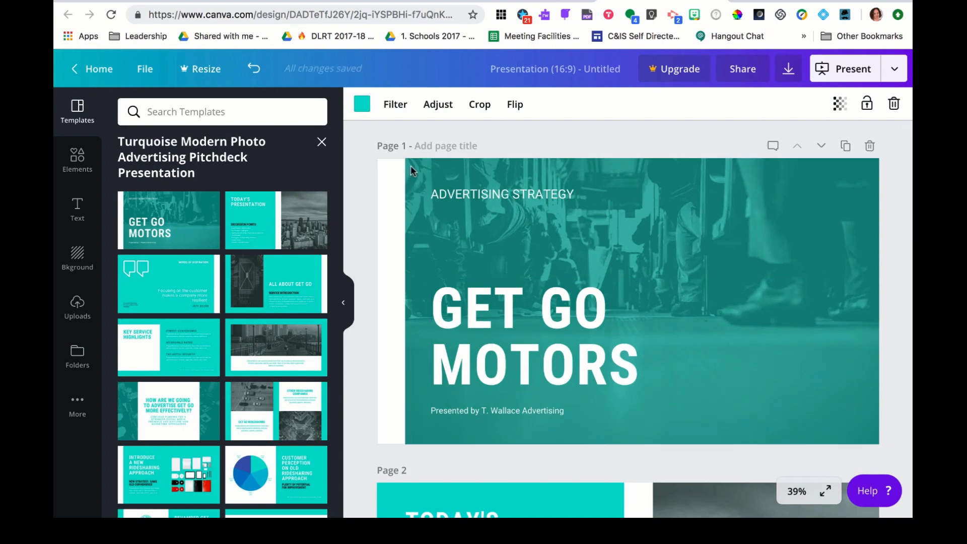
left_click(364, 107)
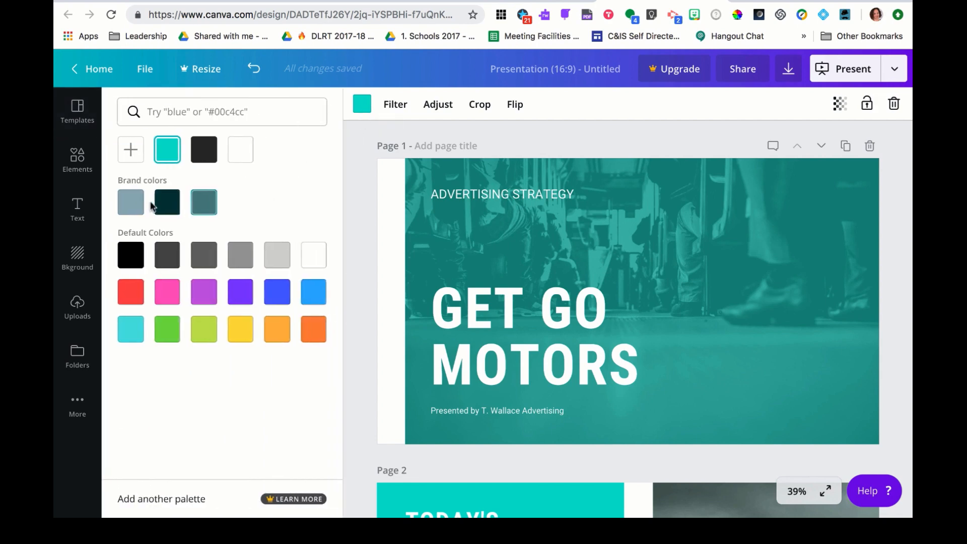
left_click(134, 204)
Change the turquoise background of page 2 to the darkest teal brand color.
scroll(393, 335, "down", 5)
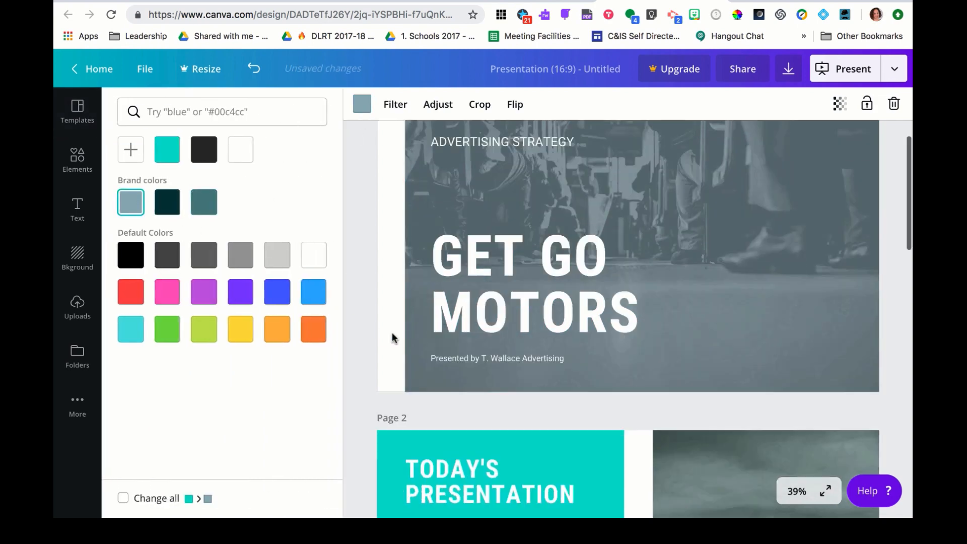
left_click(384, 272)
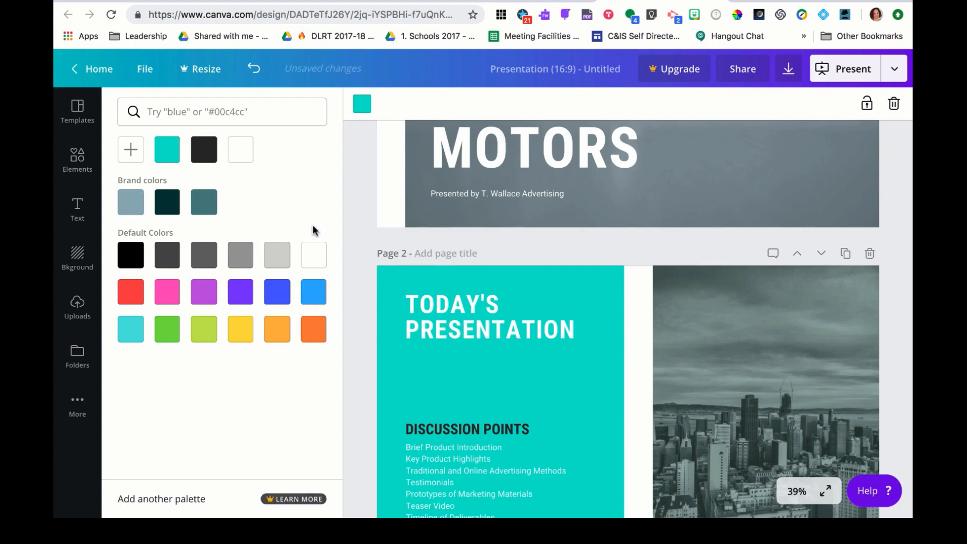
left_click(170, 207)
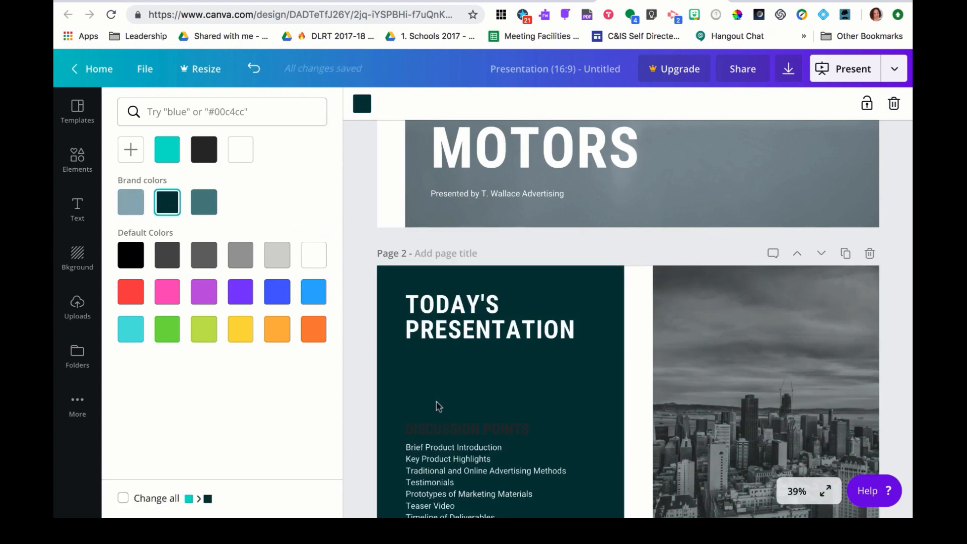
Color the page 3 background with the light blue-gray brand color and its quotation-mark graphic with the dark teal brand color.
scroll(438, 406, "down", 6)
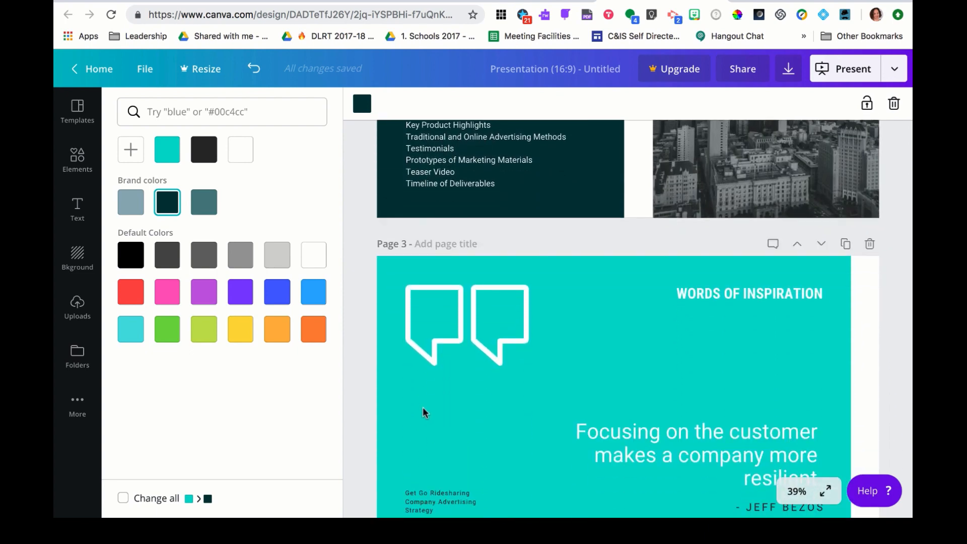
left_click(422, 406)
left_click(130, 202)
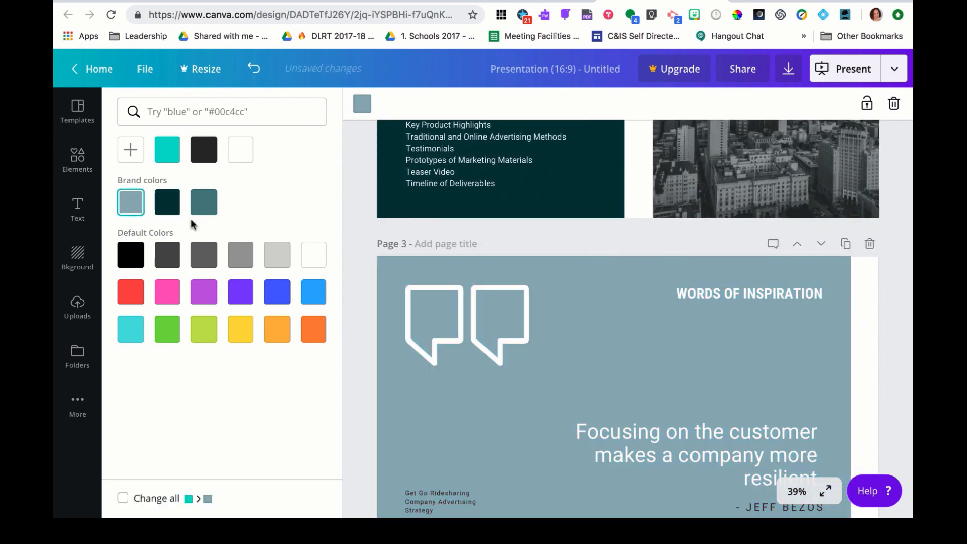
left_click(424, 350)
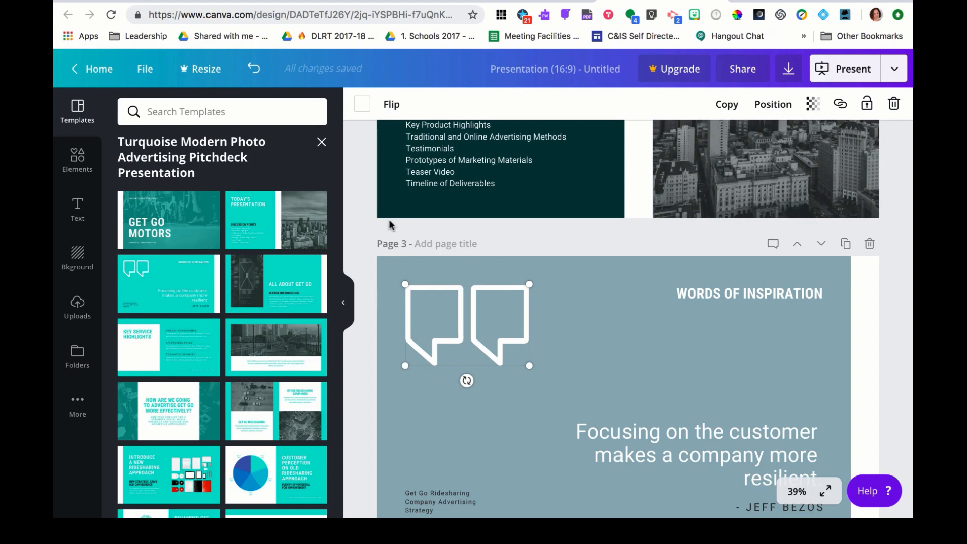
left_click(361, 106)
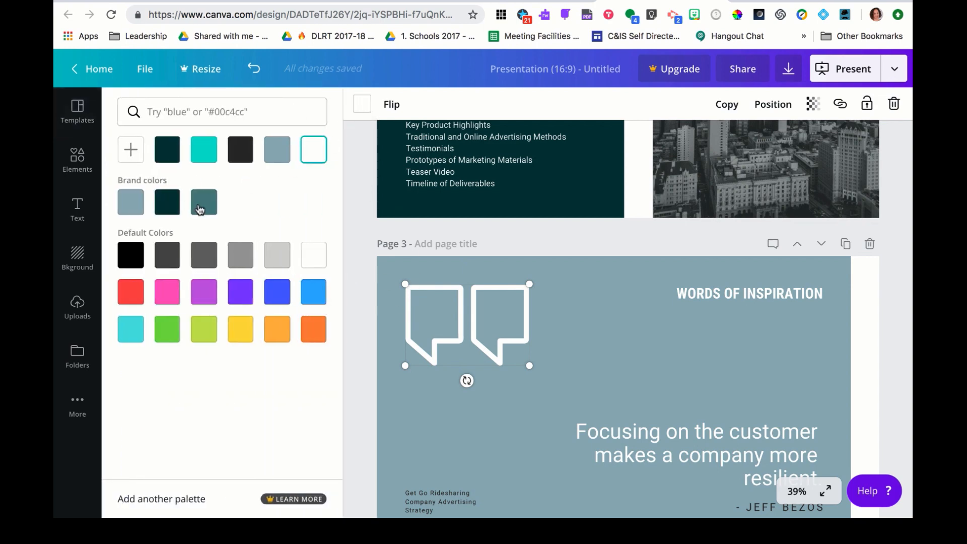
left_click(162, 206)
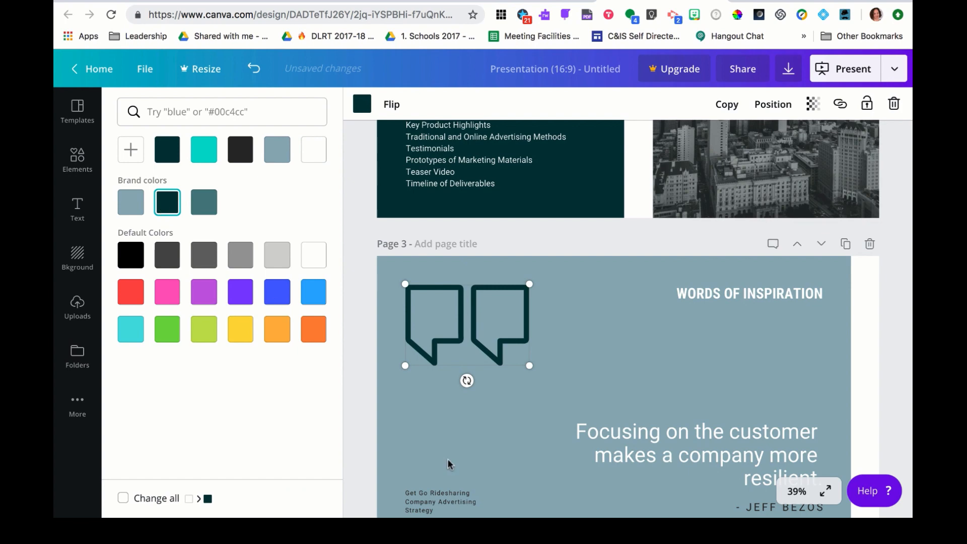
Recolor the page 4 background photo's tint with the light blue-gray brand color.
scroll(467, 471, "down", 10)
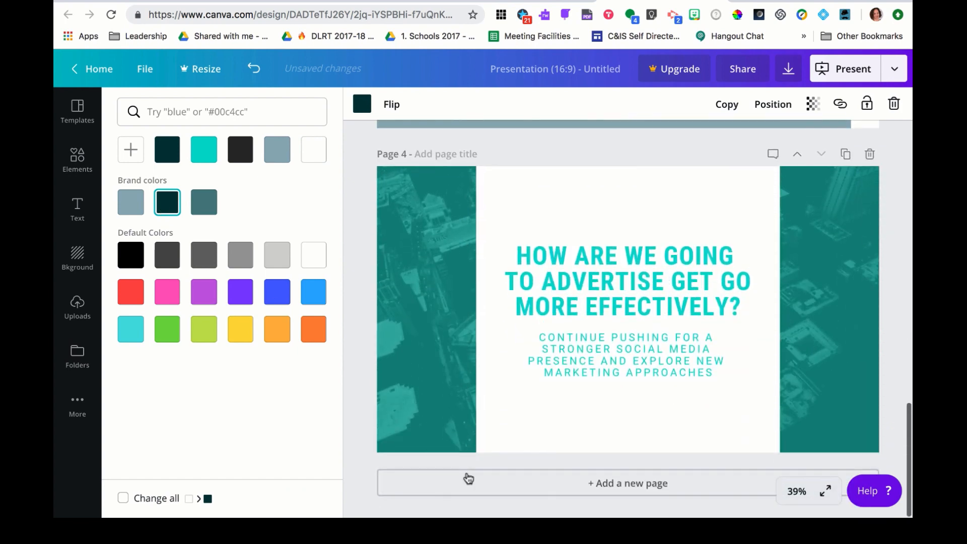
left_click(409, 436)
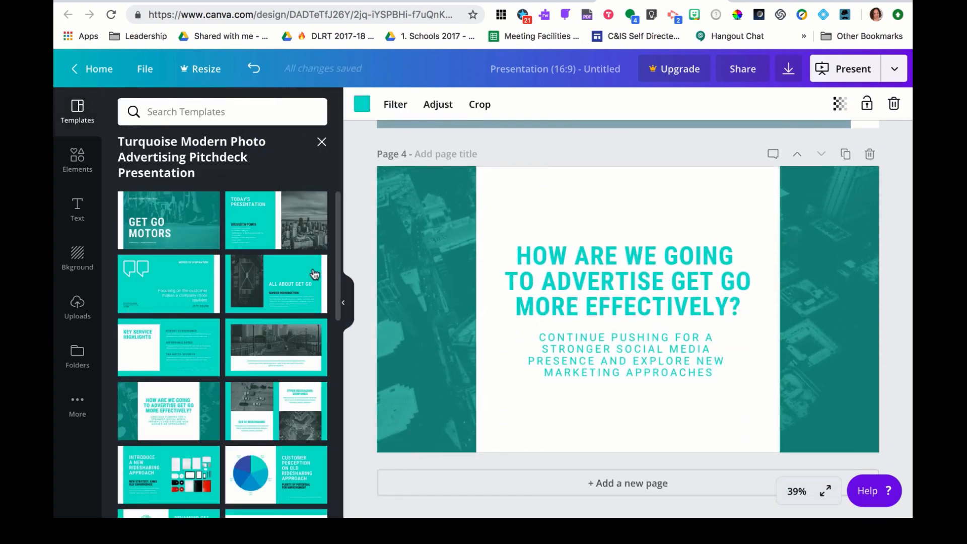
left_click(361, 103)
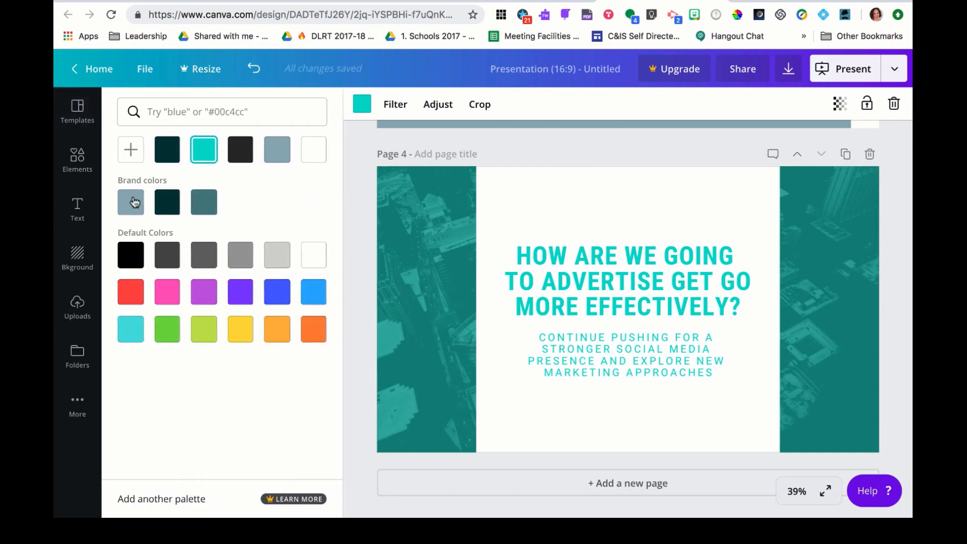
left_click(133, 202)
Review the recolored pages and delete the background photo from page 1, leaving the plain brand color.
scroll(437, 283, "up", 20)
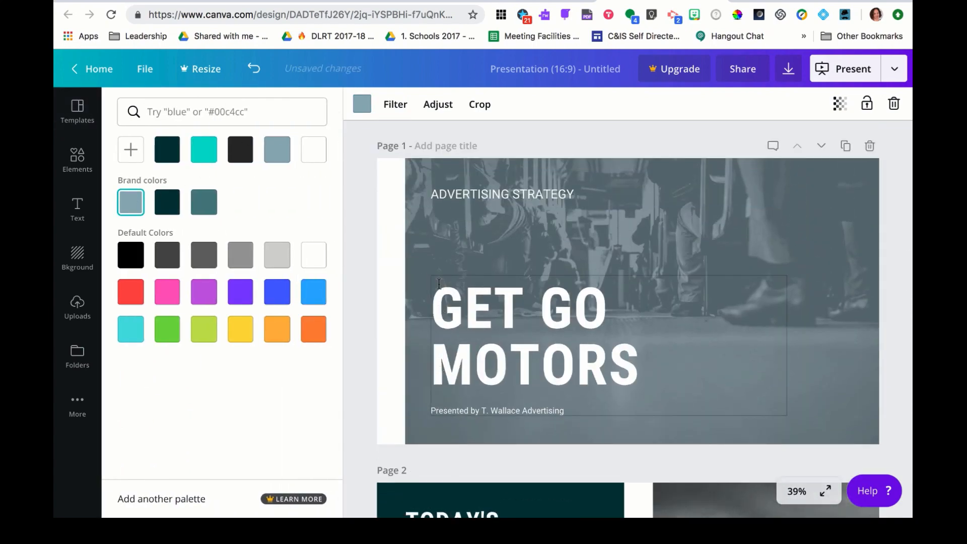
scroll(438, 283, "down", 15)
scroll(438, 283, "up", 15)
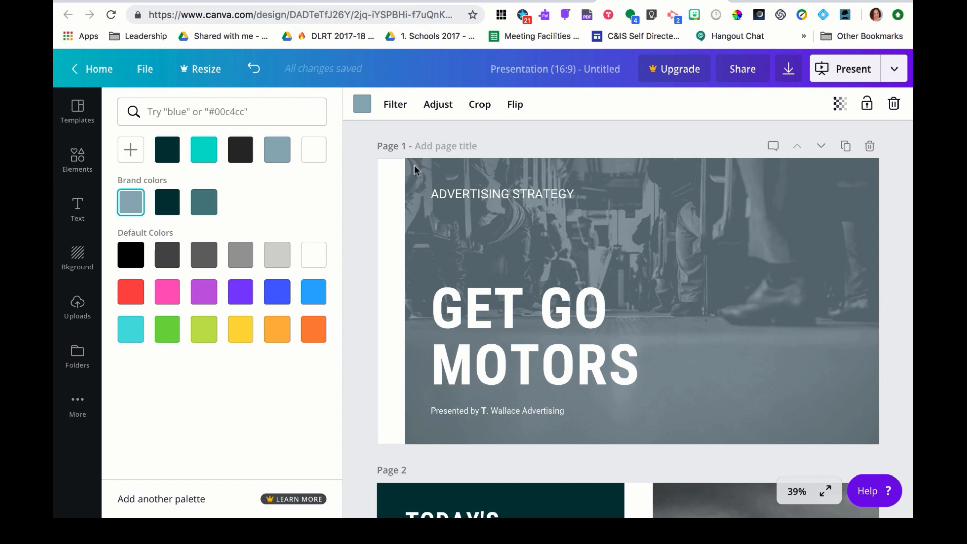
key("Delete")
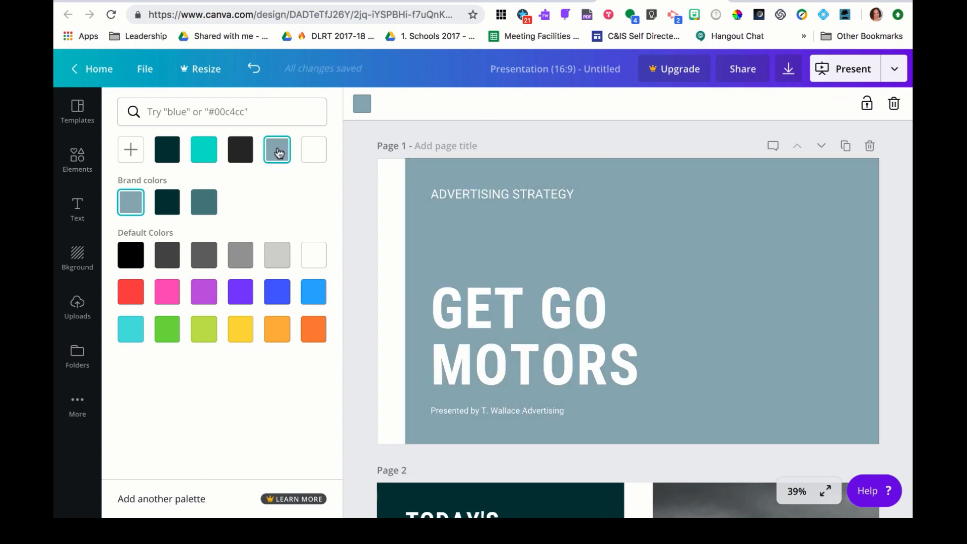
Search the photo elements for "food" and add the free photo of milk being poured into a glass to page 1.
left_click(84, 166)
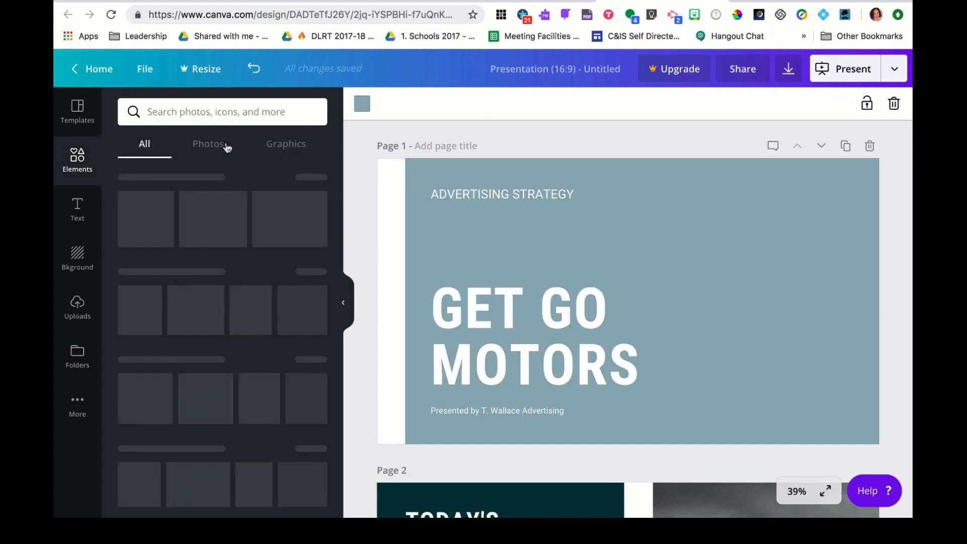
left_click(216, 112)
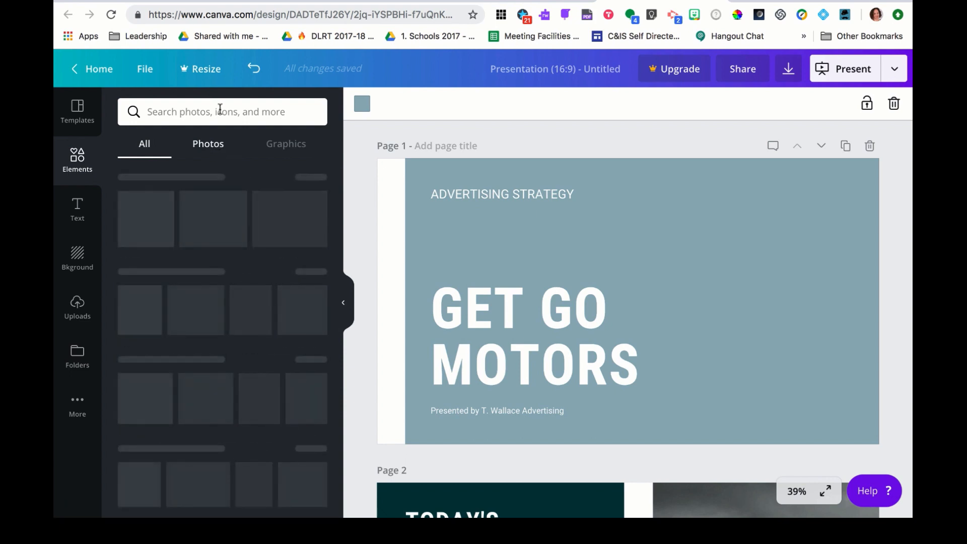
type("foof")
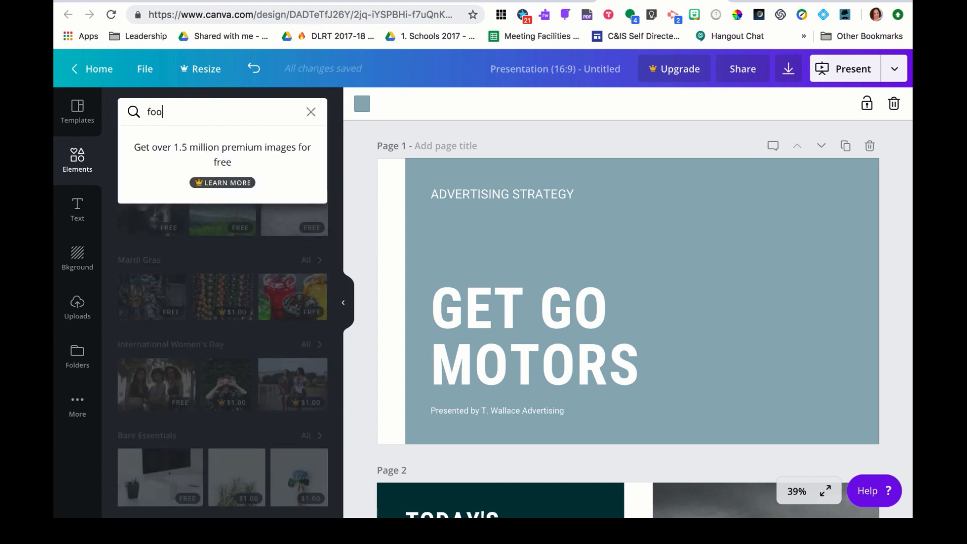
key("Return")
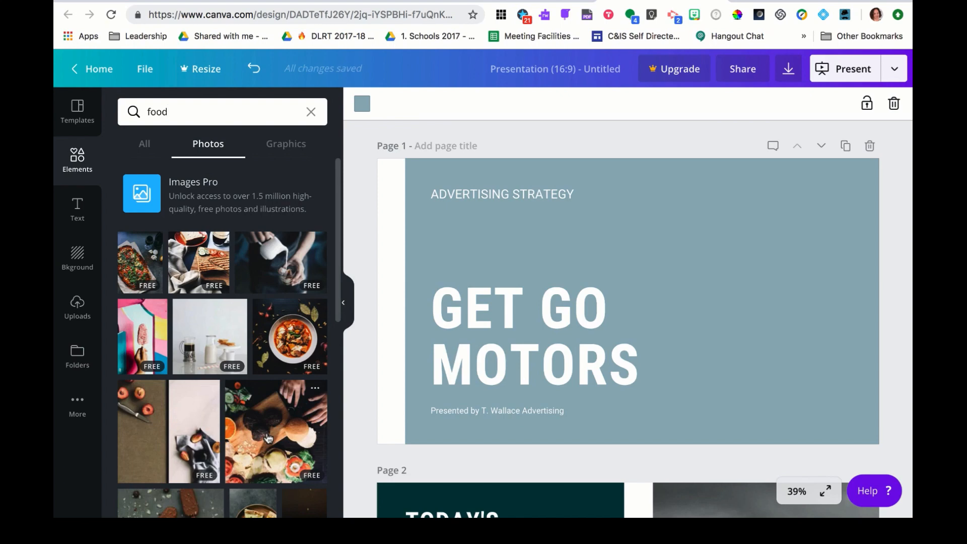
left_click(268, 259)
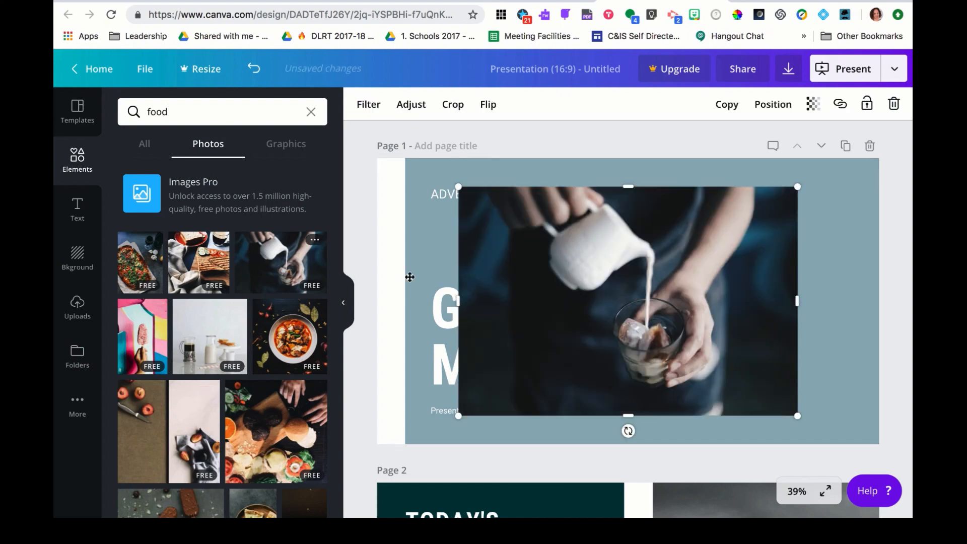
Enlarge the milk-pouring photo to cover the colored area of page 1 and send it backward behind the title text.
left_click_drag(559, 279, 506, 249)
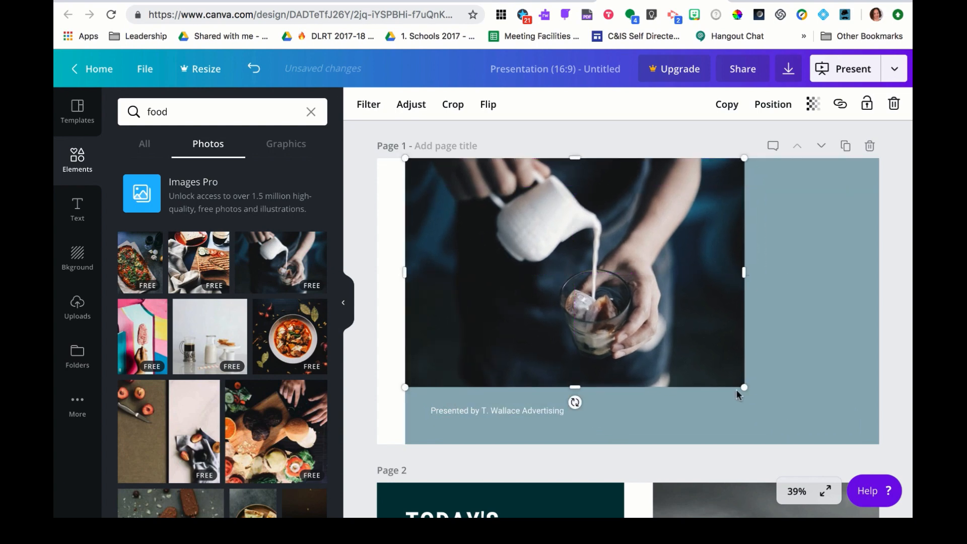
left_click_drag(743, 385, 894, 445)
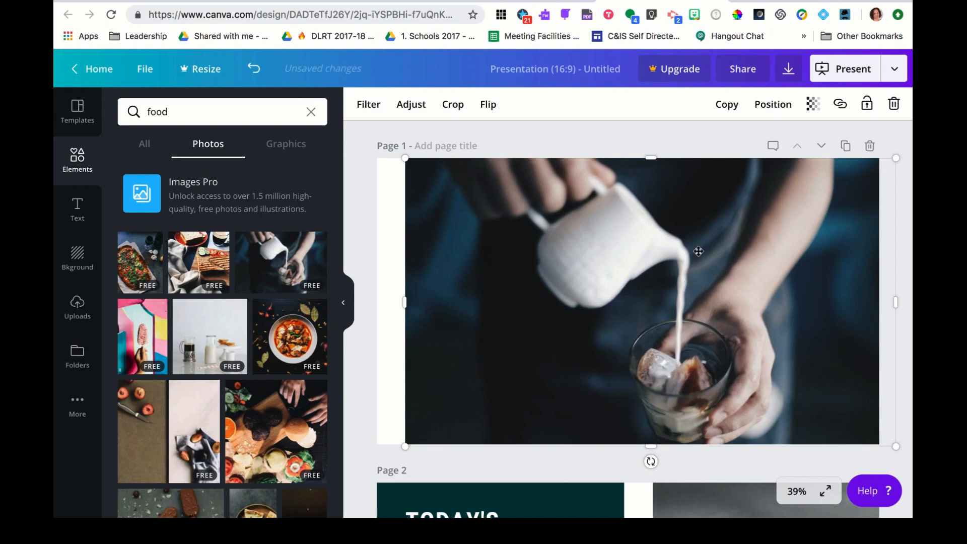
left_click(772, 106)
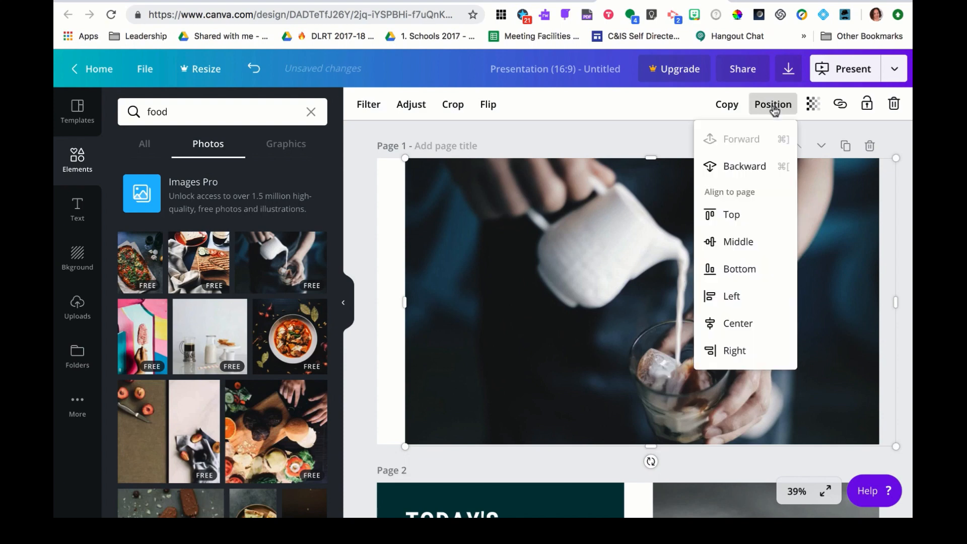
left_click(745, 166)
left_click(745, 167)
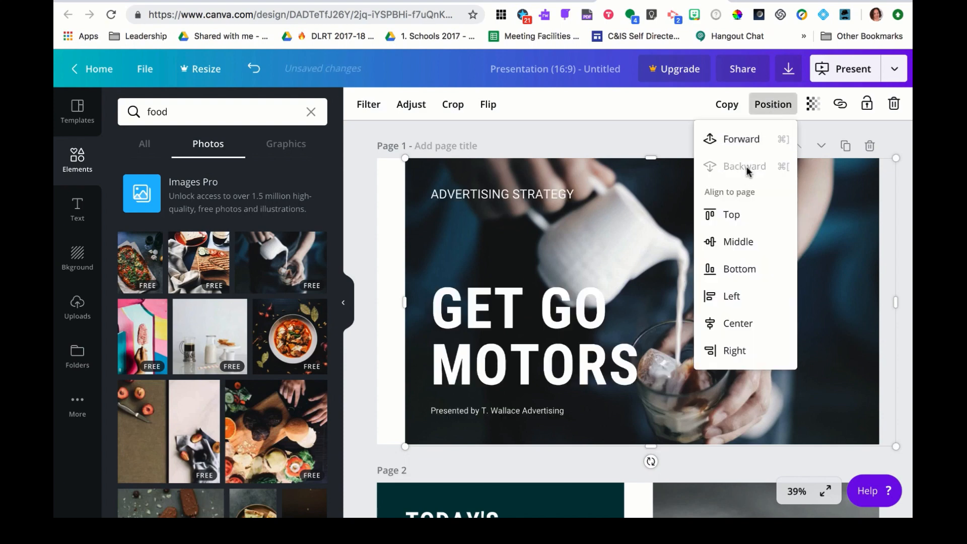
left_click(652, 149)
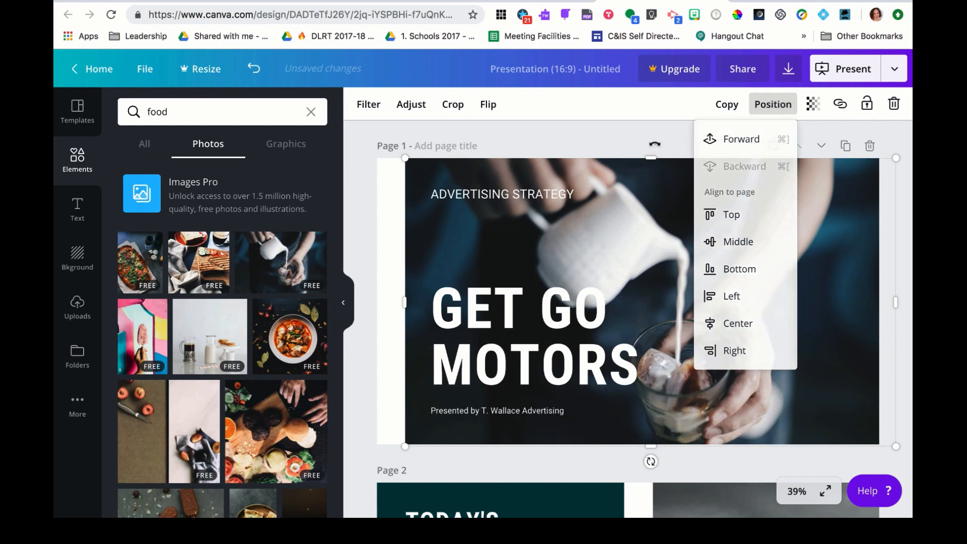
Fade the milk-pouring photo on page 1 by setting its transparency to 44.
left_click(674, 232)
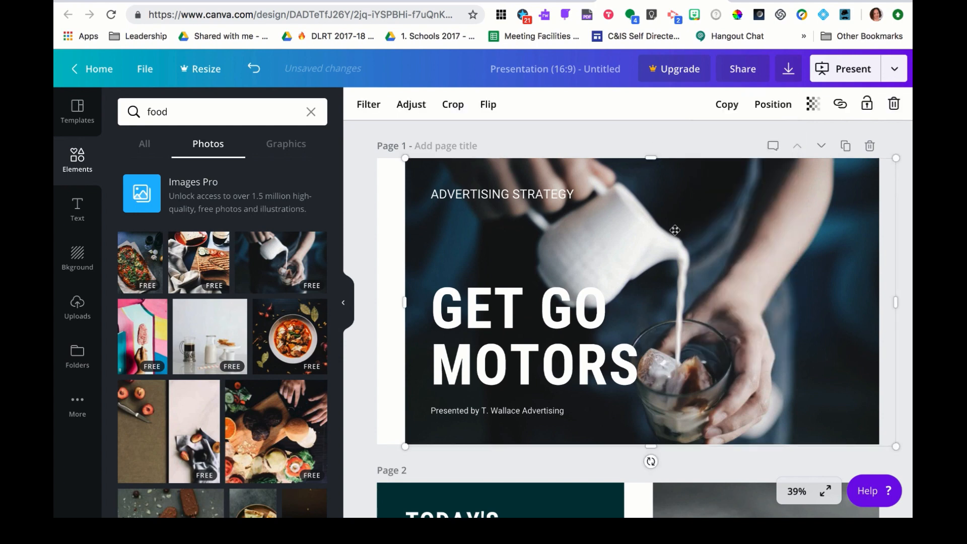
left_click(814, 105)
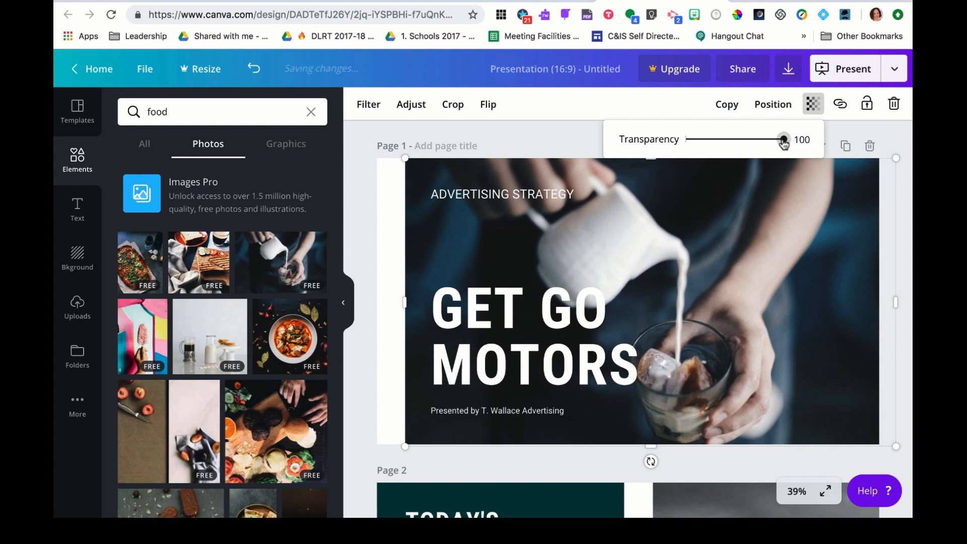
left_click_drag(784, 139, 730, 156)
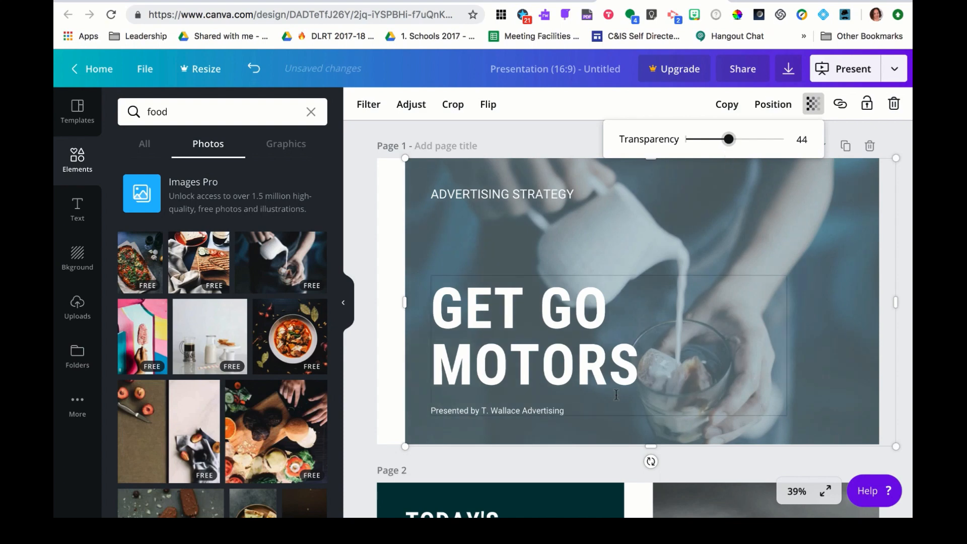
Replace the page 1 title with "WHY MILK?" and change the "Presented by" line to the presenter's first name.
left_click(627, 365)
left_click_drag(632, 366, 436, 317)
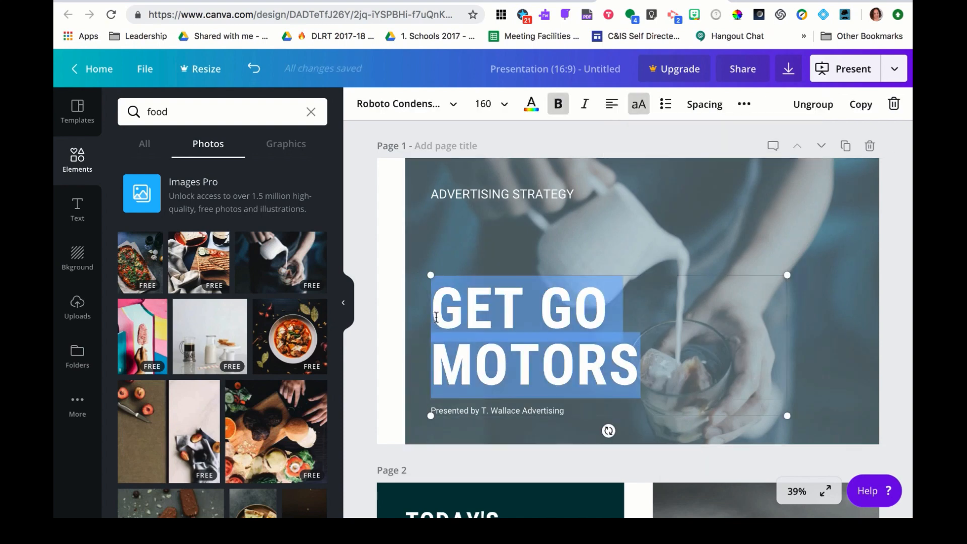
type("WHY MILK?")
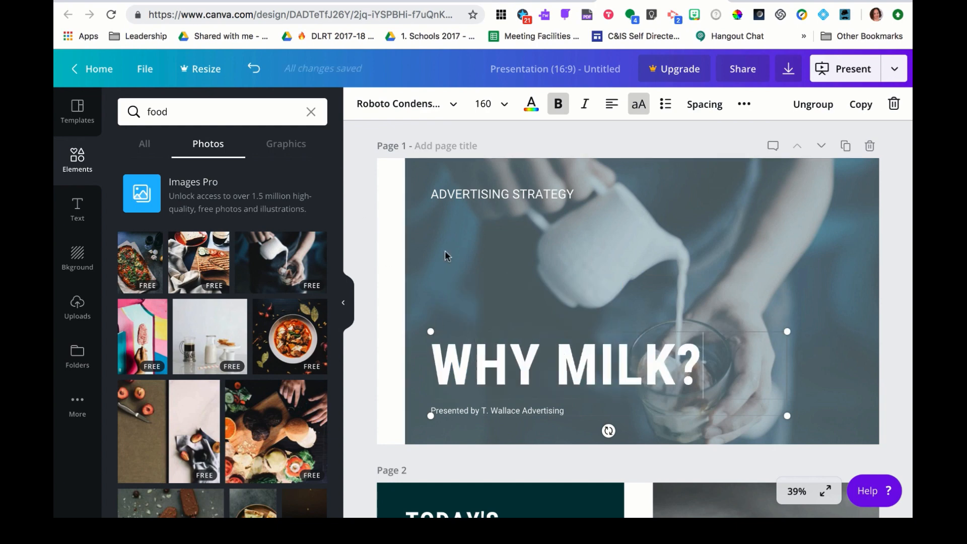
left_click(563, 410)
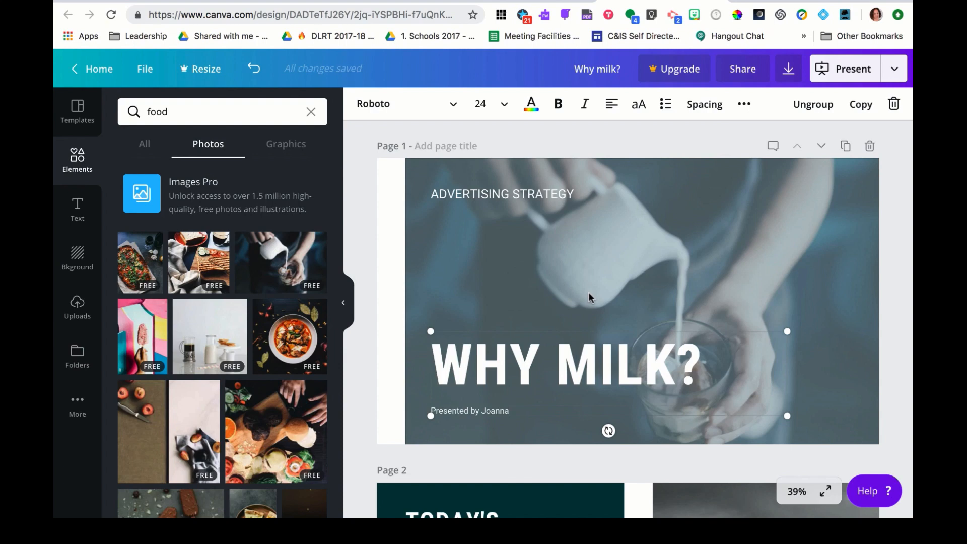
Shift the discussion points text block on page 2 slightly right and recolor its "DISCUSSION POINTS" heading white.
scroll(589, 293, "down", 6)
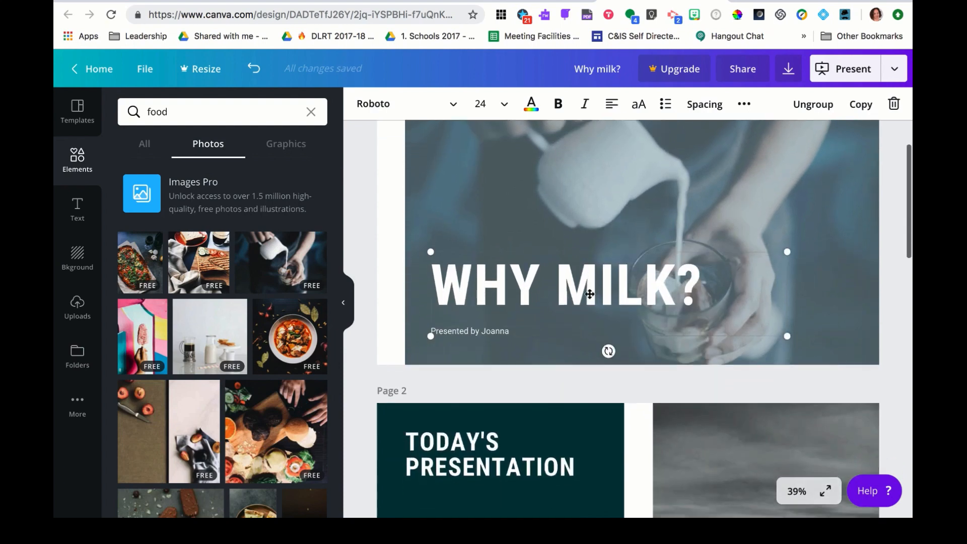
scroll(590, 296, "up", 1)
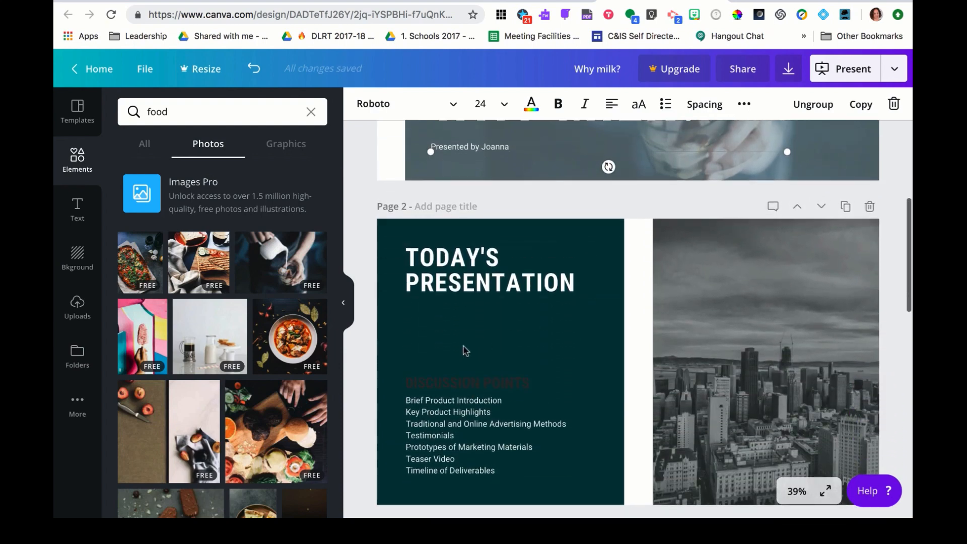
left_click(407, 338)
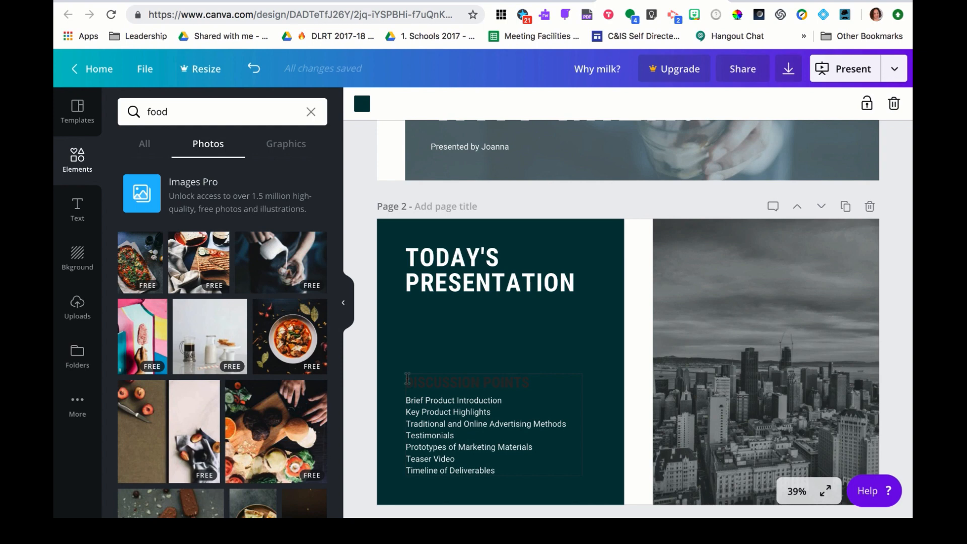
left_click(407, 377)
left_click_drag(407, 377, 424, 379)
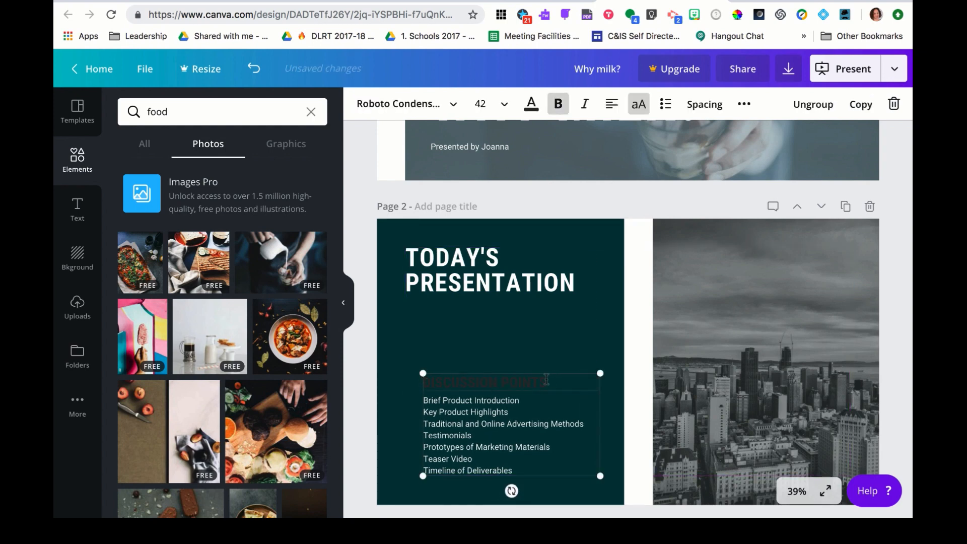
left_click_drag(552, 381, 428, 383)
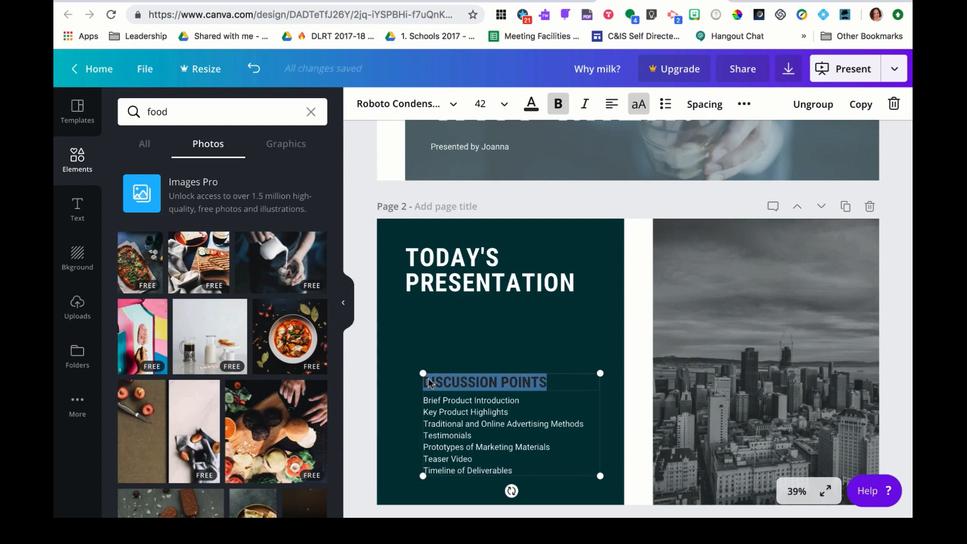
left_click(530, 105)
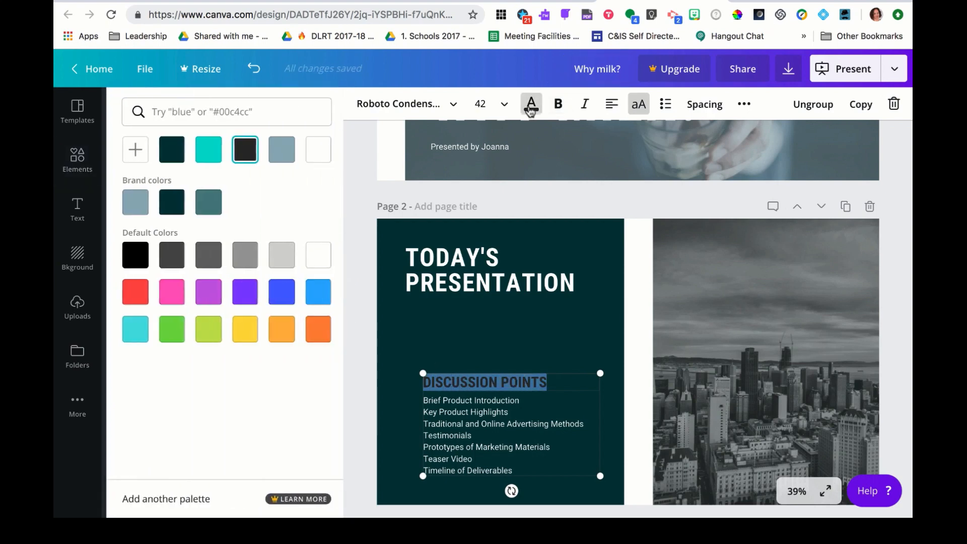
left_click(310, 160)
left_click(408, 349)
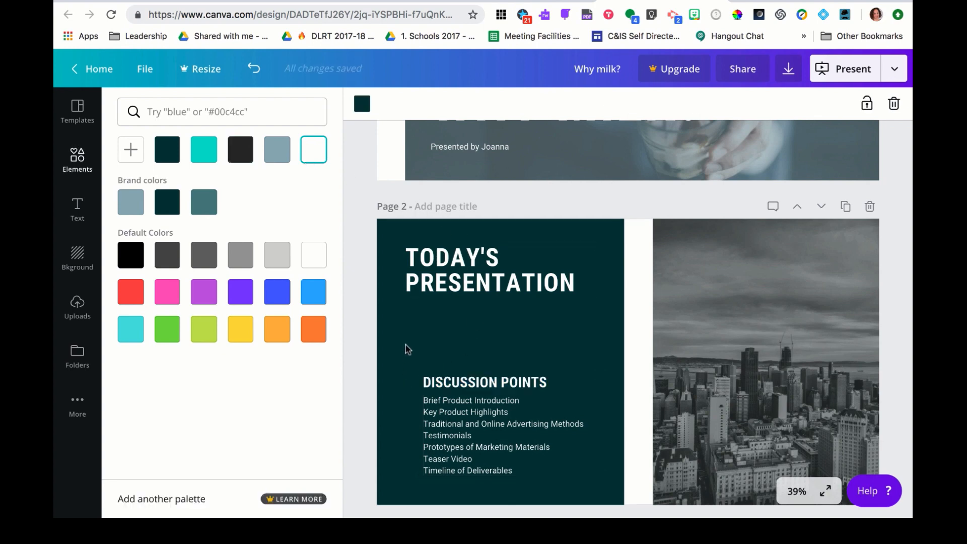
Replace the city photo on page 2 with the free photo of cut fruit and a knife, placed beside the white bar.
left_click(756, 328)
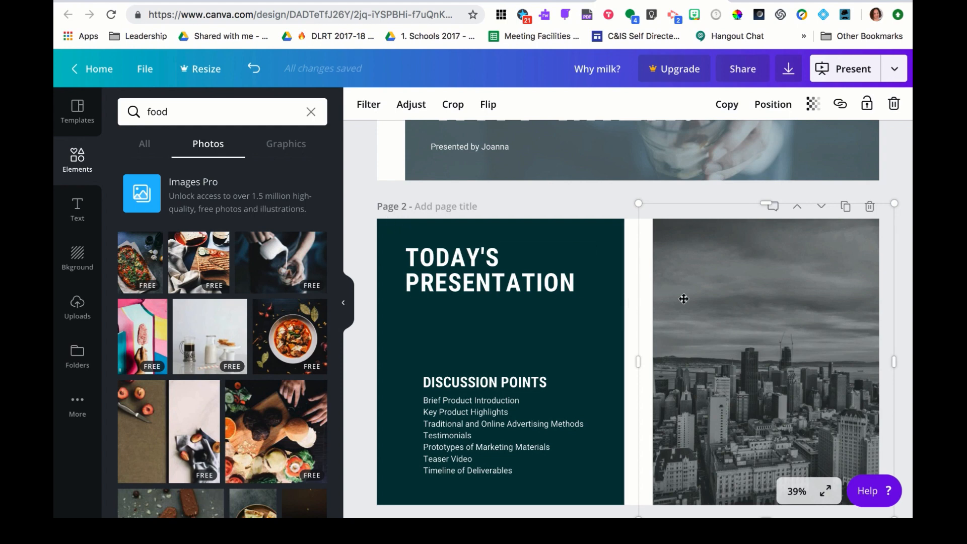
key("Delete")
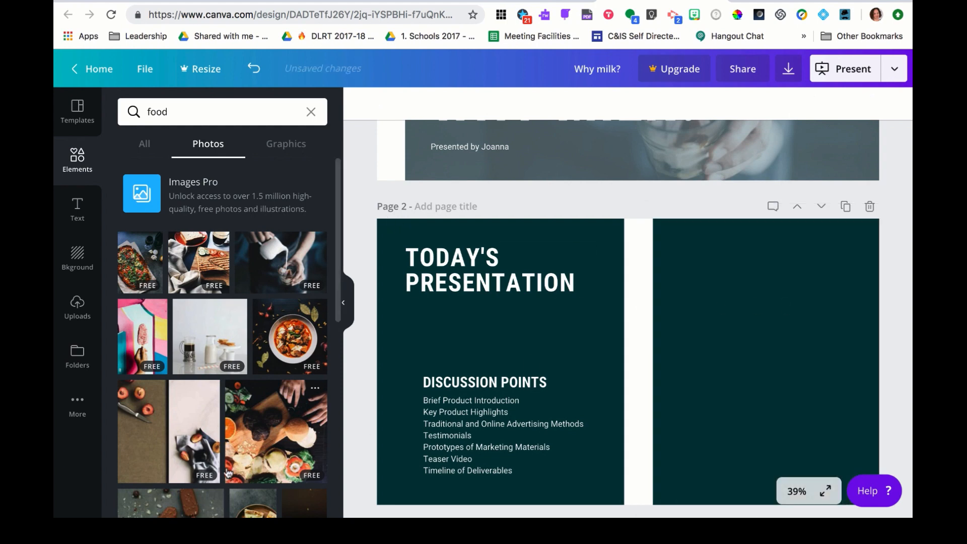
left_click(146, 441)
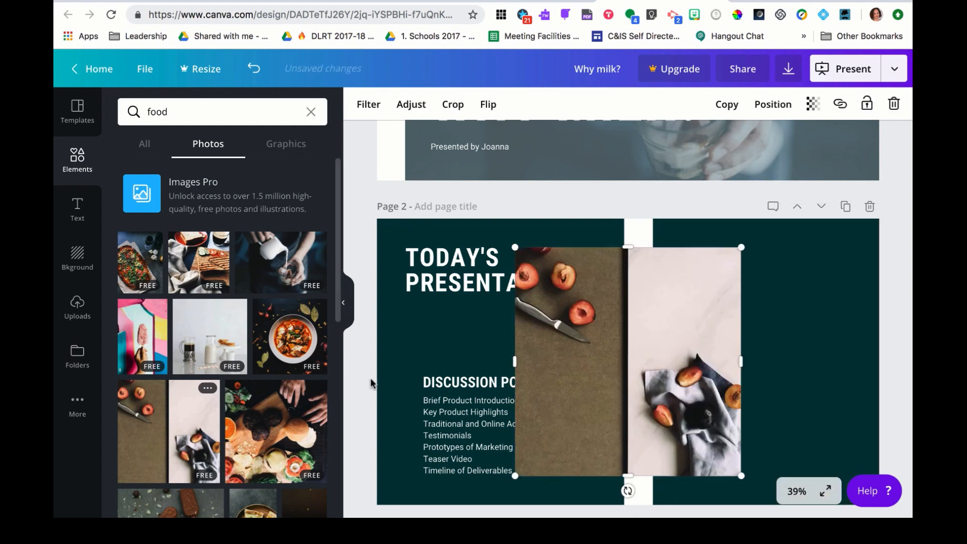
left_click_drag(578, 341, 714, 316)
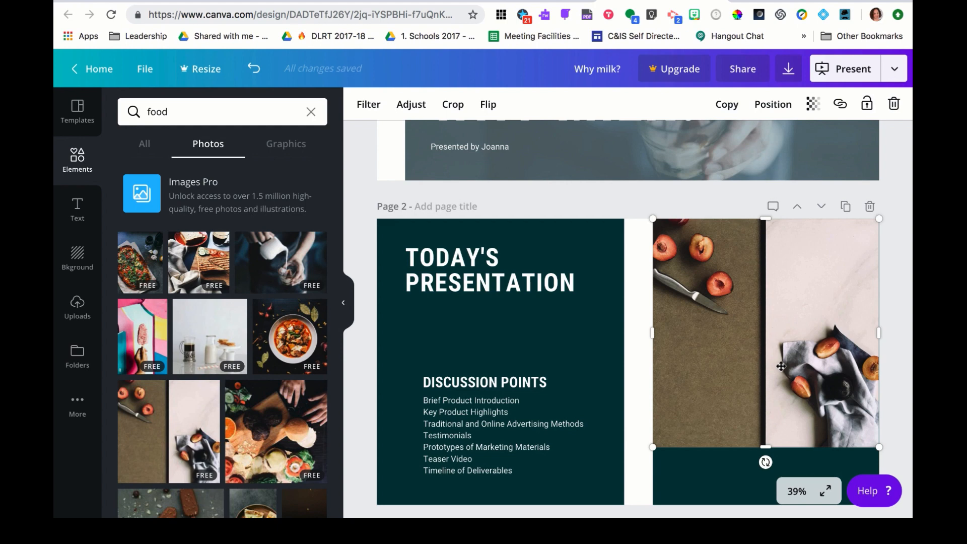
Nudge the fruit photo down toward the vertical middle of page 2.
key("Down")
key("Down")
key("Down")
key("Down")
key("Down")
key("Down")
key("Down")
key("Down")
key("Down")
key("Down")
key("Down")
key("Down")
key("Down")
key("Down")
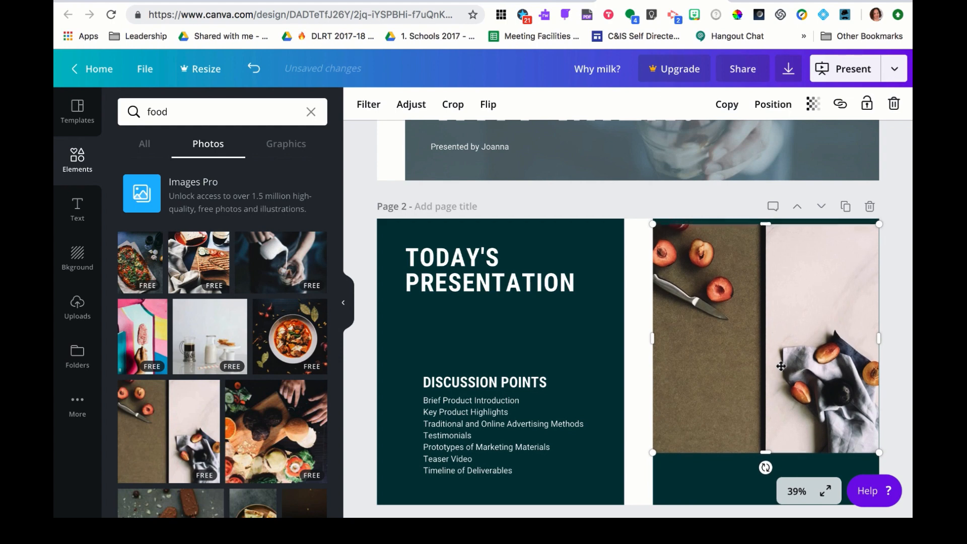
key("Down")
key("Down")
key("Down")
key("Down")
key("Down")
key("Down")
key("Down")
key("Down")
key("Down")
key("Down")
key("Down")
key("Down")
key("Down")
key("Down")
key("Down")
key("Down")
key("Down")
key("Down")
key("Down")
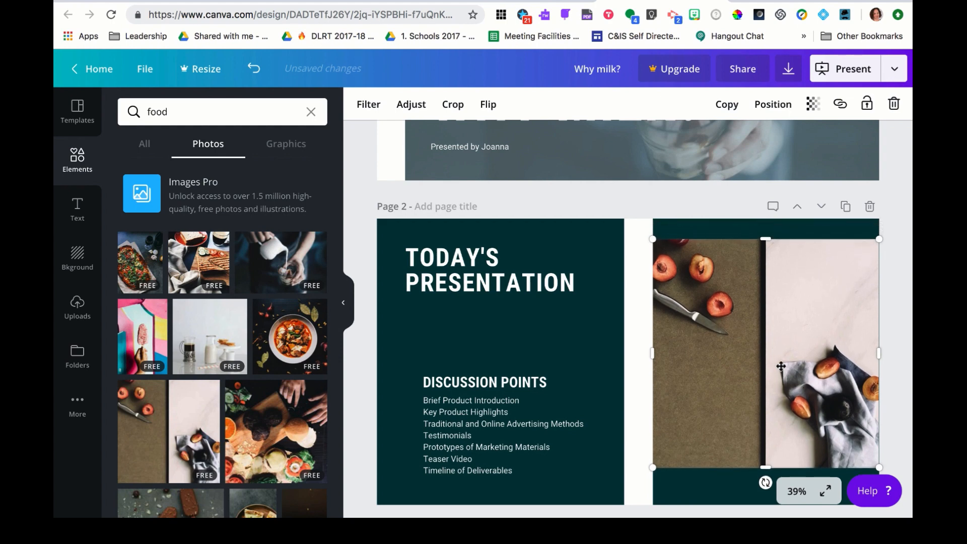
key("Down")
key("Down")
key("Down")
key("Down")
key("Down")
key("Down")
key("Down")
key("Down")
key("Down")
key("Down")
key("Down")
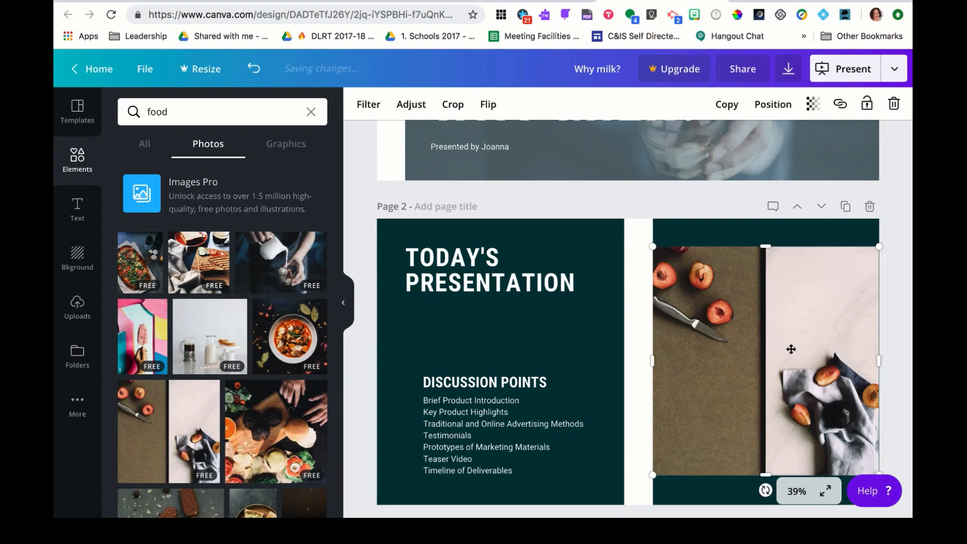
Align the fruit photo to the middle of page 2 and set its transparency to 80.
left_click(777, 106)
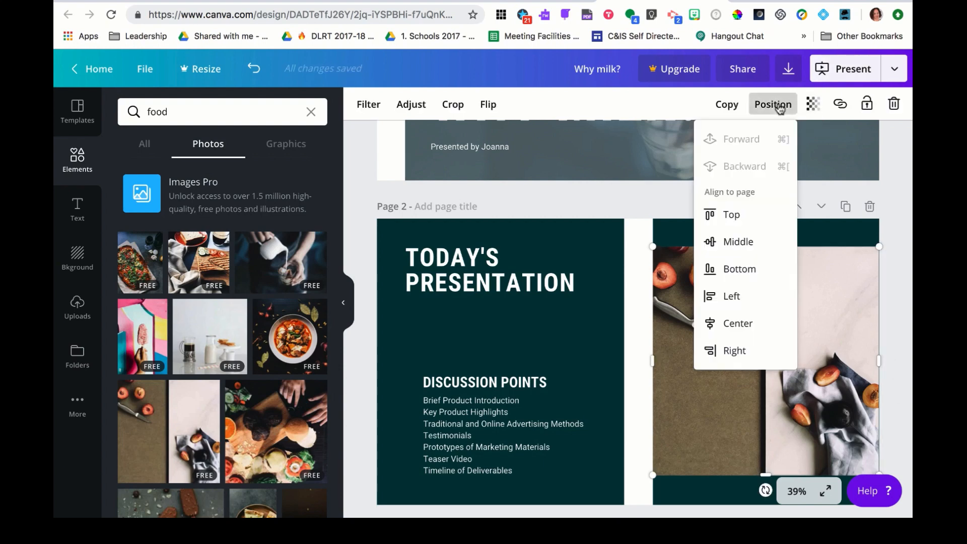
left_click(731, 215)
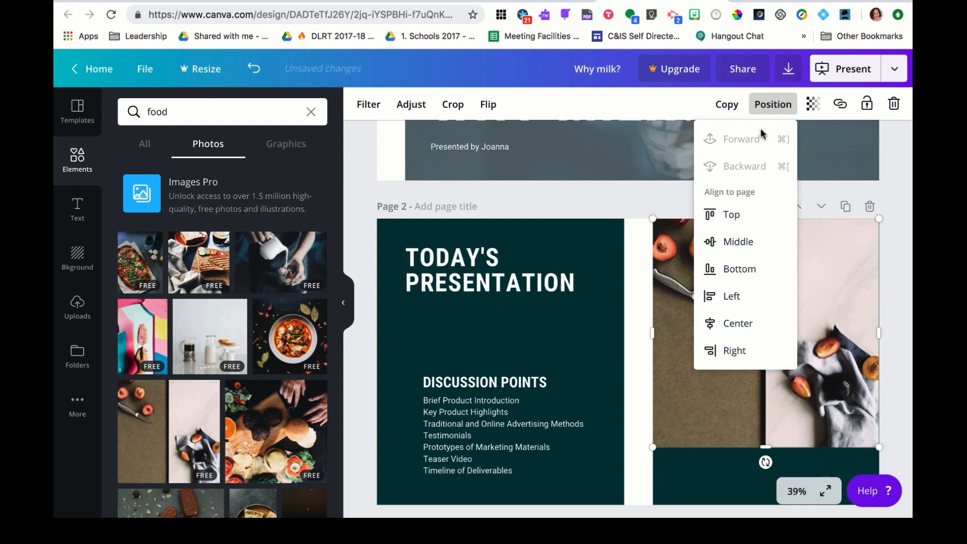
left_click(733, 244)
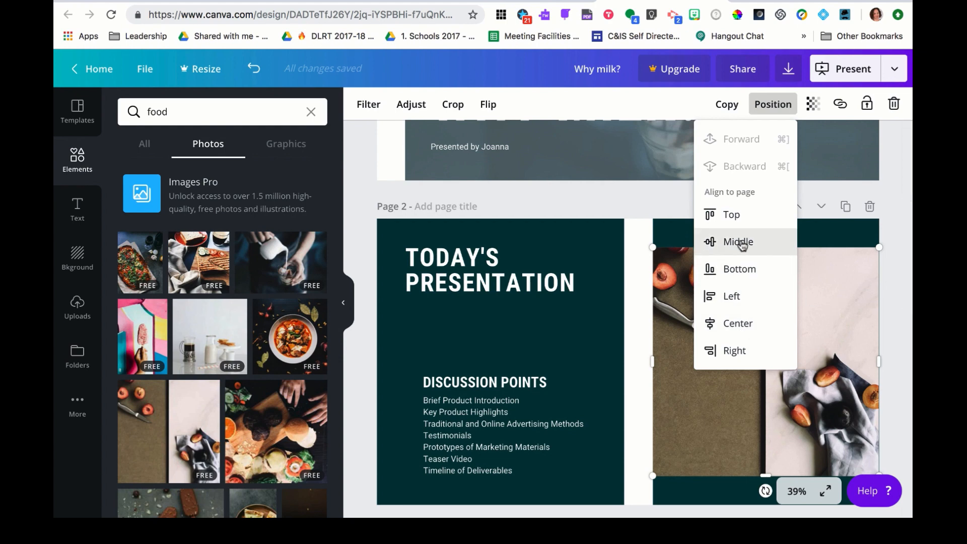
left_click(842, 315)
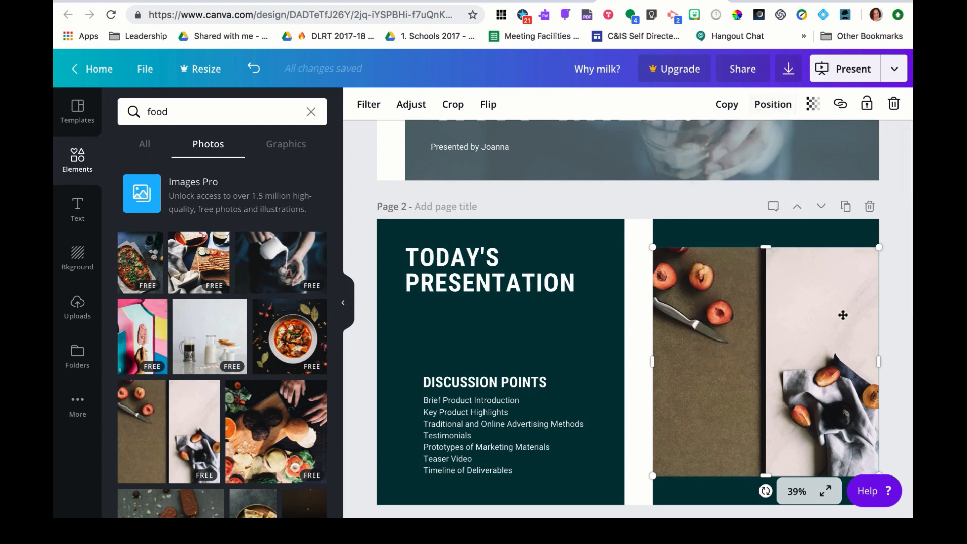
left_click(813, 104)
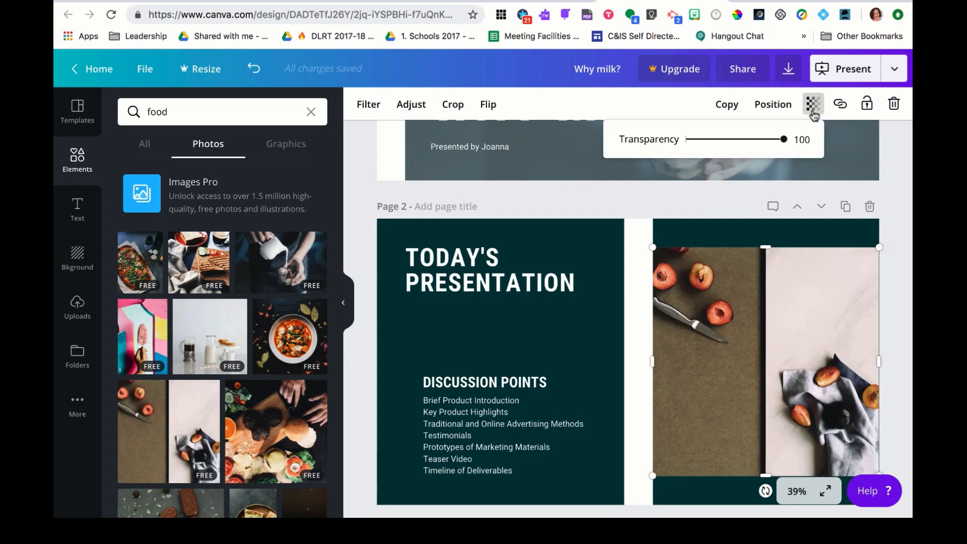
left_click_drag(784, 141, 762, 146)
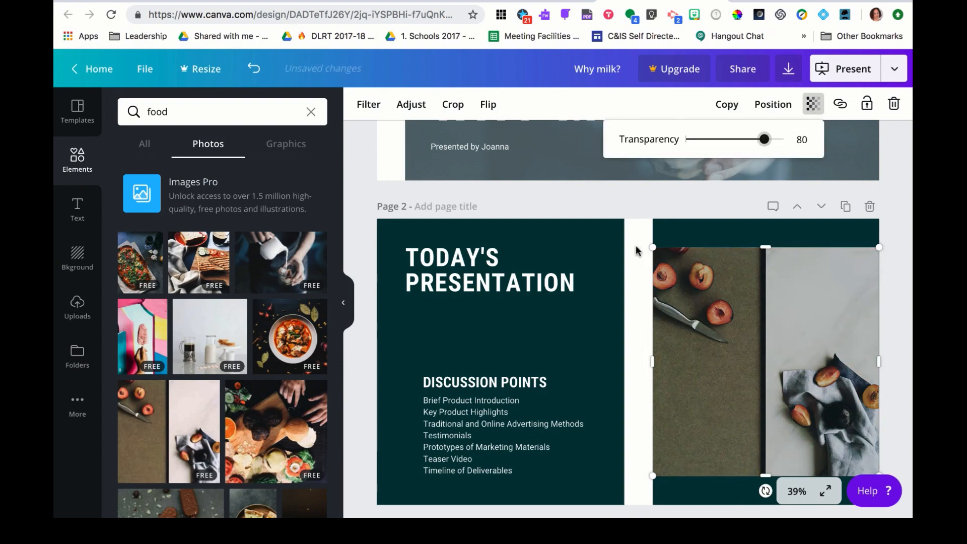
Recolor the page 2 background with the medium teal brand color.
left_click(636, 247)
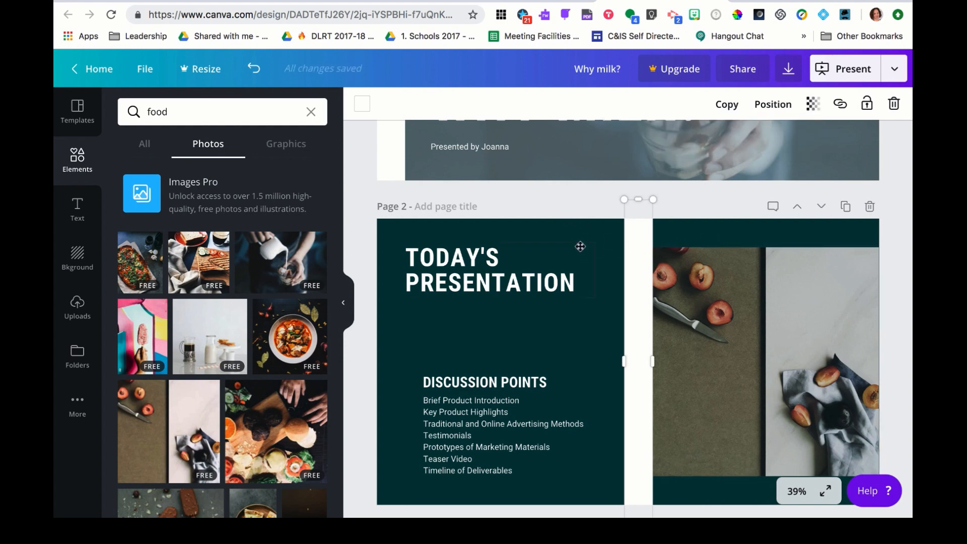
left_click(580, 248)
left_click(617, 232)
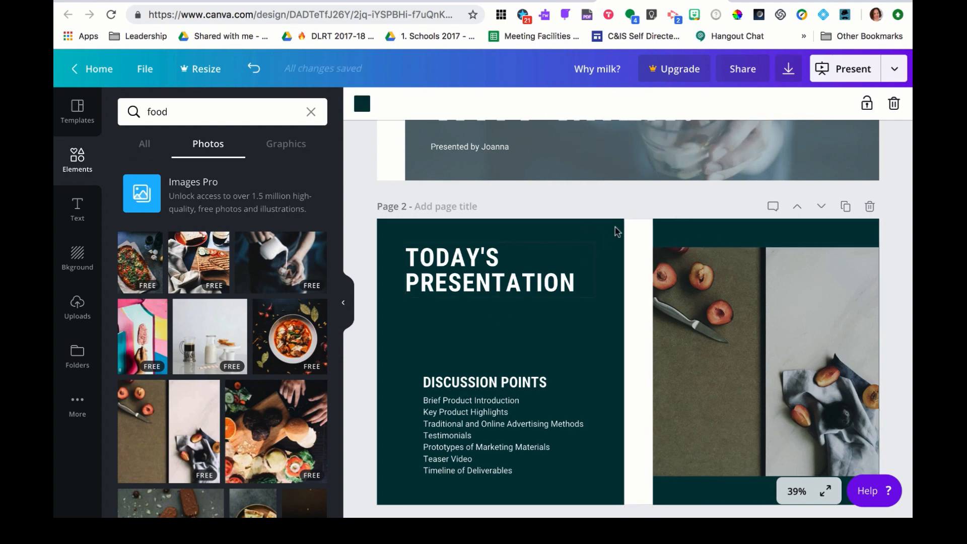
left_click(362, 104)
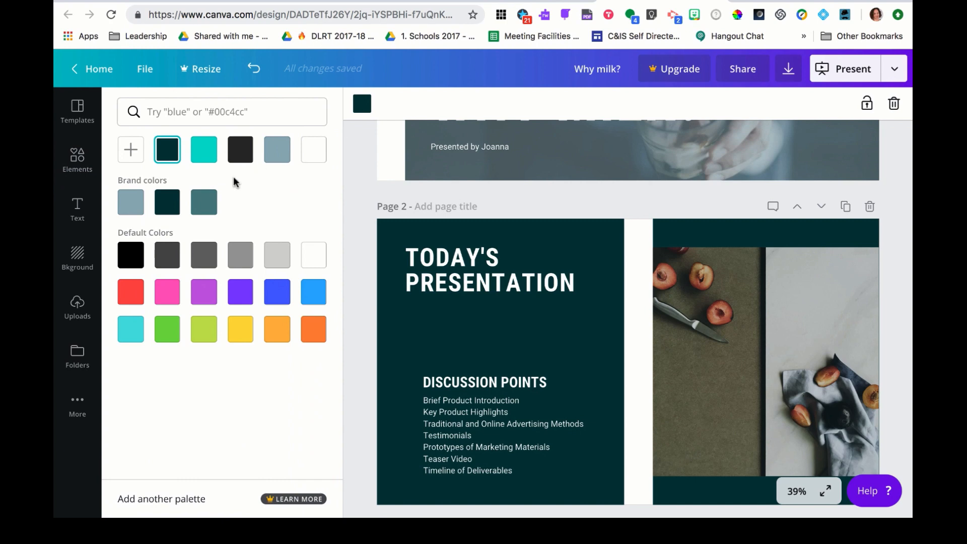
left_click(211, 203)
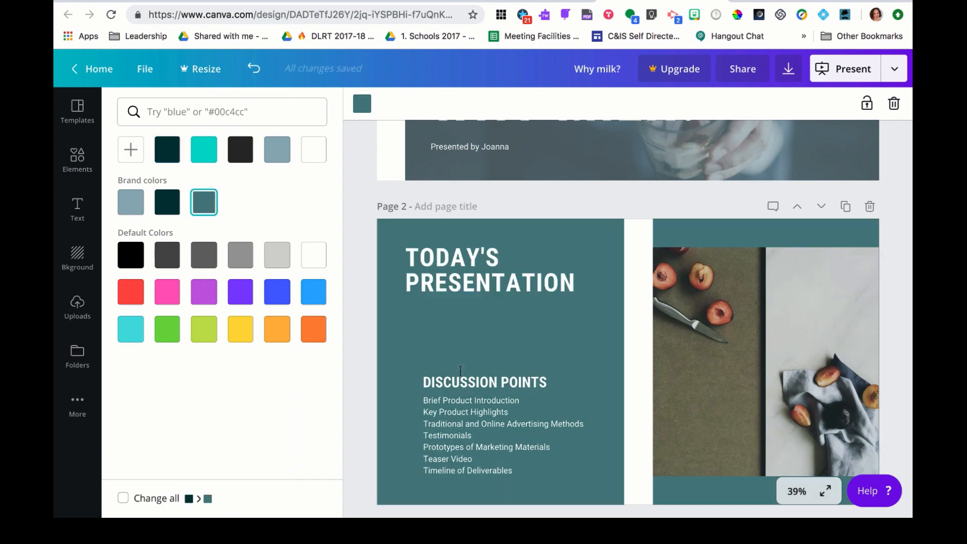
Recolor the page 4 heading "How are we going to advertise Get Go more effectively?" with the darkest teal brand color.
scroll(511, 330, "down", 2)
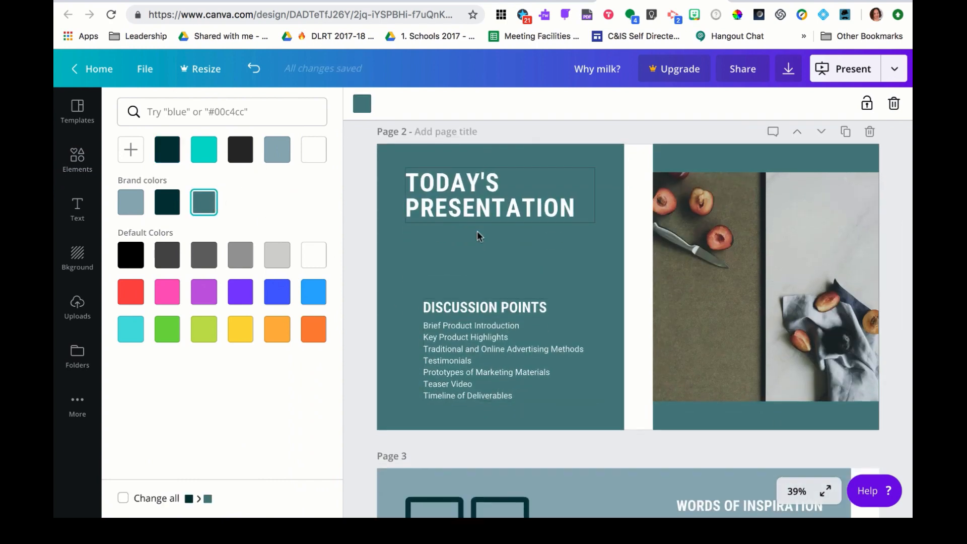
scroll(492, 355, "down", 8)
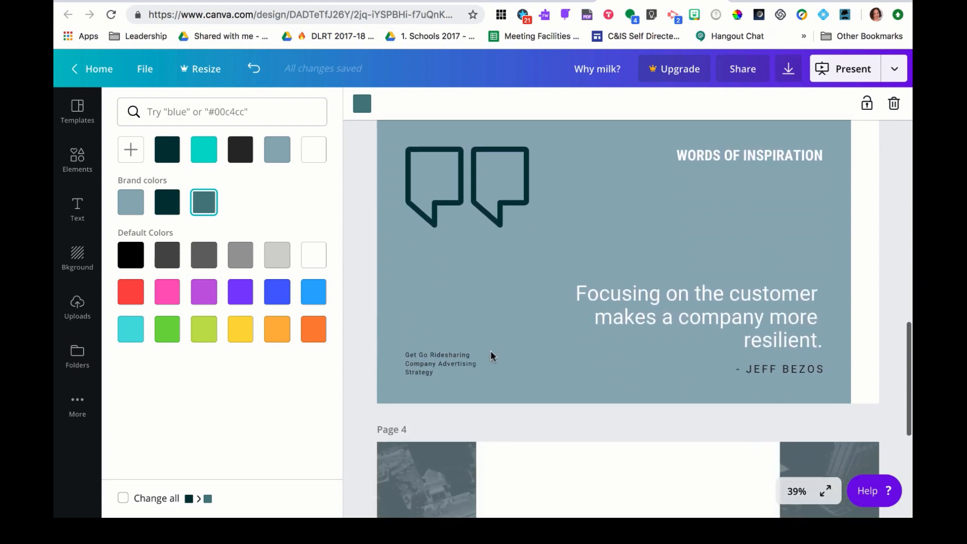
scroll(492, 356, "down", 6)
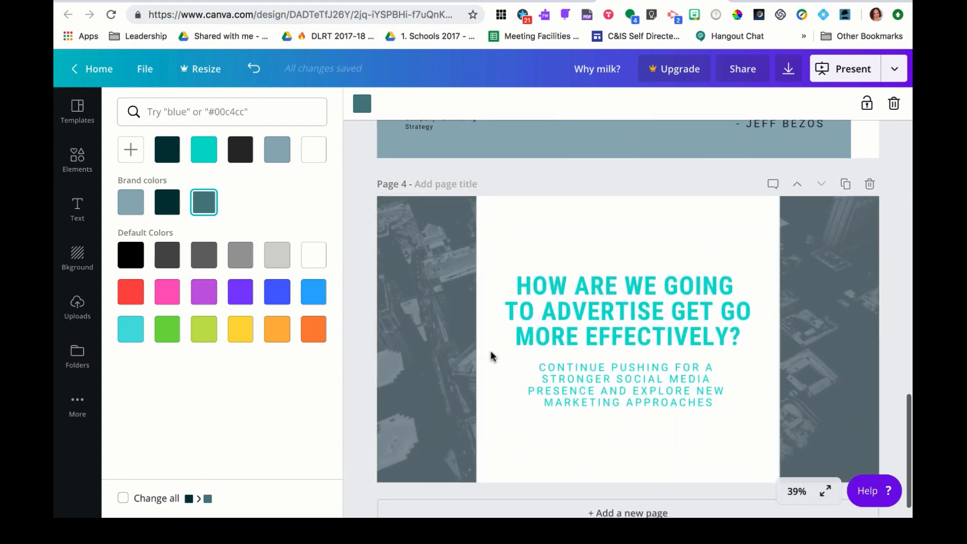
left_click(516, 282)
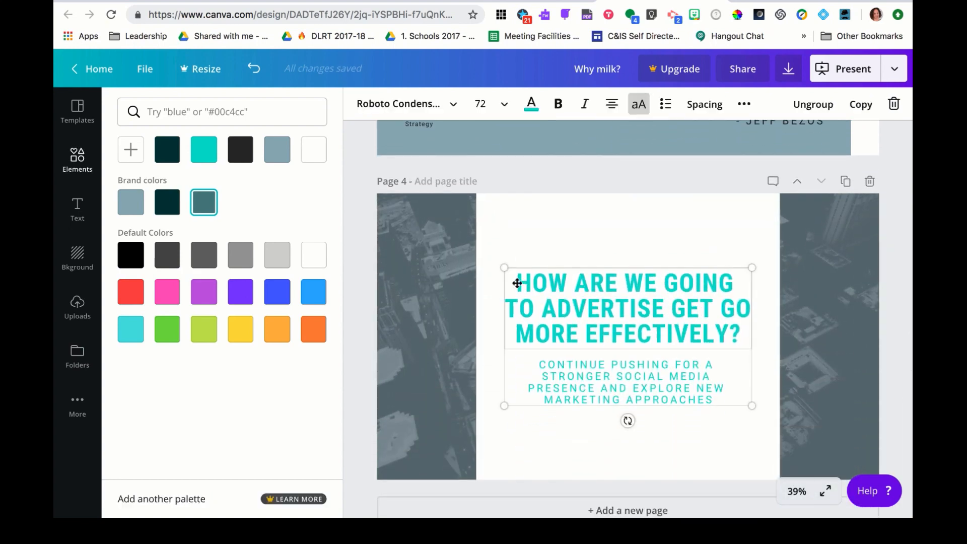
left_click_drag(516, 282, 740, 339)
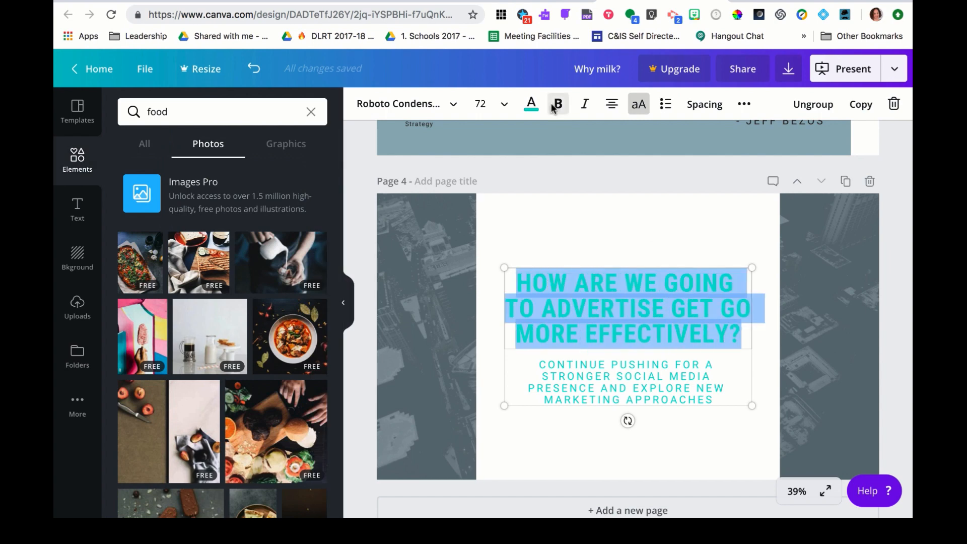
left_click(531, 104)
left_click(176, 241)
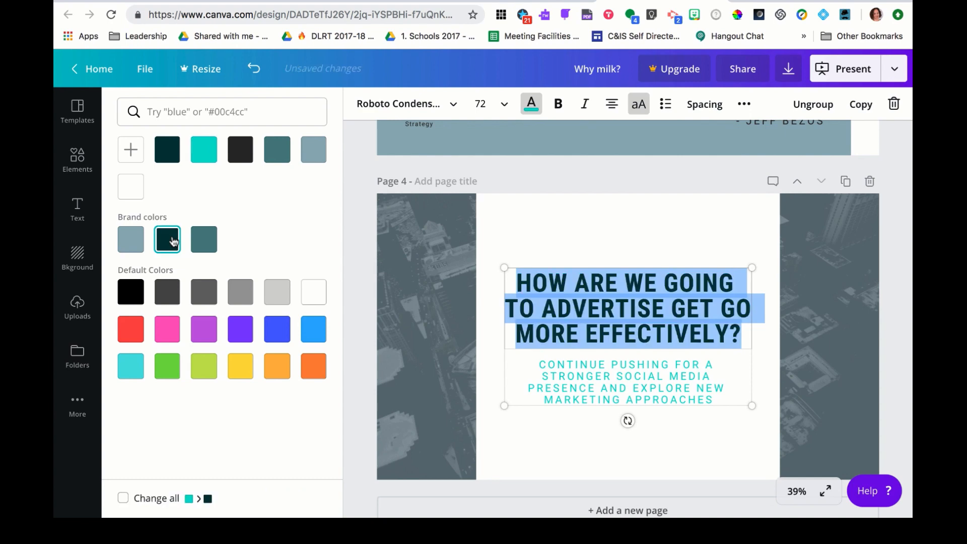
Recolor the page 4 subtitle beginning "Continue pushing for a stronger social media presence" with the darkest teal brand color.
left_click(539, 365)
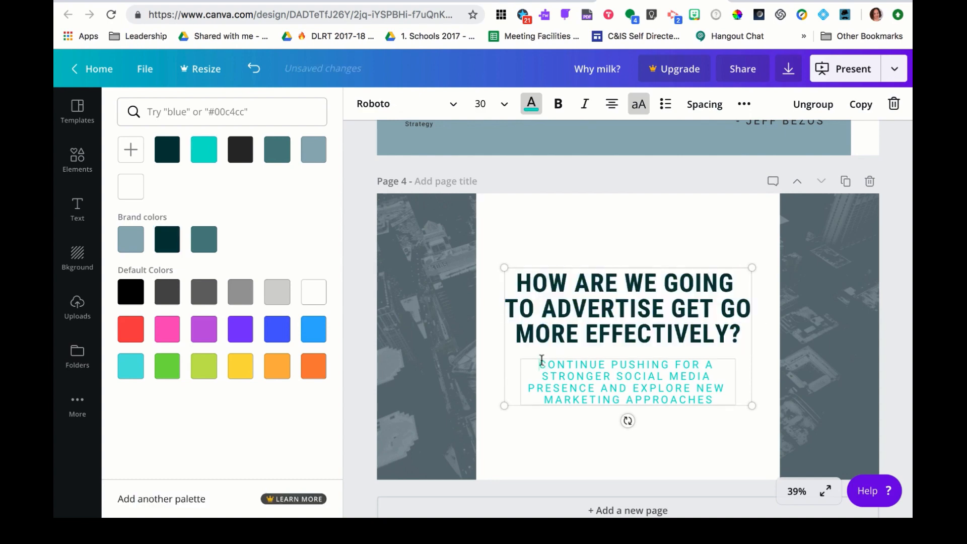
left_click_drag(542, 363, 730, 399)
left_click(526, 116)
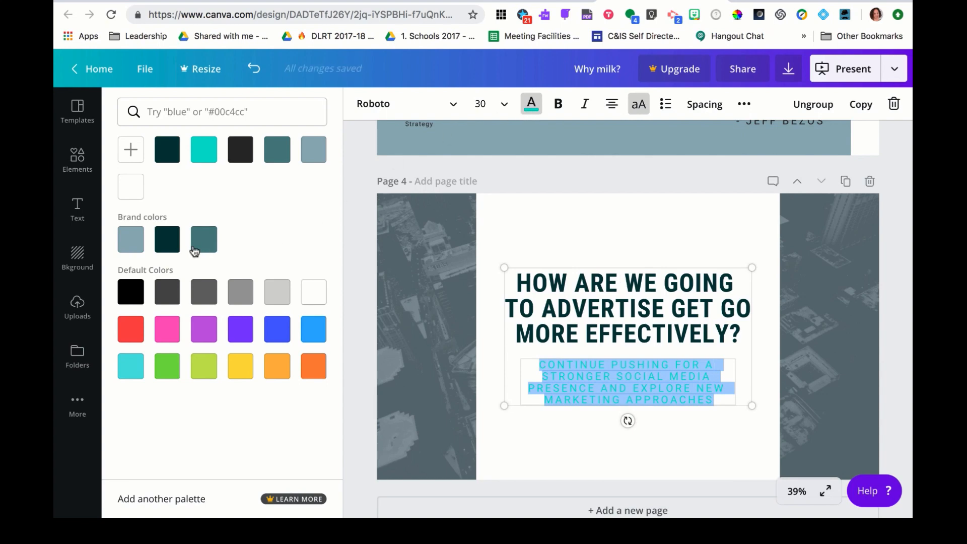
left_click(167, 240)
left_click(549, 226)
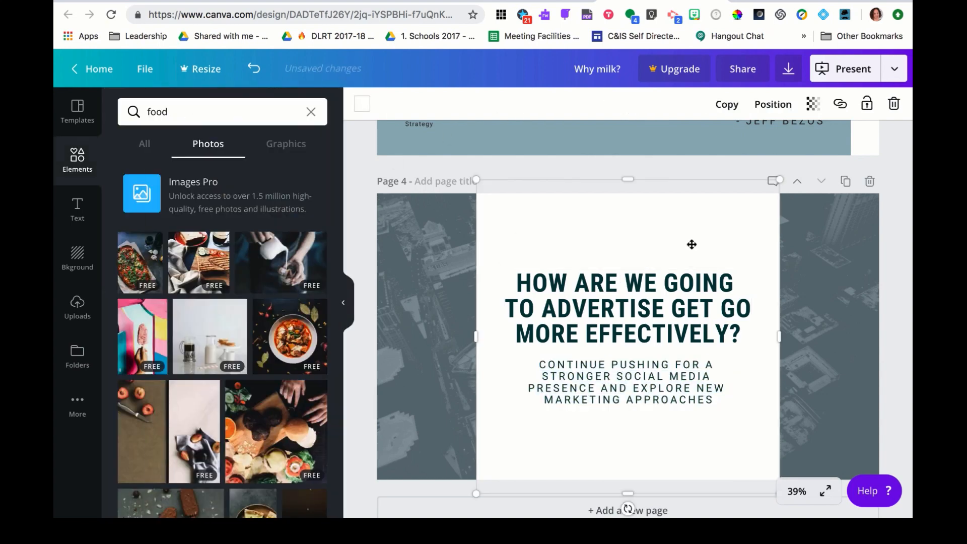
Review the transition styles and presentation types in the Present options, and view the presenter notes field of page 1.
scroll(748, 272, "down", 1)
scroll(749, 270, "up", 10)
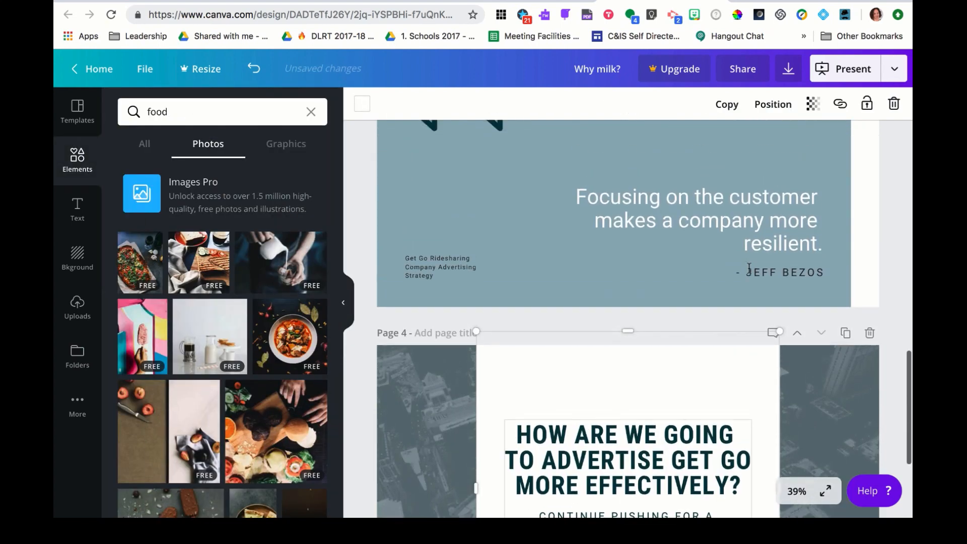
scroll(748, 267, "up", 5)
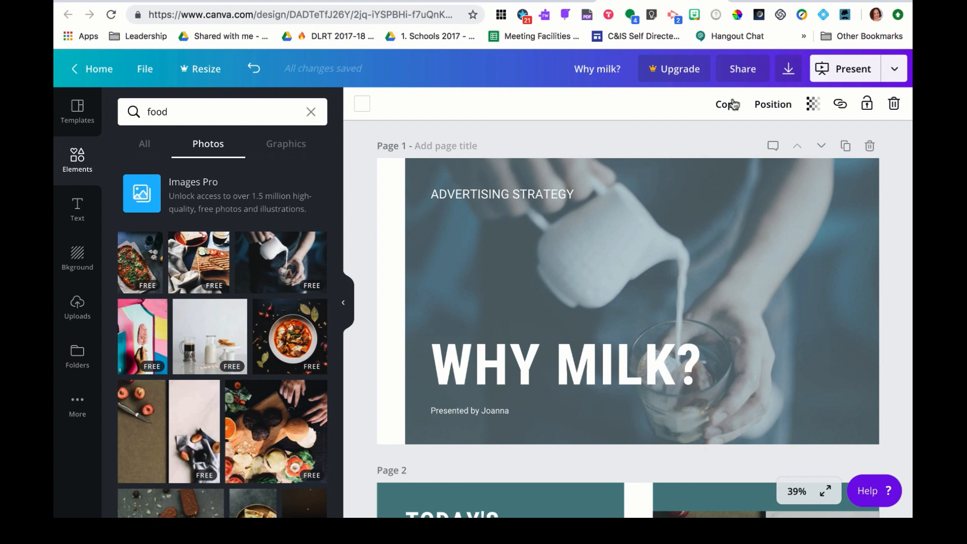
left_click(894, 73)
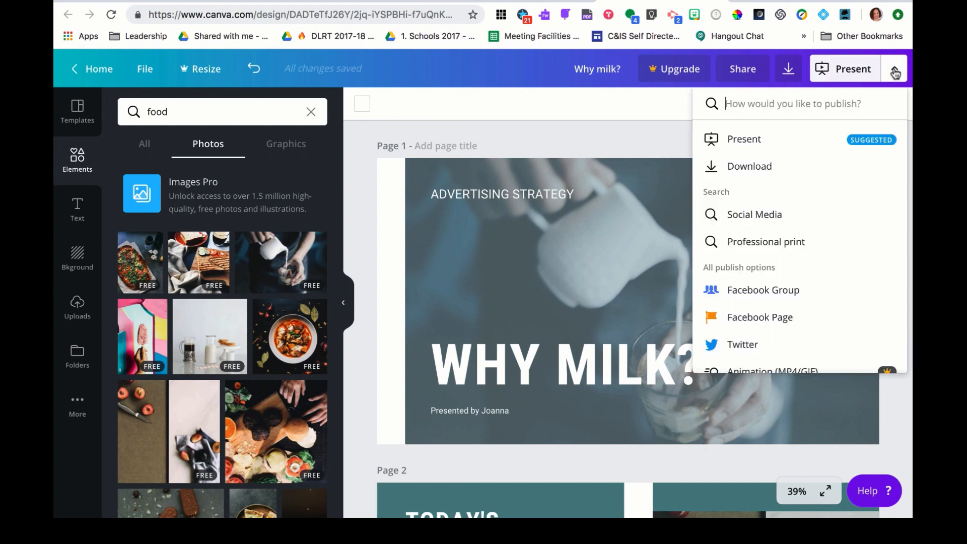
left_click(762, 137)
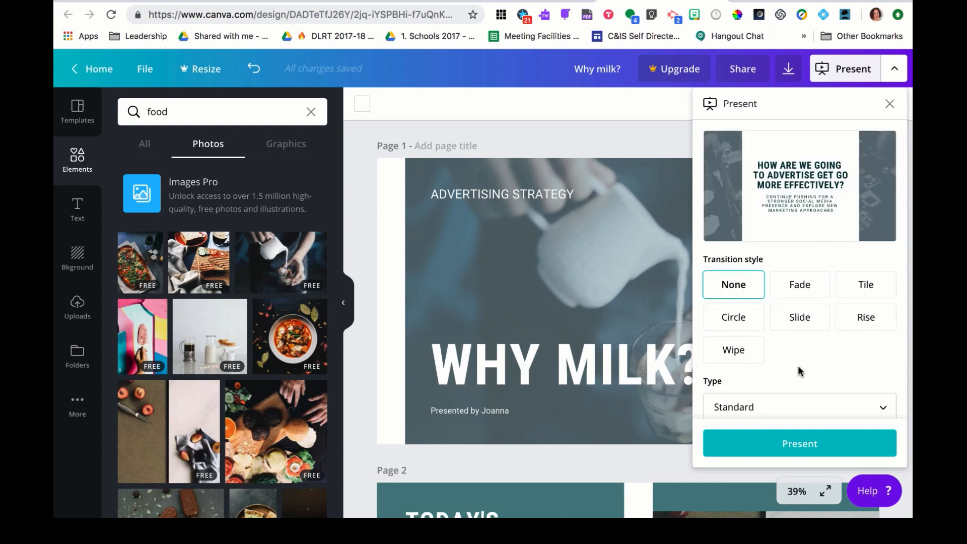
left_click(884, 410)
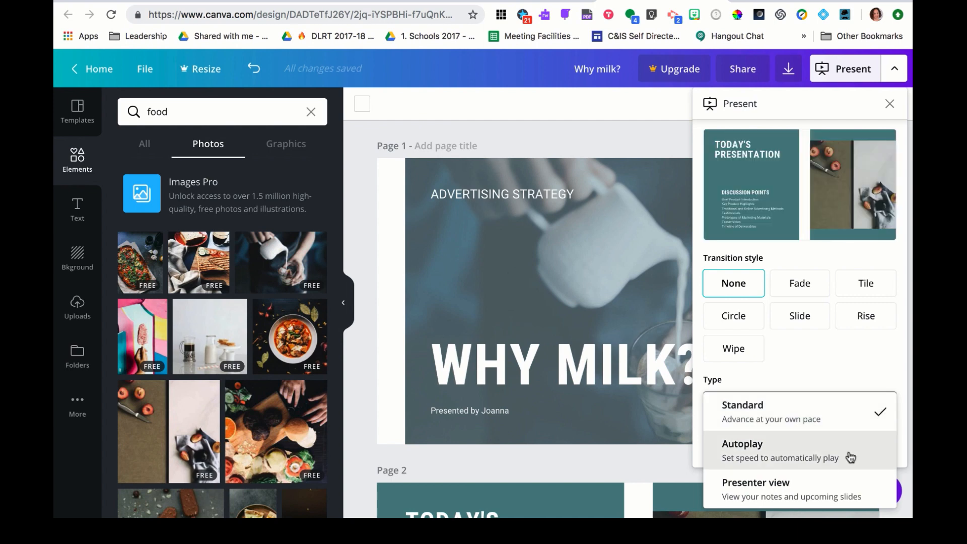
left_click(837, 363)
left_click(635, 141)
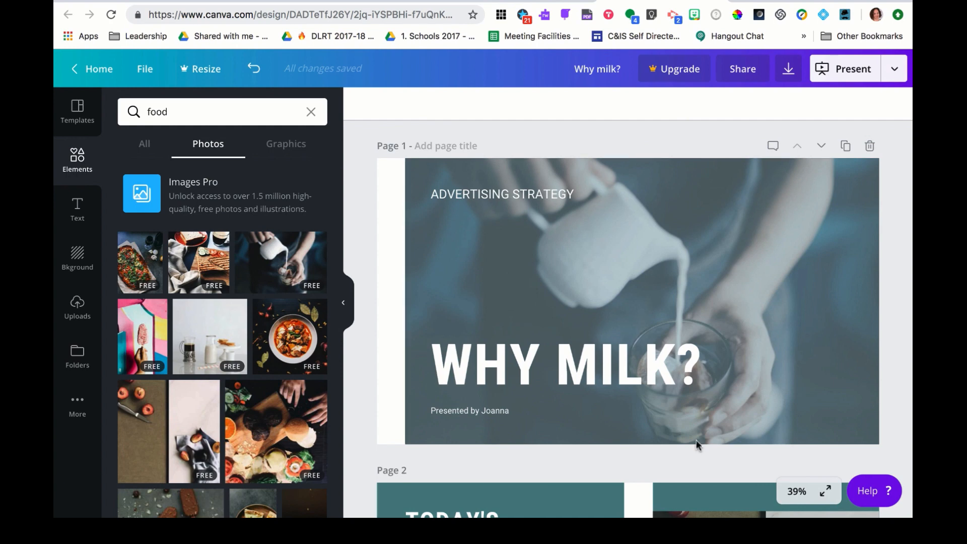
left_click(773, 147)
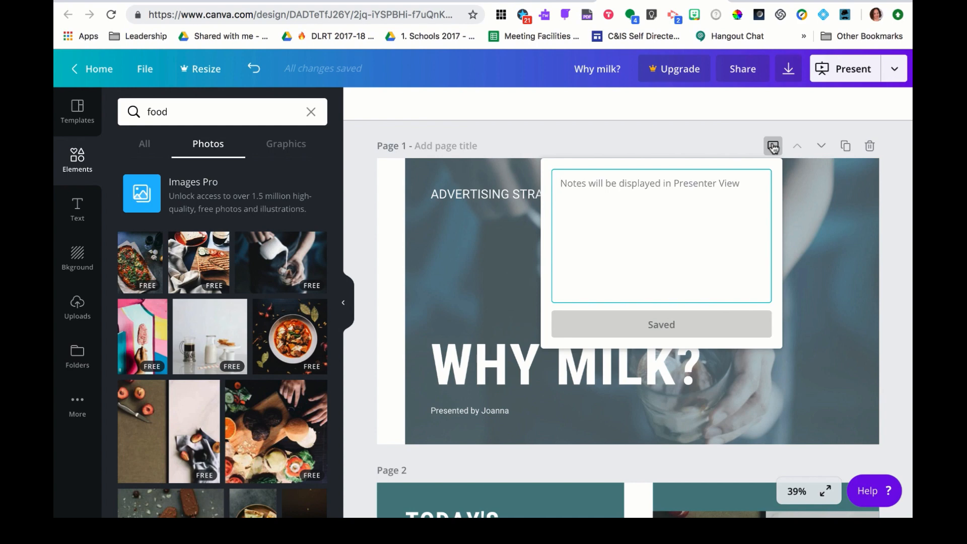
left_click(744, 142)
Present the design full screen as Standard type without a transition, advance through all four pages and exit the presentation.
left_click(893, 75)
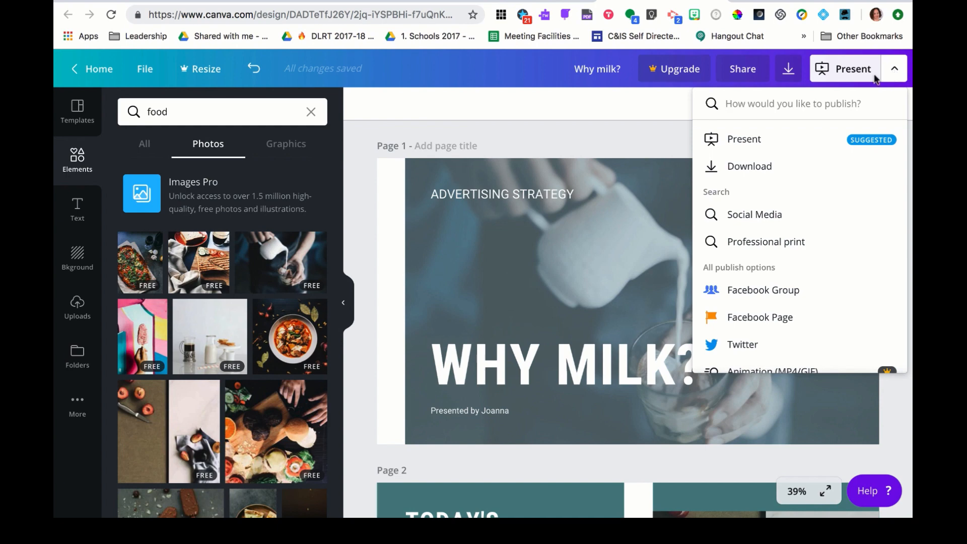
left_click(766, 145)
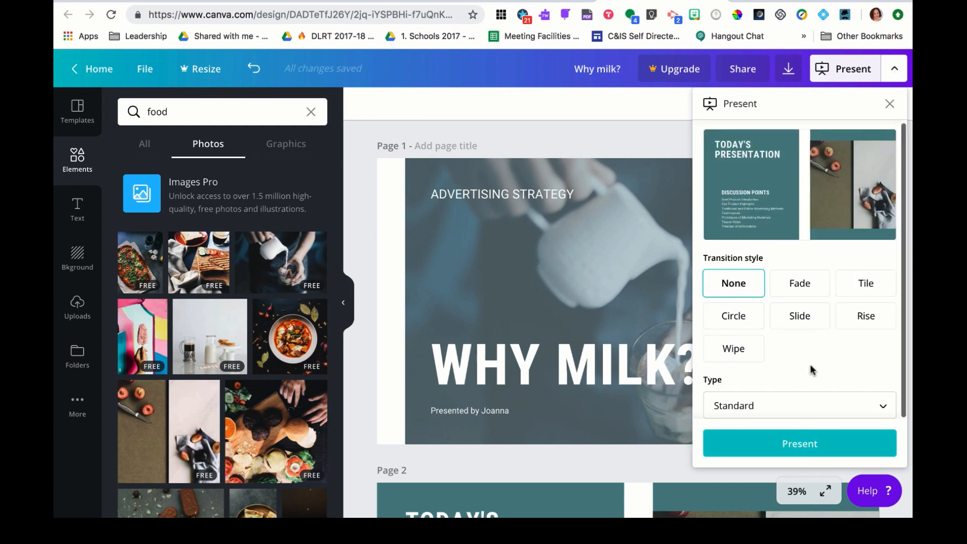
left_click(808, 442)
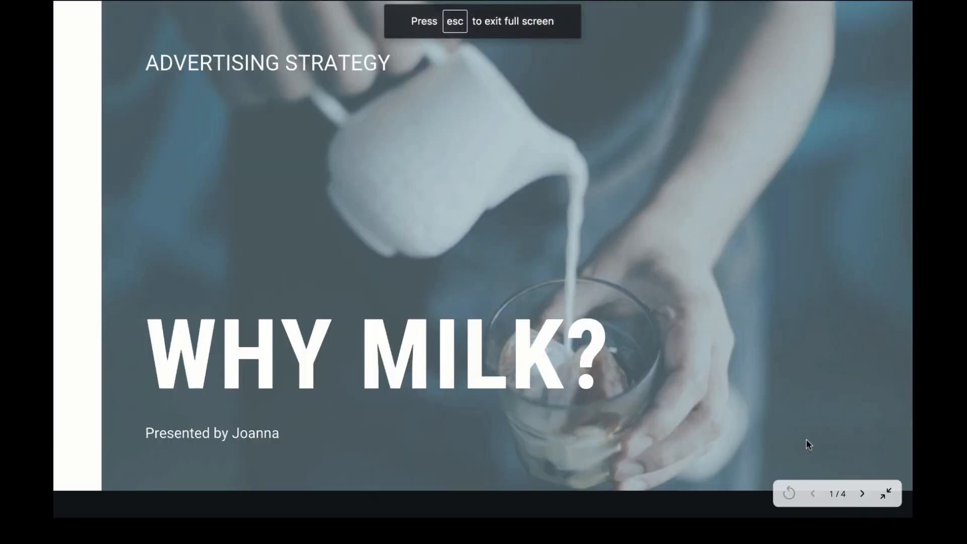
key("Right")
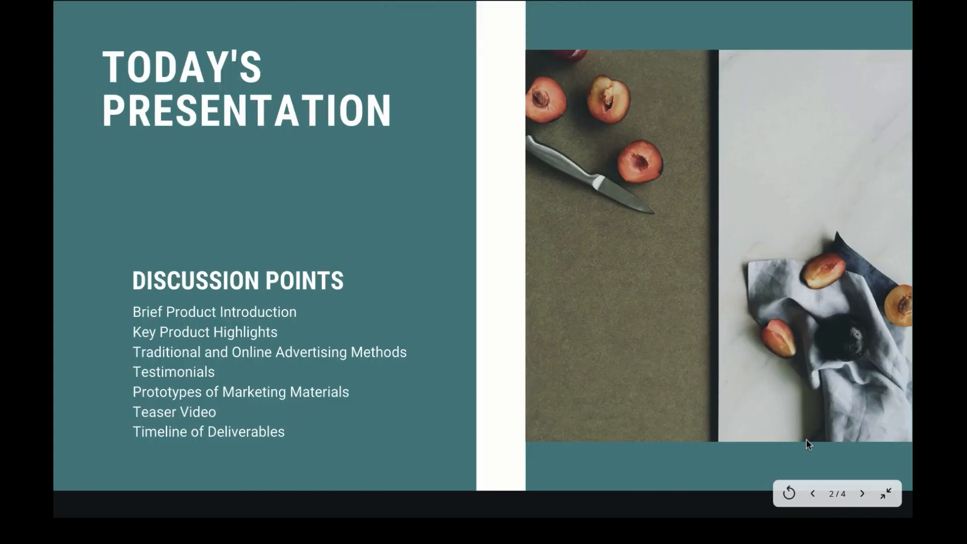
key("Right")
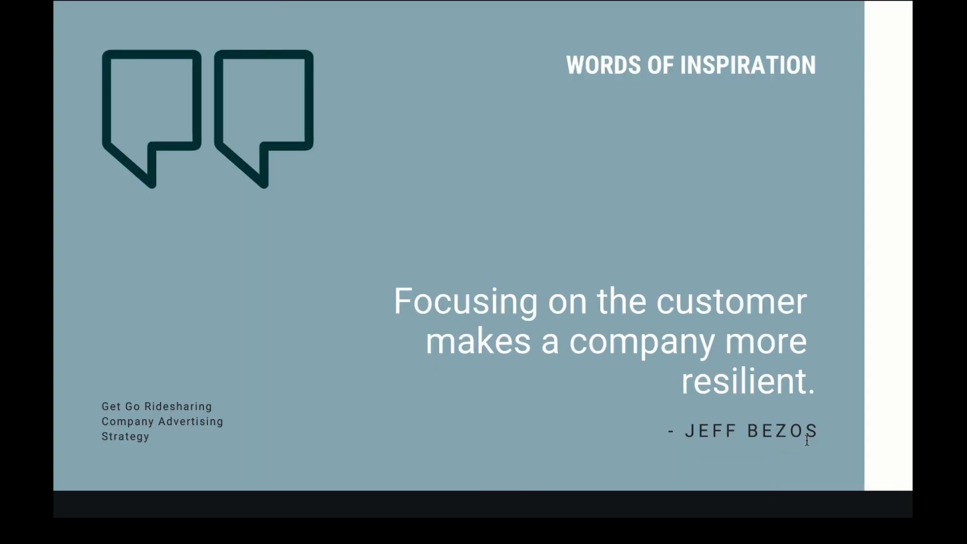
key("Right")
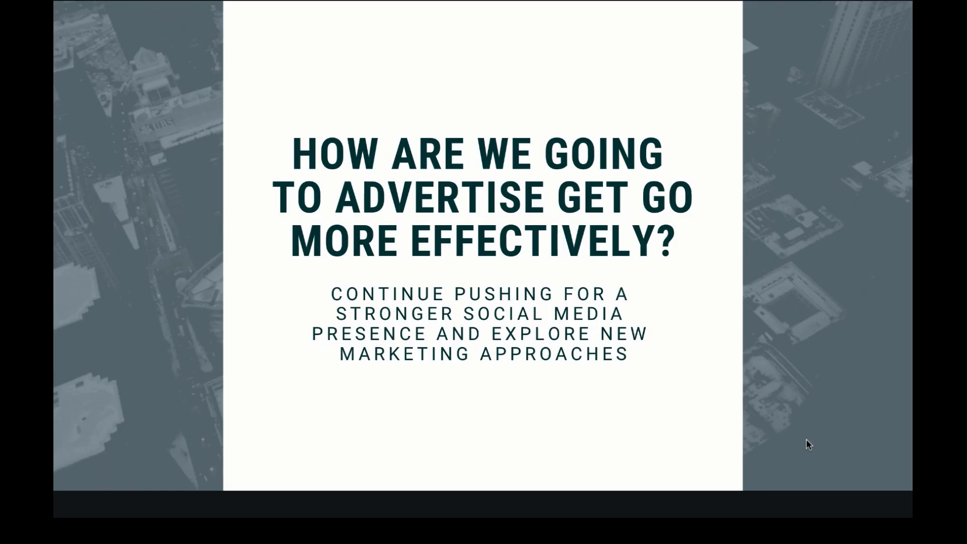
key("Escape")
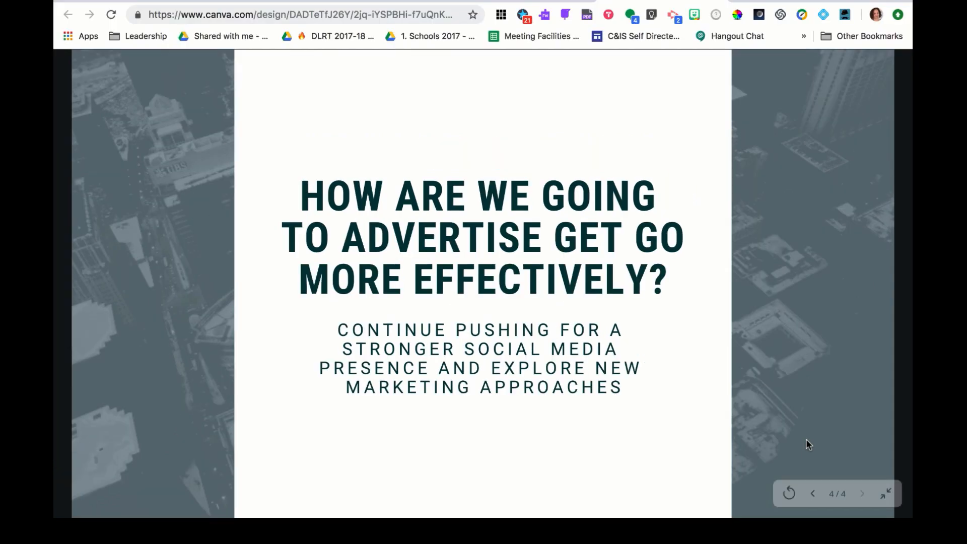
scroll(725, 236, "up", 3)
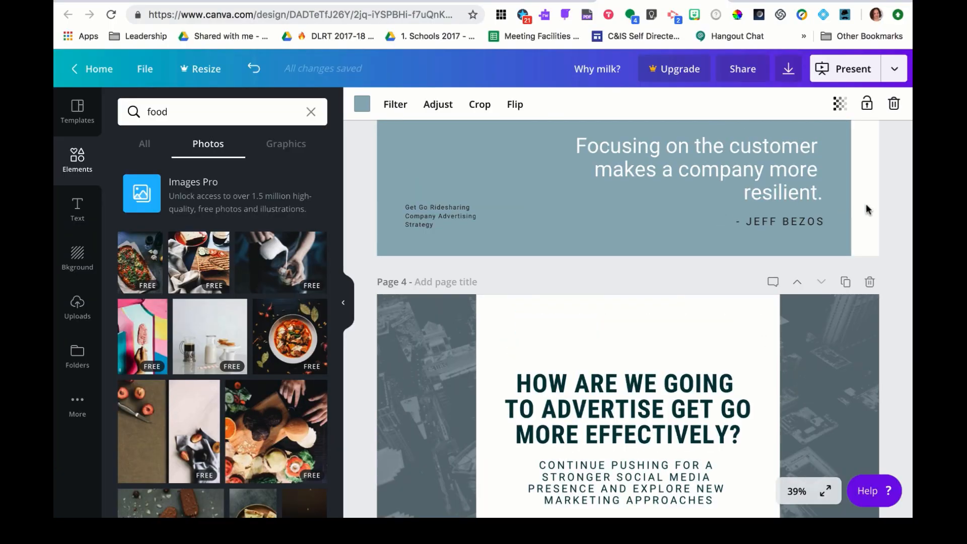
scroll(865, 209, "up", 10)
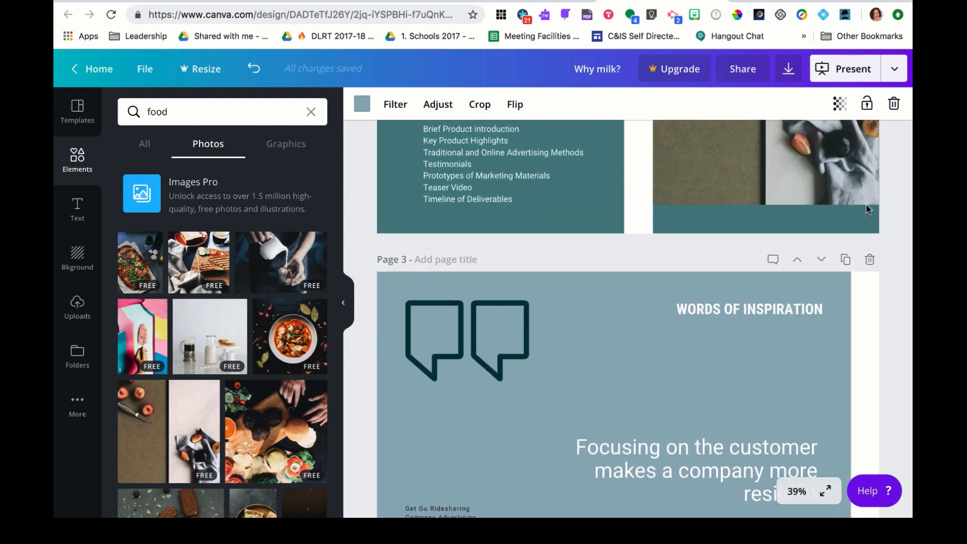
scroll(866, 209, "up", 8)
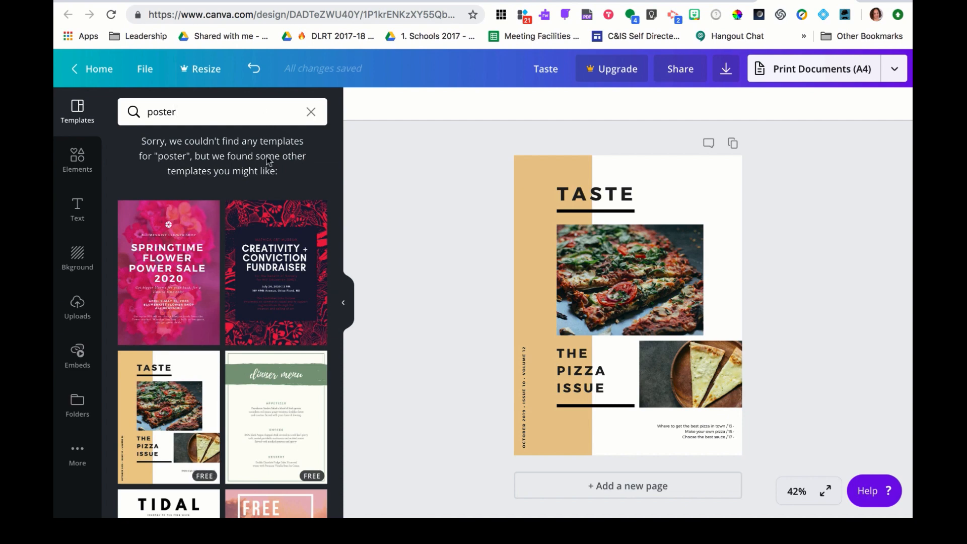
Browse the template suggestions for "poster" in the Taste print document.
scroll(270, 373, "down", 3)
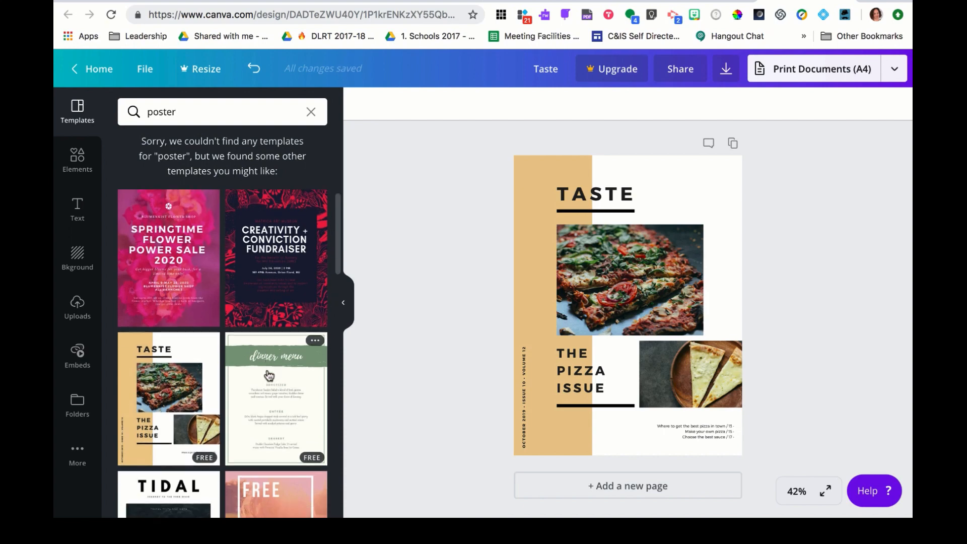
scroll(269, 375, "down", 5)
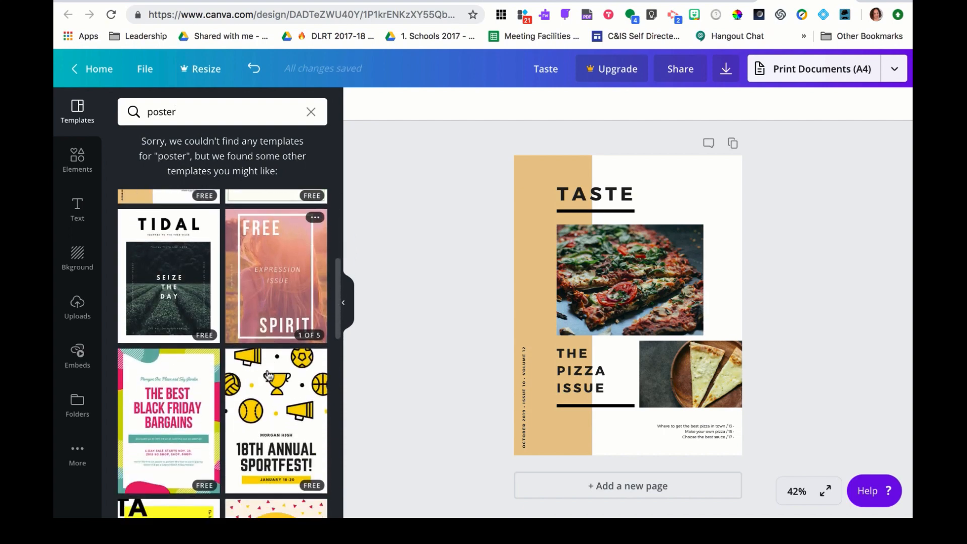
scroll(269, 375, "down", 4)
scroll(270, 375, "up", 5)
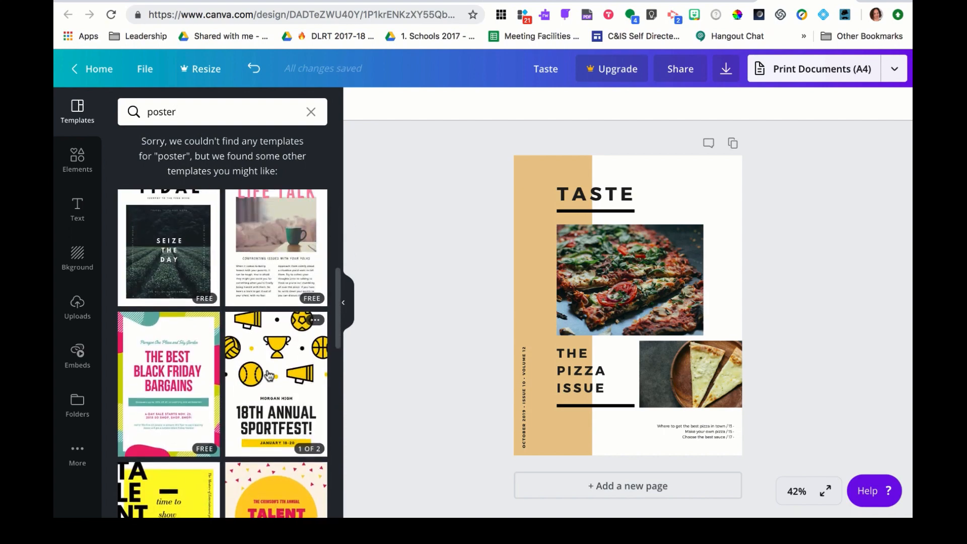
scroll(270, 375, "up", 3)
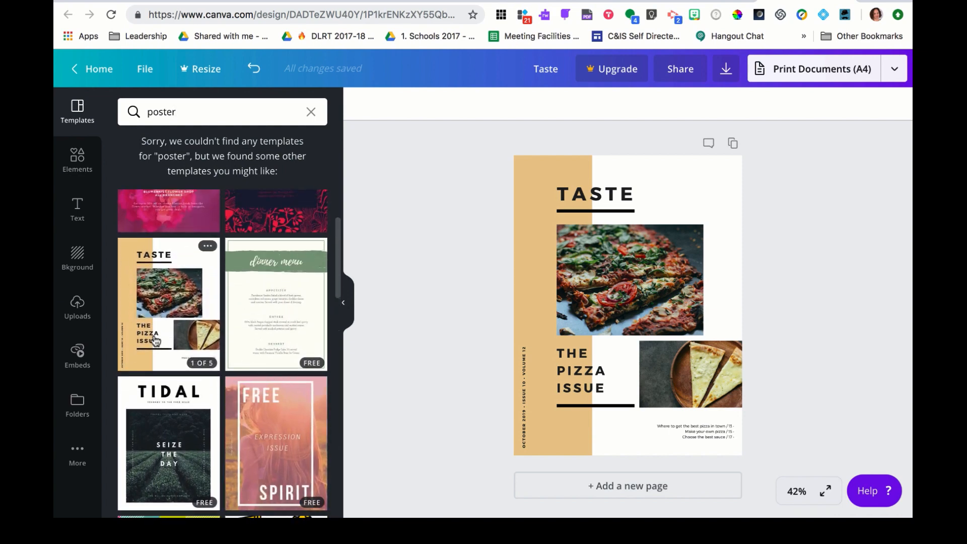
left_click(683, 300)
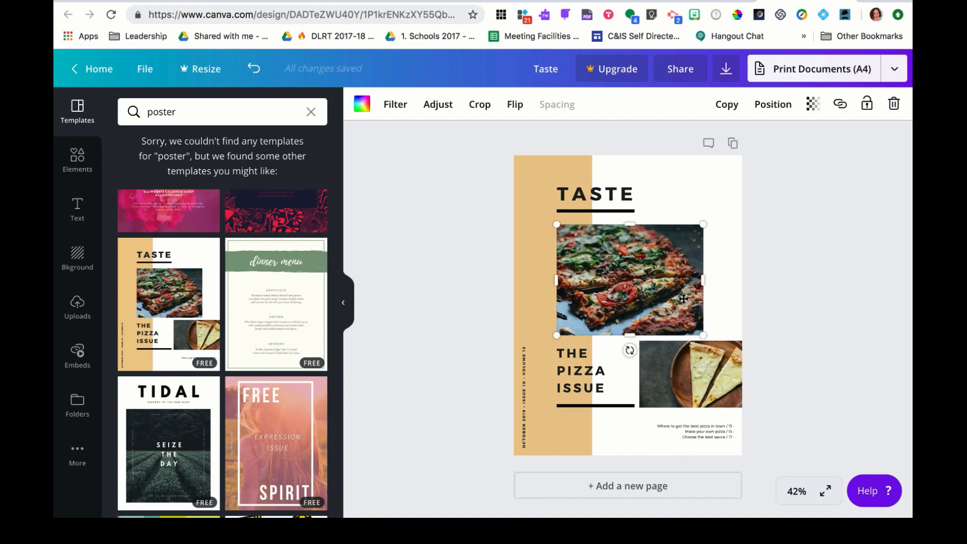
left_click(838, 104)
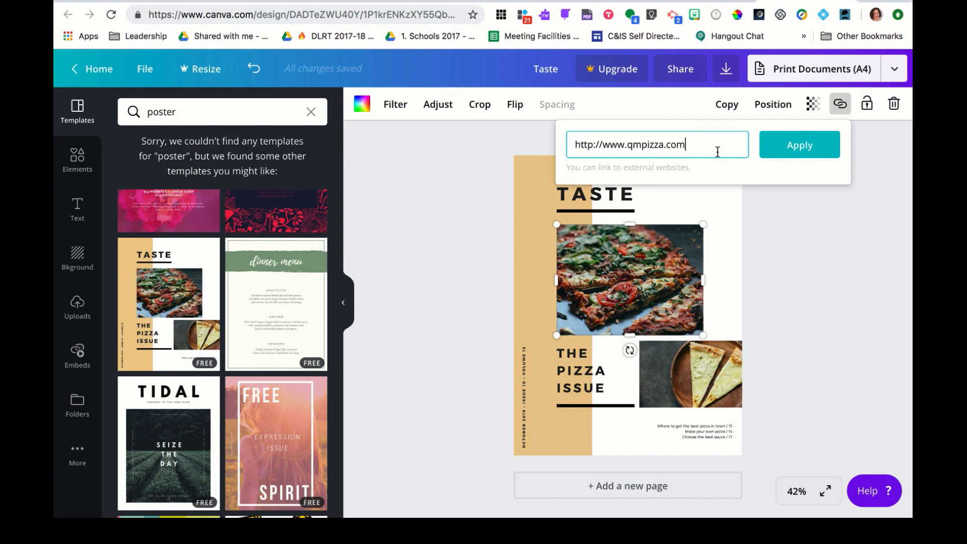
left_click(802, 152)
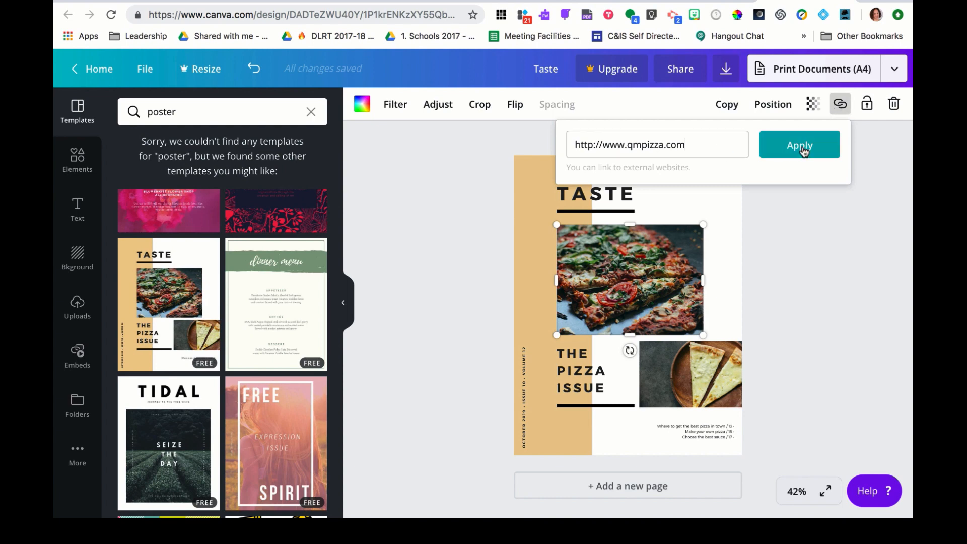
Apply the YouTube link youtube.com/watch?v=HCAPjIVOdJw to the smaller pizza photo beside The Pizza Issue text.
left_click(718, 365)
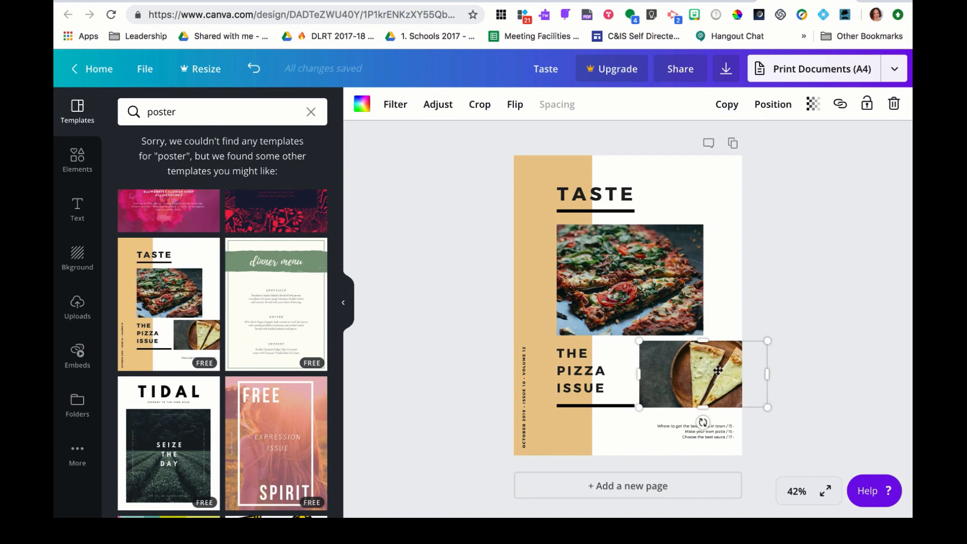
left_click(840, 105)
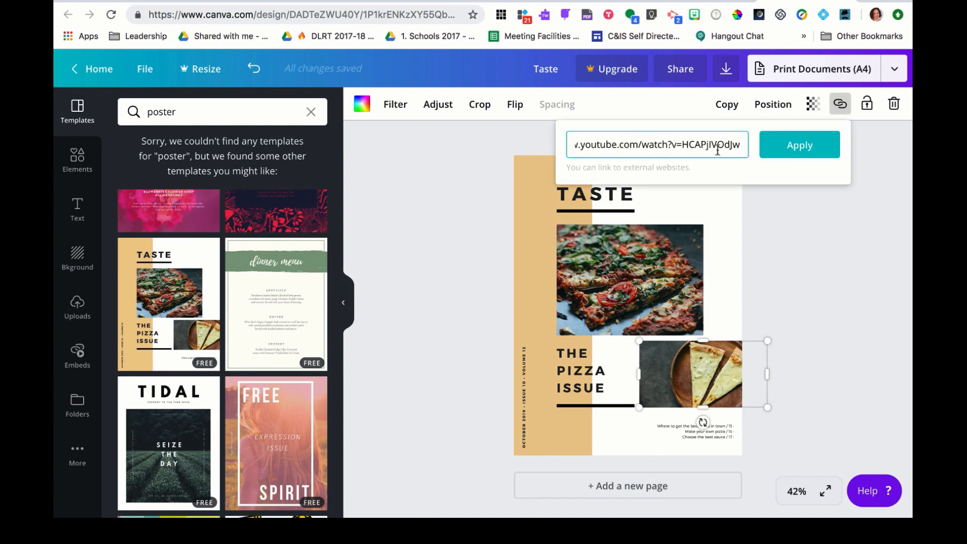
left_click(801, 144)
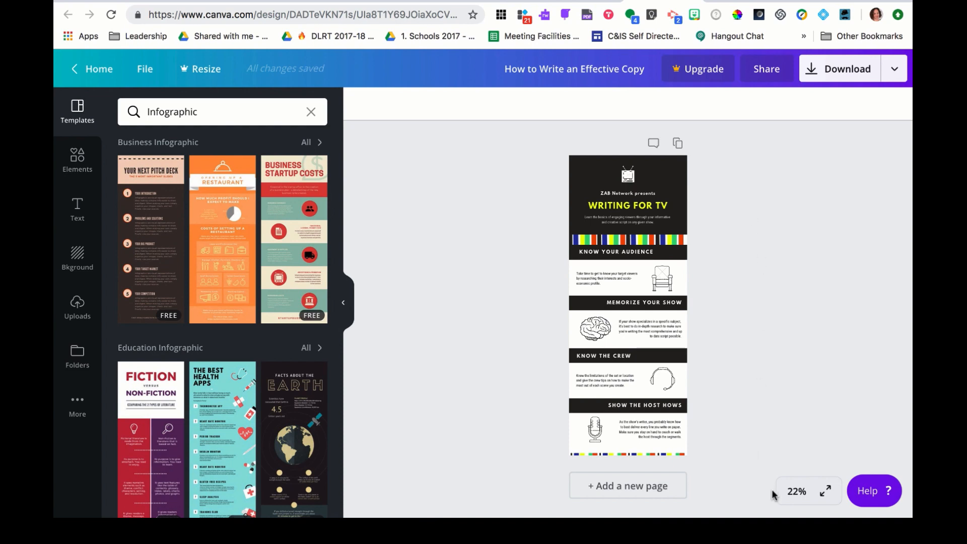
View the Writing for TV infographic at 100%, Fit and 75% zoom, ending at the Know Your Audience section.
left_click(793, 496)
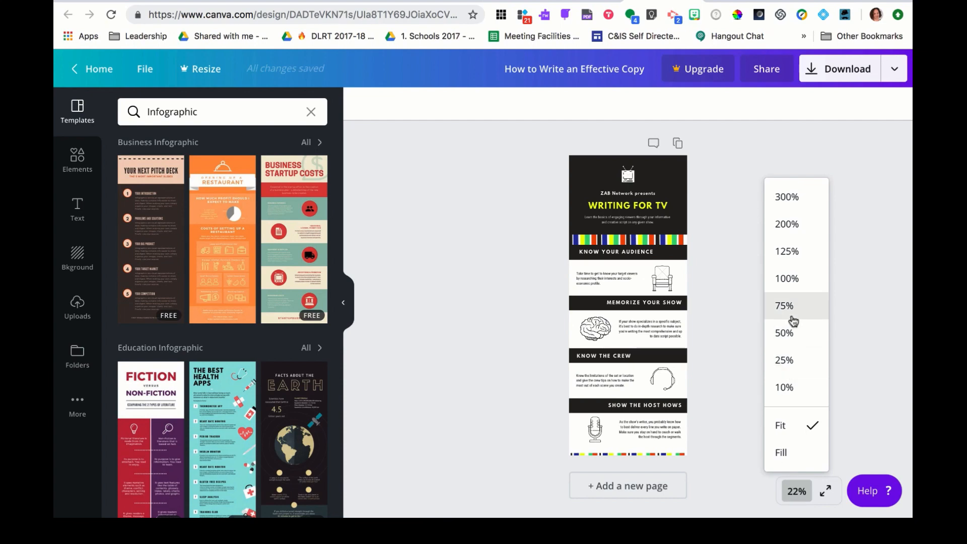
left_click(795, 282)
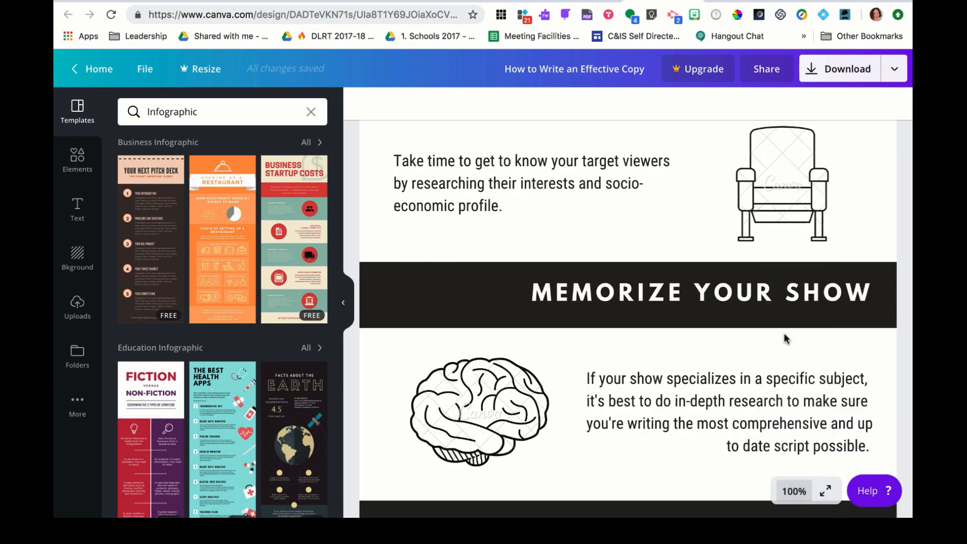
left_click(809, 491)
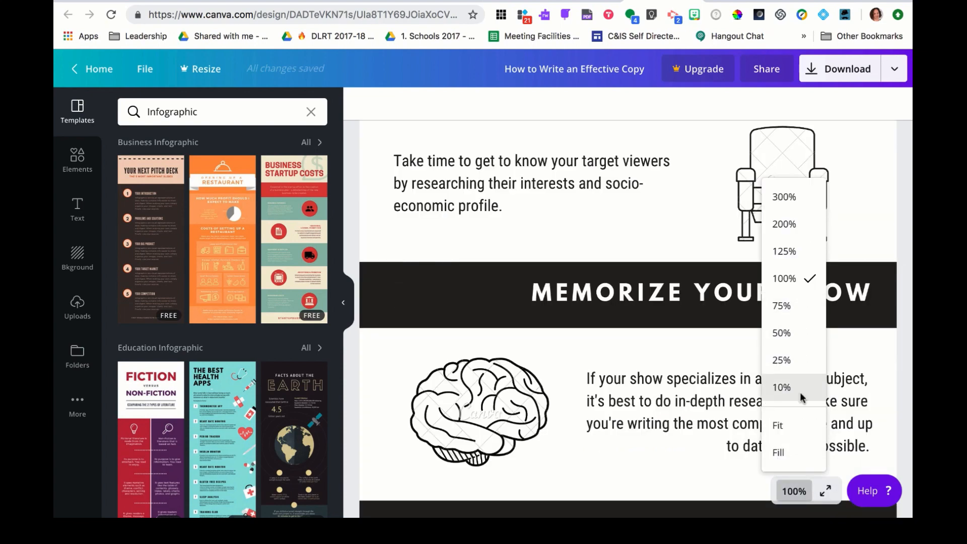
left_click(800, 429)
left_click(795, 491)
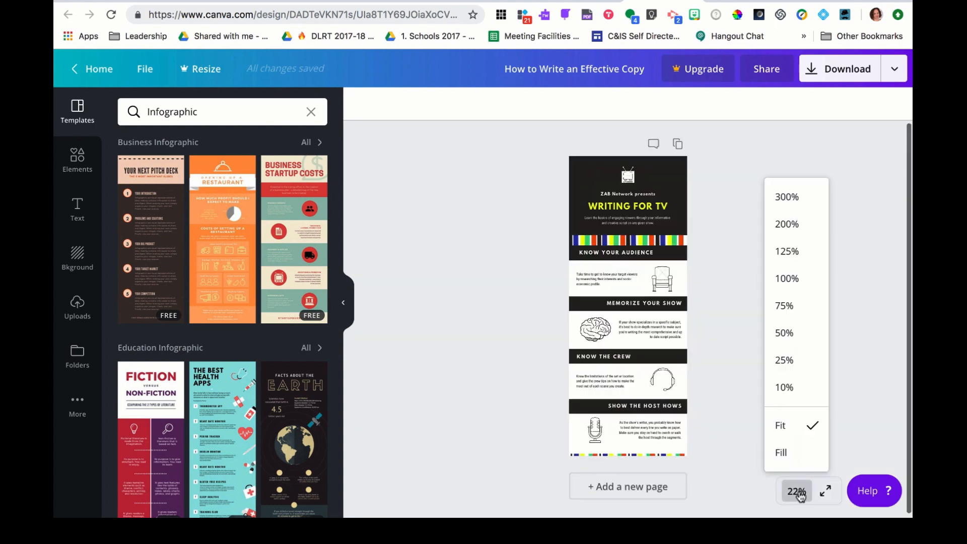
left_click(791, 311)
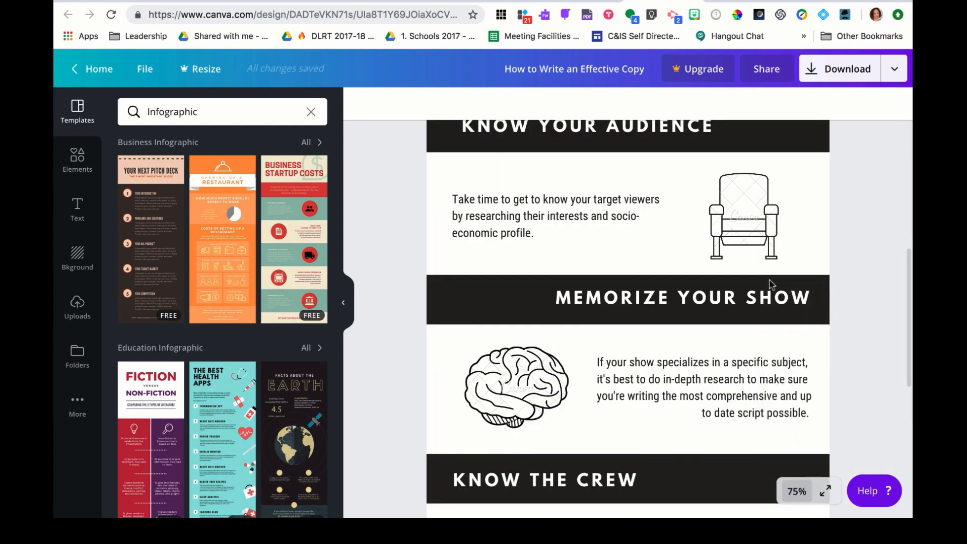
scroll(778, 346, "up", 2)
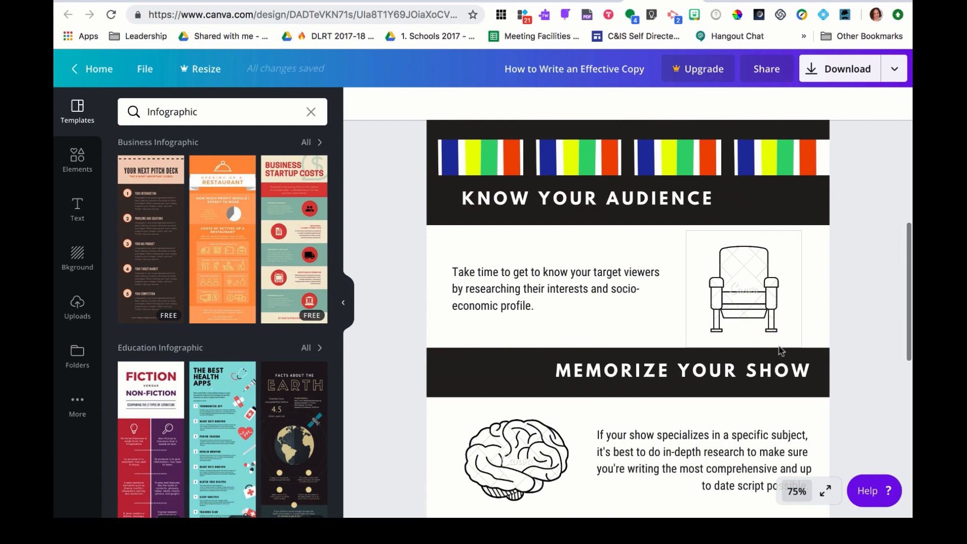
Review the watermark removal purchase offer for the armchair graphic and the design's download options.
left_click(757, 304)
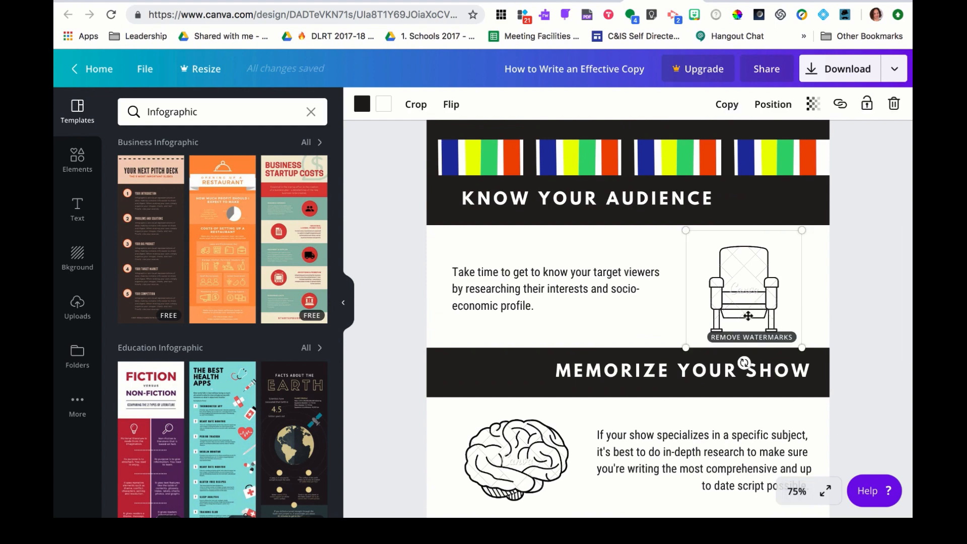
left_click(755, 337)
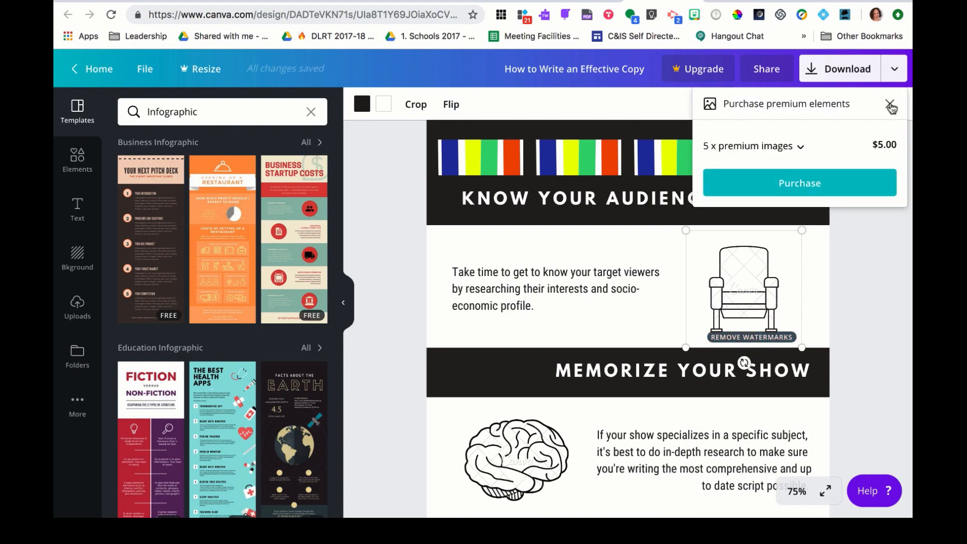
left_click(889, 103)
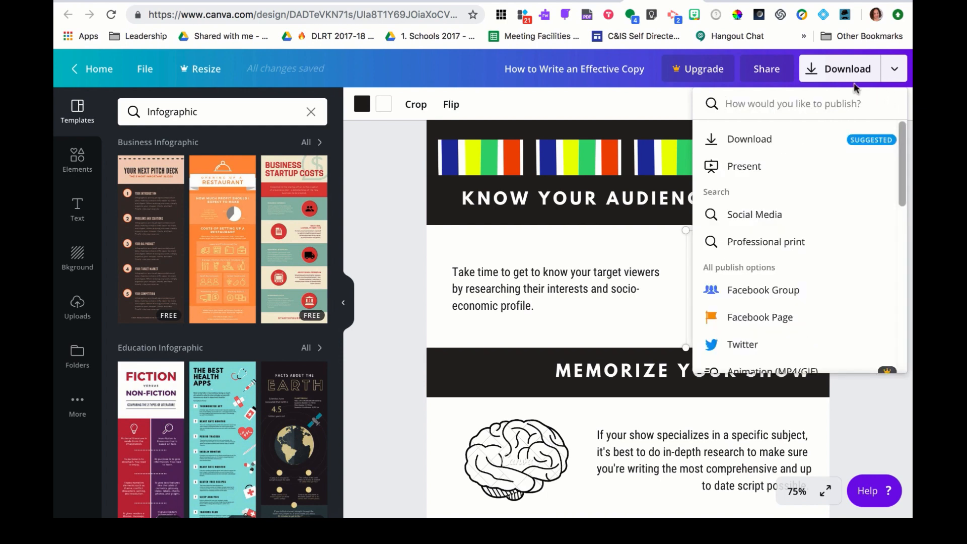
left_click(667, 111)
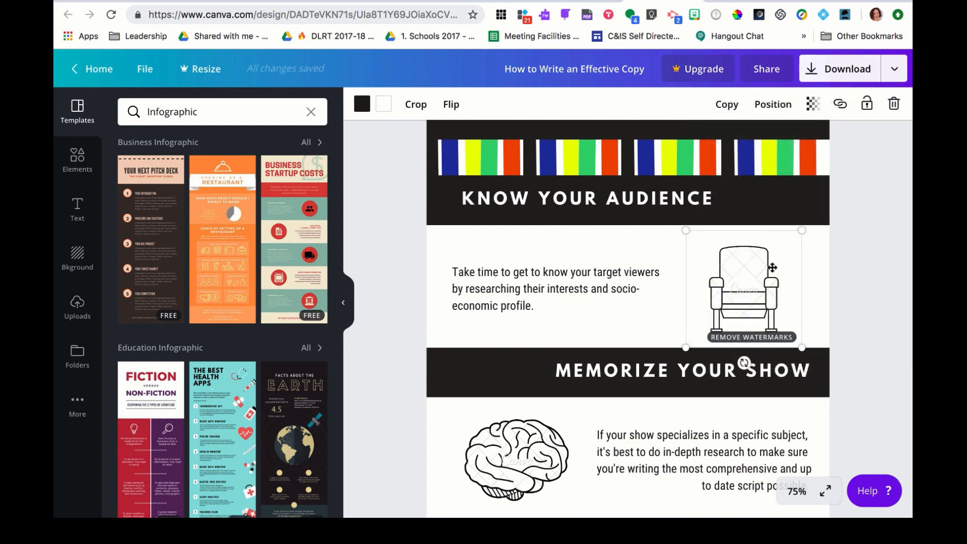
left_click(849, 77)
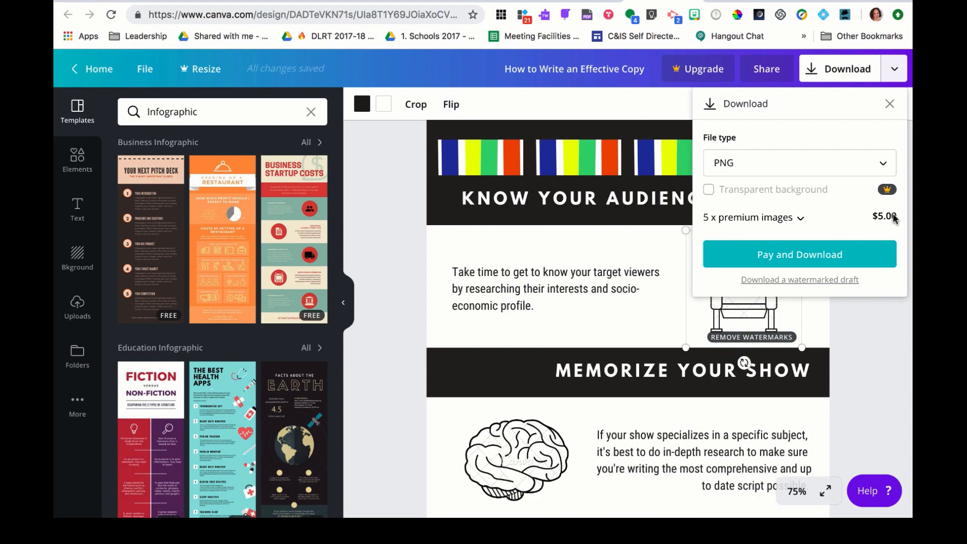
left_click(887, 318)
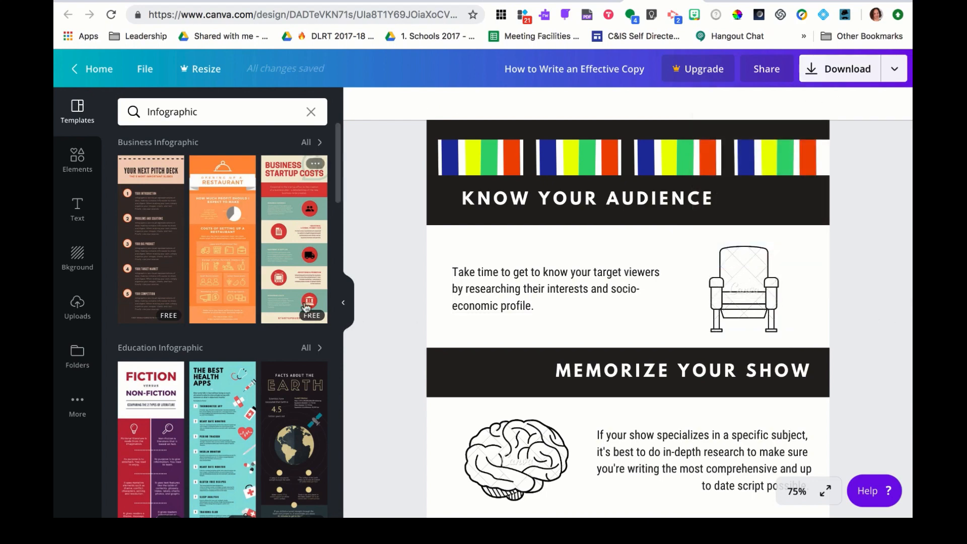
Apply the Business Startup Costs infographic template and recolor the Research Expenses paragraph with the darkest teal brand color.
left_click(304, 287)
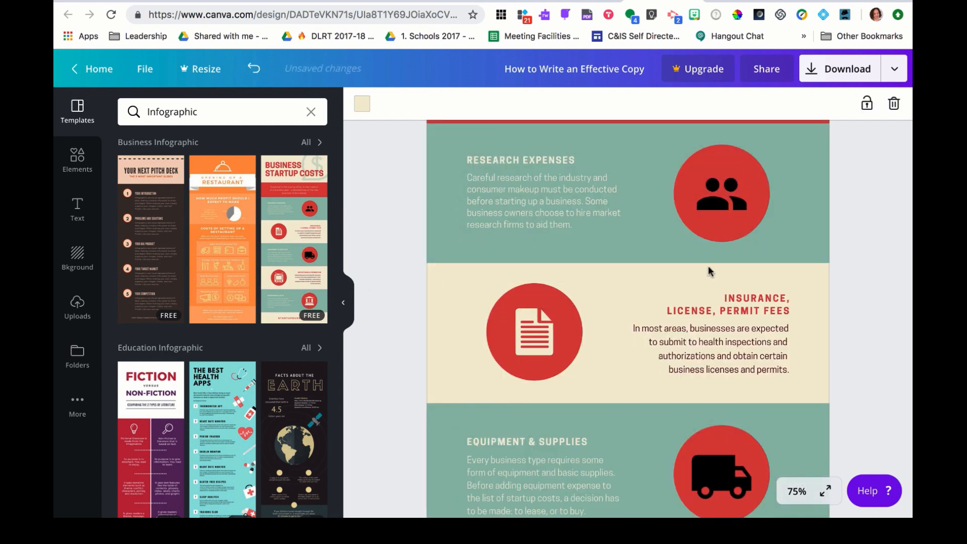
left_click(584, 198)
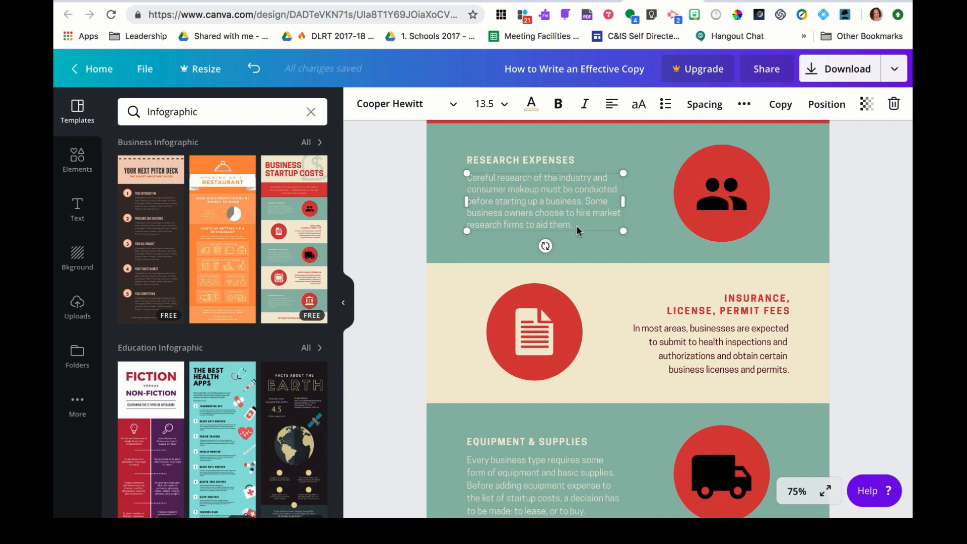
left_click_drag(576, 225, 460, 178)
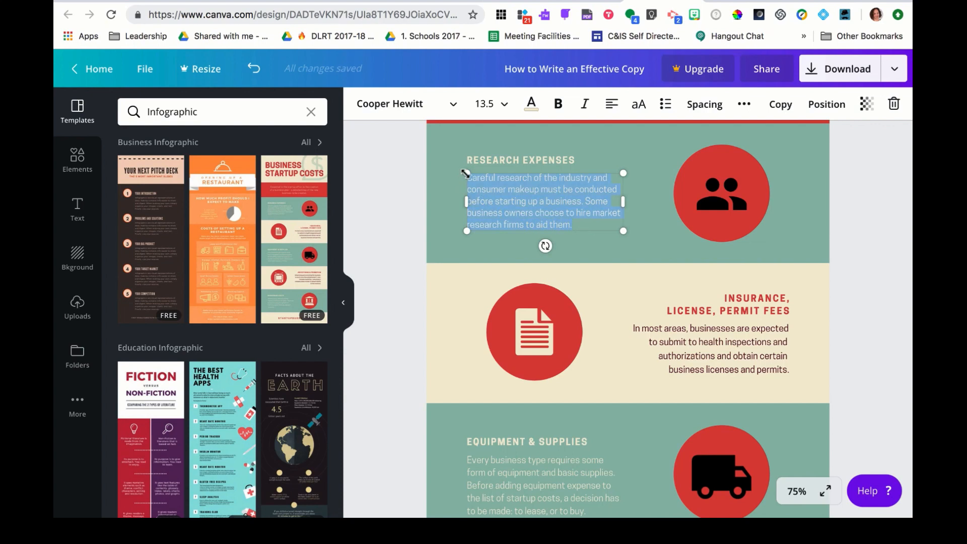
left_click(531, 102)
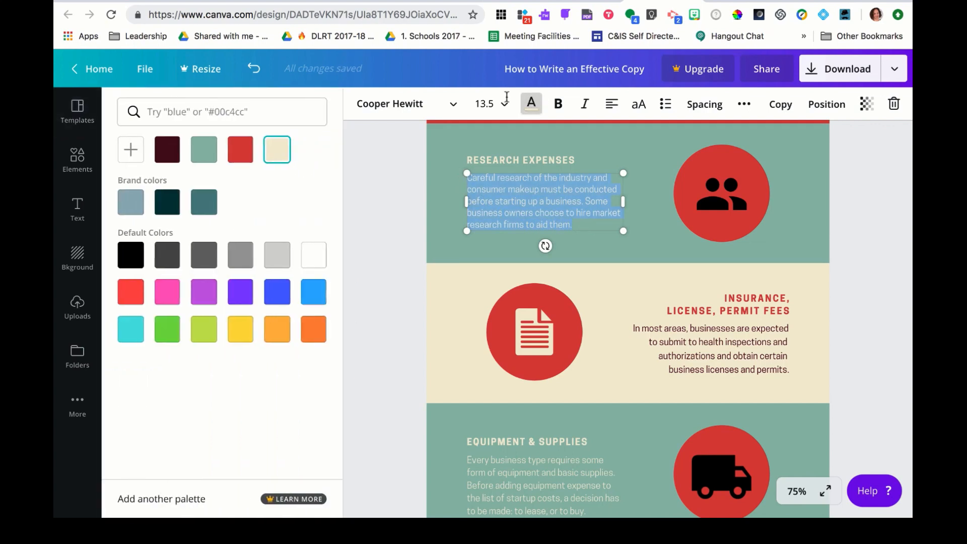
left_click(168, 205)
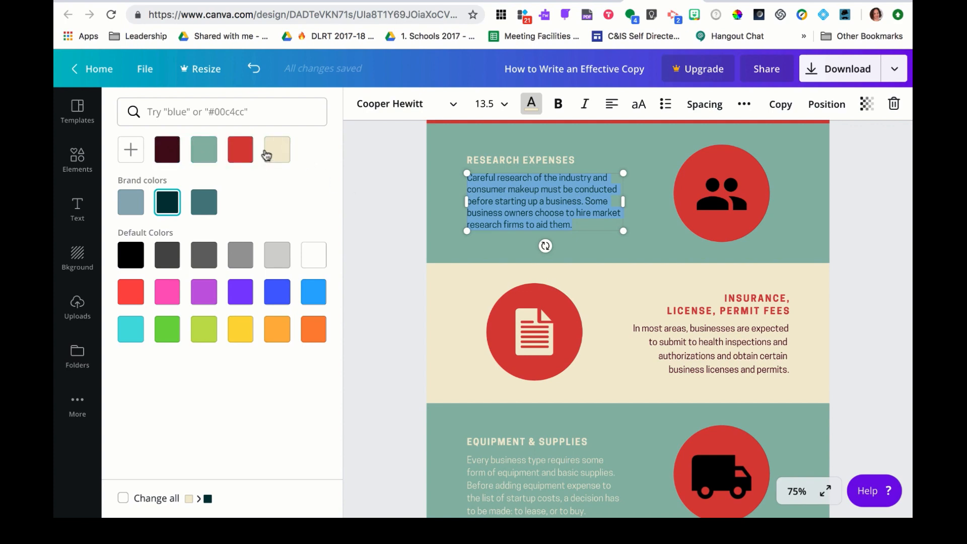
left_click(374, 180)
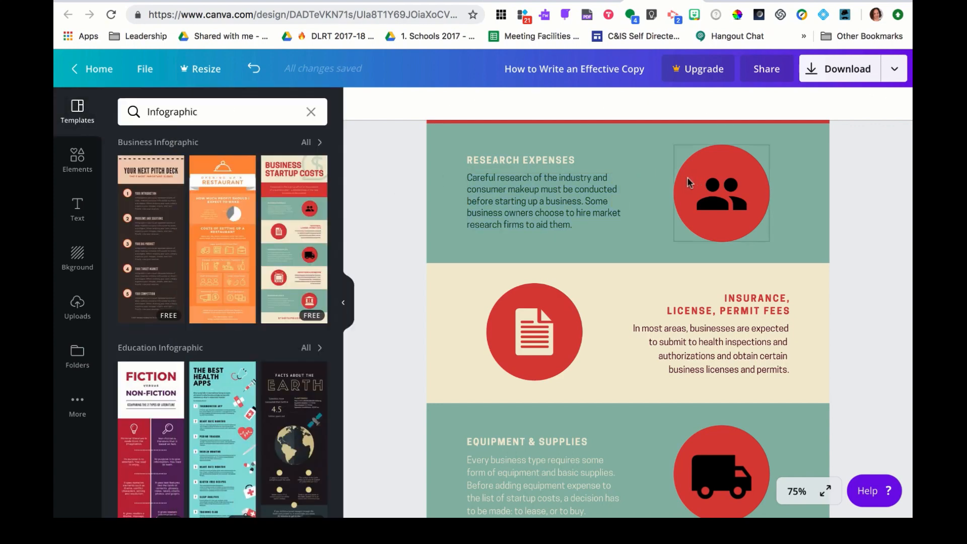
Select the people icon beside Research Expenses and browse the free and premium graphics found for "Infographics".
left_click(710, 188)
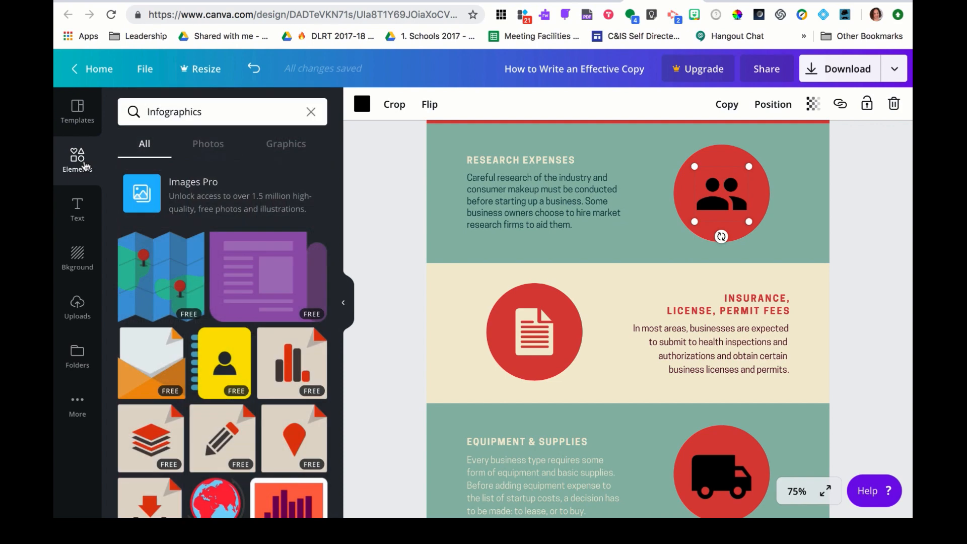
left_click(291, 146)
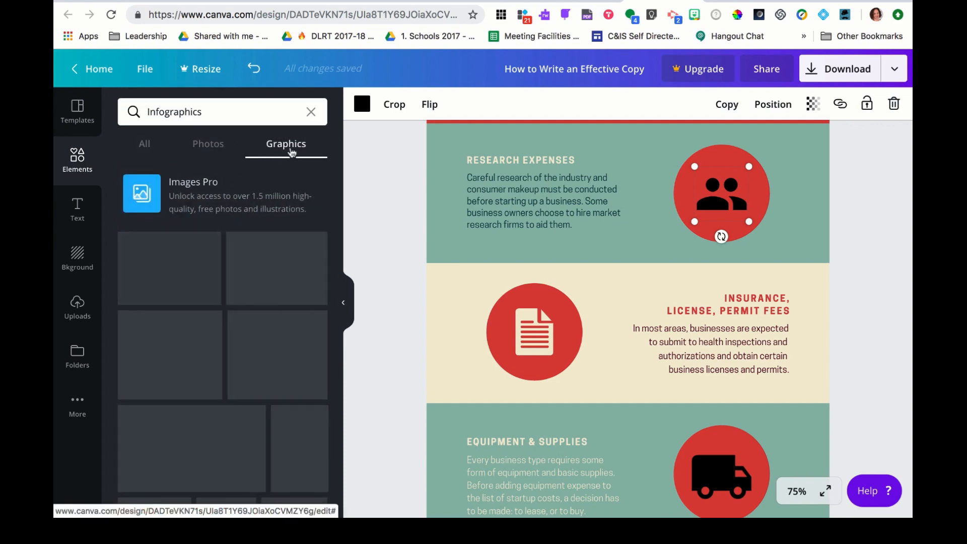
scroll(275, 338, "down", 10)
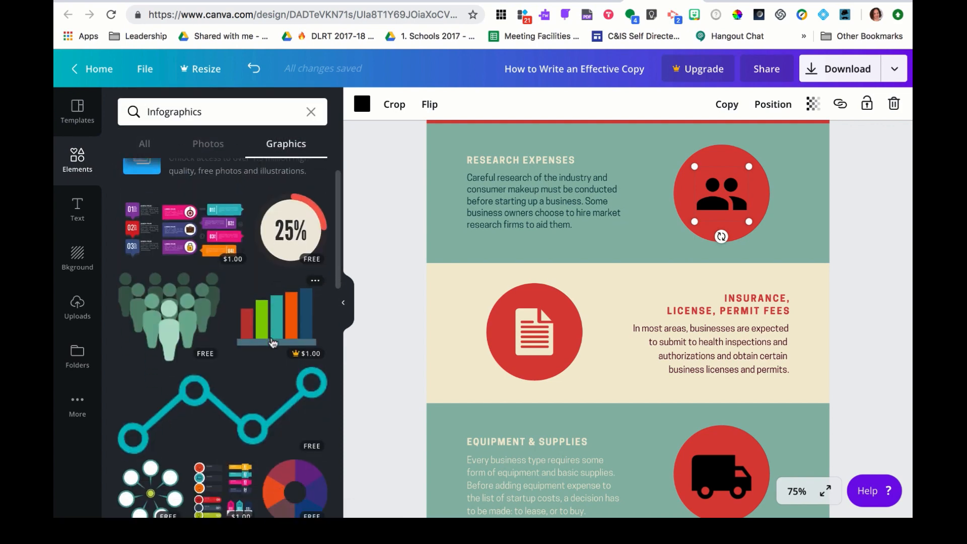
scroll(273, 343, "down", 10)
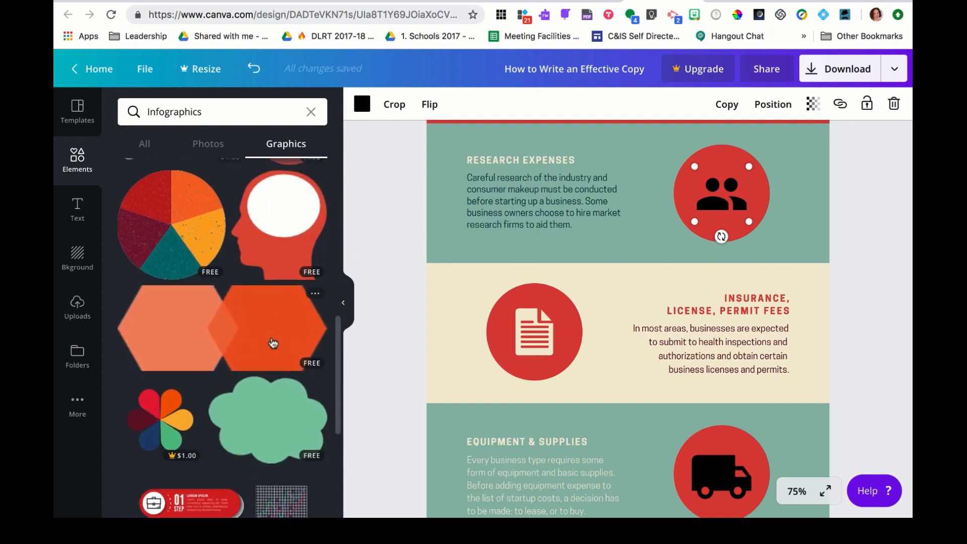
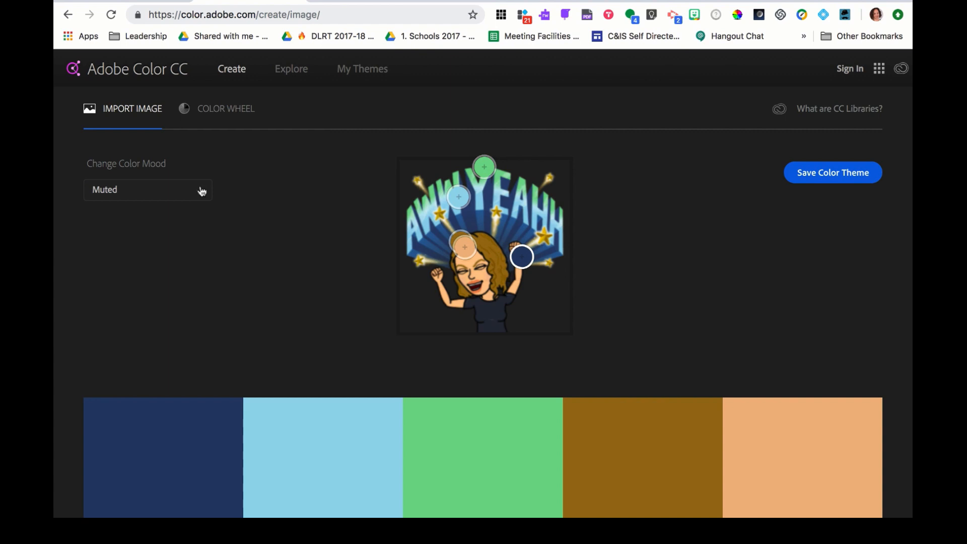
Try the Deep and Dark color moods on the imported image in Adobe Color CC and return to Muted.
left_click(201, 191)
left_click(157, 280)
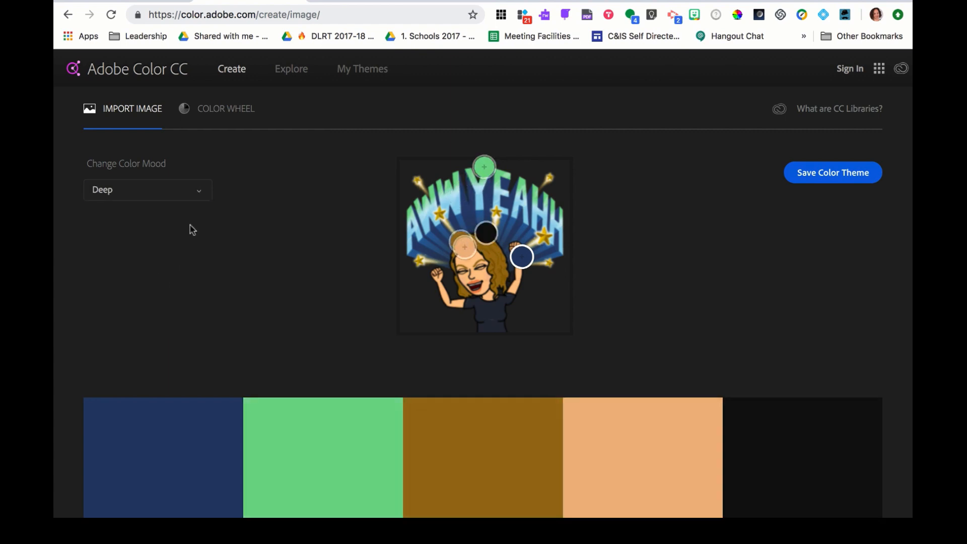
left_click(200, 196)
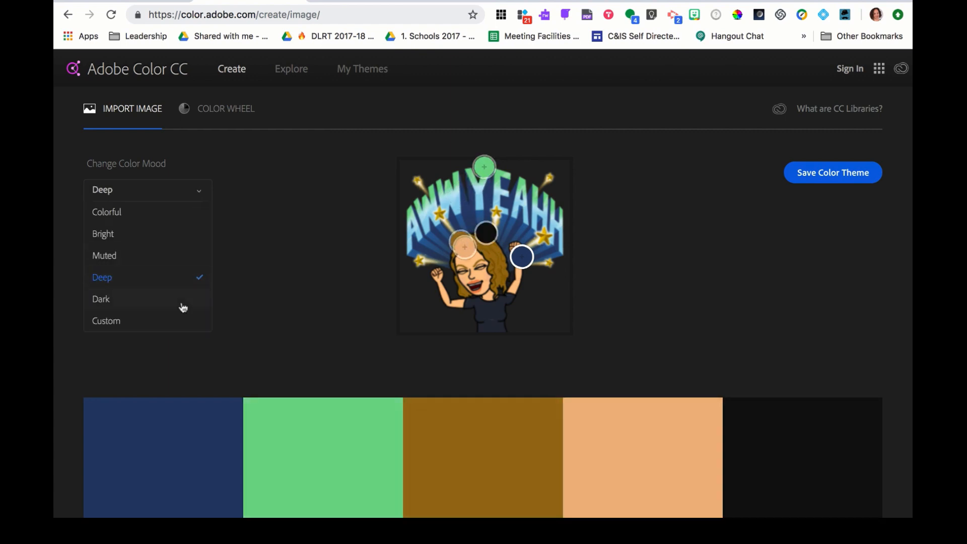
left_click(151, 300)
left_click(202, 201)
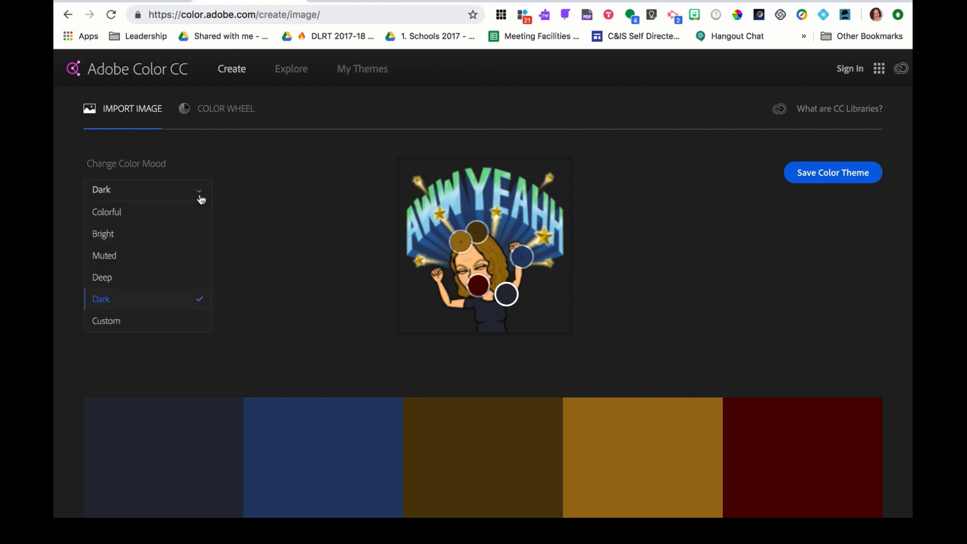
left_click(180, 258)
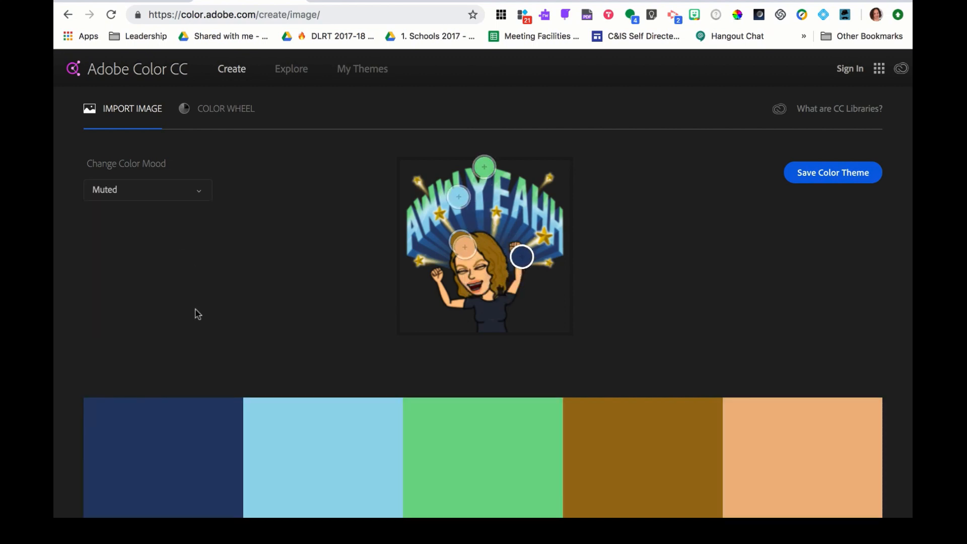
Show the Muted theme on the color wheel and select the HEX code 2A4874 of the dark blue swatch.
left_click(214, 109)
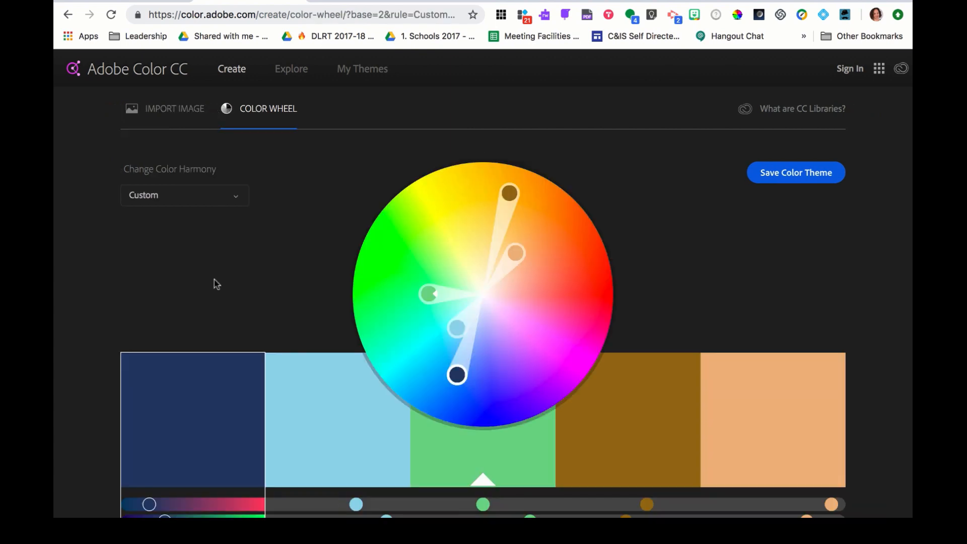
scroll(214, 282, "down", 3)
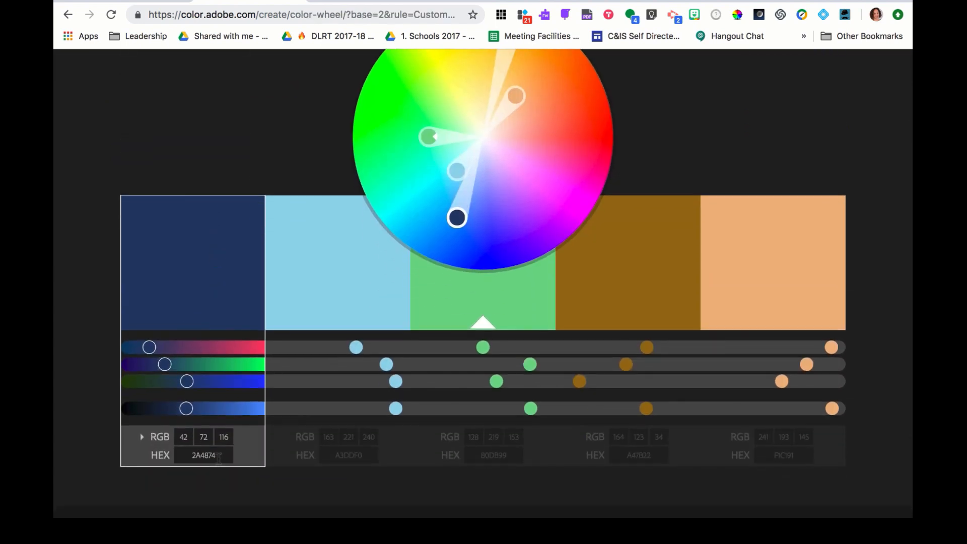
left_click(218, 460)
Switch to the Canva brand kit and set the first brand color to code 2A4874.
left_click(488, 2)
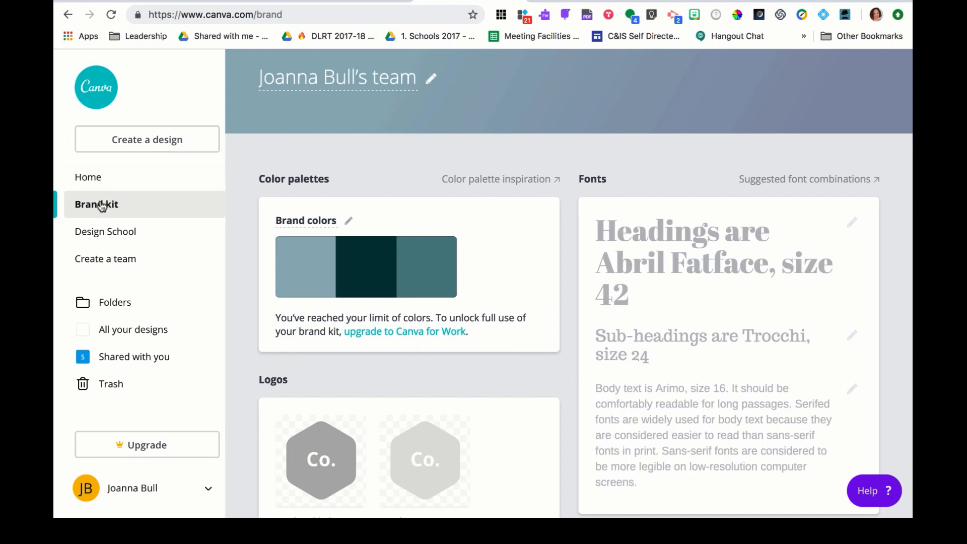
left_click(316, 266)
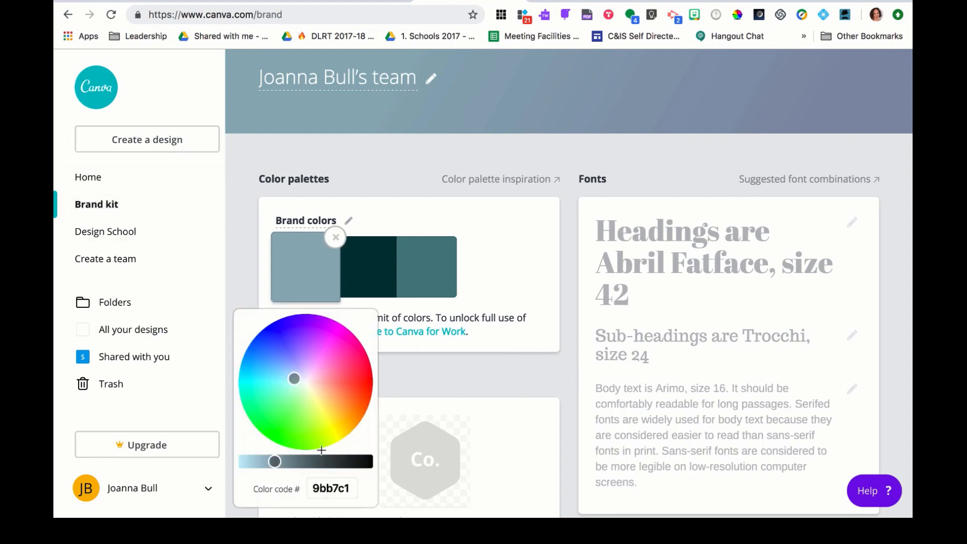
left_click_drag(349, 490, 311, 489)
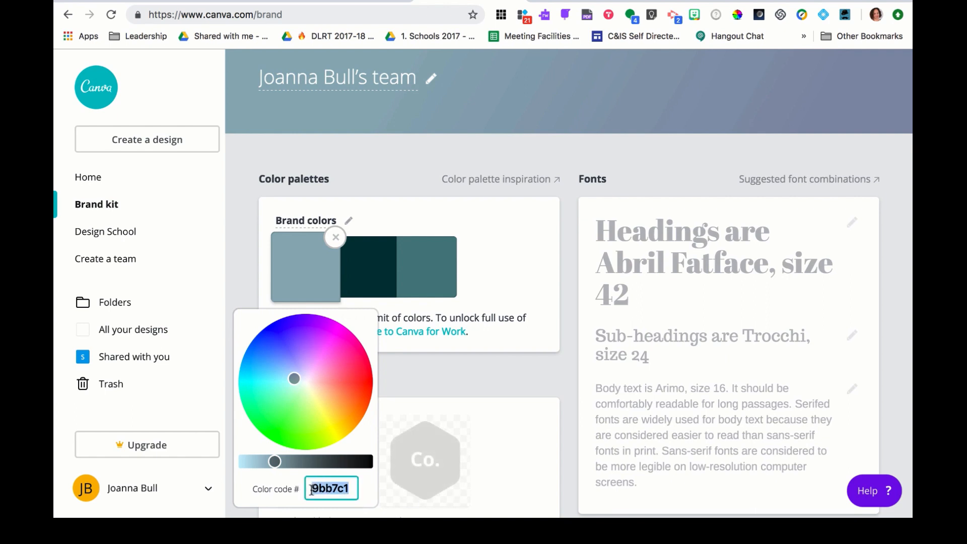
type("2A4874")
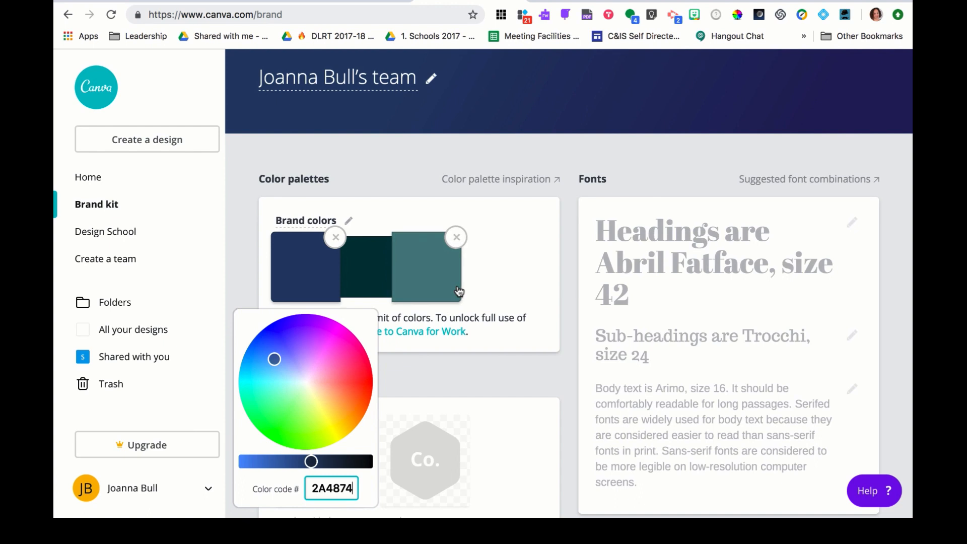
Copy the light blue swatch's HEX code A3DDF0 from Adobe Color and set it as the second brand color in Canva's brand kit.
left_click(258, 1)
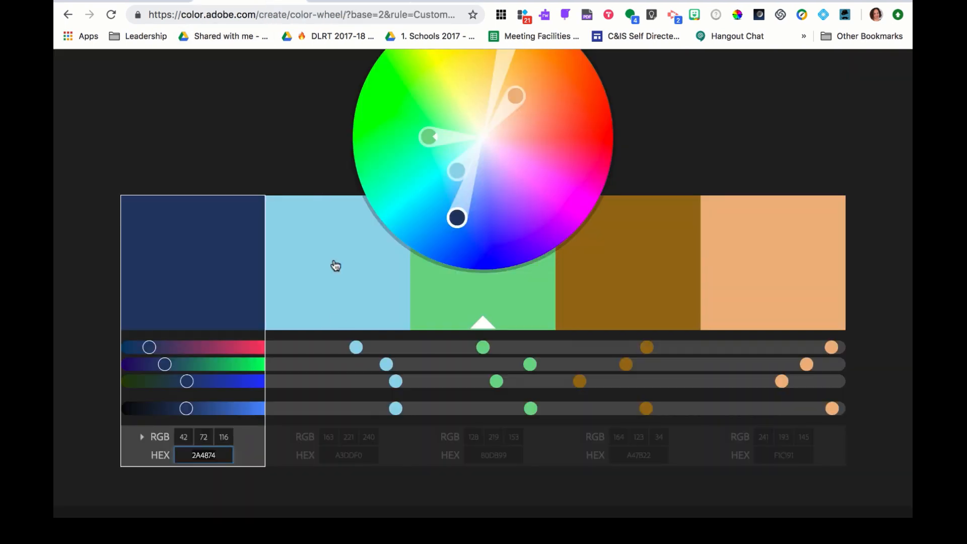
left_click(358, 450)
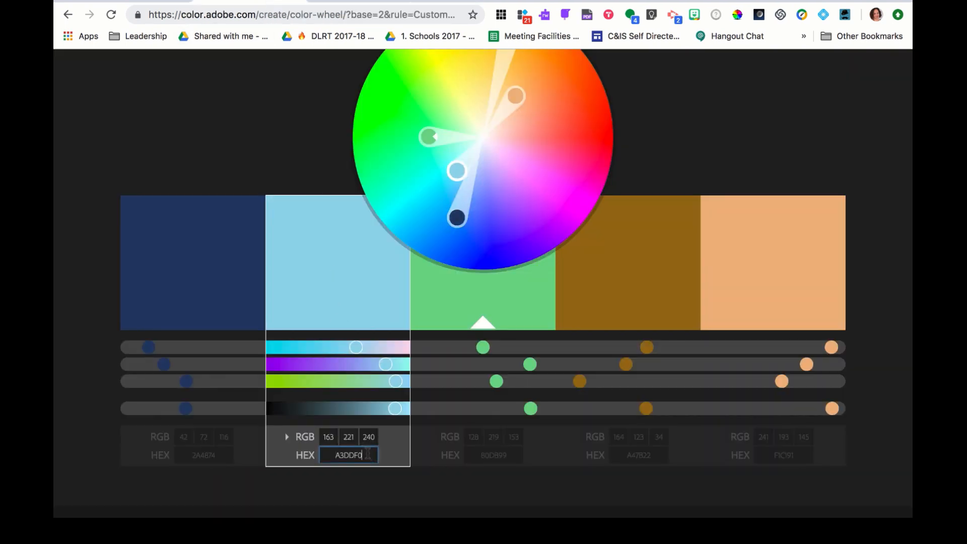
left_click_drag(367, 453, 333, 456)
key("super+c")
left_click(430, 1)
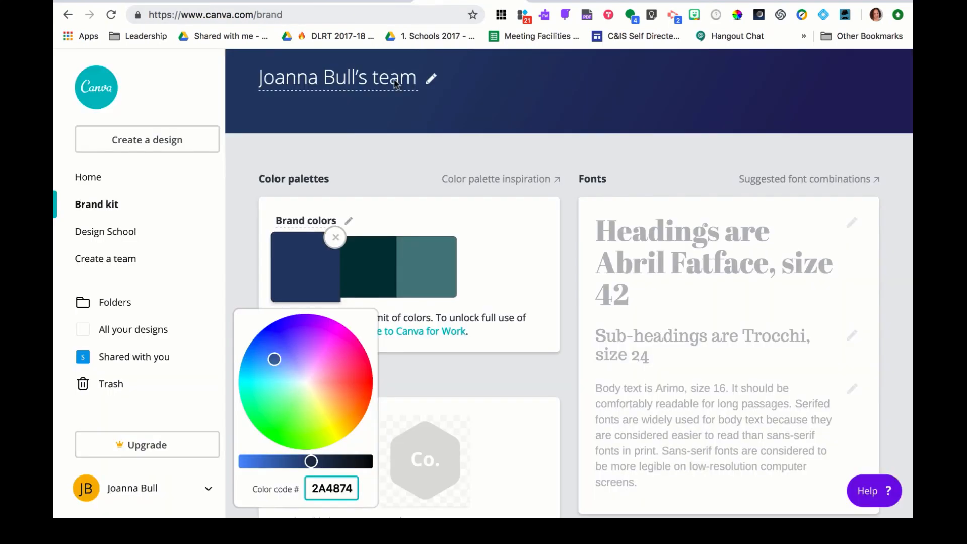
left_click(361, 265)
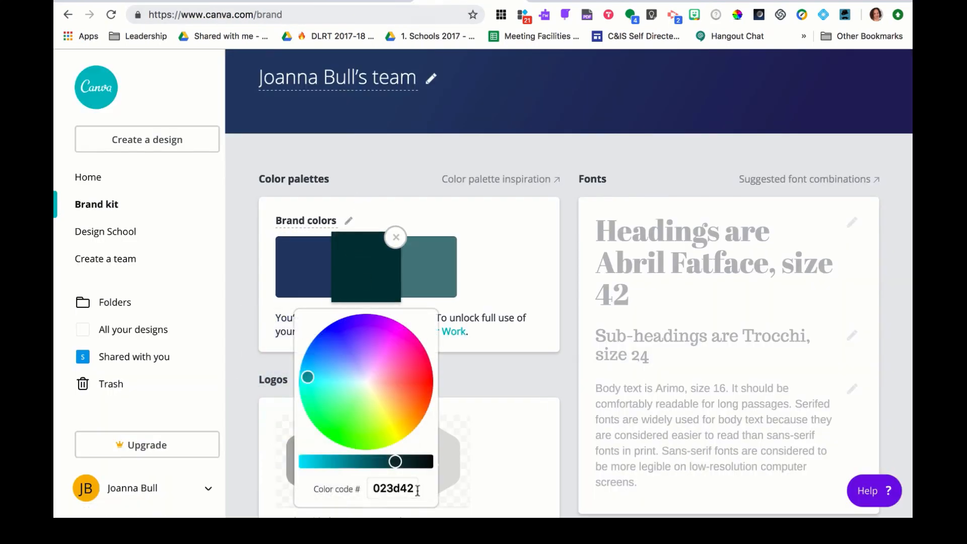
left_click_drag(415, 488, 368, 491)
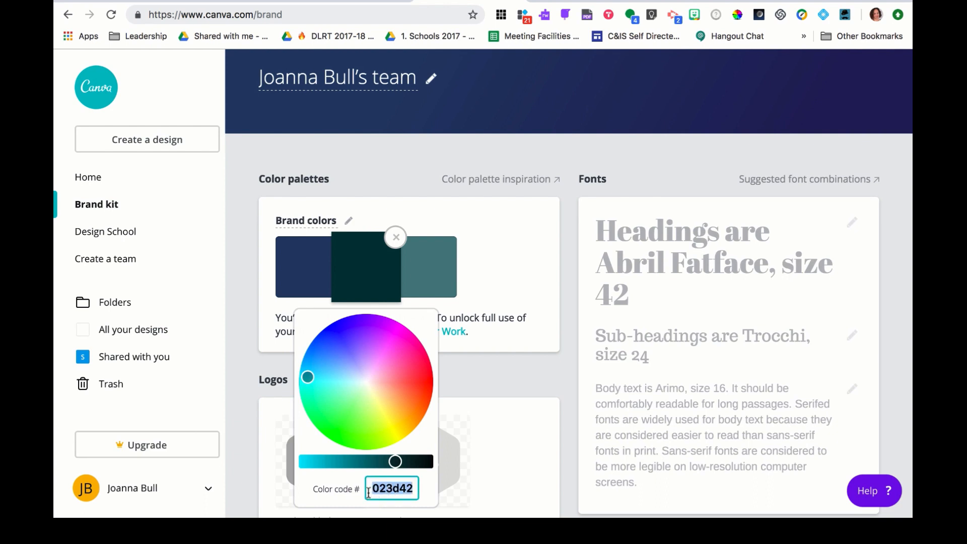
key("super+v")
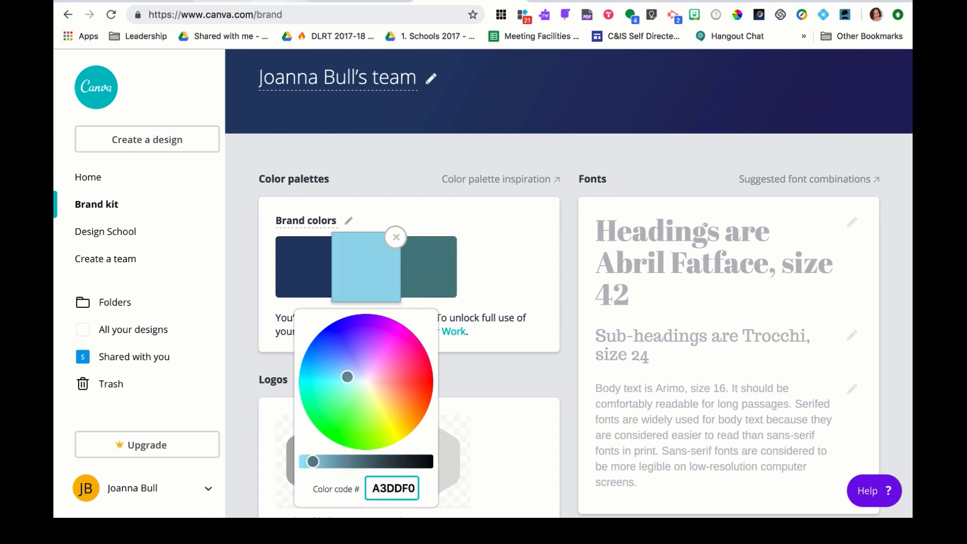
Take the green swatch's HEX code 80DB99 from Adobe Color and set it as the third brand color in Canva's brand kit.
left_click(250, 2)
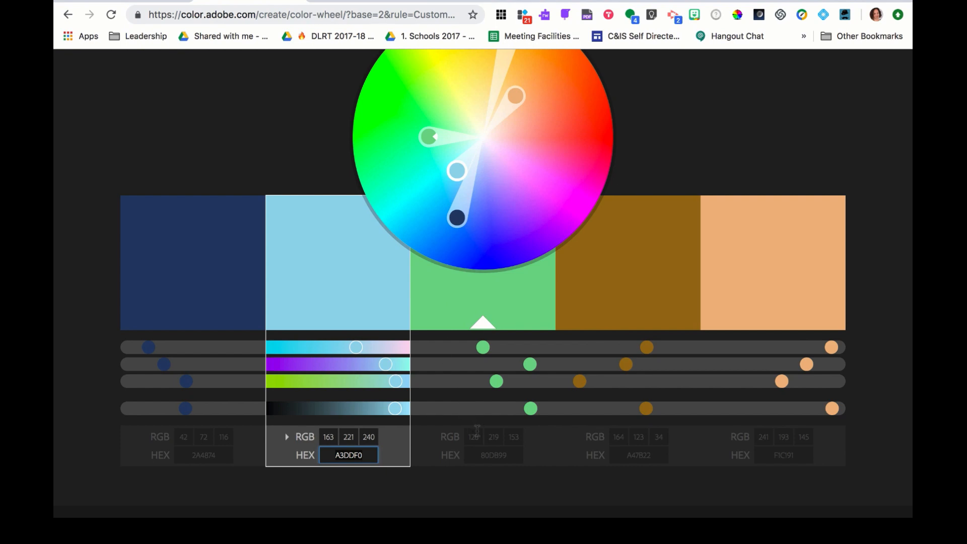
left_click(502, 456)
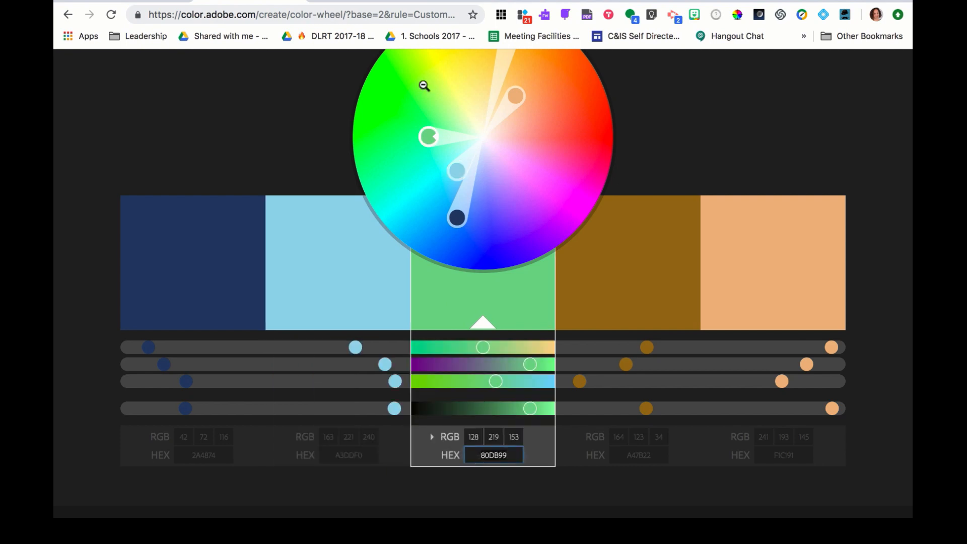
left_click(376, 2)
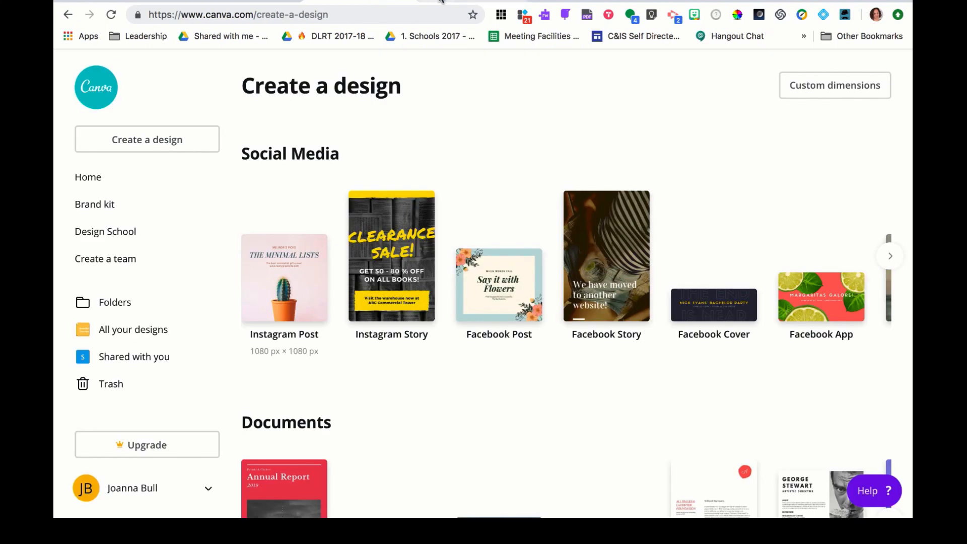
left_click(446, 2)
left_click(418, 267)
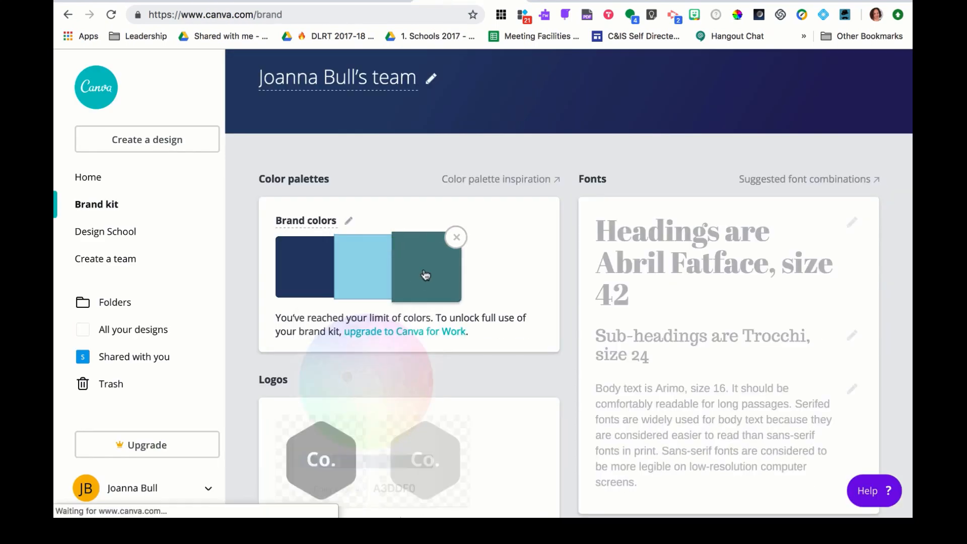
left_click(474, 487)
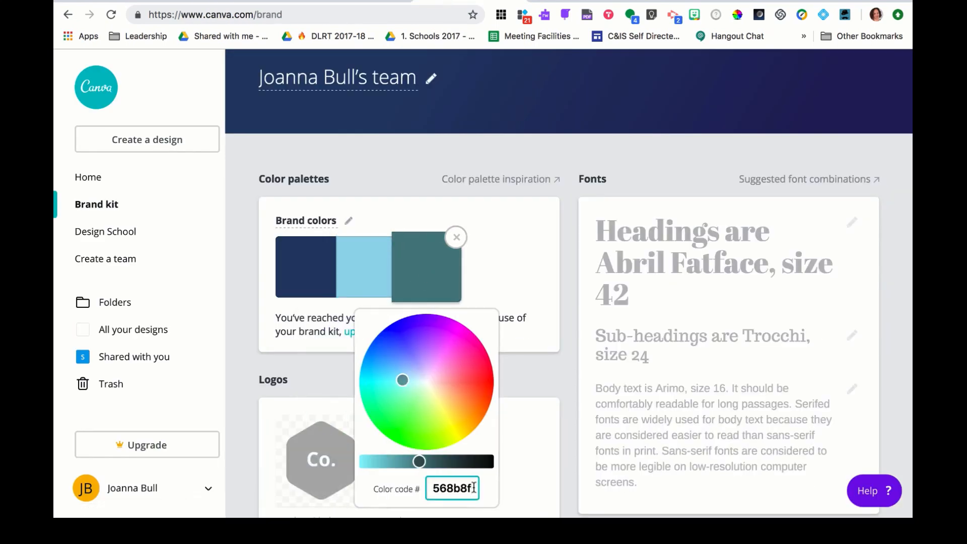
left_click_drag(473, 487, 428, 487)
key("BackSpace")
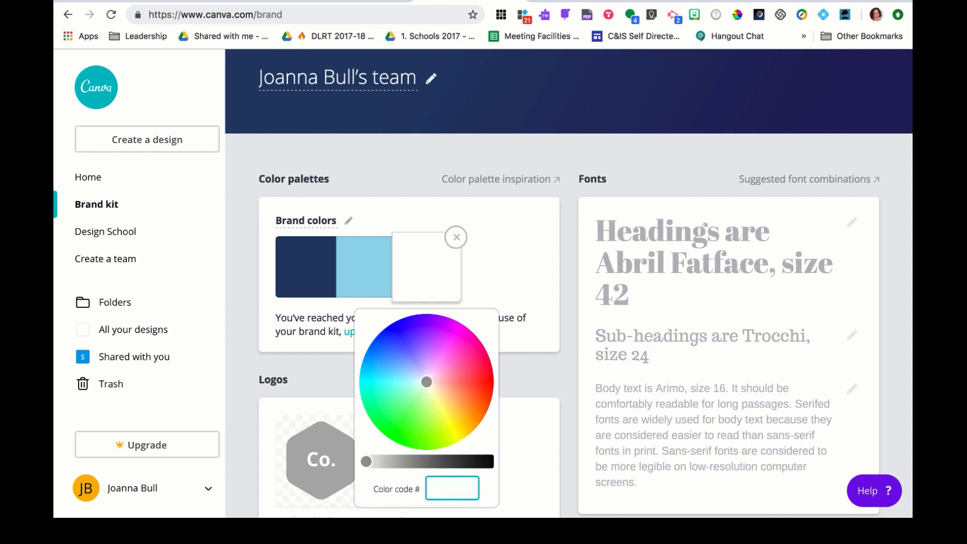
type("80D890")
left_click(574, 459)
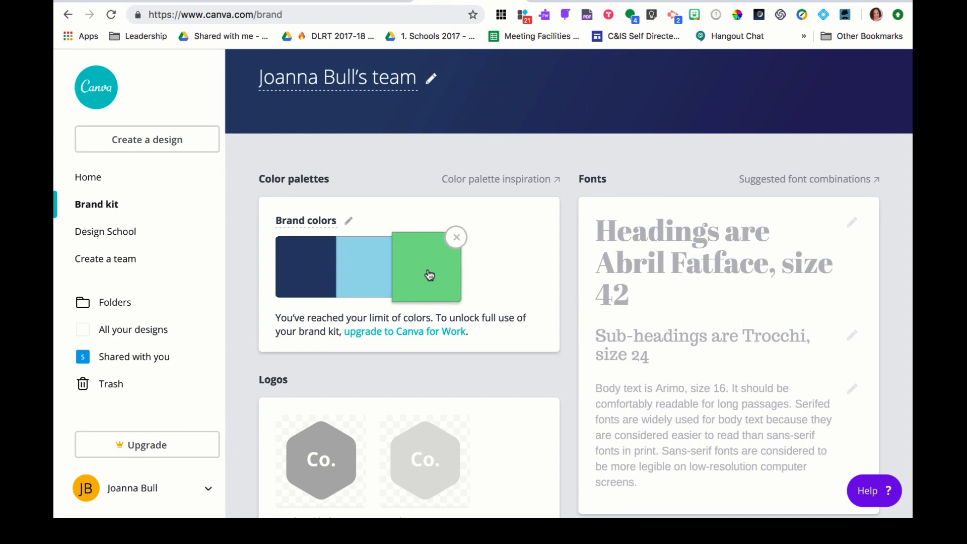
View the peach swatch's color codes in Adobe Color and return to the Canva brand kit.
left_click(263, 3)
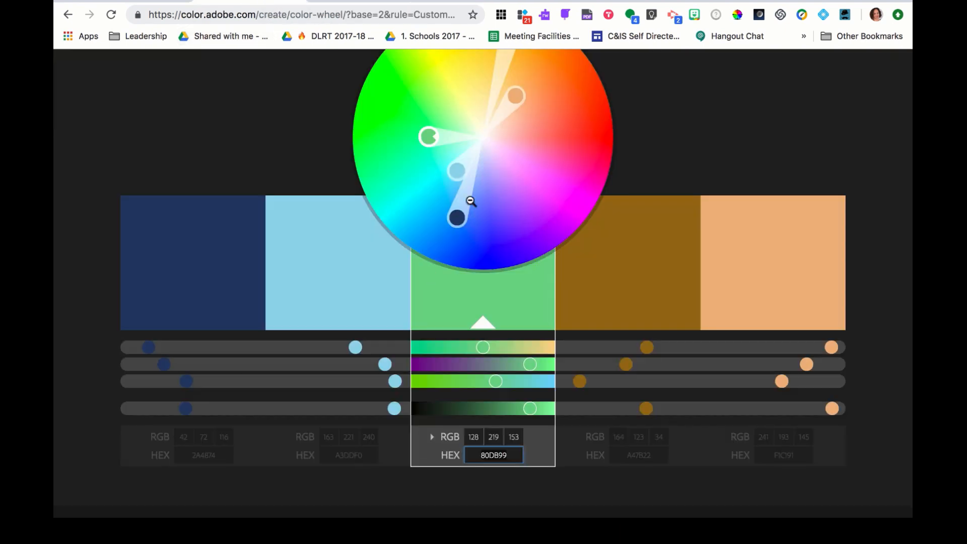
left_click(750, 304)
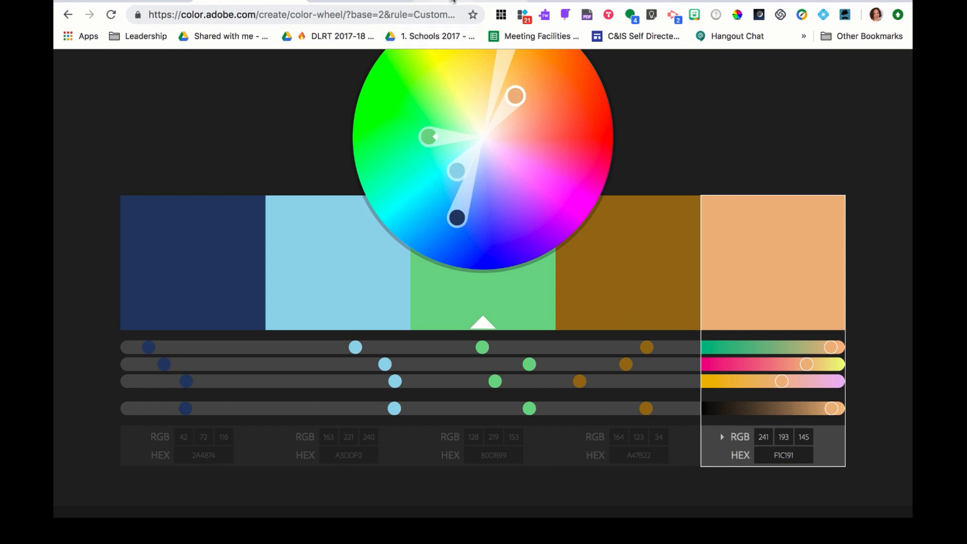
left_click(451, 1)
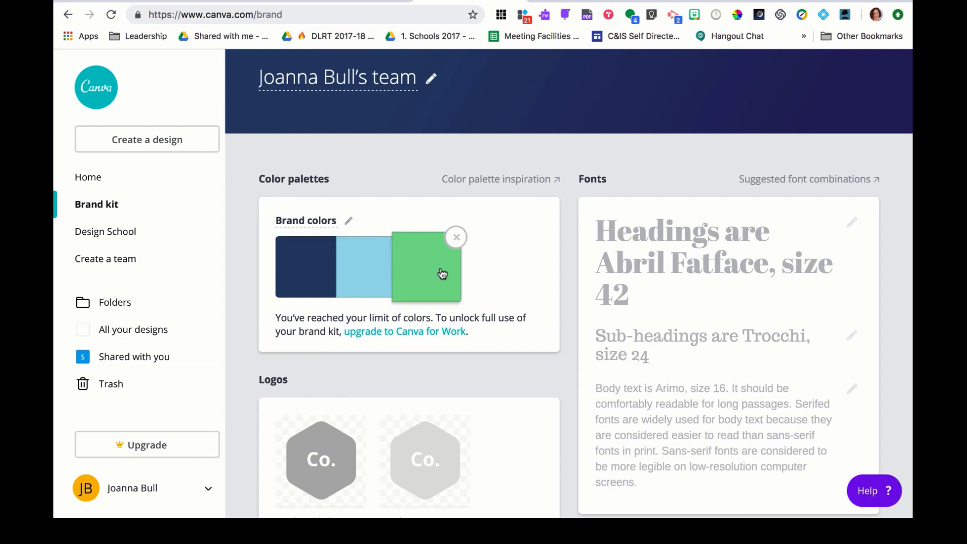
Create a new design with custom dimensions of 1080 × 1080 px.
left_click(145, 141)
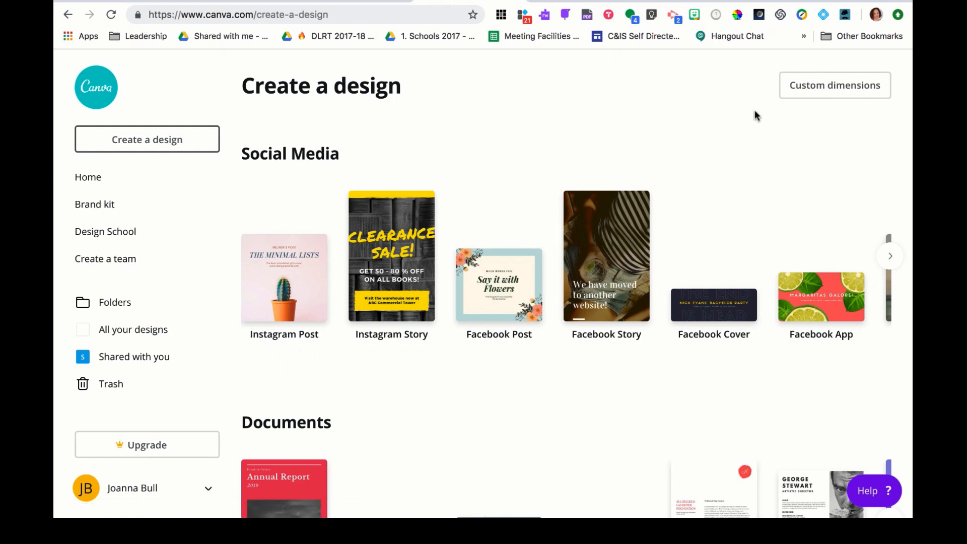
left_click(820, 95)
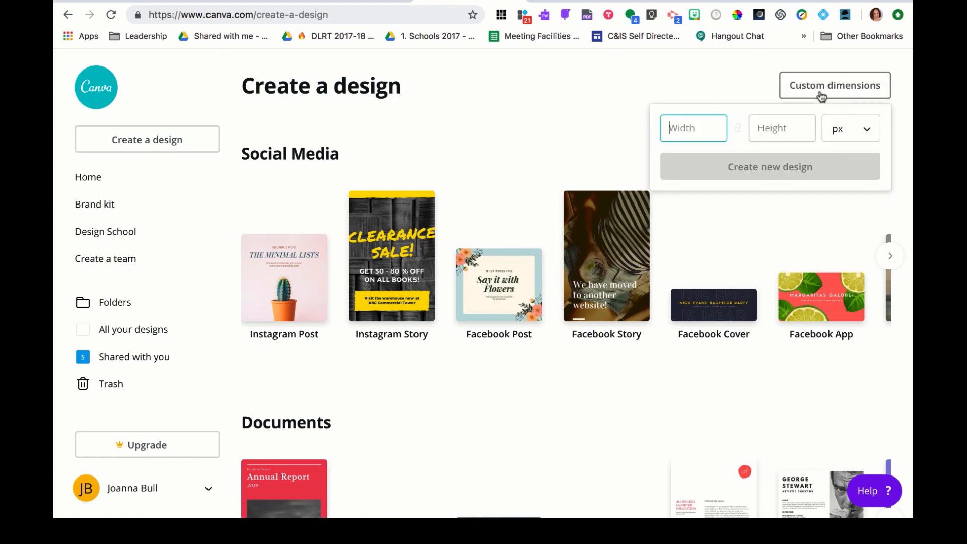
left_click(860, 132)
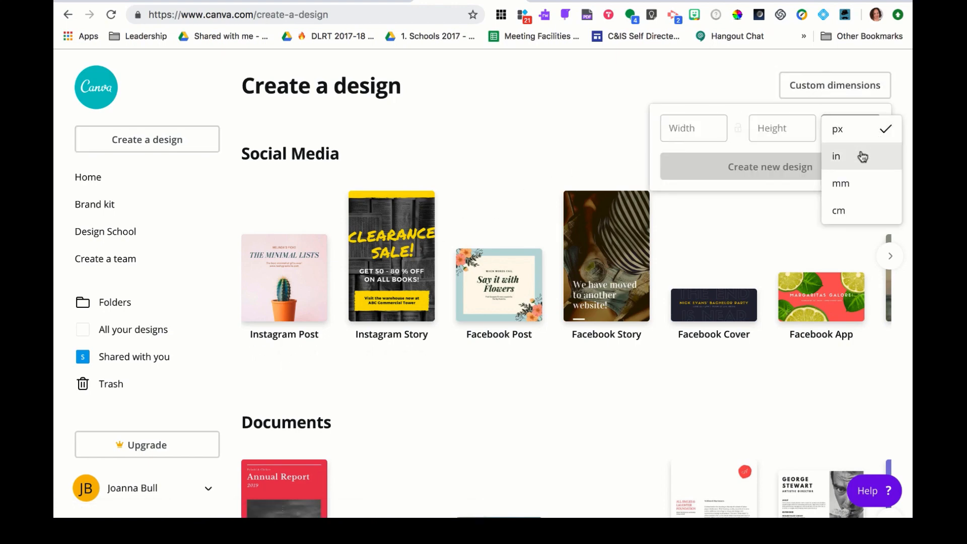
left_click(699, 124)
left_click(699, 123)
type("1080")
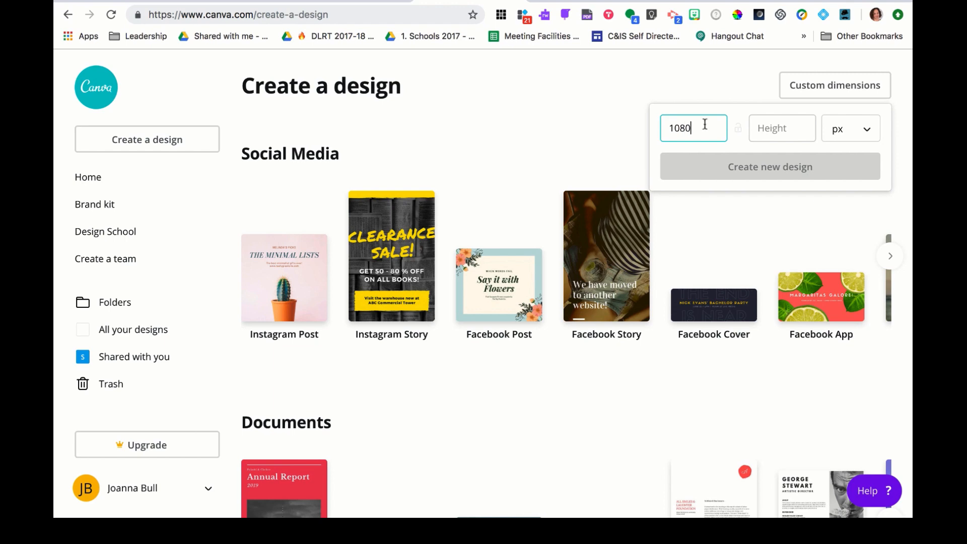
left_click(780, 128)
type("1080")
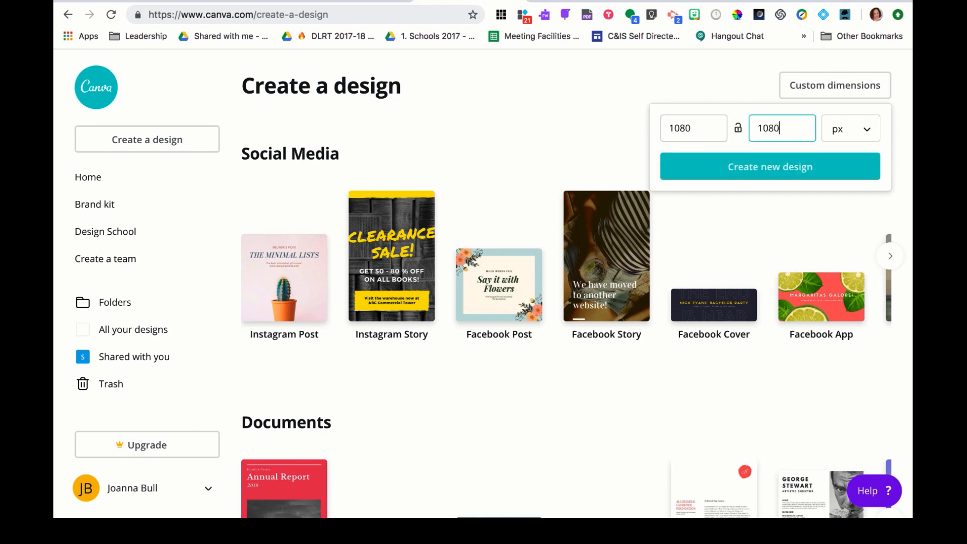
left_click(801, 174)
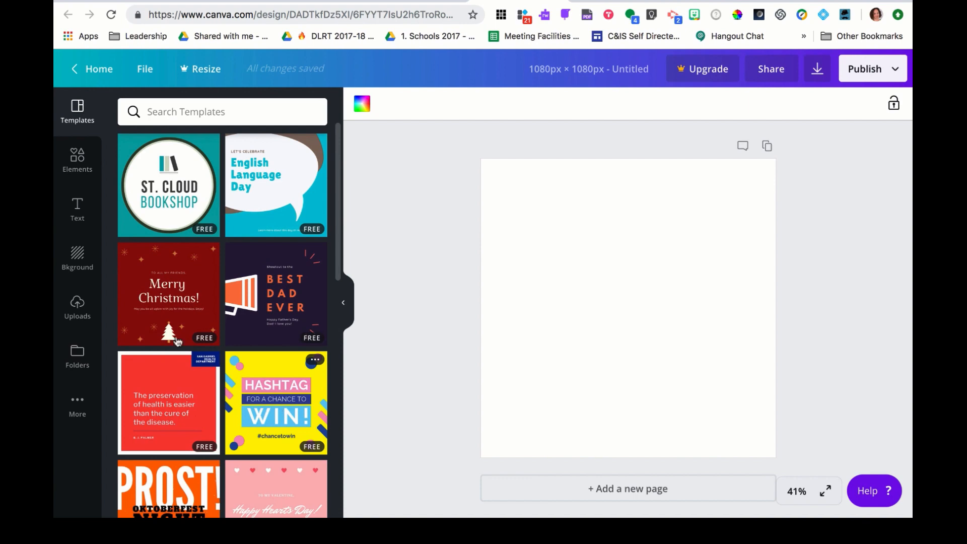
Browse the backgrounds and solid colors, apply the foamy green ocean wave photo to the page, and open its background color choices.
left_click(78, 256)
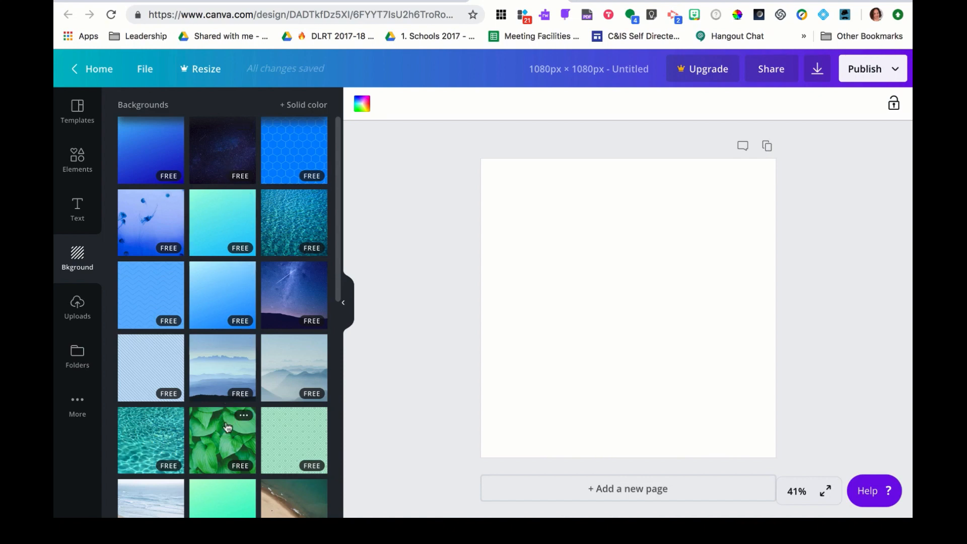
scroll(227, 426, "down", 3)
scroll(227, 427, "down", 6)
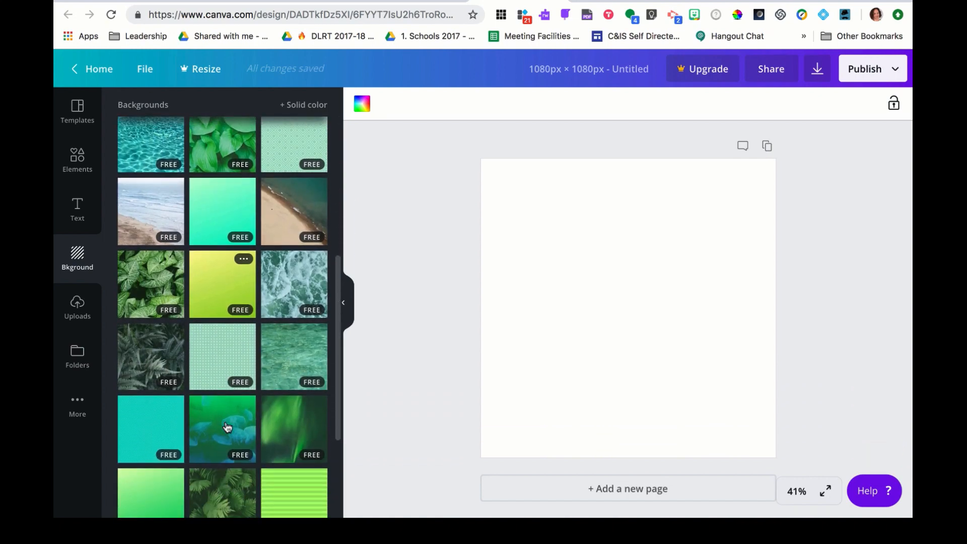
scroll(227, 427, "down", 2)
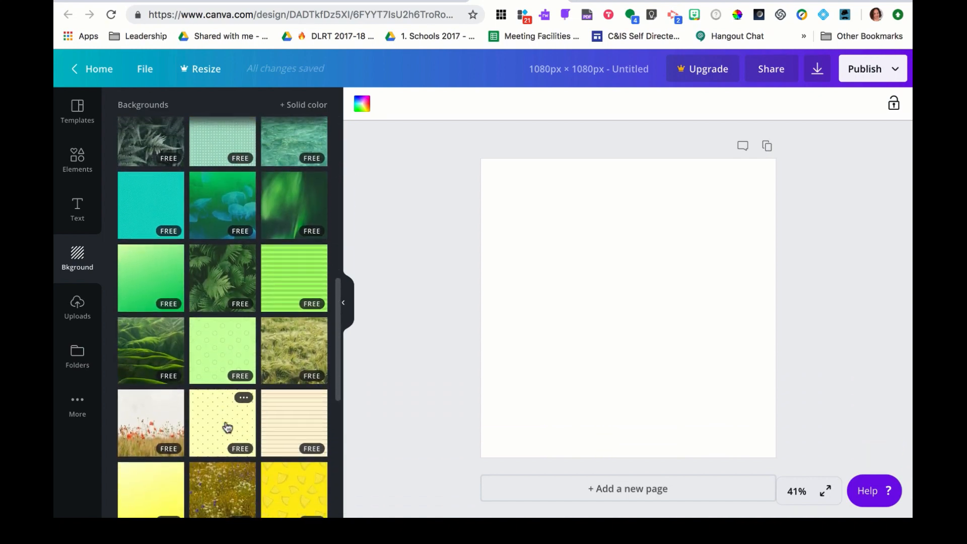
left_click(305, 105)
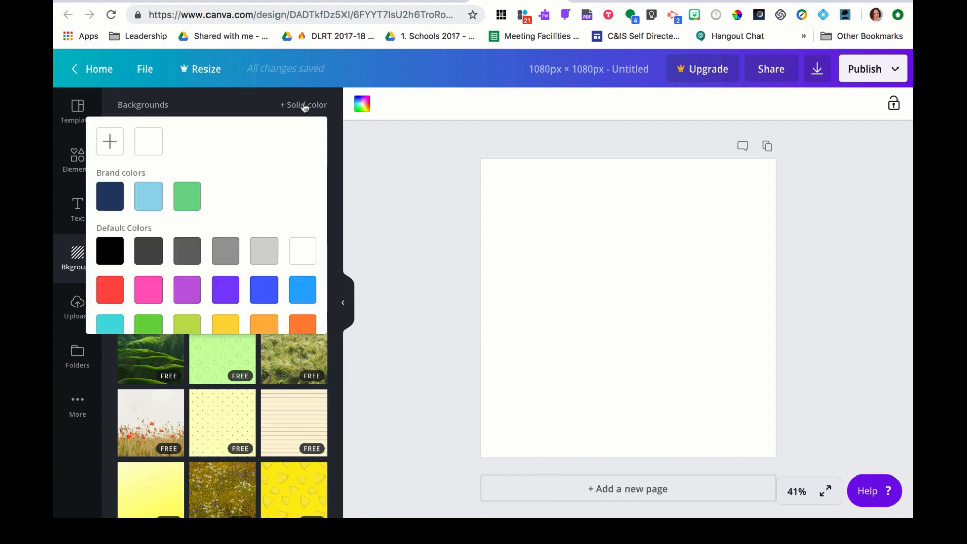
left_click(269, 108)
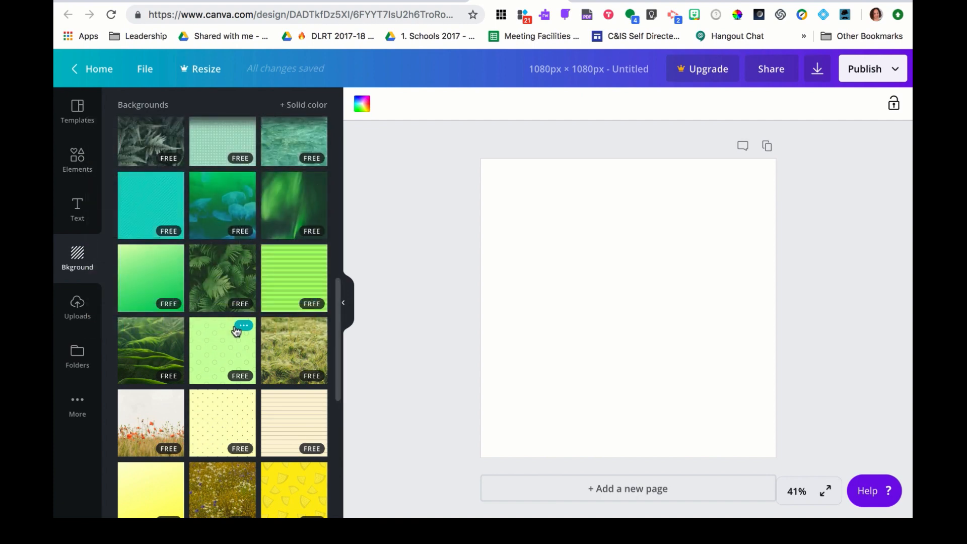
scroll(225, 404, "down", 6)
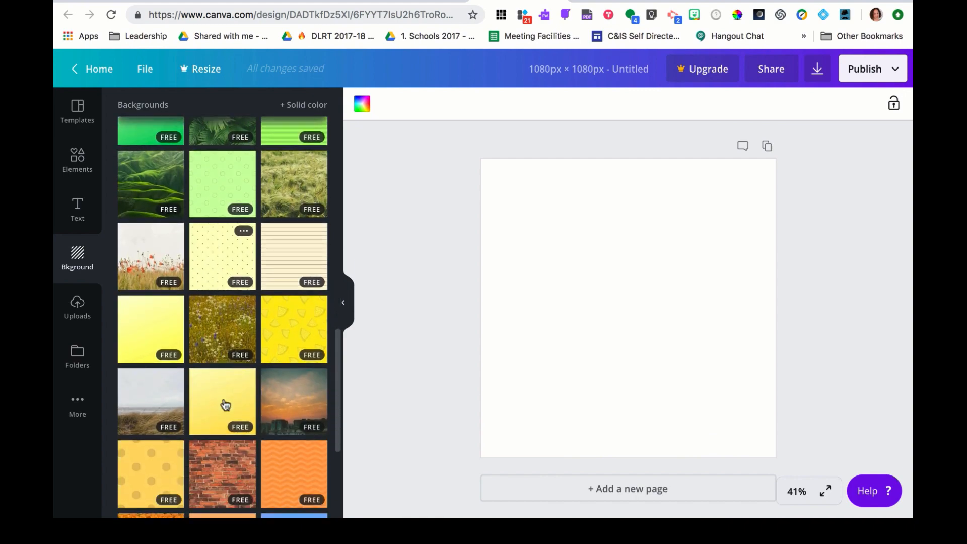
scroll(225, 403, "up", 6)
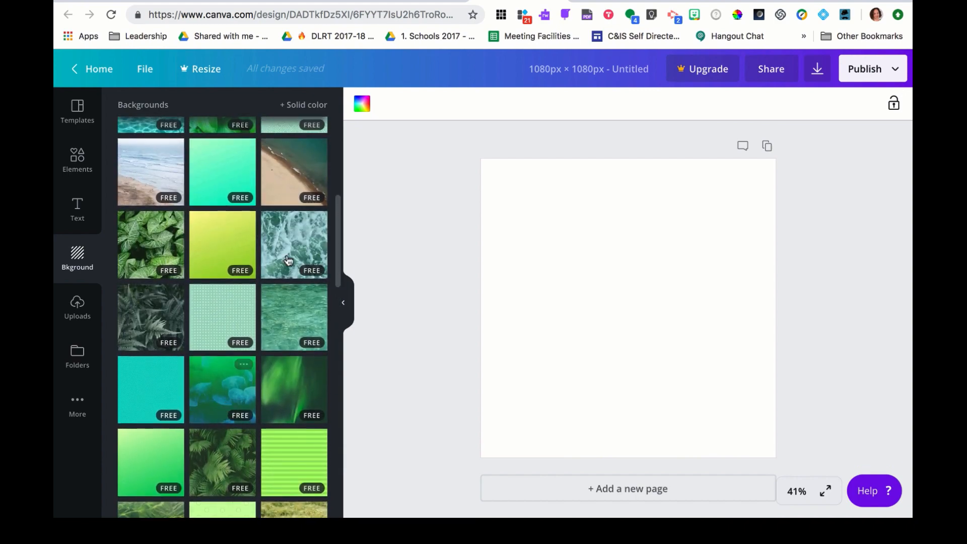
left_click(288, 249)
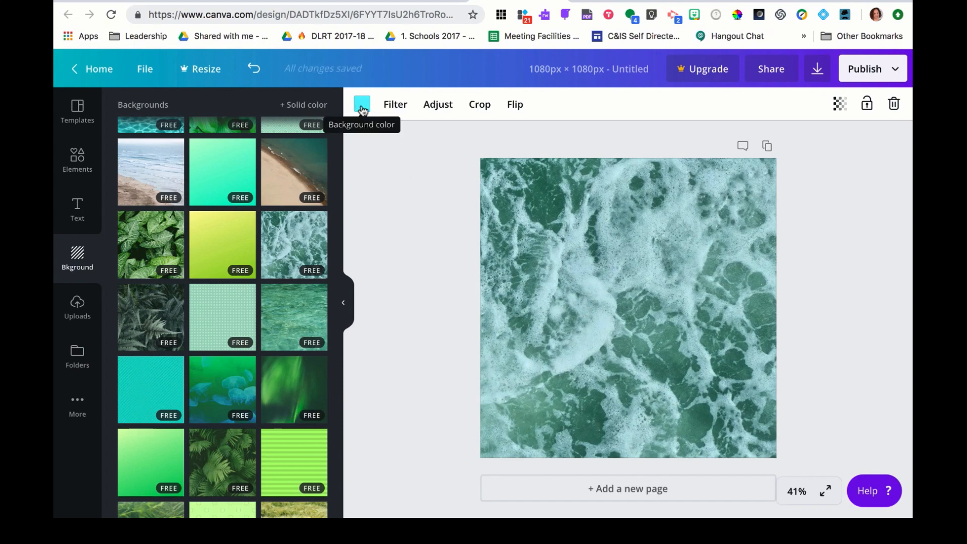
left_click(362, 106)
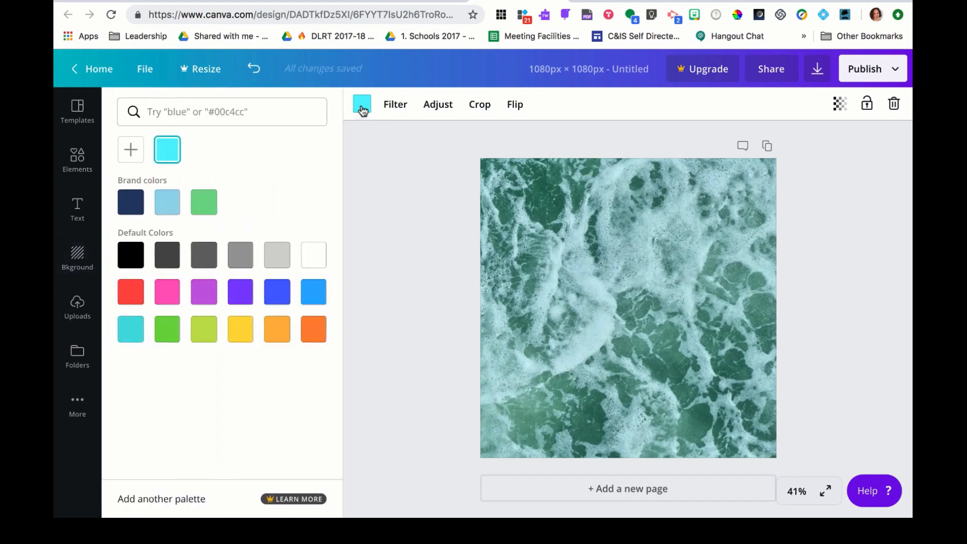
Try the brand colors on the wave background and settle on the light blue one.
left_click(171, 212)
left_click(131, 206)
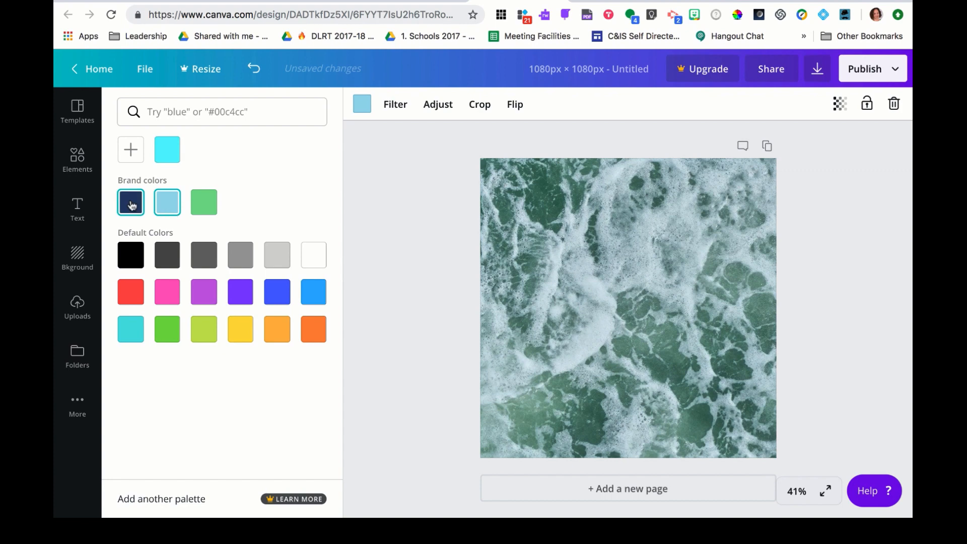
left_click(201, 212)
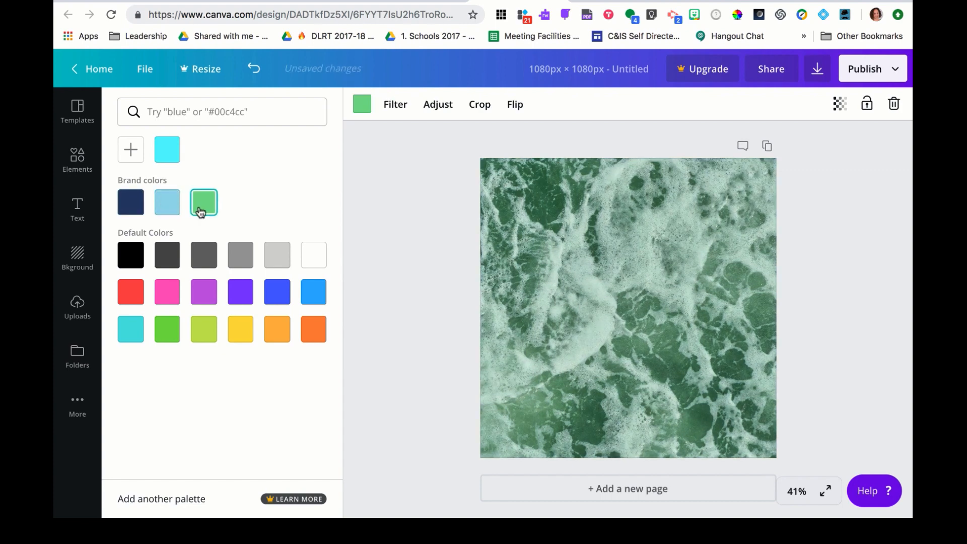
left_click(167, 206)
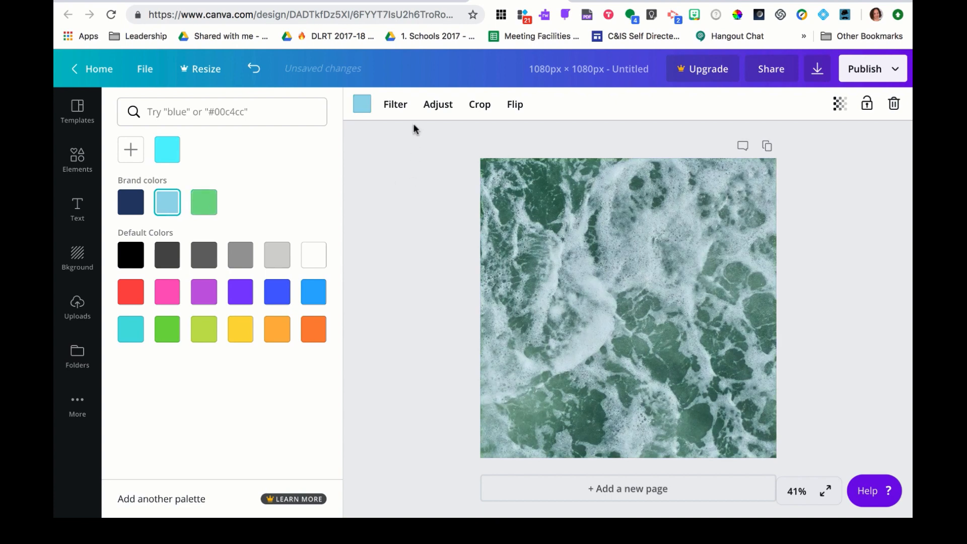
Adjust the background photo to a brightness of -65 and a blur of 63.
left_click(432, 108)
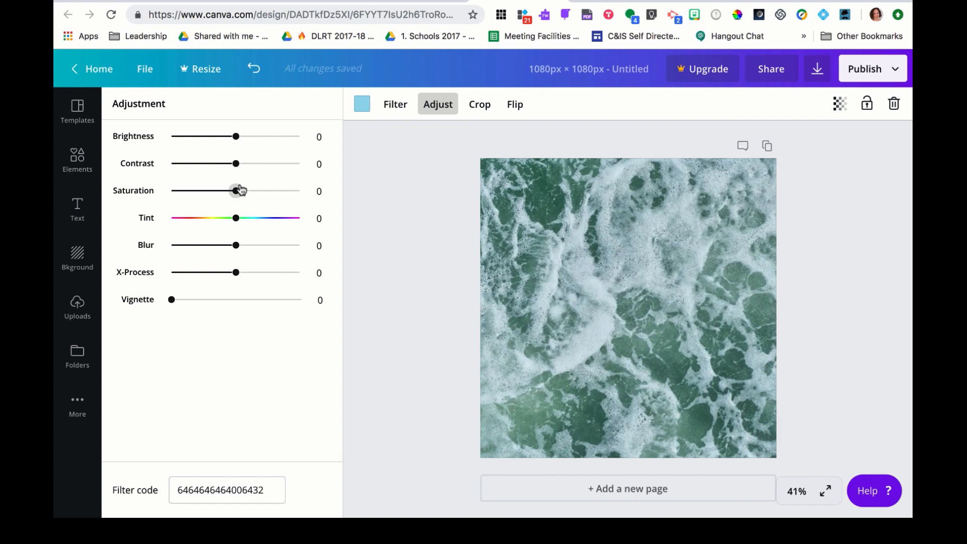
left_click_drag(237, 250, 256, 249)
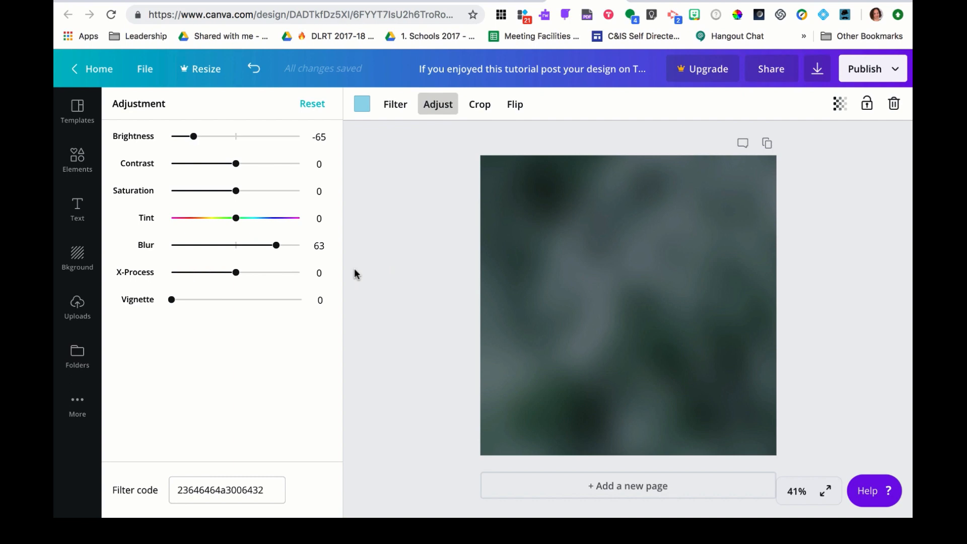
Insert the uploaded "AWW YEAHH" cartoon, shrink it to about half size, and align it to the middle and center of the page.
left_click(78, 307)
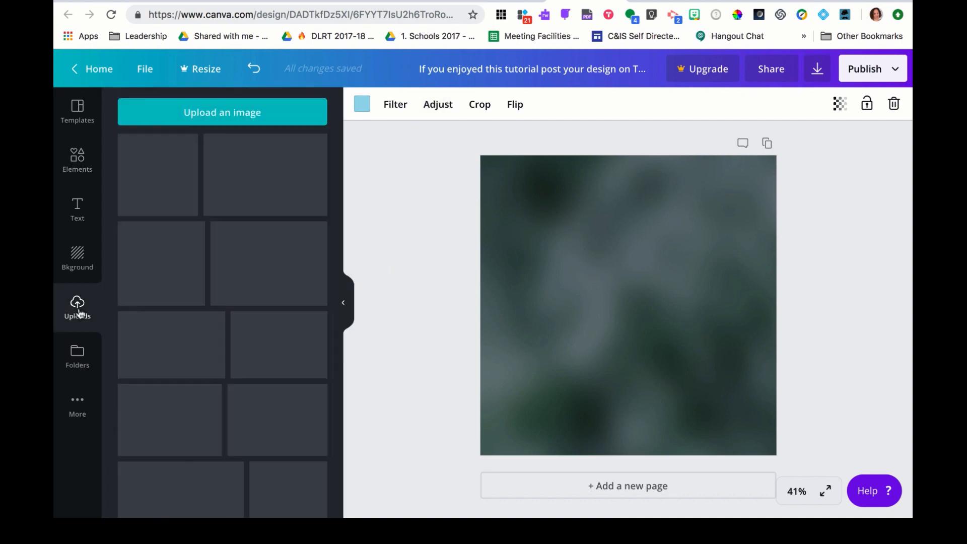
left_click(181, 153)
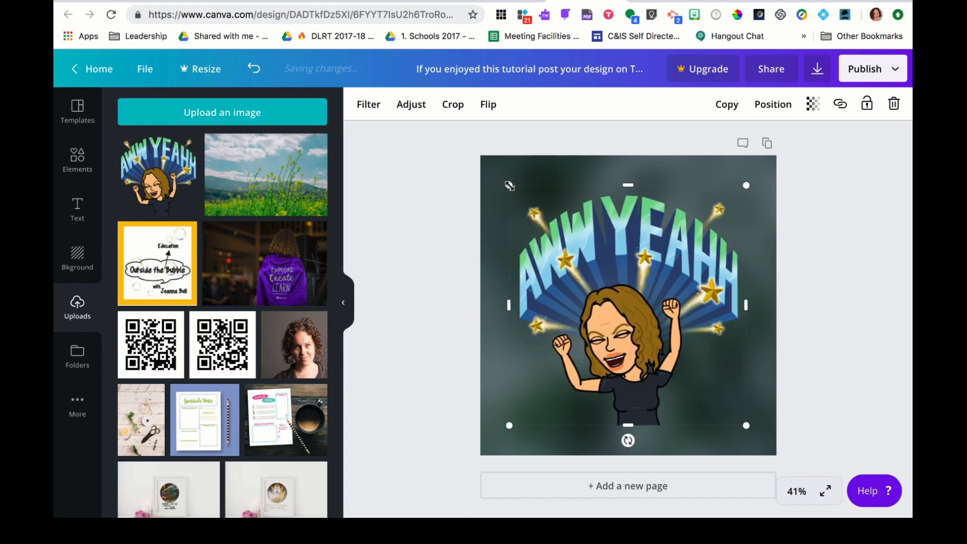
left_click_drag(513, 188, 634, 280)
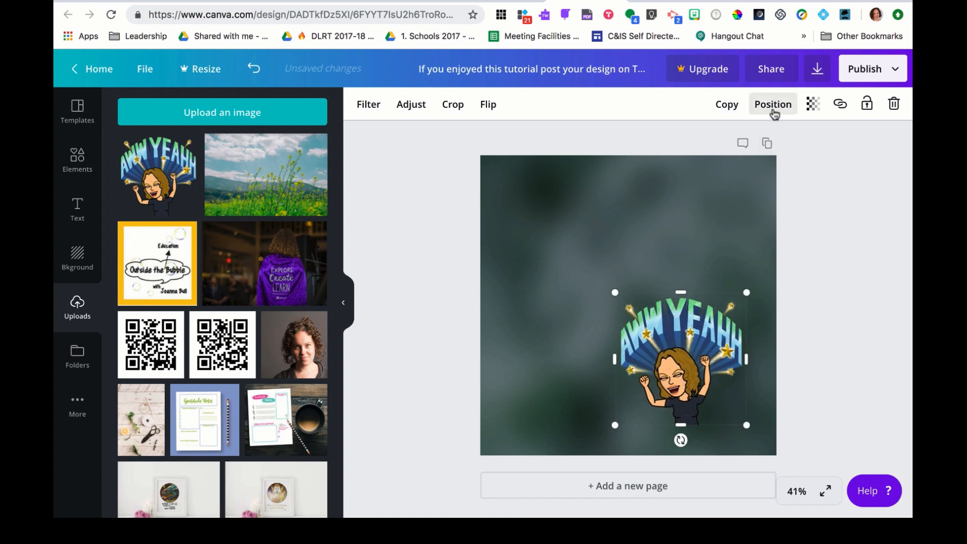
left_click(772, 105)
left_click(736, 245)
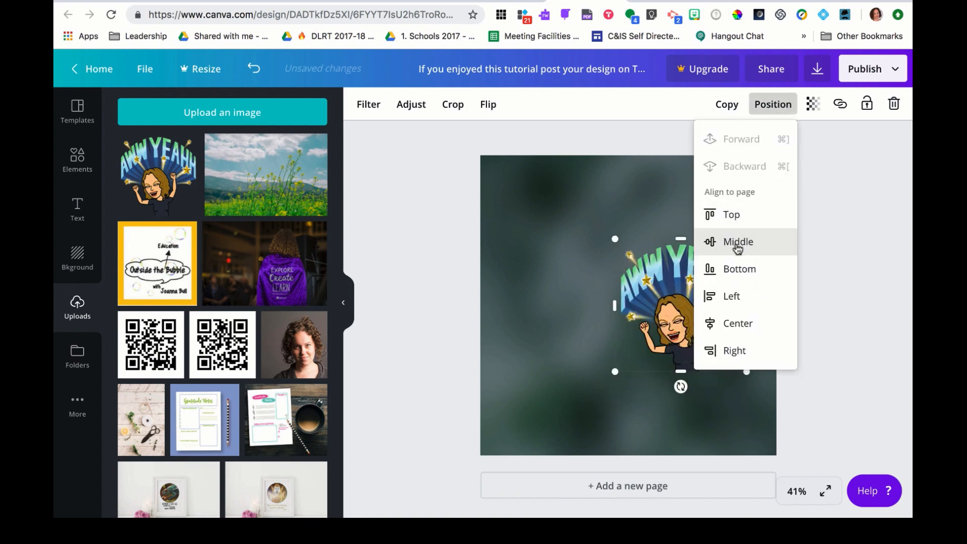
left_click(735, 331)
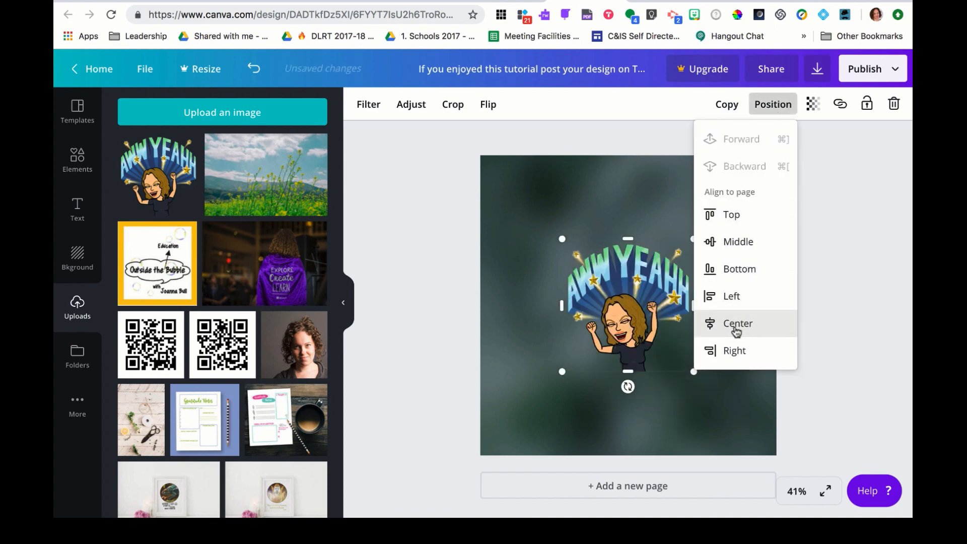
left_click(820, 315)
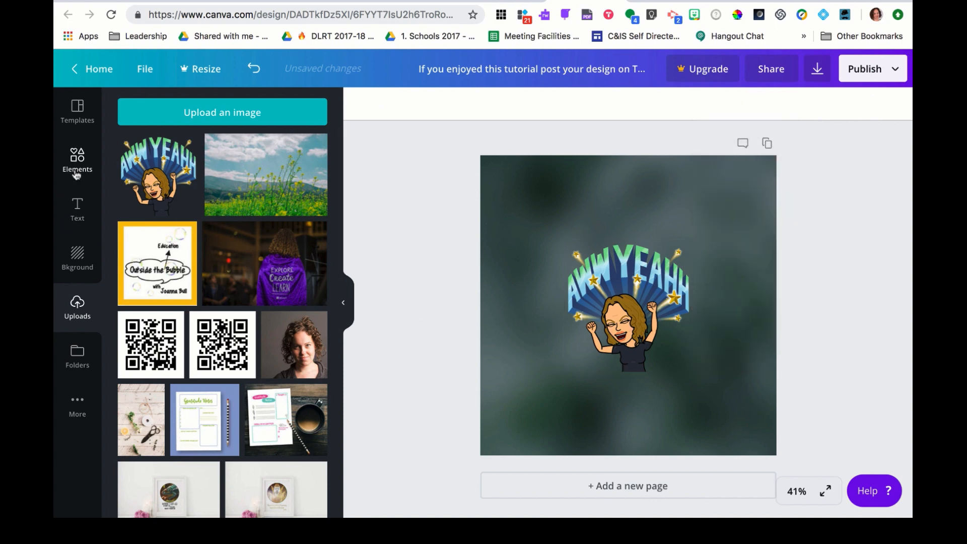
Add a white circle to the page and send it backward behind the cartoon.
left_click(76, 171)
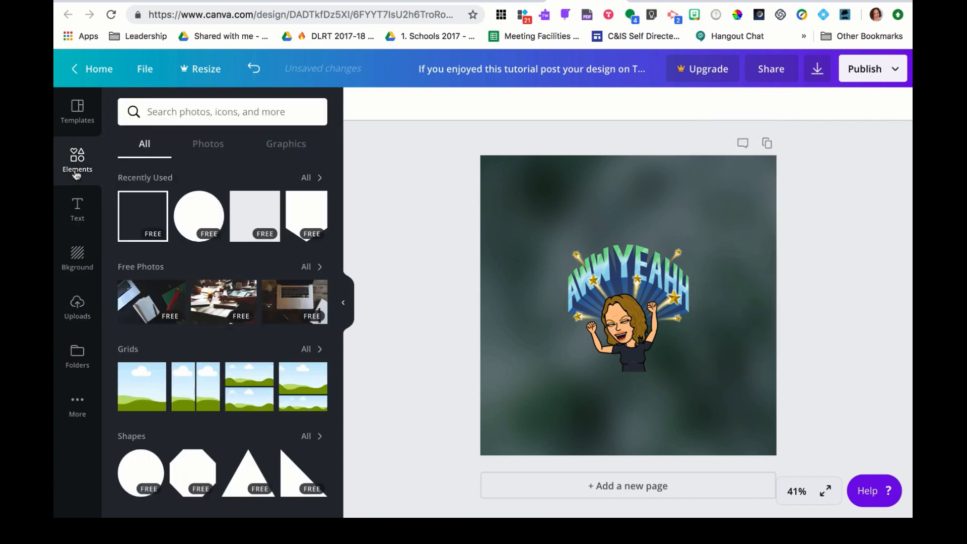
left_click(197, 212)
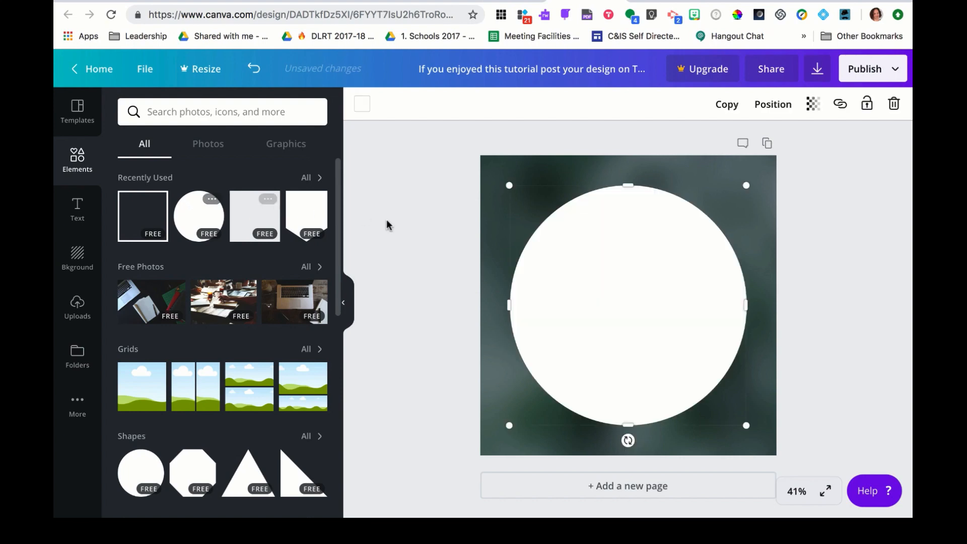
left_click(774, 107)
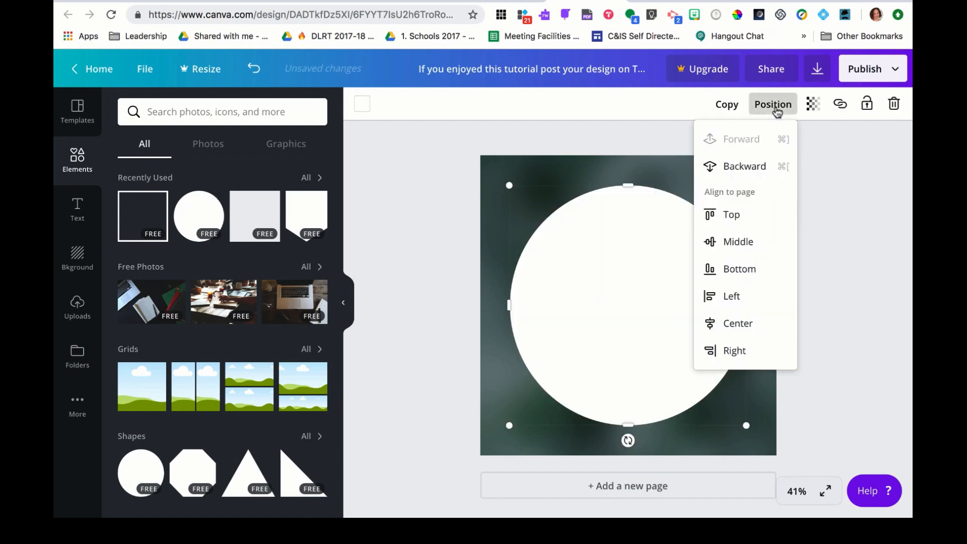
left_click(749, 167)
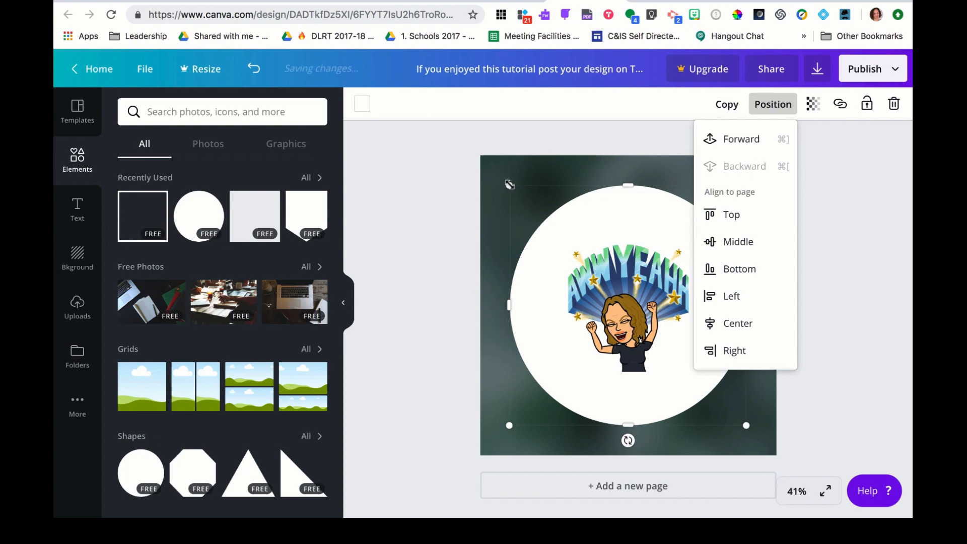
Shrink the white circle to slightly larger than the cartoon and align it to the middle and center of the page.
left_click_drag(506, 185, 575, 227)
left_click(778, 107)
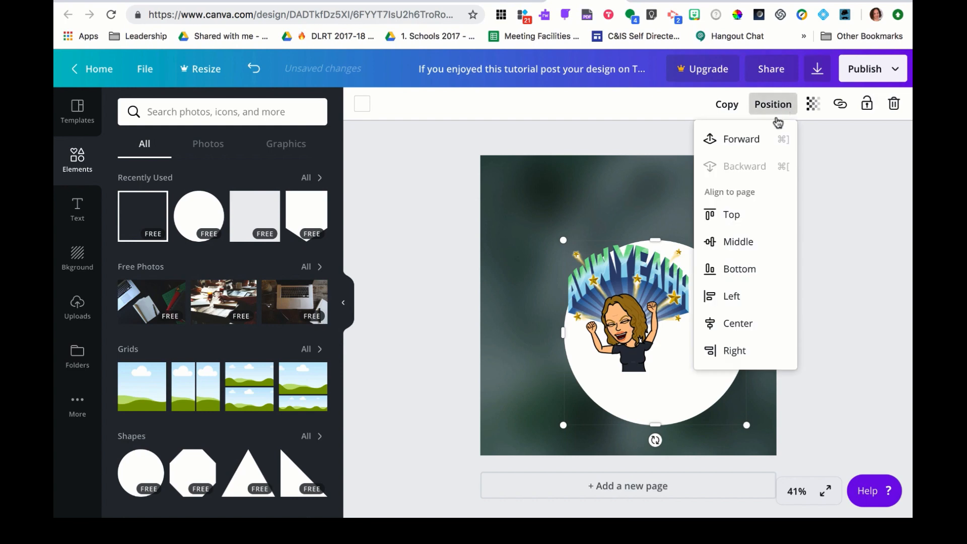
left_click(741, 241)
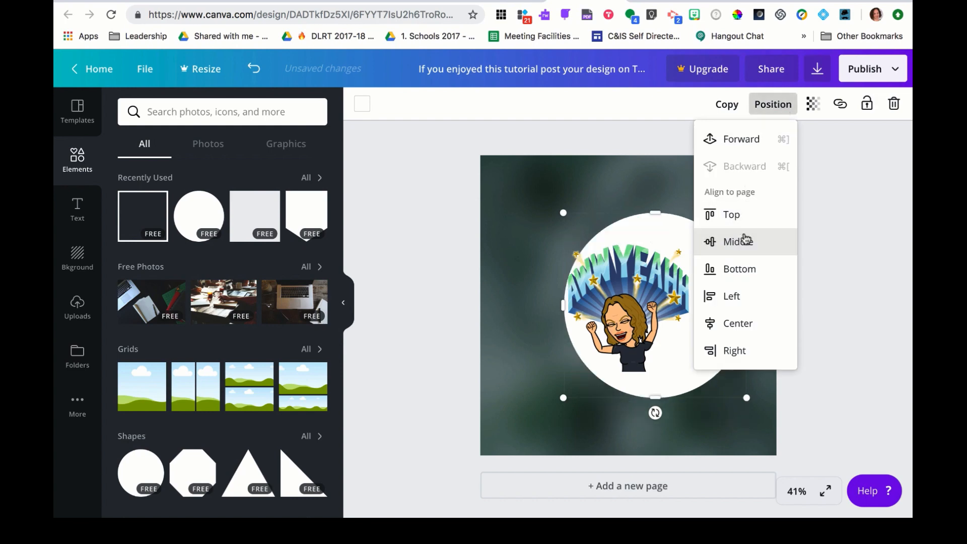
left_click(738, 325)
left_click(844, 307)
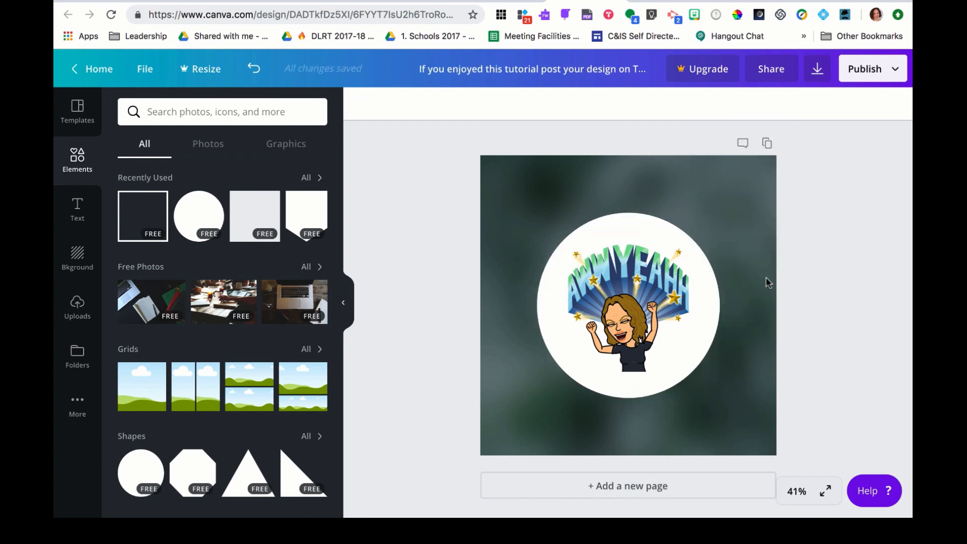
Group the white circle with the cartoon and move the group up near the page's top edge.
left_click_drag(546, 210, 722, 372)
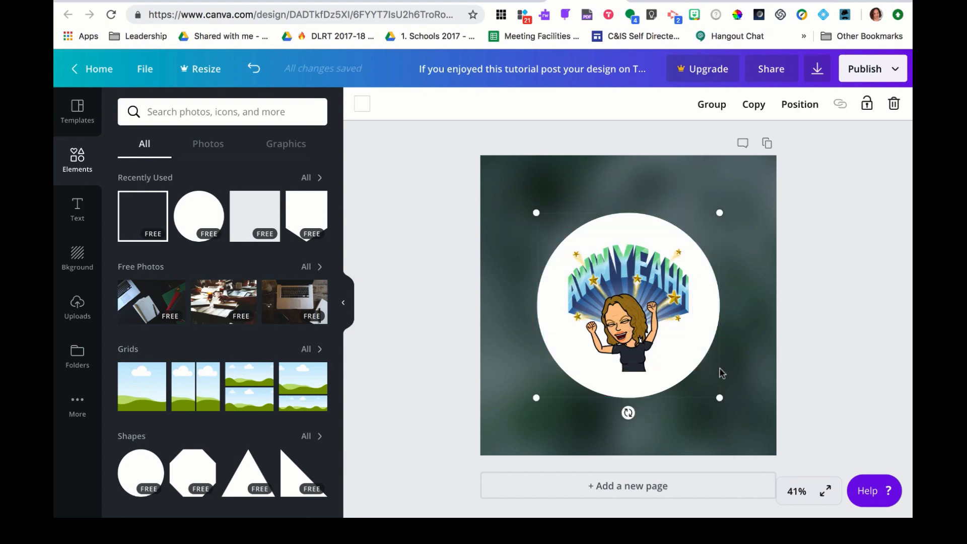
left_click(713, 104)
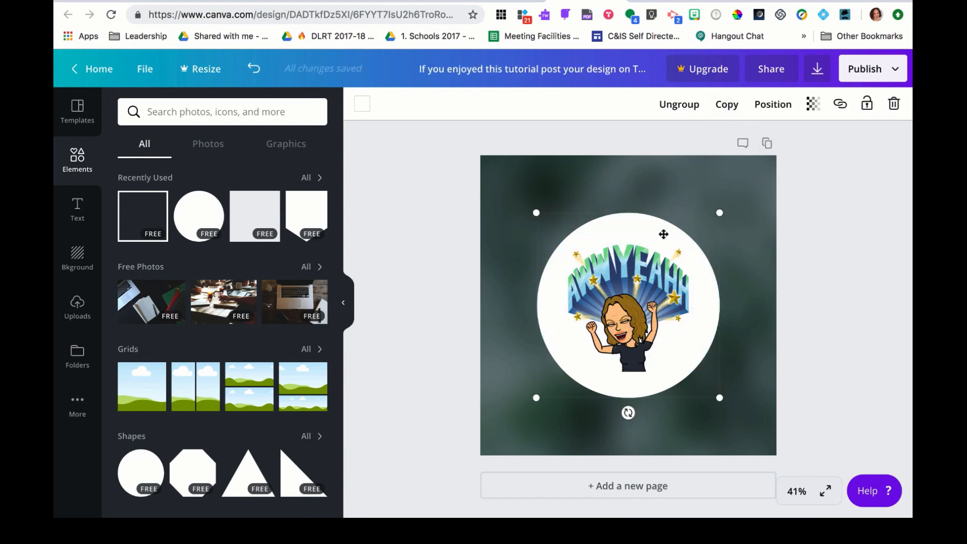
key("Up")
key("Up")
key("Up")
key("Up")
key("Up")
key("Up")
key("Up")
key("Up")
key("Up")
key("Up")
key("Up")
key("Up")
key("Up")
key("Up")
key("Up")
key("Up")
key("Up")
key("Up")
key("Up")
key("Up")
key("Up")
key("Up")
key("Up")
key("Up")
key("Up")
key("Up")
key("Up")
key("Up")
key("Up")
key("Up")
key("Up")
key("Up")
key("Up")
key("Up")
key("Up")
key("Up")
key("Up")
key("Up")
key("Up")
key("Up")
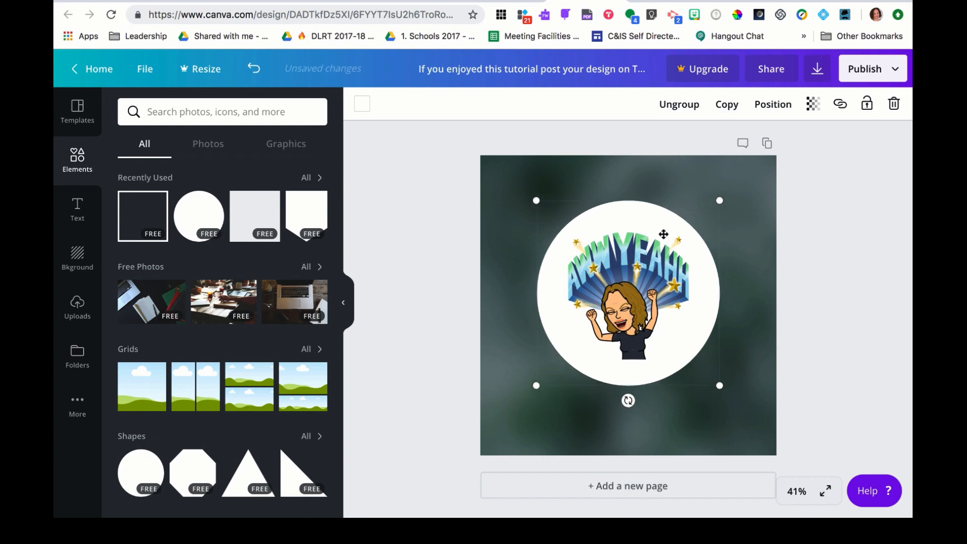
key("Up")
key("Up")
key("Up")
key("Up")
key("Up")
key("Up")
key("Up")
key("Up")
key("Up")
key("Up")
key("Up")
key("Up")
key("Up")
key("Up")
key("Up")
key("Up")
key("Up")
key("Up")
key("Up")
key("Up")
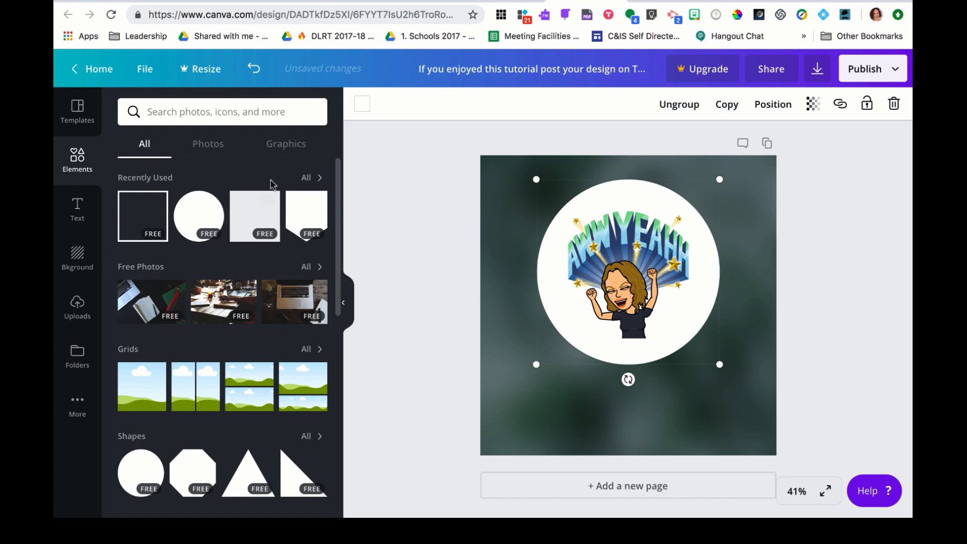
Add the square outline frame from the recently used graphics and color it with the light blue brand color.
left_click(286, 144)
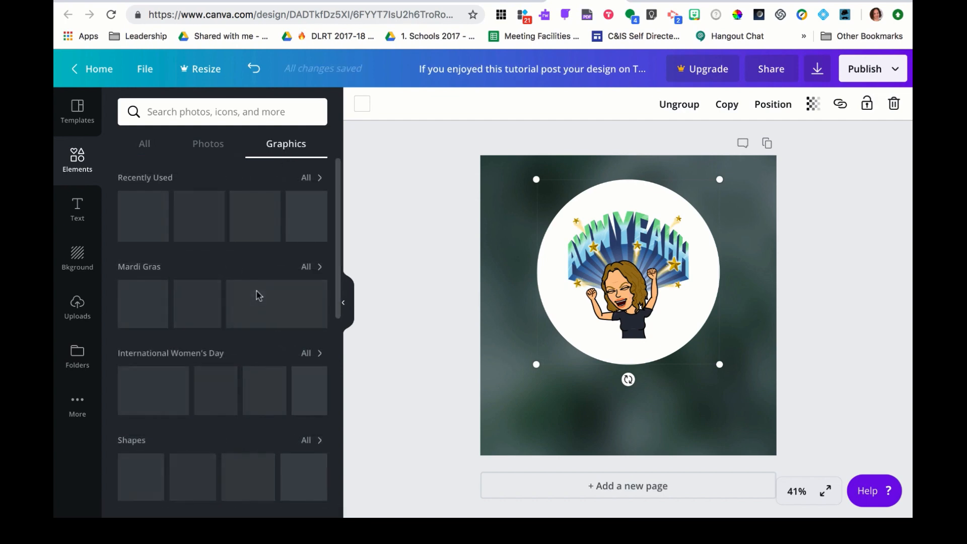
left_click(206, 225)
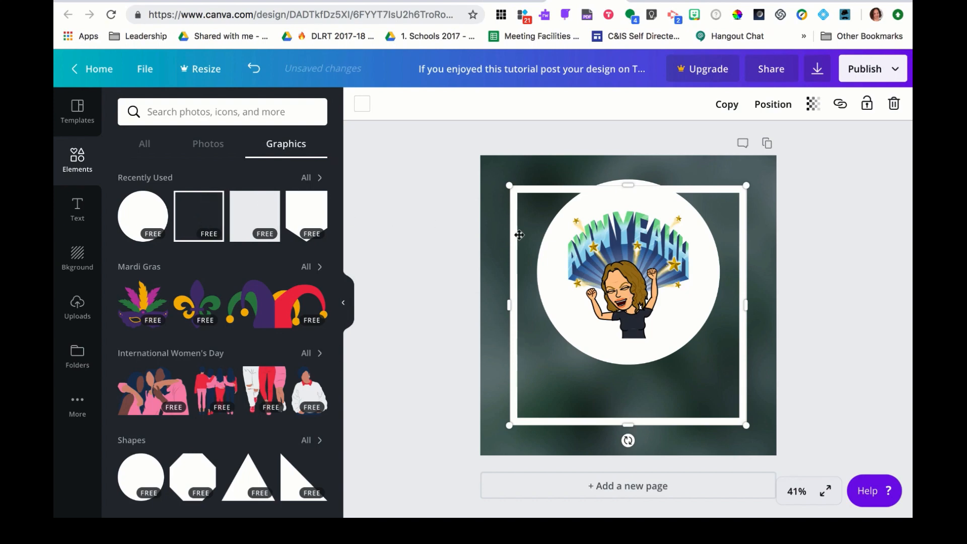
left_click(364, 111)
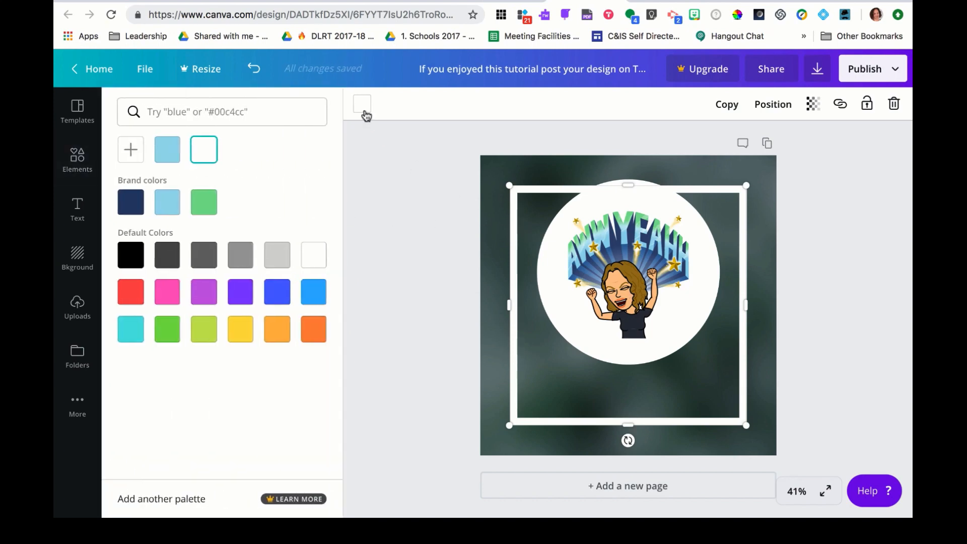
left_click(167, 204)
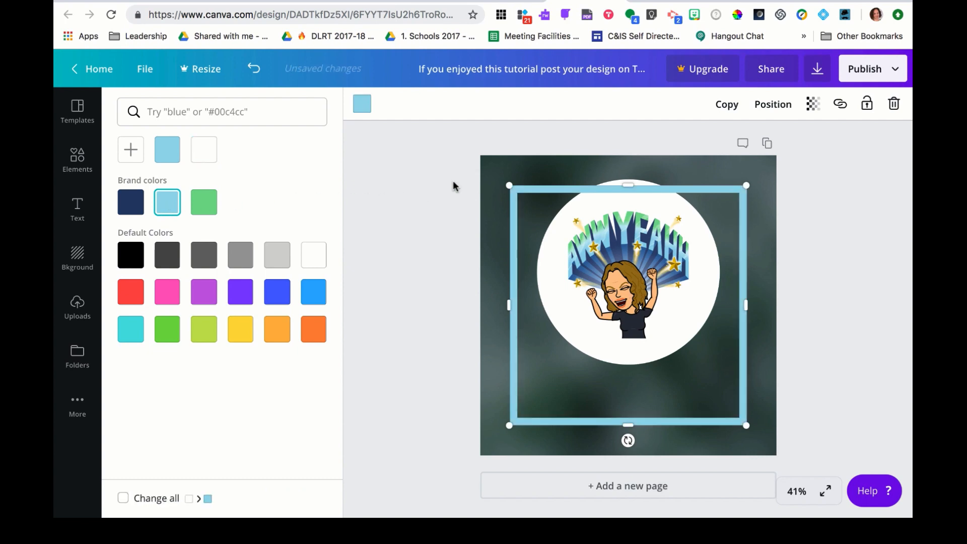
Enlarge the light blue frame to the edges of the page and align it to the page's center.
left_click_drag(506, 184, 471, 158)
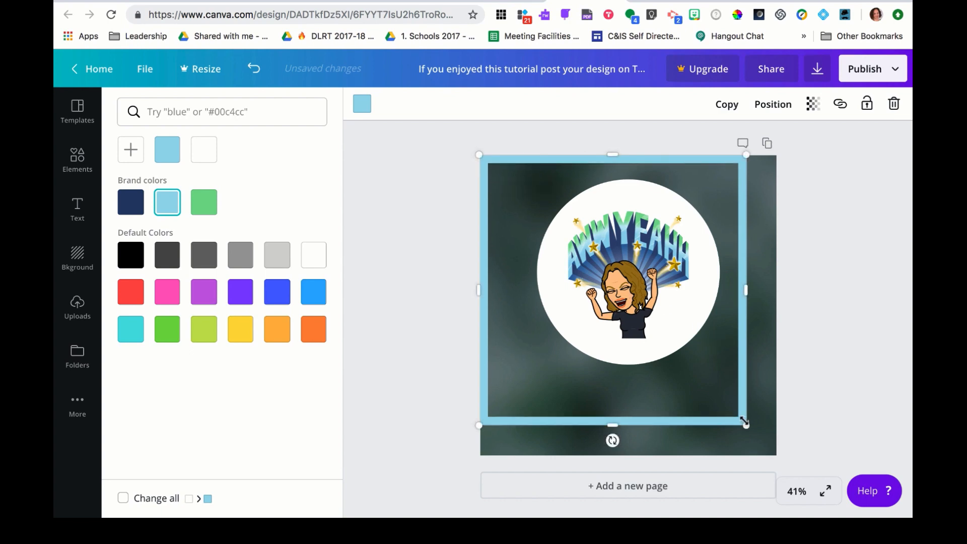
left_click_drag(744, 421, 780, 451)
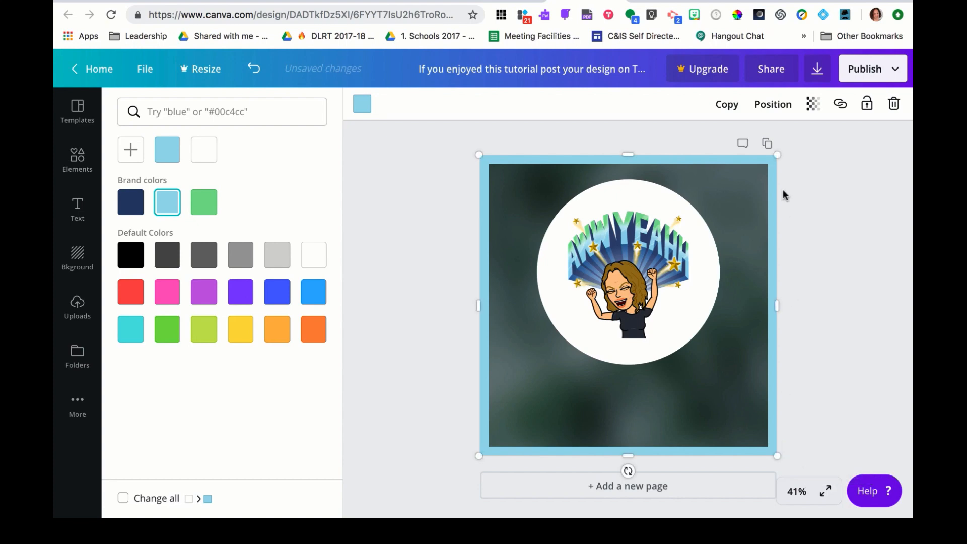
left_click(766, 105)
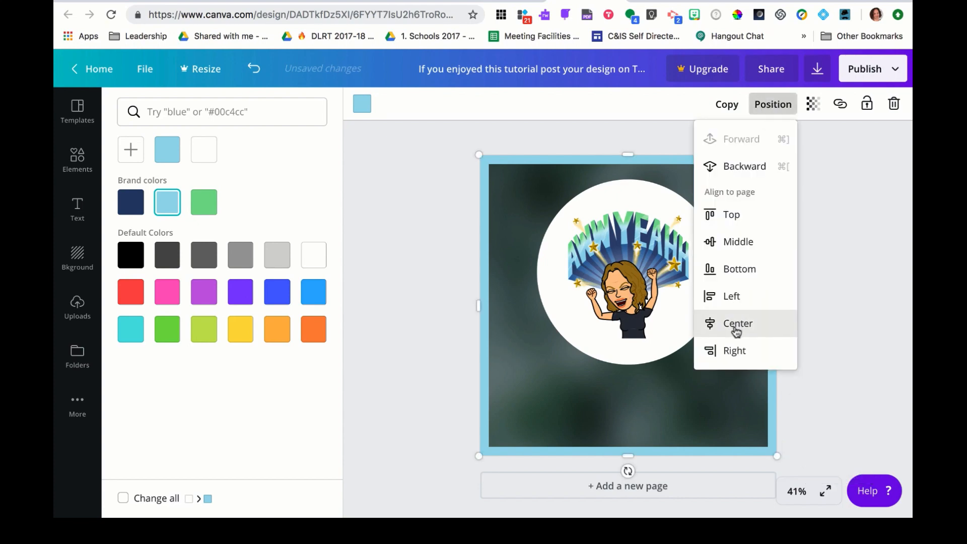
left_click(842, 306)
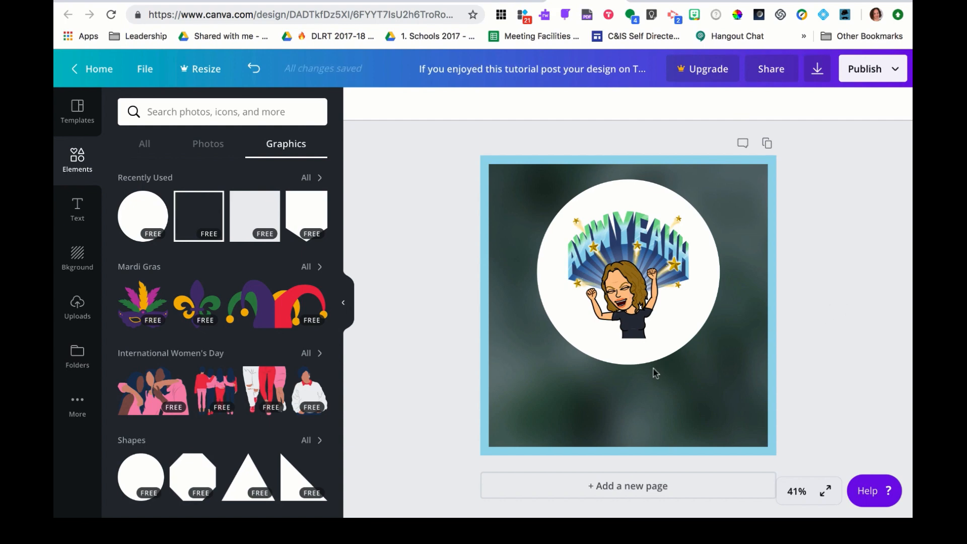
Add a solid white square, flatten it into a banner below the circle, and move it down to the page's bottom edge.
left_click(257, 221)
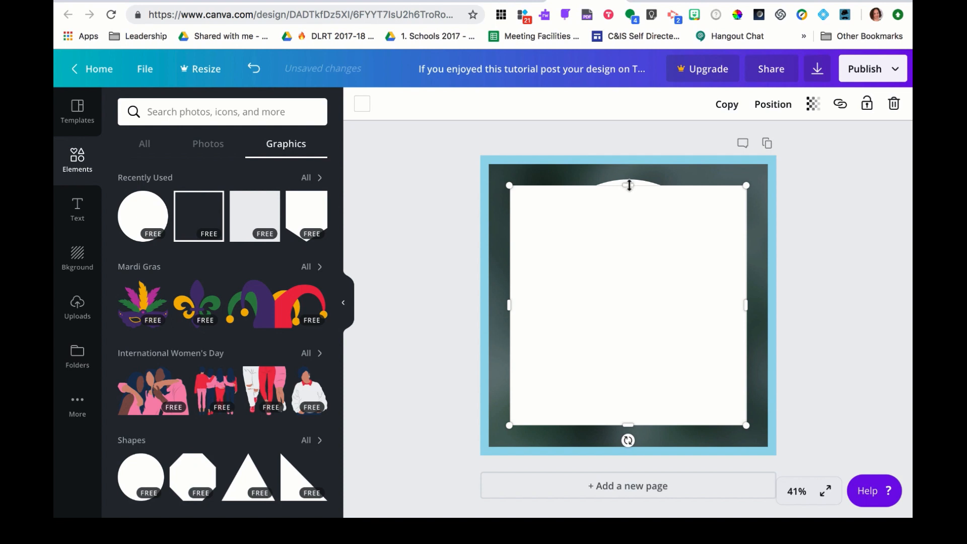
left_click_drag(629, 186, 663, 373)
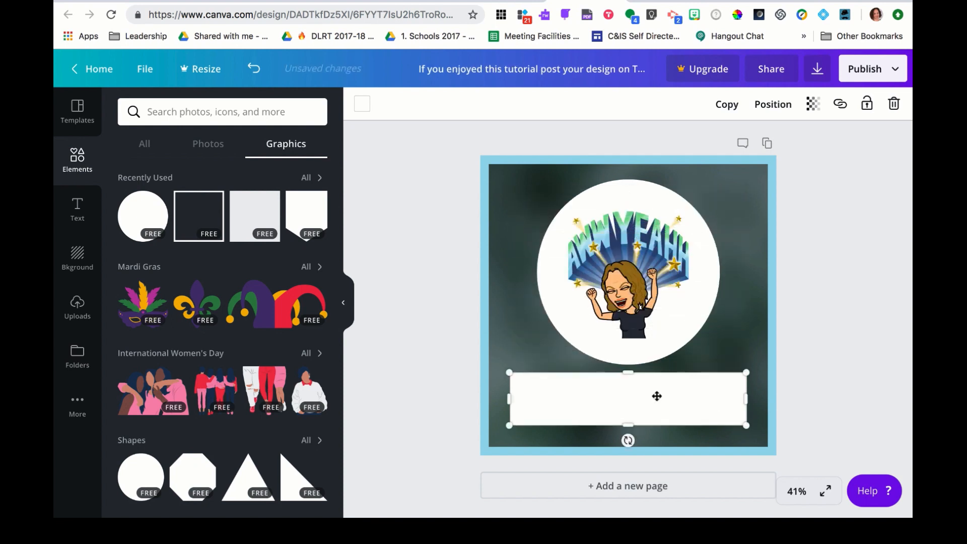
key("Down")
key("Down")
key("Down")
key("Down")
key("Down")
key("Down")
key("Down")
key("Down")
key("Down")
key("Down")
key("Down")
key("Down")
key("Down")
key("Down")
key("Down")
key("Down")
key("Down")
key("Down")
key("Down")
key("Down")
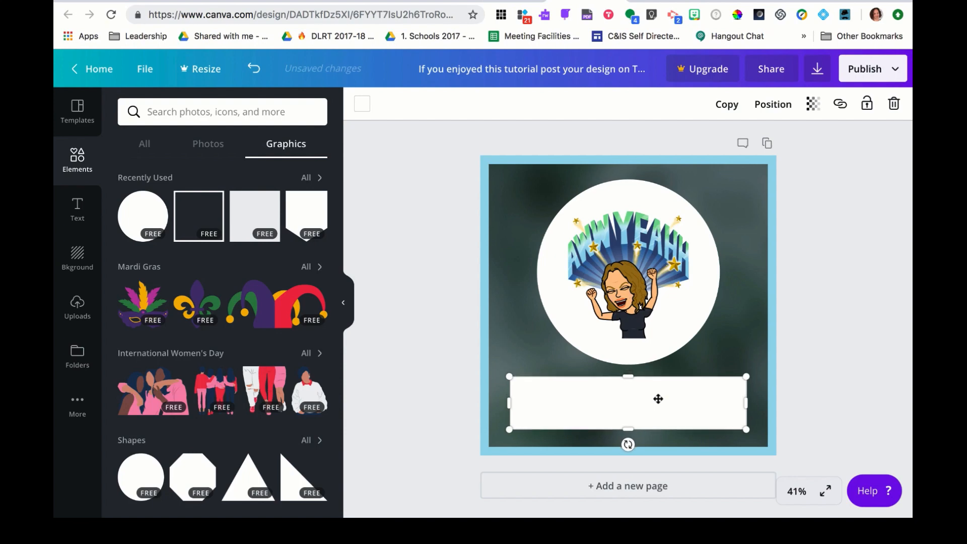
key("Down")
key("Down")
key("Down")
key("Down")
key("Down")
key("Down")
key("Down")
key("Down")
key("Down")
key("Down")
key("Down")
key("Down")
key("Down")
key("Down")
key("Down")
key("Down")
key("Down")
key("Down")
key("Down")
key("Down")
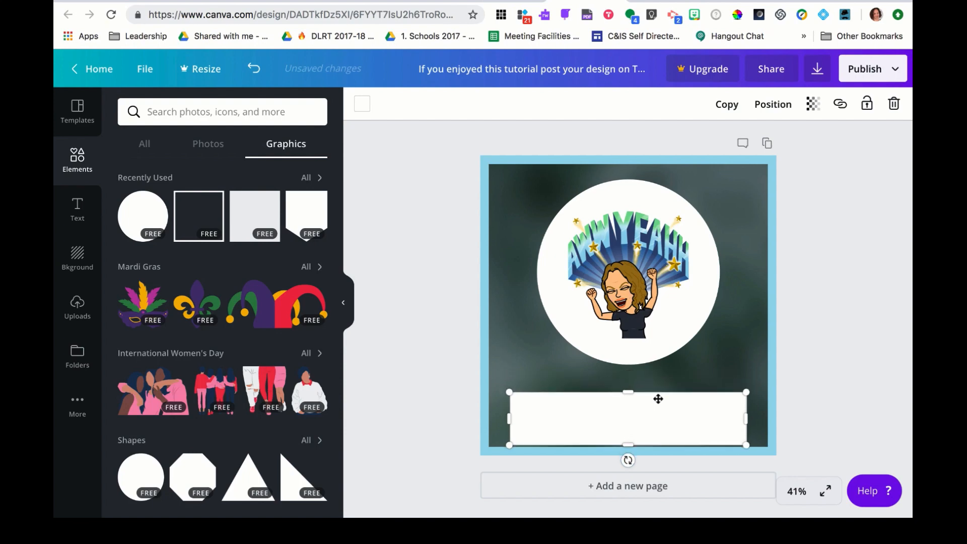
key("Down")
key("Down")
key("Down")
key("Down")
key("Down")
key("Down")
key("Down")
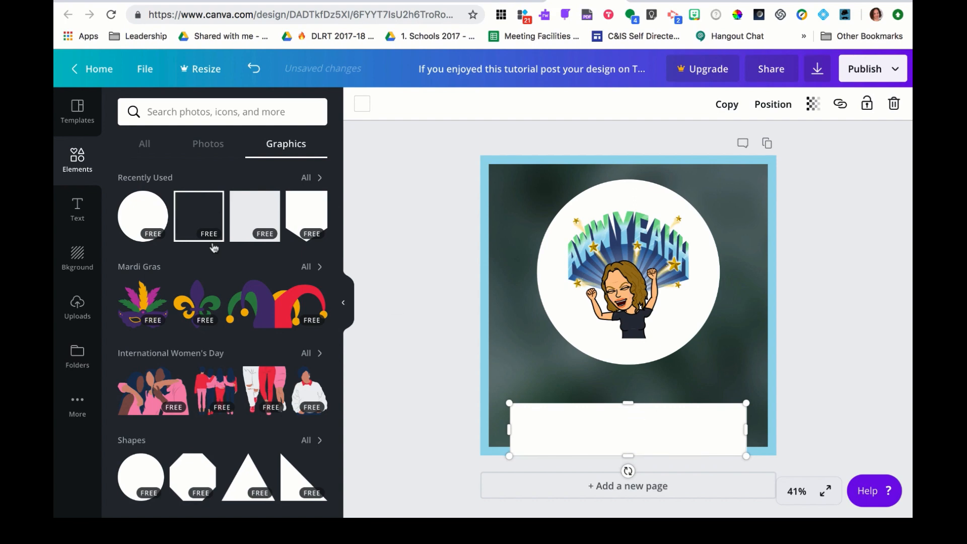
Show the text options for adding a heading to the page.
left_click(77, 204)
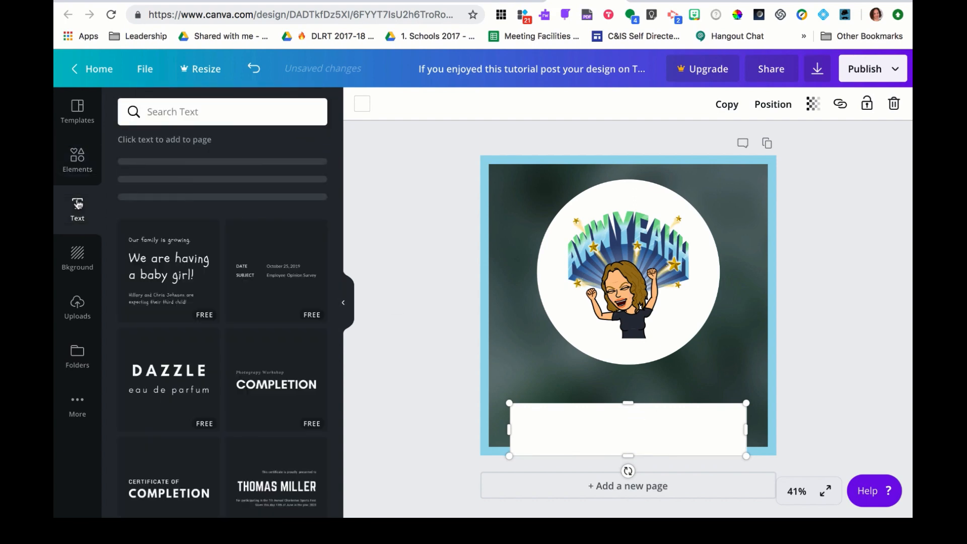
left_click(162, 163)
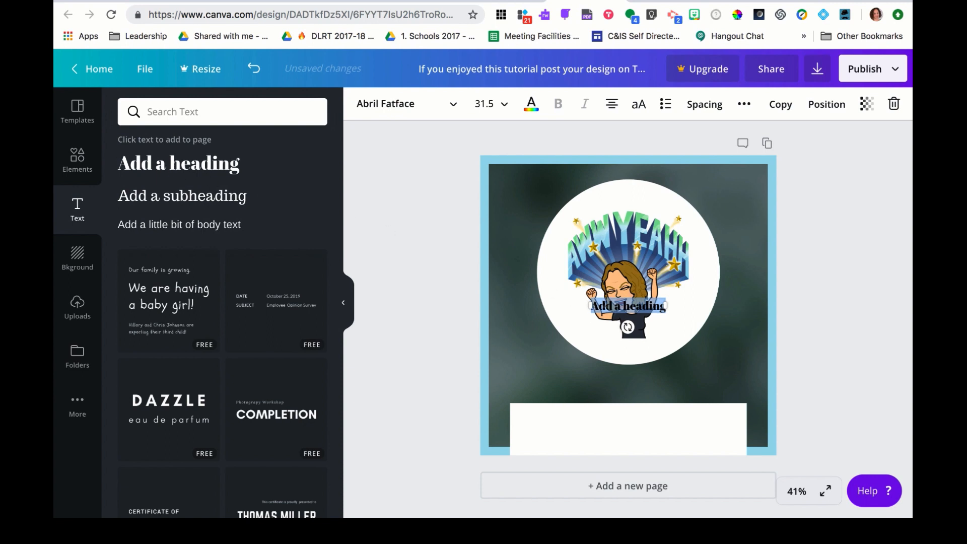
left_click(664, 306)
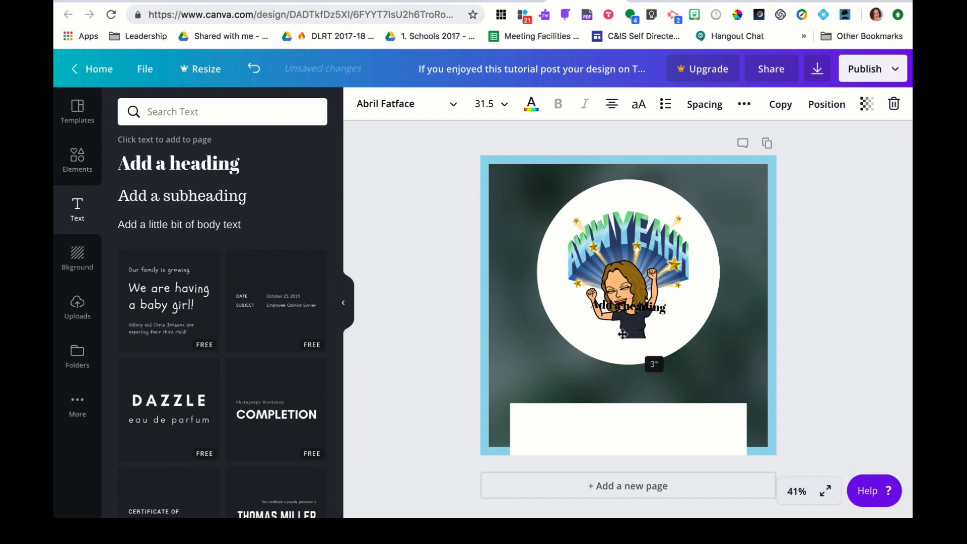
key("super+z")
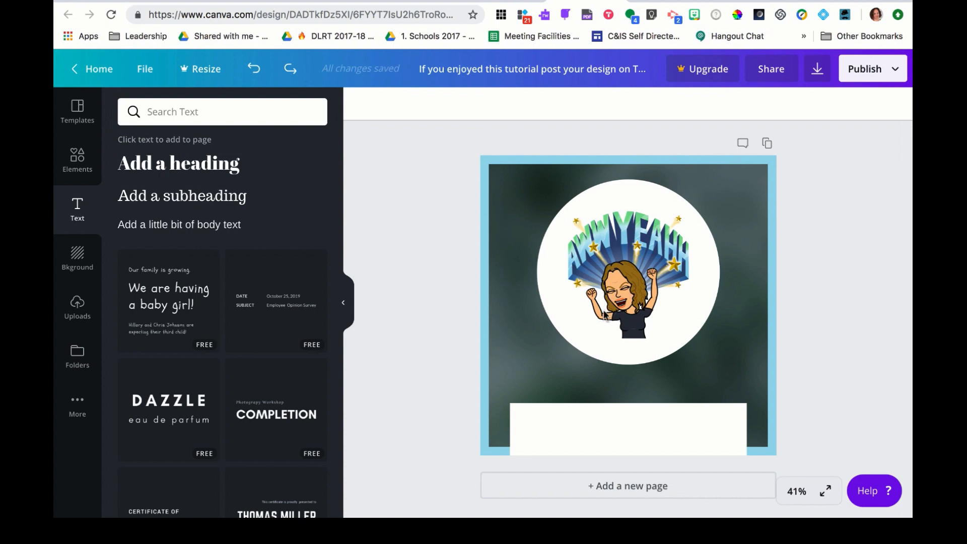
Add a heading text box and move it straight down from the cartoon onto the white banner.
left_click(211, 166)
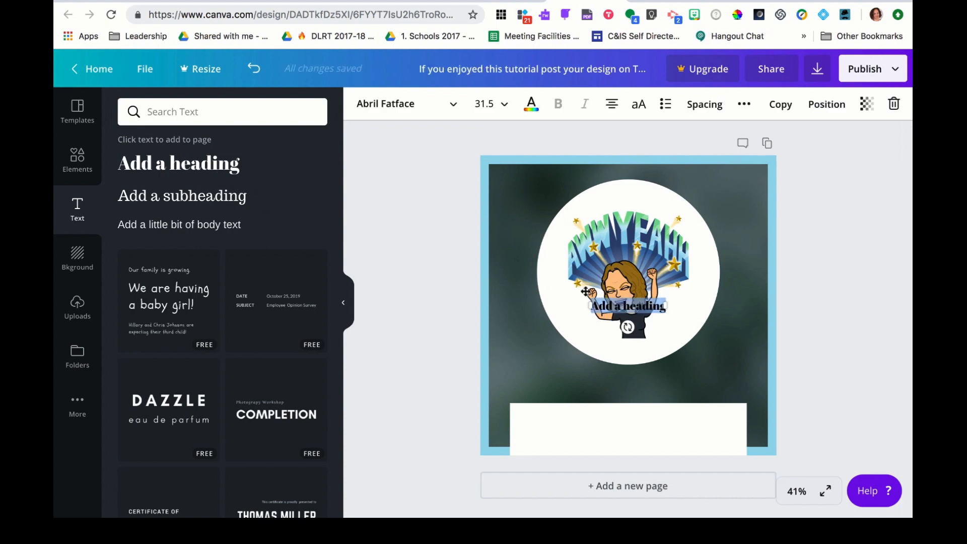
key("Down")
key("Down")
key("Down")
key("Down")
key("Down")
key("Down")
key("Down")
key("Down")
key("Down")
key("Down")
key("Down")
key("Down")
key("Down")
key("Down")
key("Down")
key("Down")
key("Down")
key("Down")
key("Down")
key("Down")
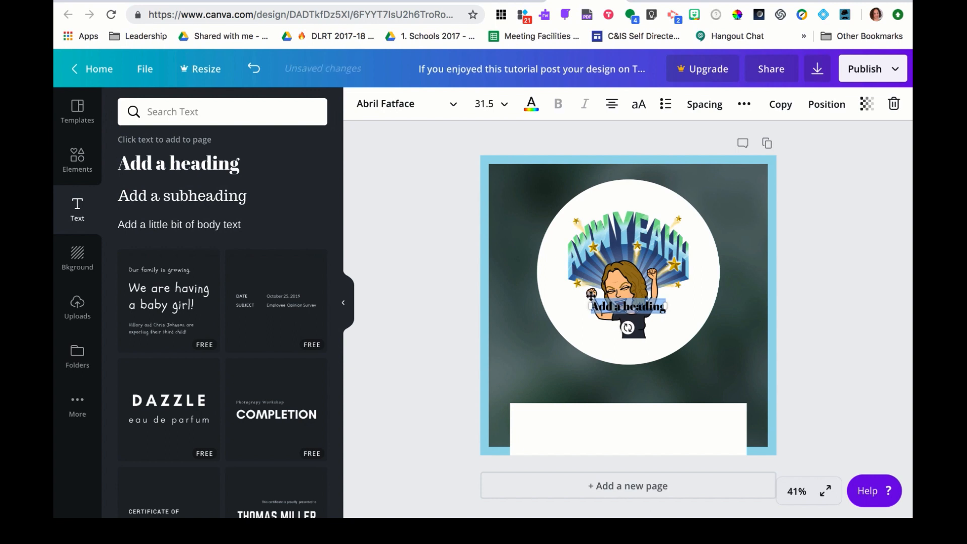
key("Down")
key("Down")
key("Down")
key("Down")
key("Down")
key("Down")
key("Down")
key("Down")
key("Down")
key("Down")
key("Down")
key("Down")
key("Down")
key("Down")
key("Down")
key("Down")
key("Down")
key("Down")
key("Down")
key("Down")
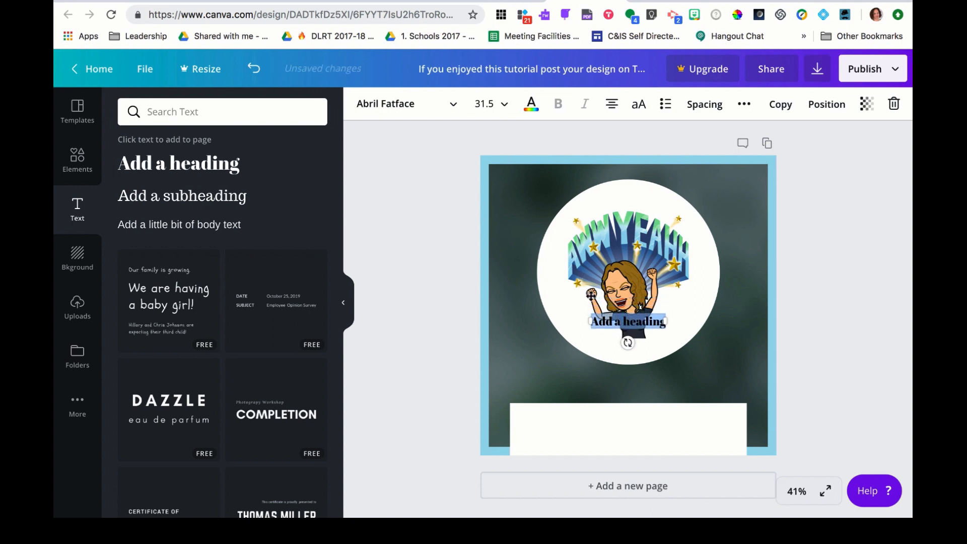
key("Down")
key("Down")
key("Down")
key("Down")
key("Down")
key("Down")
key("Down")
key("Down")
key("Down")
key("Down")
key("Down")
key("Down")
key("Down")
key("Down")
key("Down")
key("Down")
key("Down")
key("Down")
key("Down")
key("Down")
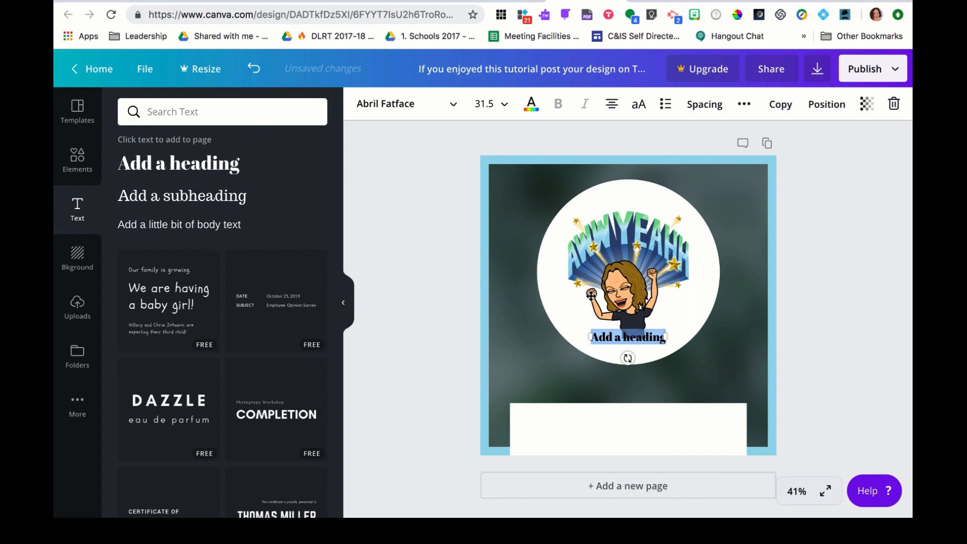
key("Down")
key("Down")
key("Down")
key("Down")
key("Down")
key("Down")
key("Down")
key("Down")
key("Down")
key("Down")
key("Down")
key("Down")
key("Down")
key("Down")
key("Down")
key("Down")
key("Down")
key("Down")
key("Down")
key("Down")
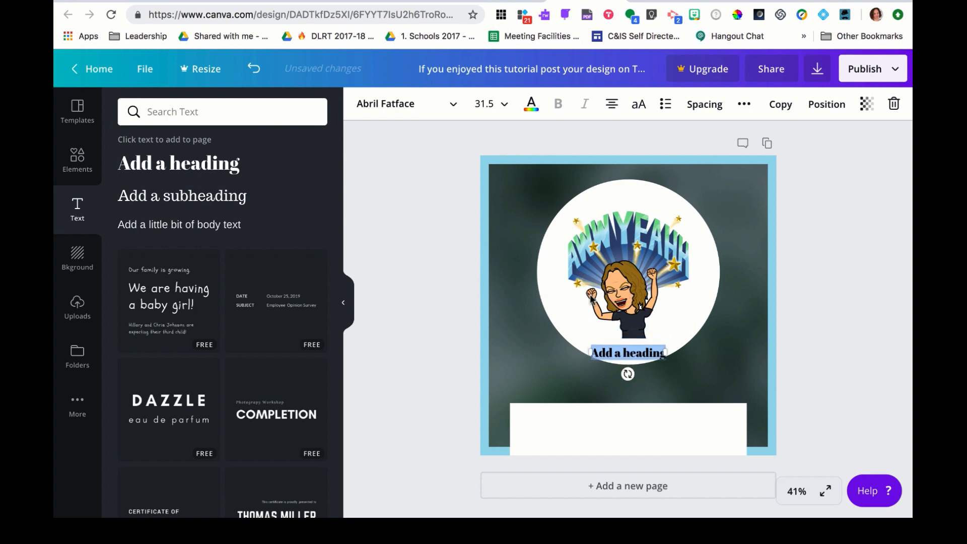
key("Down")
key("Down")
key("Down")
key("Down")
key("Down")
key("Down")
key("Down")
key("Down")
key("Down")
key("Down")
key("Down")
key("Down")
key("Down")
key("Down")
key("Down")
key("Down")
key("Down")
key("Down")
key("Down")
key("Down")
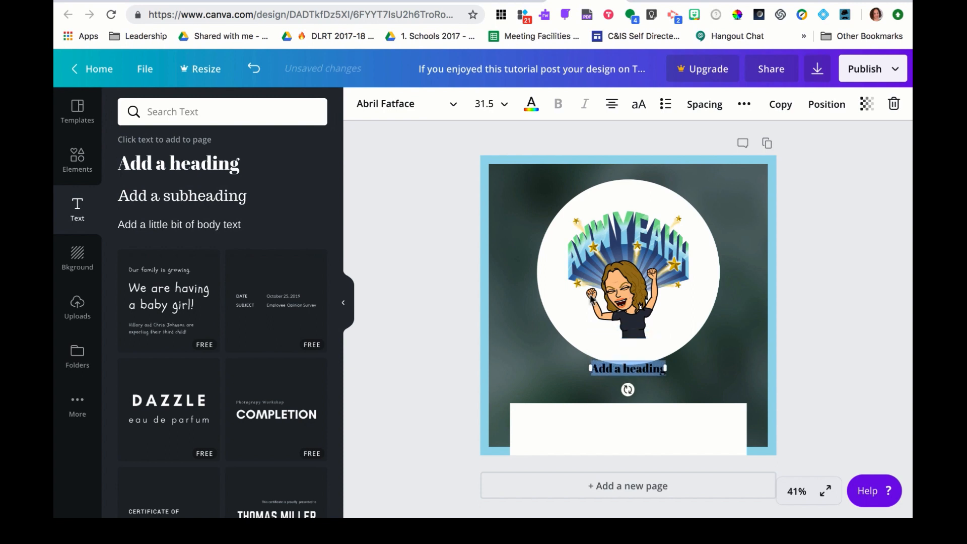
key("Down")
key("Down")
key("Down")
key("Down")
key("Down")
key("Down")
key("Down")
key("Down")
key("Down")
key("Down")
key("Down")
key("Down")
key("Down")
key("Down")
key("Down")
key("Down")
key("Down")
key("Down")
key("Down")
key("Down")
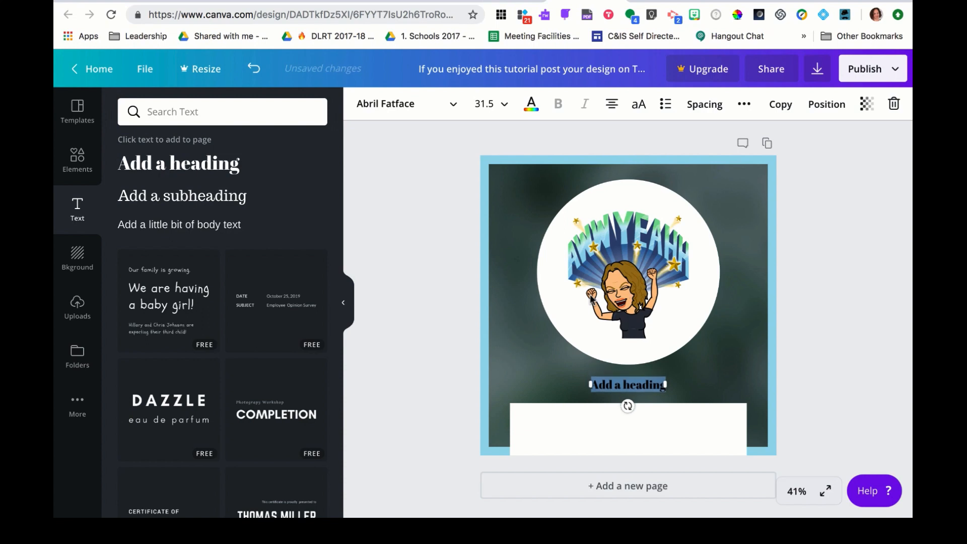
key("Down")
key("Down")
key("Down")
key("Down")
key("Down")
key("Down")
key("Down")
key("Down")
key("Down")
key("Down")
key("Down")
key("Down")
key("Down")
key("Down")
key("Down")
key("Down")
key("Down")
key("Down")
key("Down")
key("Down")
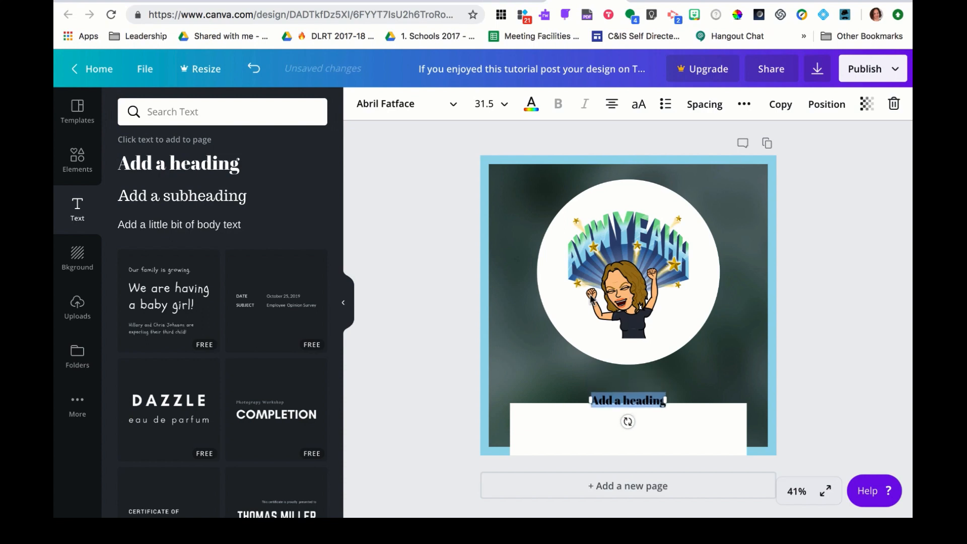
Lower the heading text box from the white banner's top edge until it sits inside the banner.
key("Down")
key("Down")
key("Down")
key("Down")
key("Down")
key("Down")
key("Down")
key("Down")
key("Down")
key("Down")
key("Down")
key("Down")
key("Down")
key("Down")
key("Down")
key("Down")
key("Down")
key("Down")
key("Down")
key("Down")
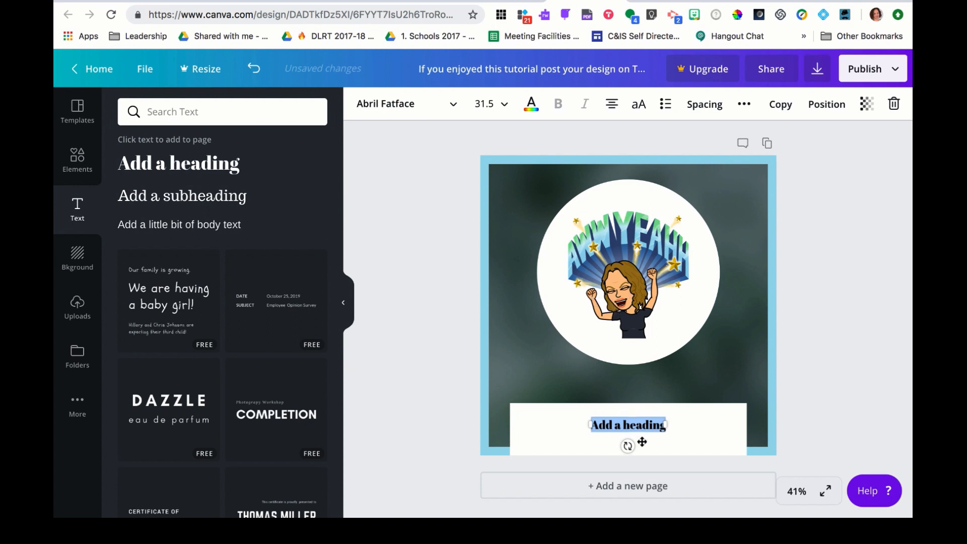
left_click(660, 425)
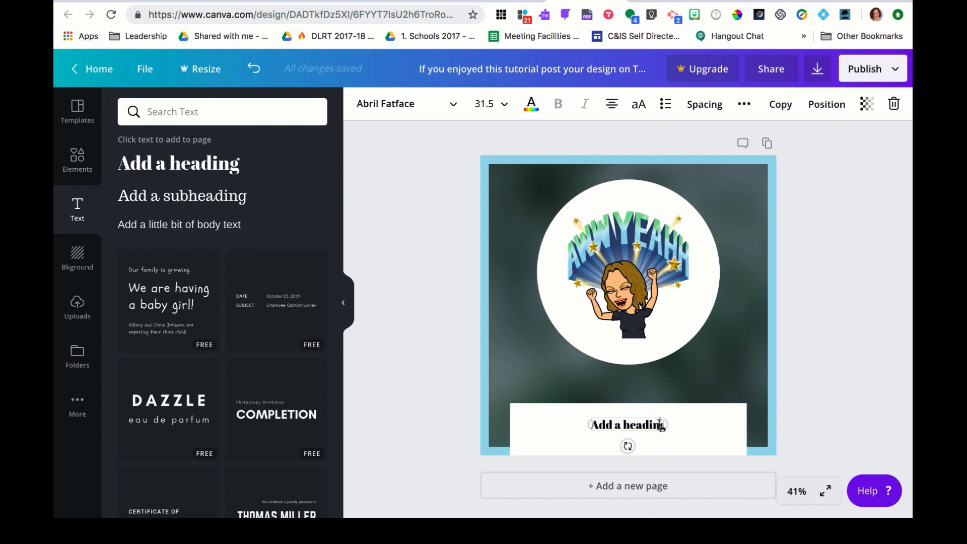
key("BackSpace")
key("BackSpace")
key("BackSpace")
key("BackSpace")
key("BackSpace")
key("BackSpace")
key("BackSpace")
key("BackSpace")
key("BackSpace")
key("BackSpace")
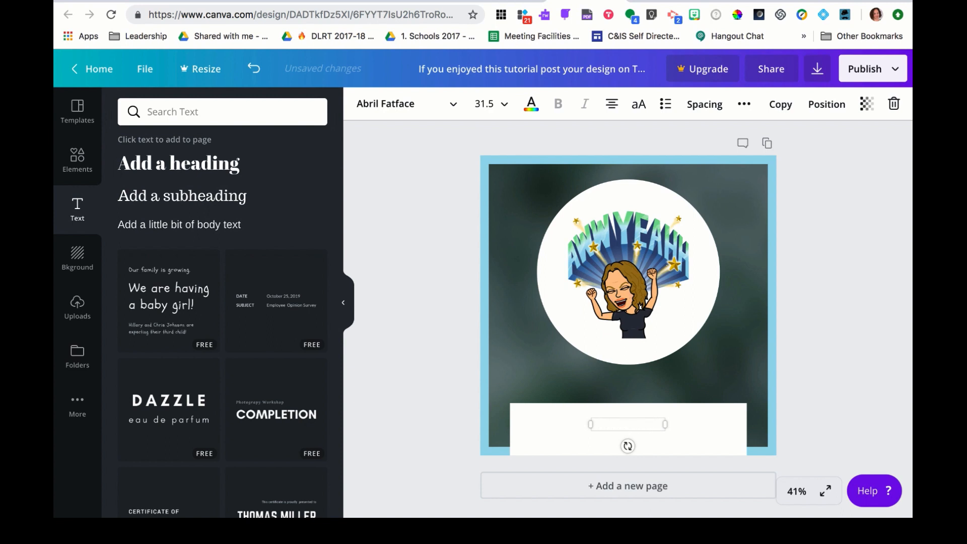
type("@ideaSmashing")
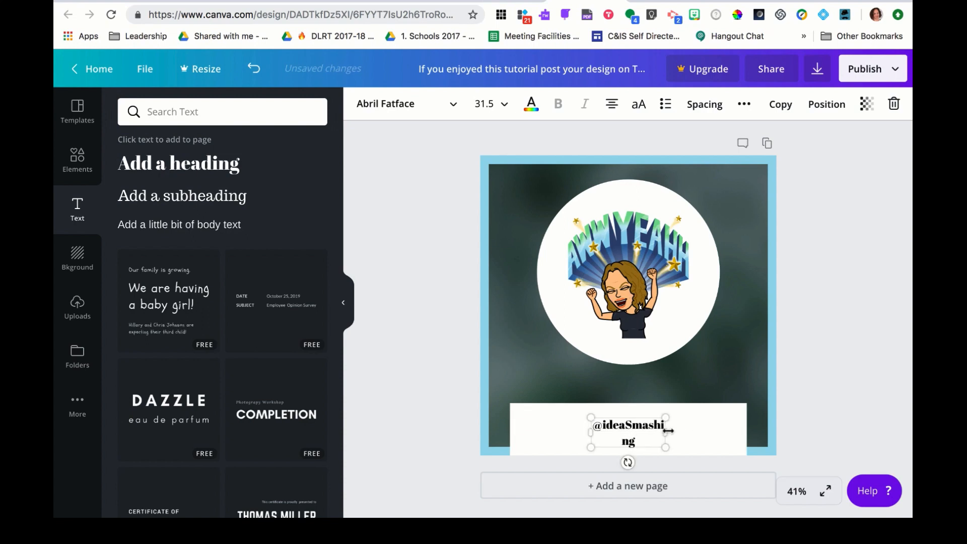
left_click_drag(668, 431, 599, 424)
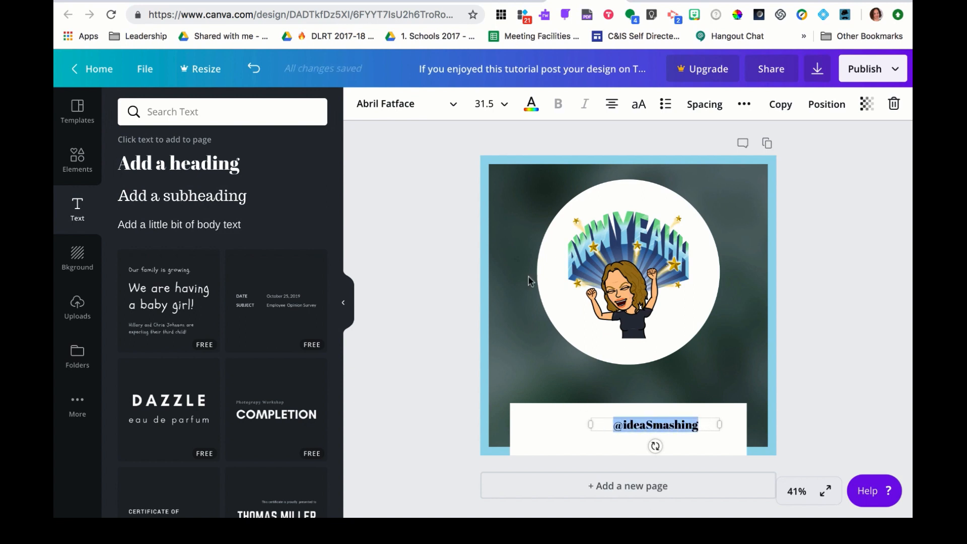
Set the banner text size to 72 and widen its text box to keep the text on one line.
left_click(484, 104)
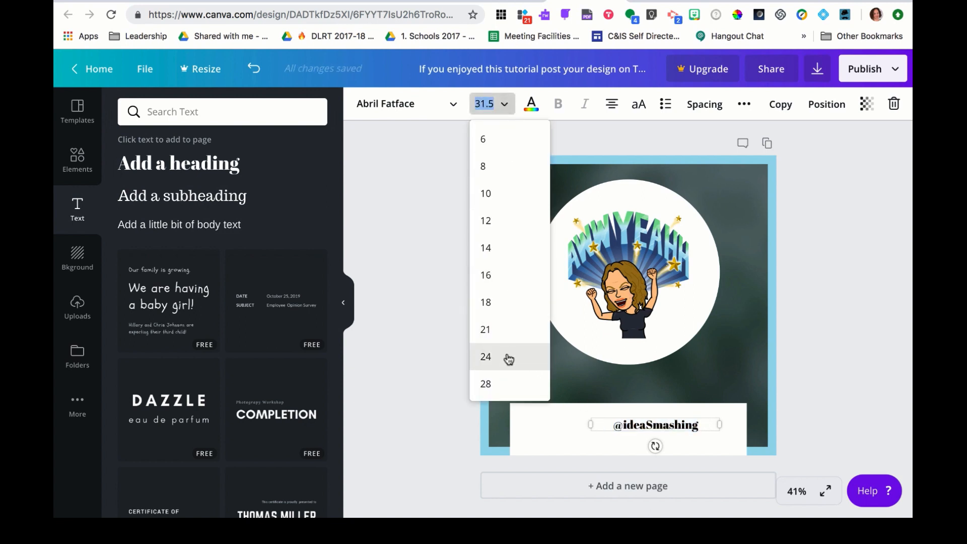
left_click(504, 381)
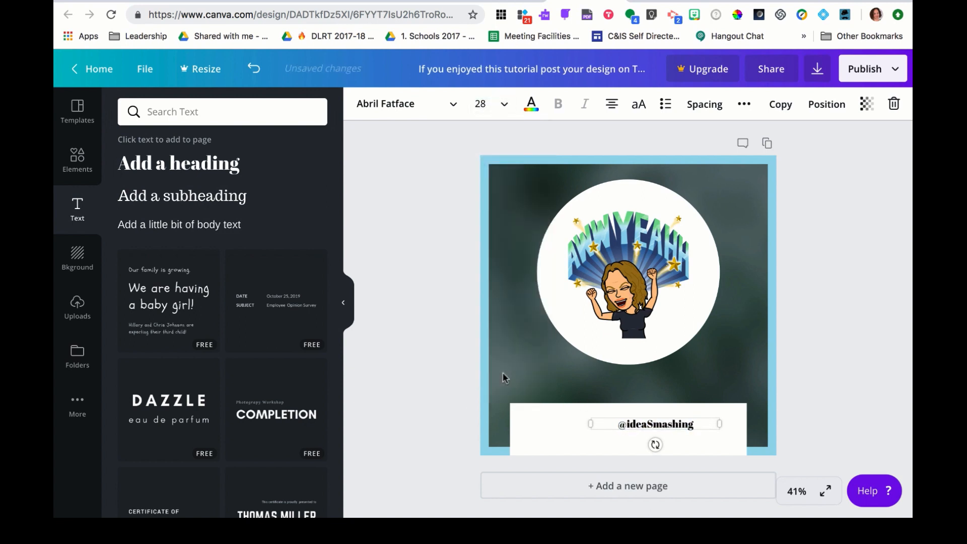
left_click(503, 102)
scroll(494, 347, "down", 1)
scroll(493, 349, "down", 2)
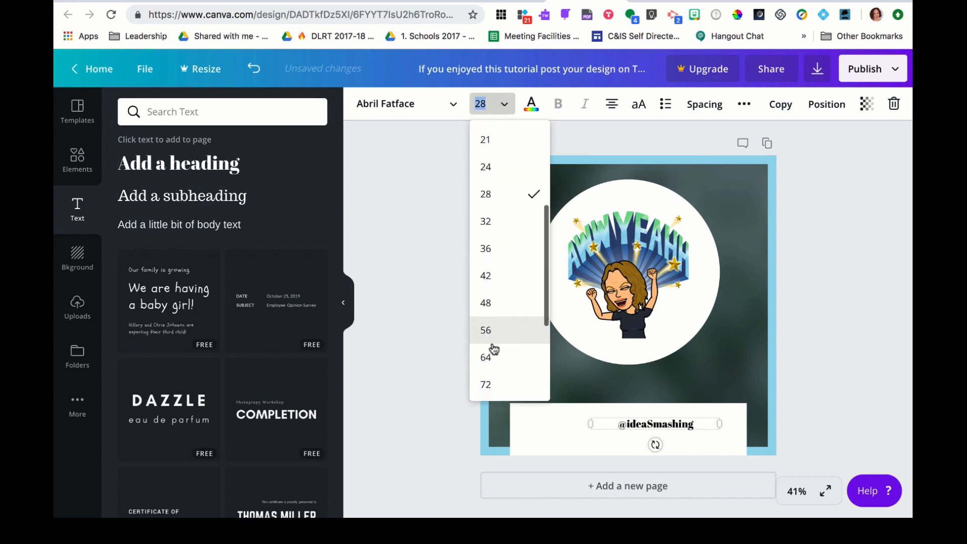
left_click(491, 358)
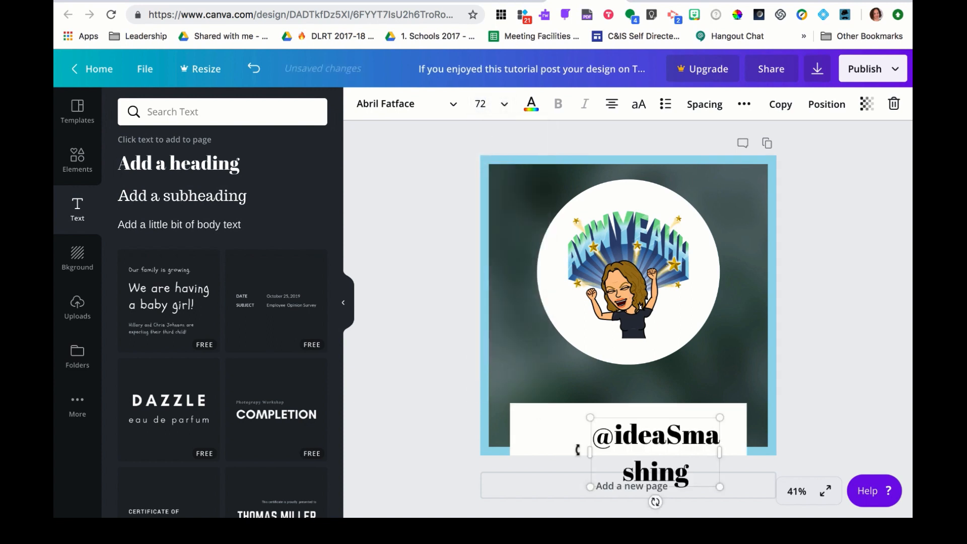
left_click_drag(582, 452, 519, 445)
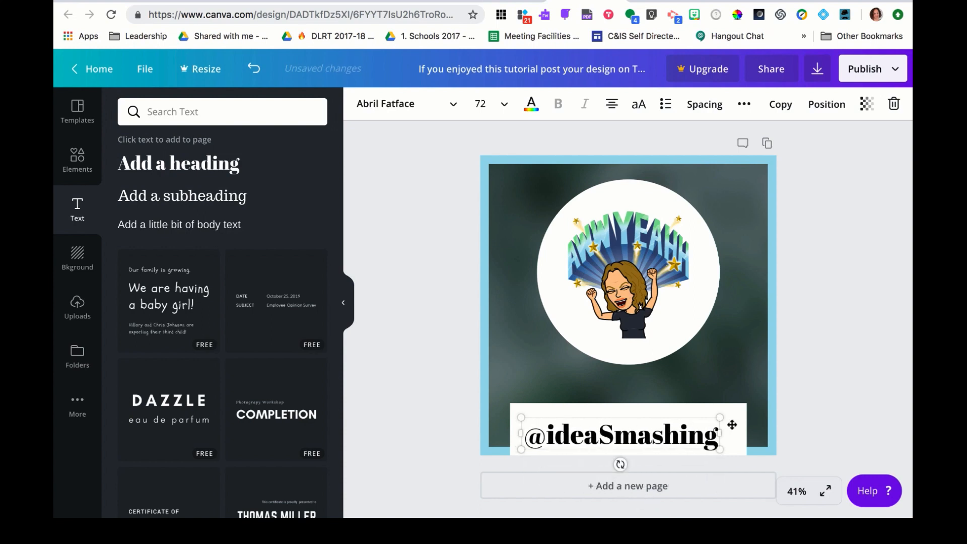
Align the banner text to the bottom and horizontal center of the page.
left_click(819, 104)
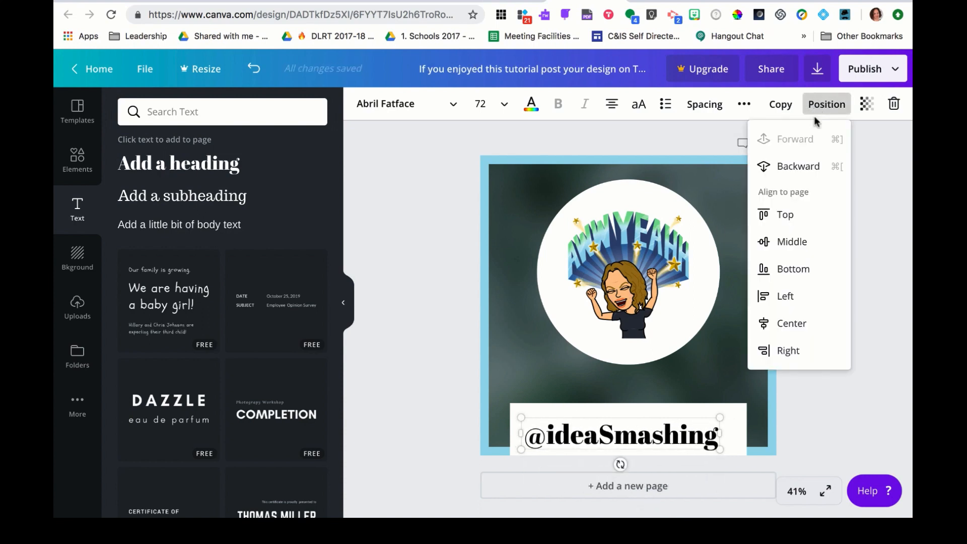
left_click(800, 245)
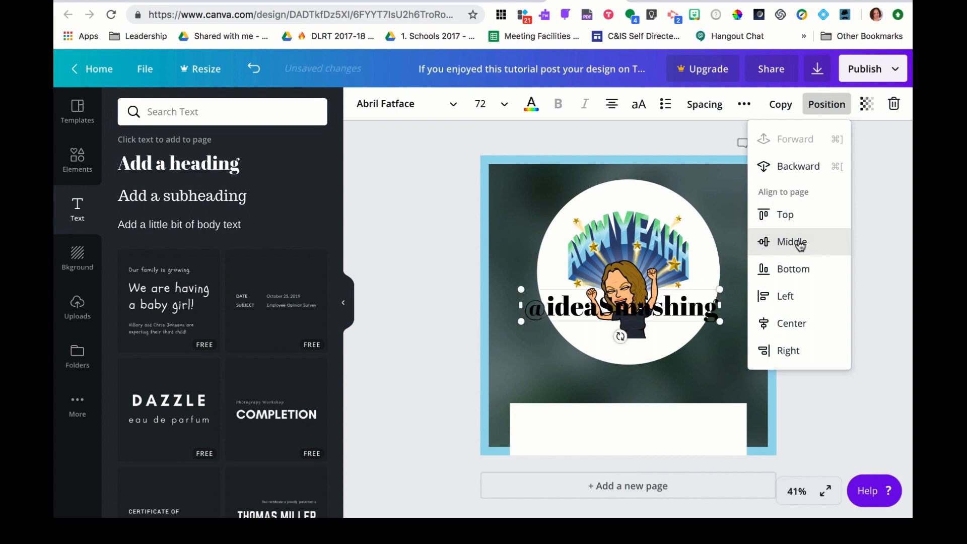
left_click(795, 274)
left_click(792, 324)
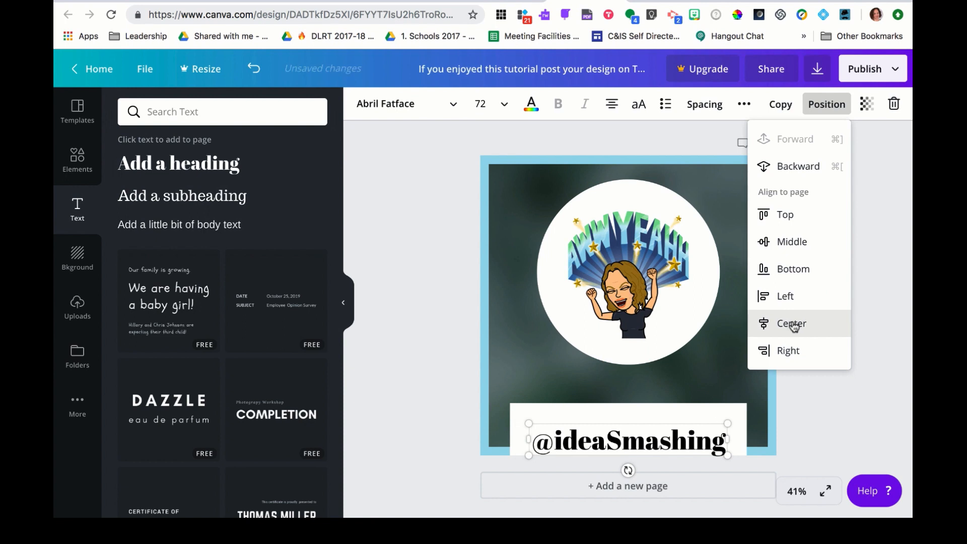
Nudge the banner text straight up until it is vertically centered in the white banner.
left_click(666, 422)
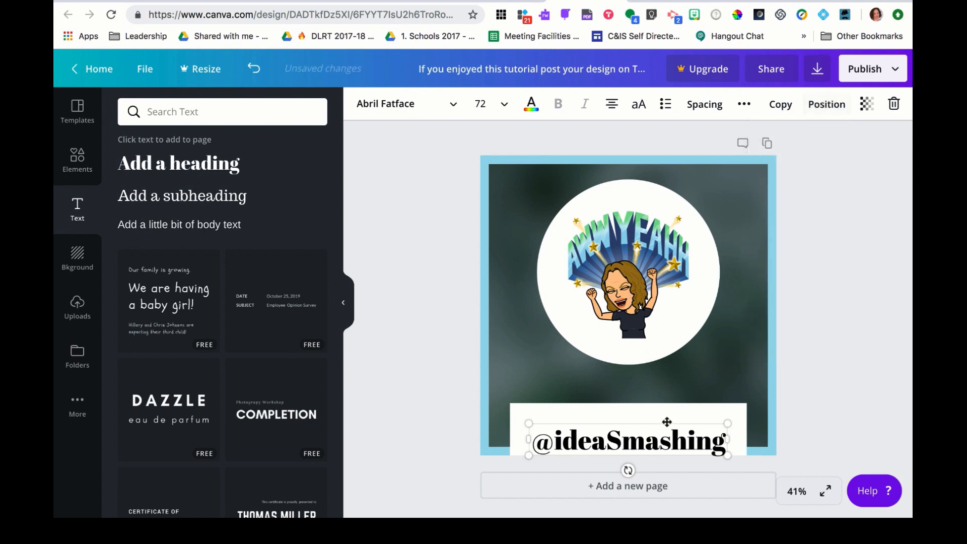
key("Up")
key("Up")
key("Up")
key("Up")
key("Up")
key("Up")
key("Up")
key("Up")
key("Up")
key("Up")
key("Up")
key("Up")
key("Up")
key("Up")
key("Up")
key("Up")
key("Up")
key("Up")
key("Up")
key("Up")
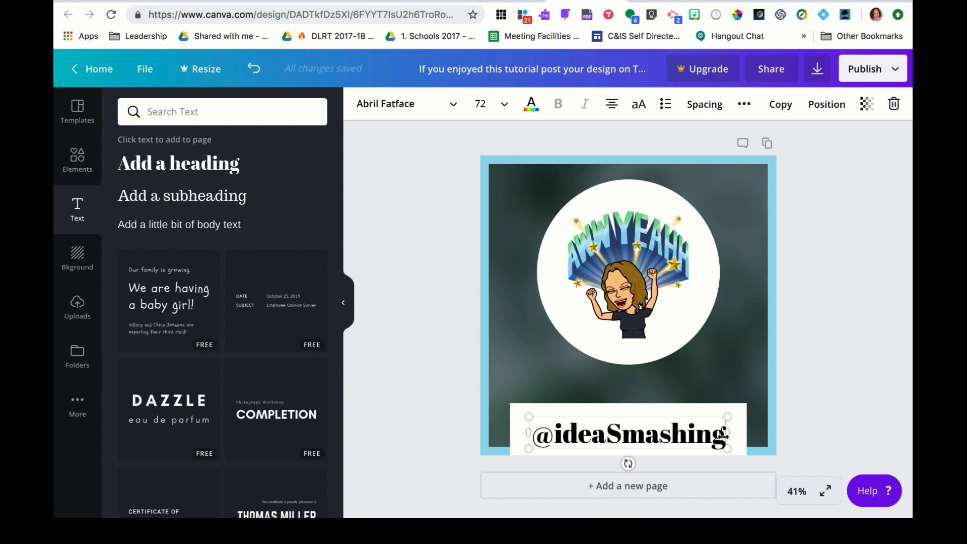
left_click_drag(725, 434, 532, 442)
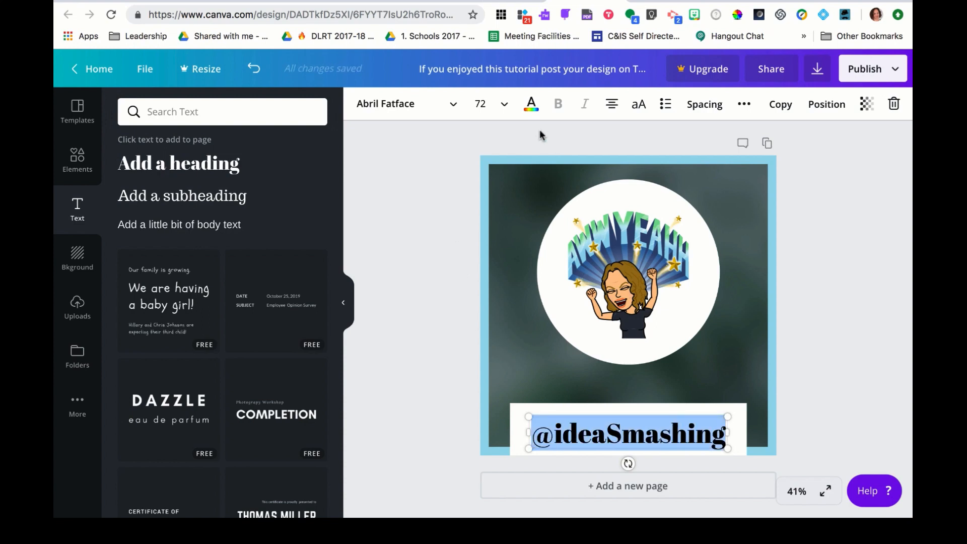
left_click(531, 104)
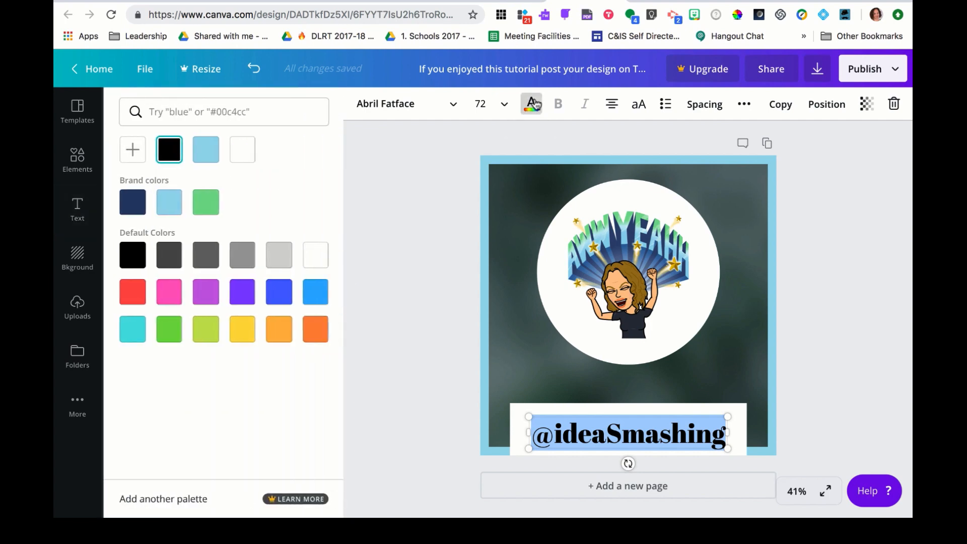
left_click(133, 207)
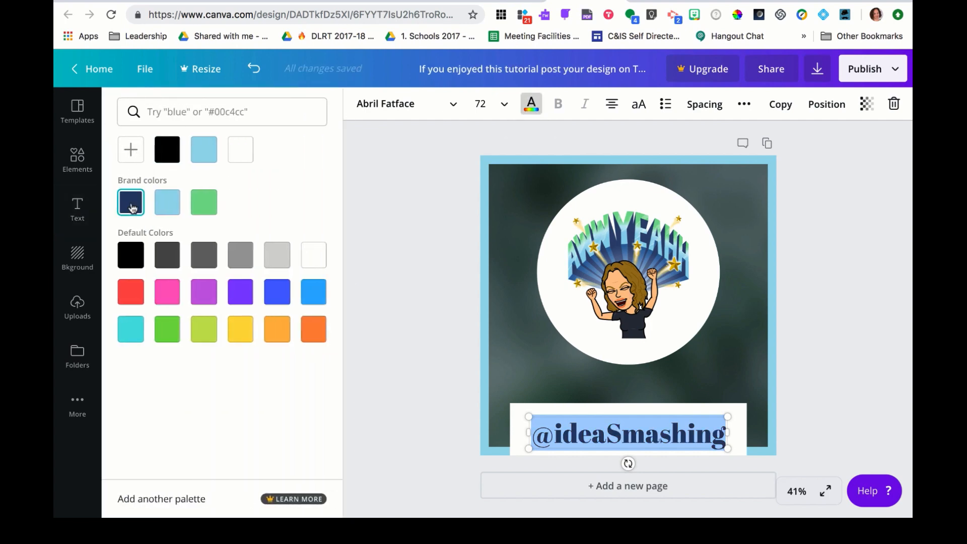
left_click(418, 240)
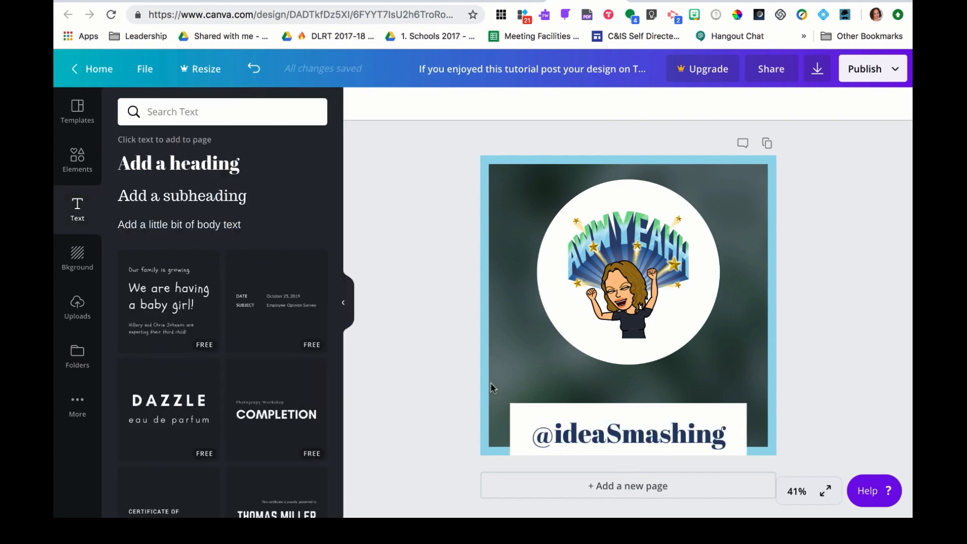
Add a square outline frame and flatten it into a short rectangle over the banner's upper part.
left_click(77, 159)
left_click(196, 204)
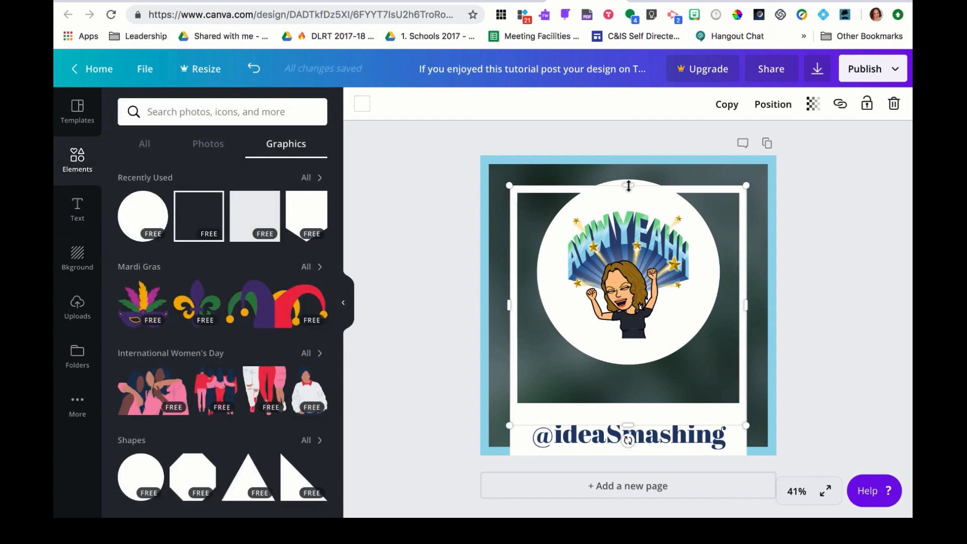
left_click_drag(635, 222, 674, 380)
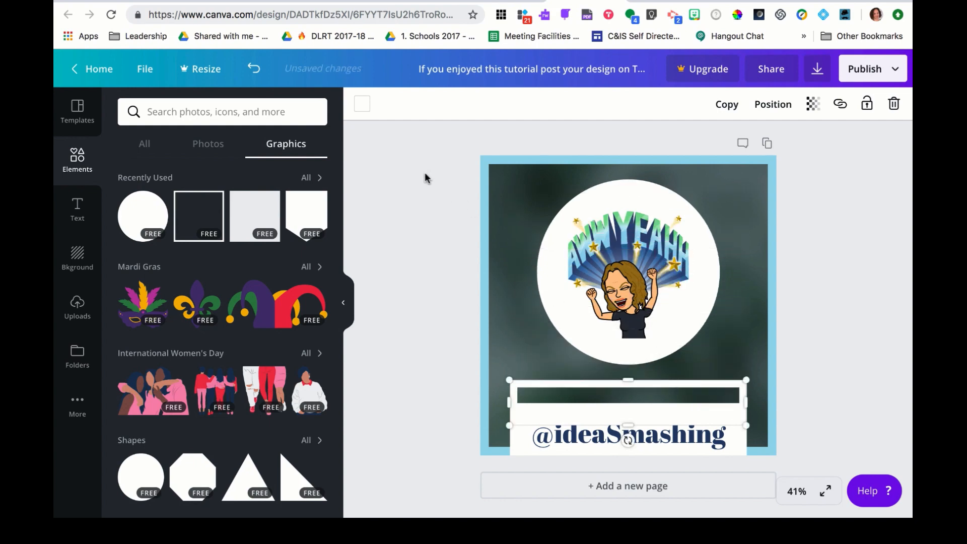
Color the new outline frame brand light blue and extend its lower edge to the bottom of the page.
left_click(363, 106)
left_click(162, 196)
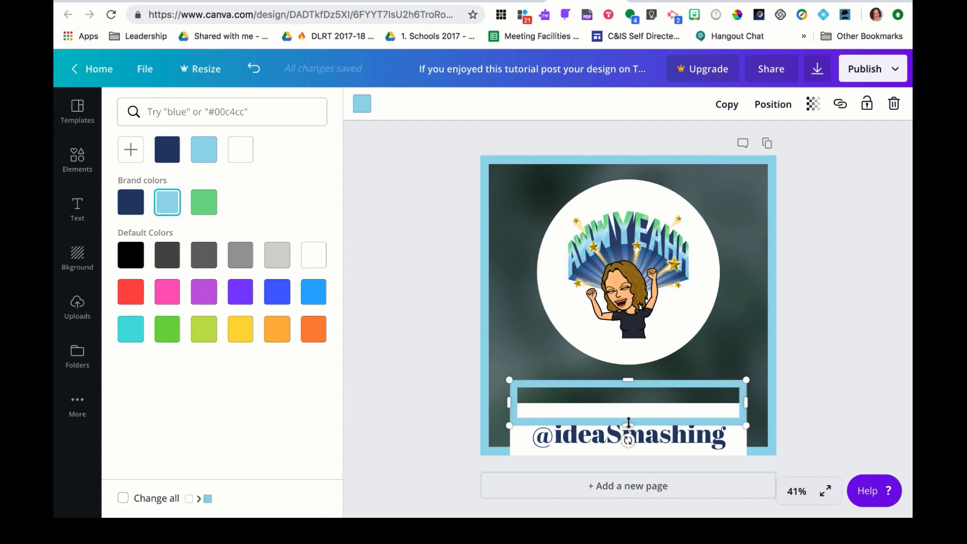
left_click_drag(628, 422, 630, 454)
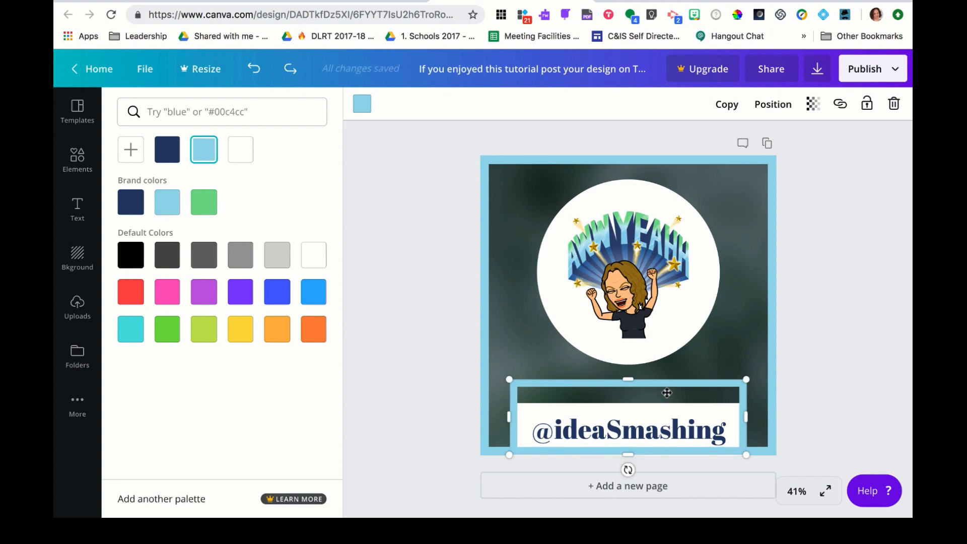
Shift the outline frame up off the banner's lower edge, recolor the banner light blue and make the outline white.
left_click_drag(665, 383, 664, 365)
left_click(680, 453)
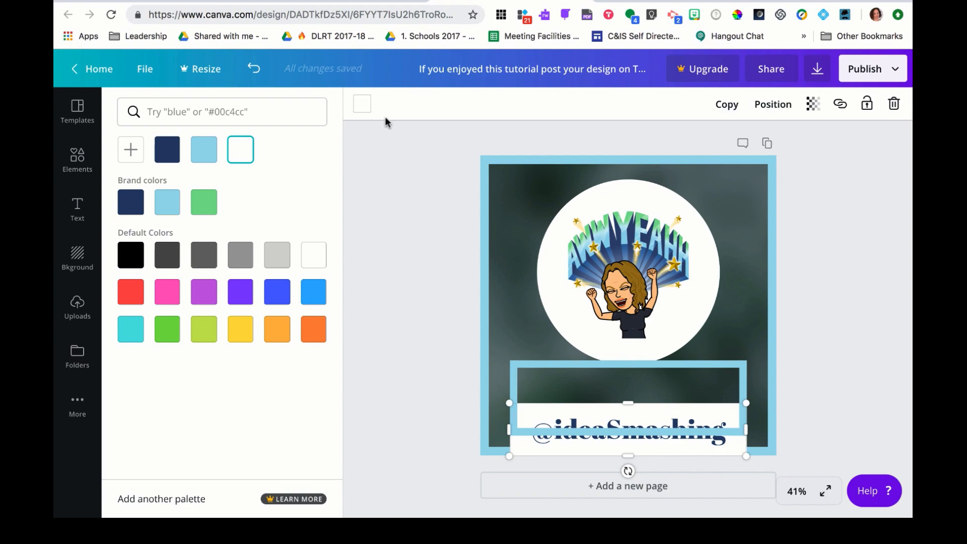
left_click(204, 149)
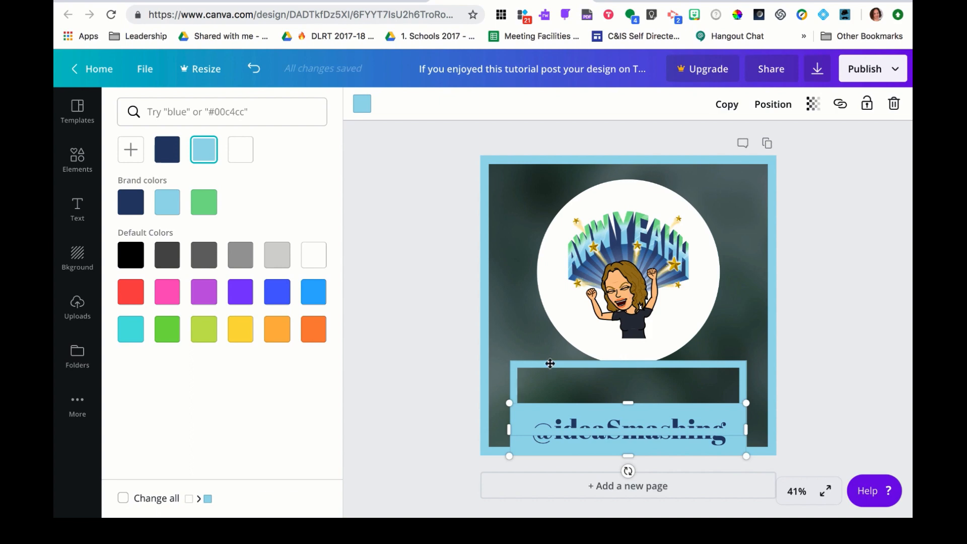
left_click(240, 149)
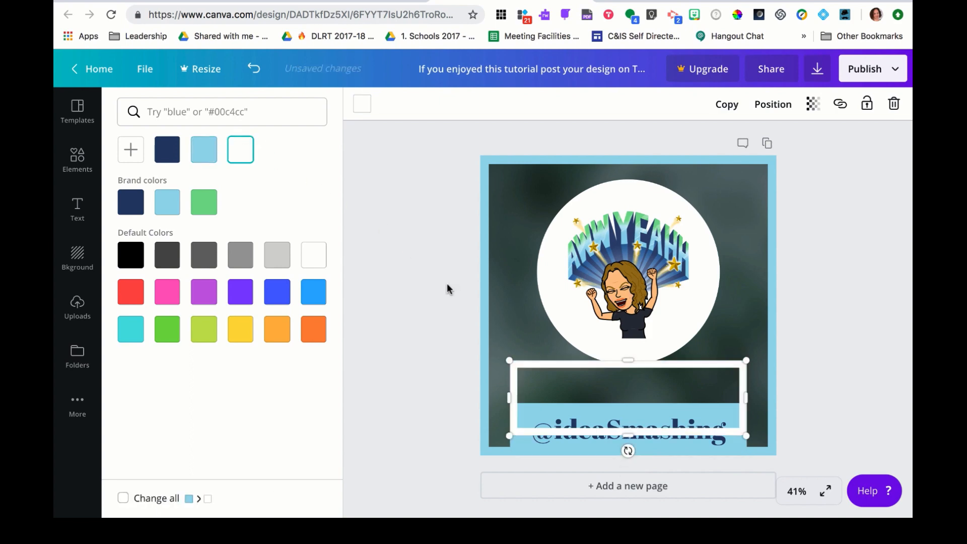
Move the white outline down to the page's bottom edge and lower its upper side to fit around the banner.
key("Down")
key("Down")
key("Down")
key("Down")
key("Down")
key("Down")
key("Down")
key("Down")
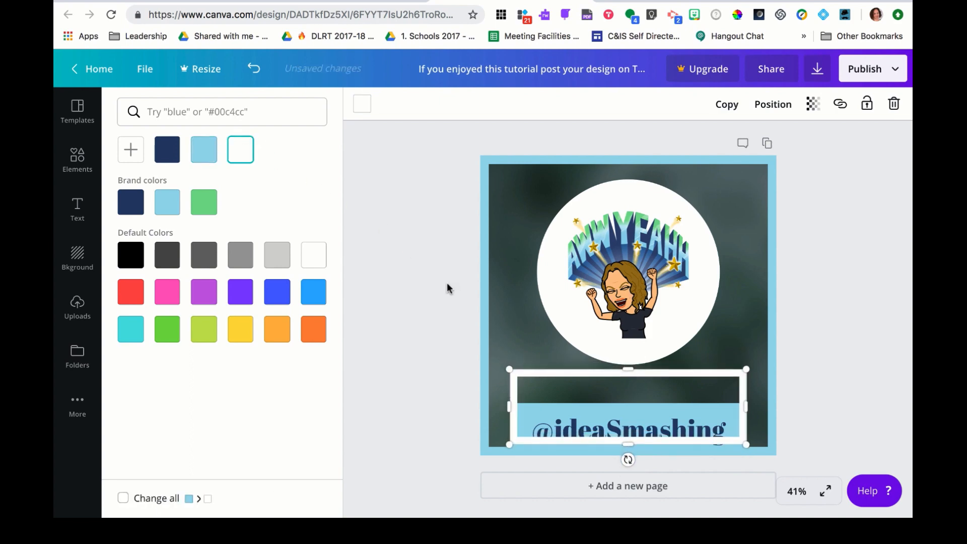
key("Down")
key("Down")
key("Down")
key("Down")
key("Down")
key("Down")
key("Down")
key("Down")
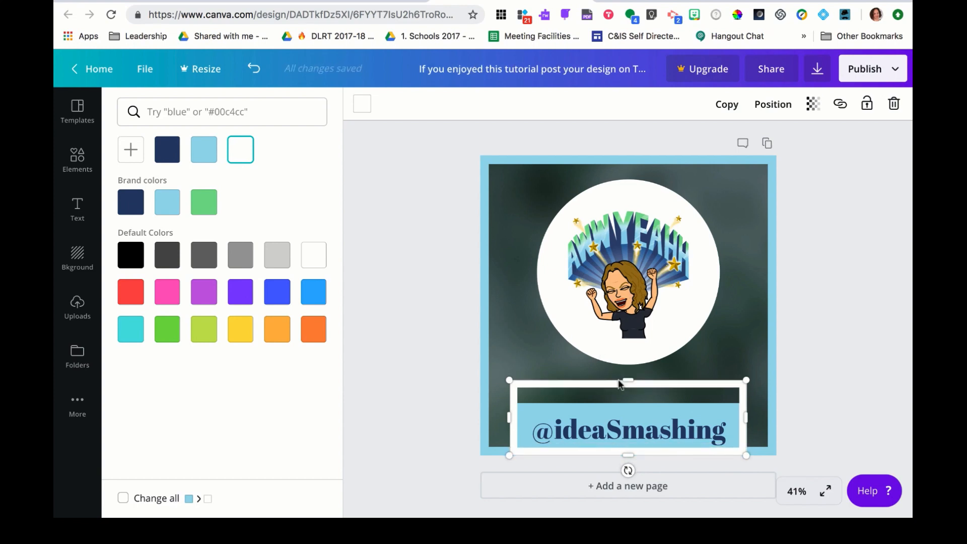
left_click_drag(625, 381, 626, 399)
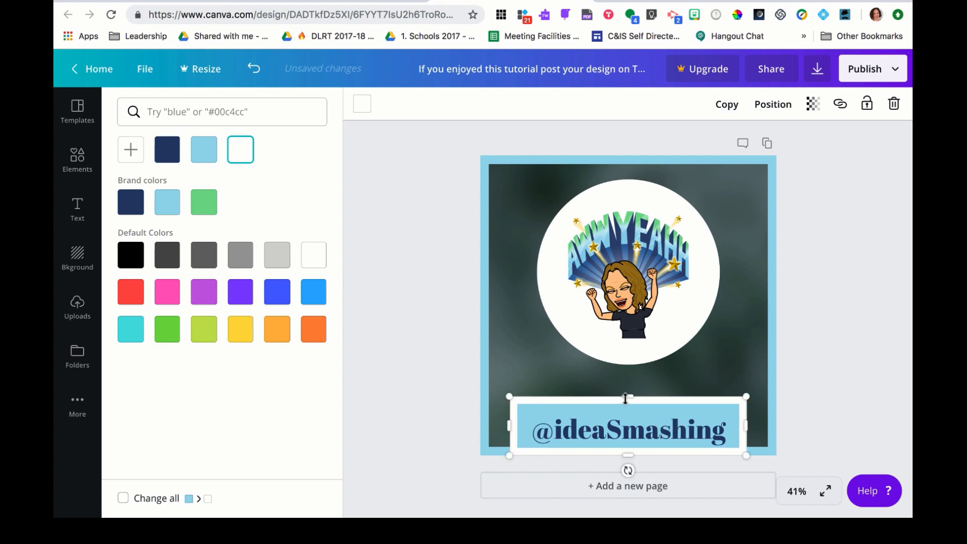
Add a solid circle, shrink it to slightly larger than the cartoon's white circle, and center it over that circle.
left_click(75, 167)
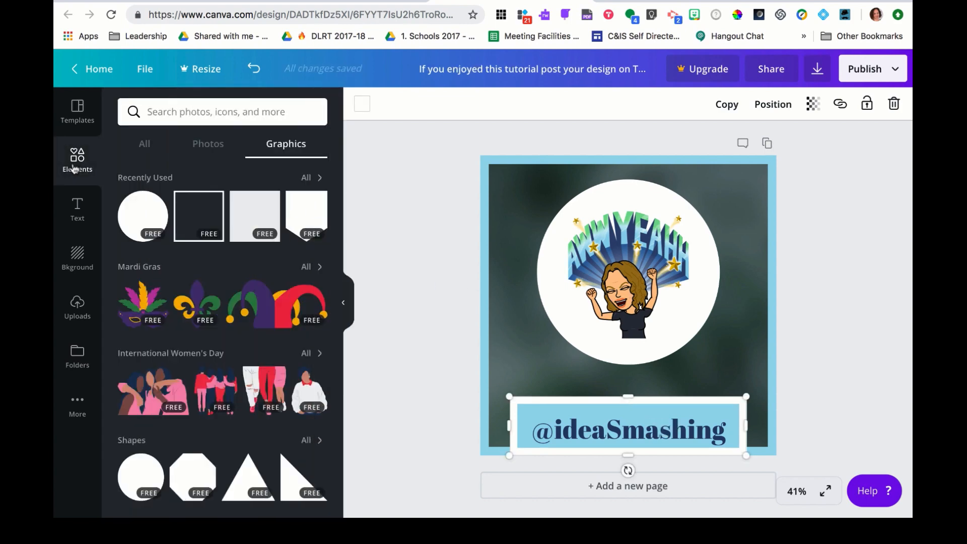
left_click(146, 215)
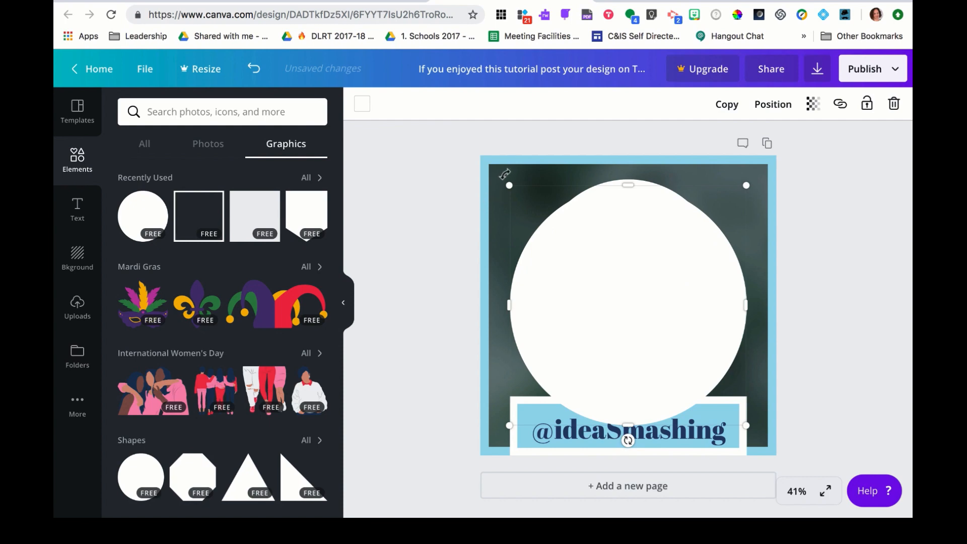
left_click_drag(510, 184, 542, 219)
left_click_drag(634, 320, 617, 274)
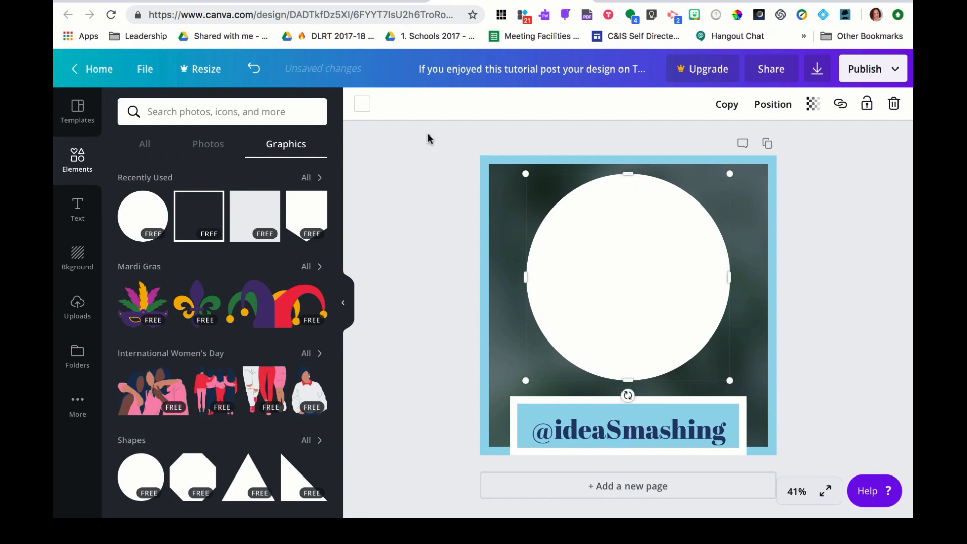
Color the new circle brand green and send it backward behind the cartoon's white circle.
left_click(363, 104)
left_click(204, 202)
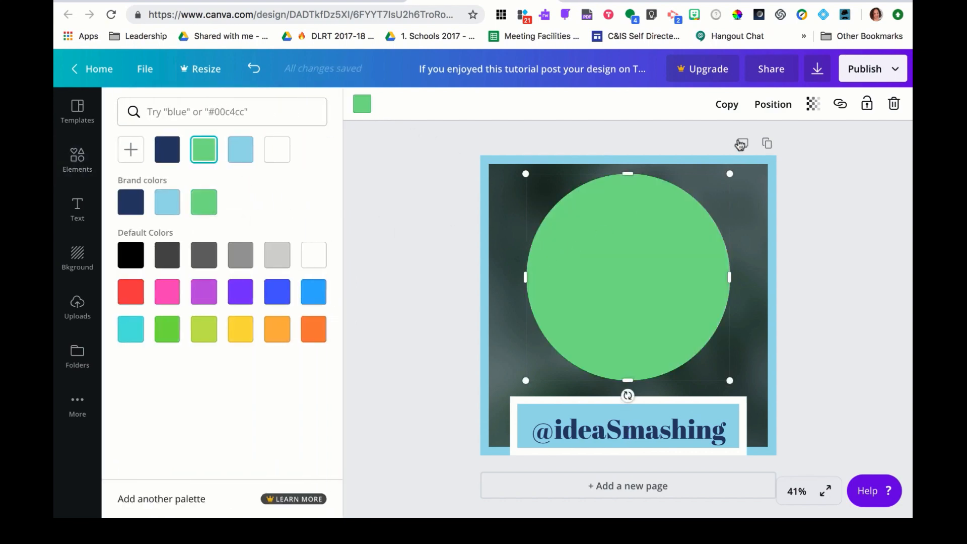
left_click(771, 104)
left_click(743, 167)
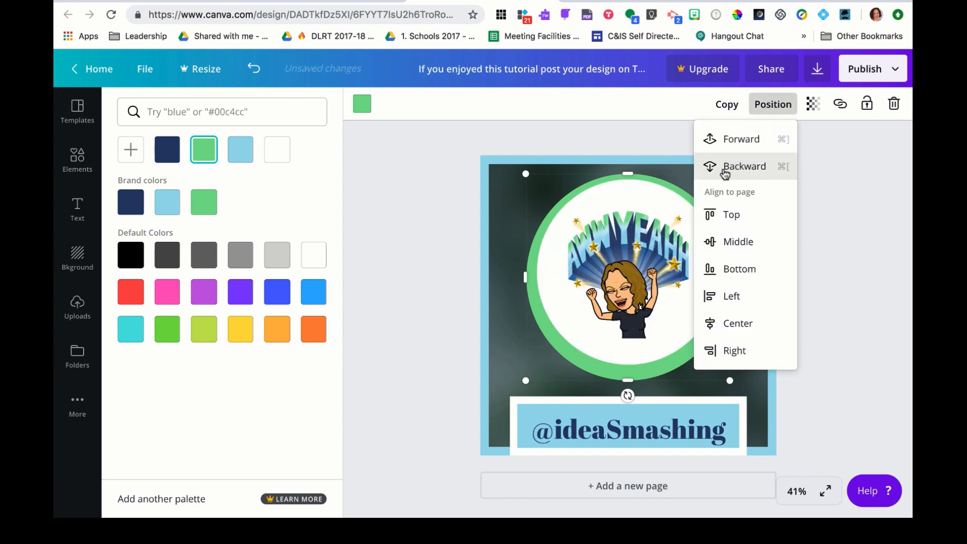
left_click(681, 165)
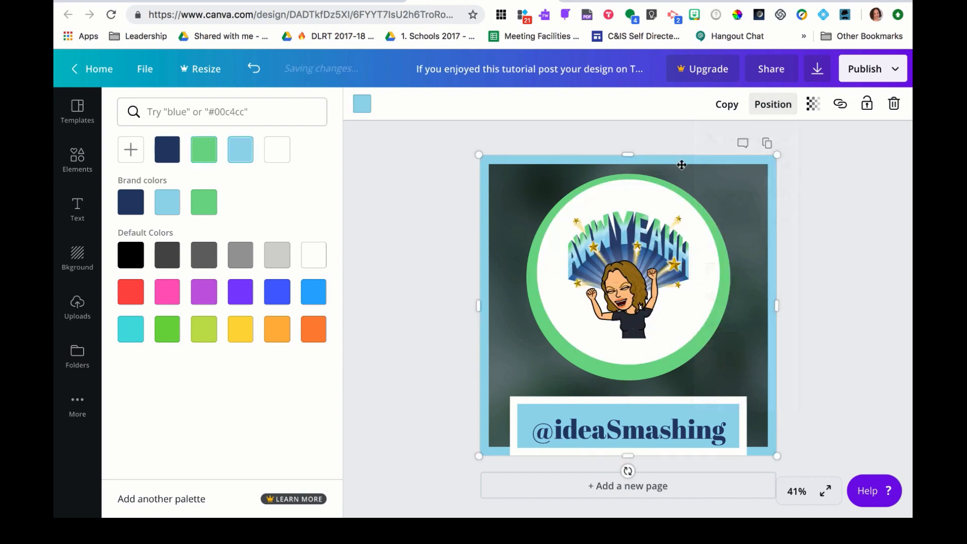
Nudge the grouped cartoon and white circle down slightly until they sit centered inside the green circle.
left_click(770, 111)
left_click(680, 220)
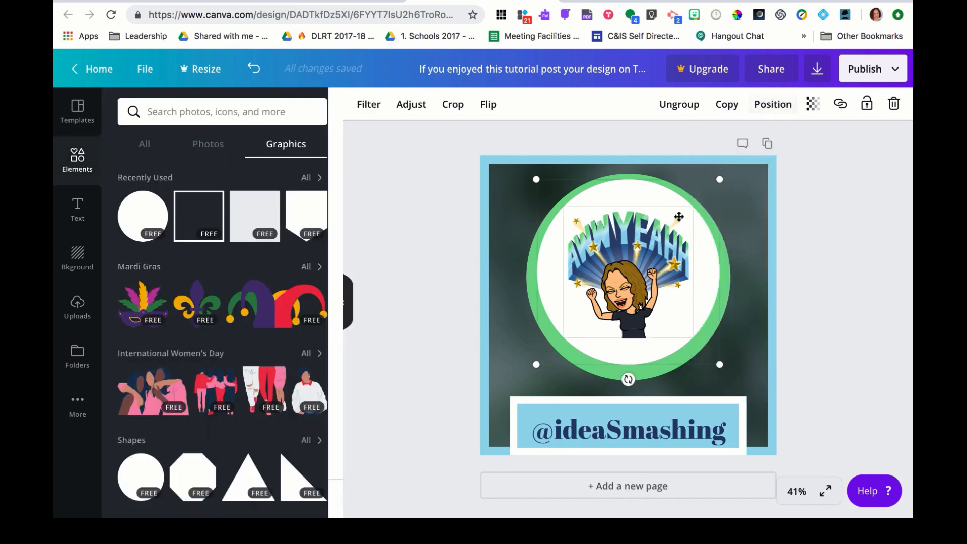
left_click(722, 250)
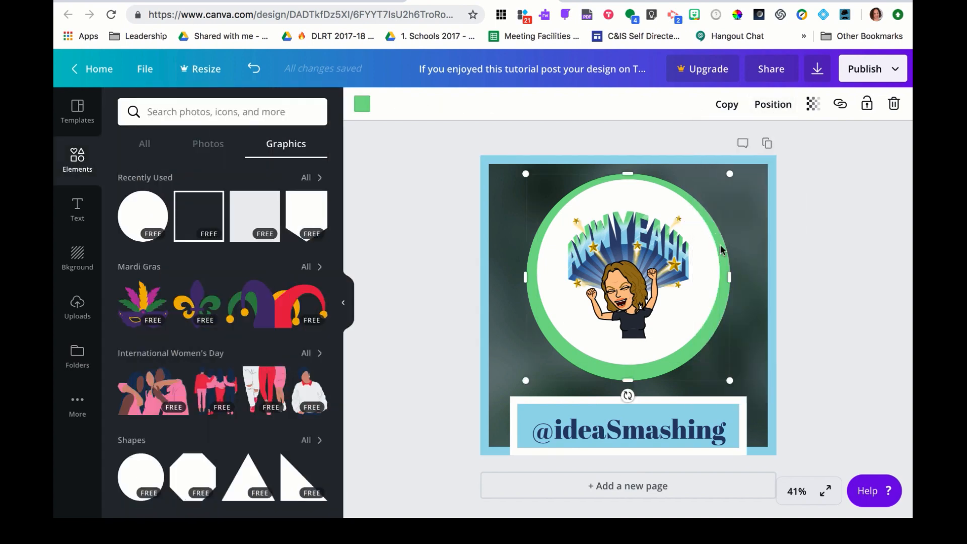
left_click(702, 255)
left_click(635, 264)
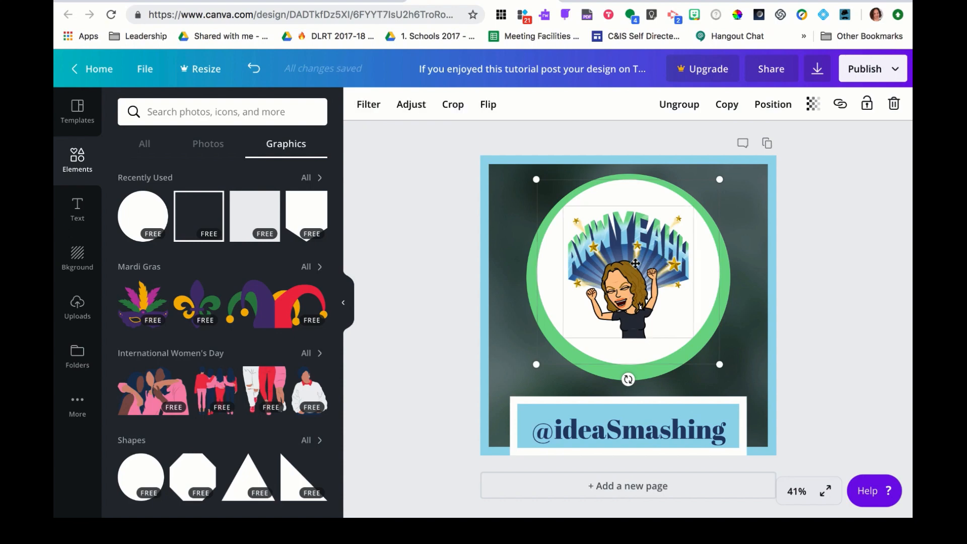
key("Down")
key("Down")
key("Down")
key("Down")
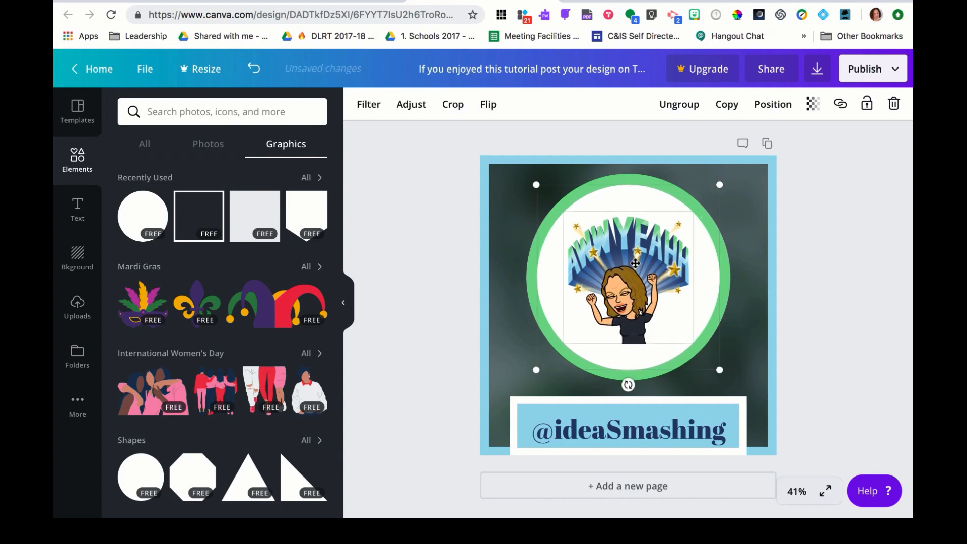
left_click(791, 256)
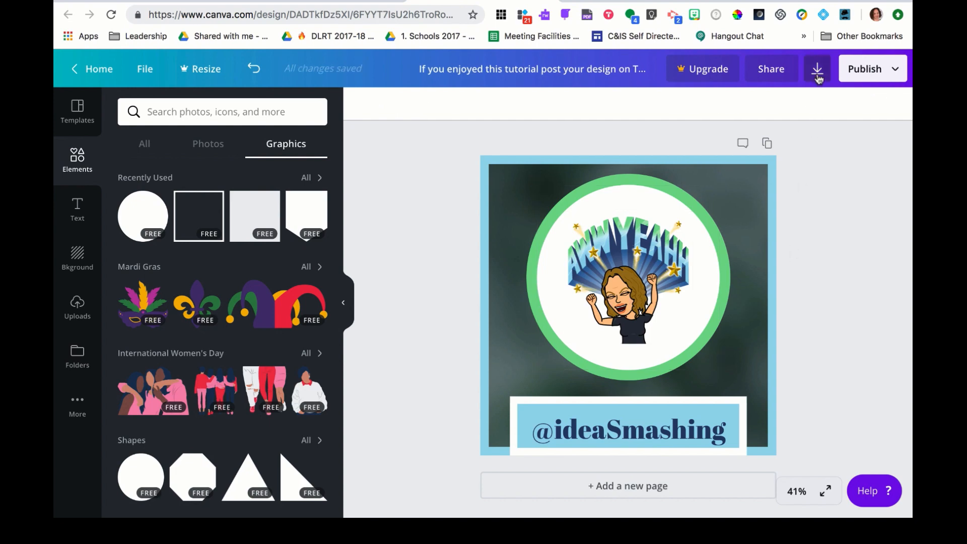
Open the design's download options and display the available file types.
left_click(817, 70)
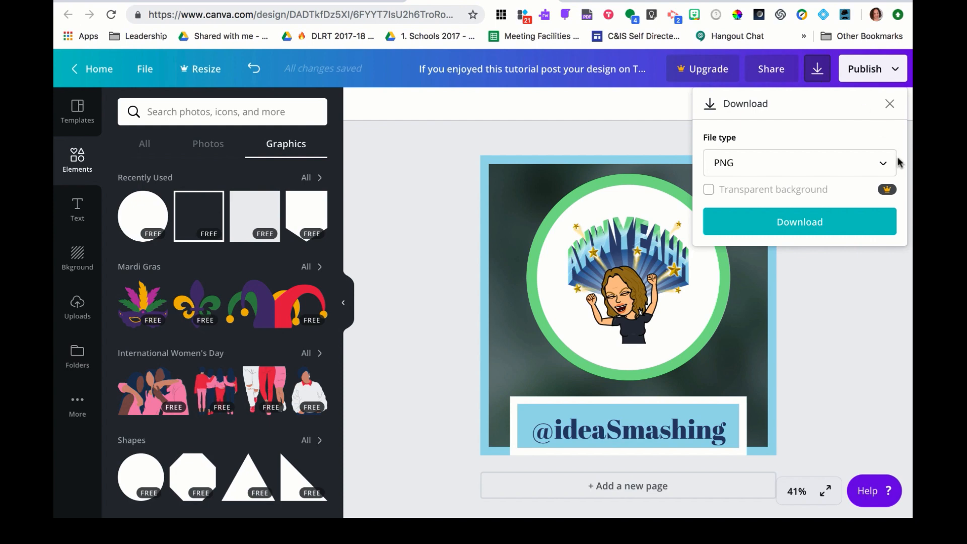
left_click(881, 164)
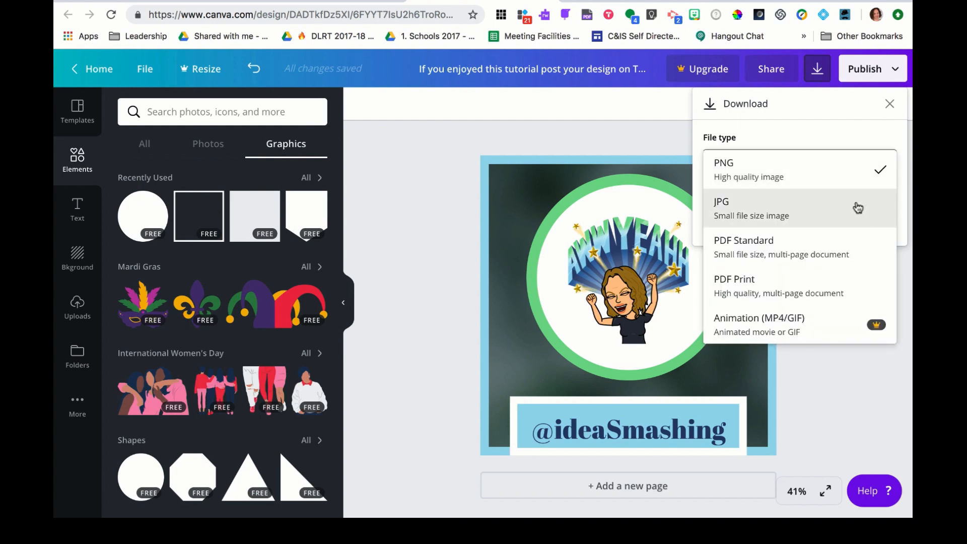